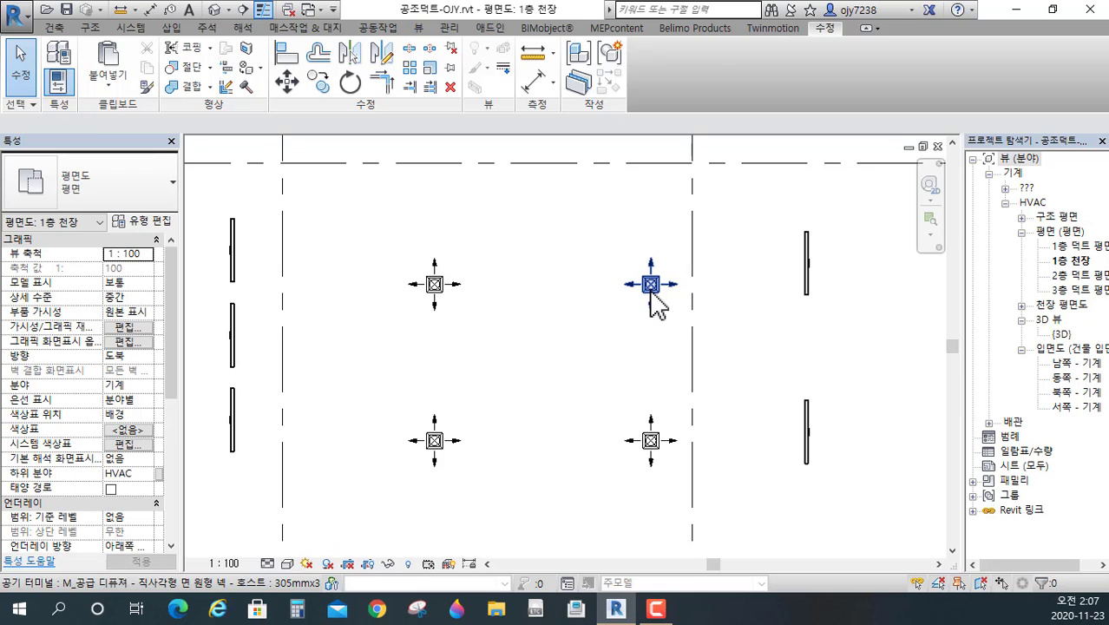
pyautogui.click(651, 290)
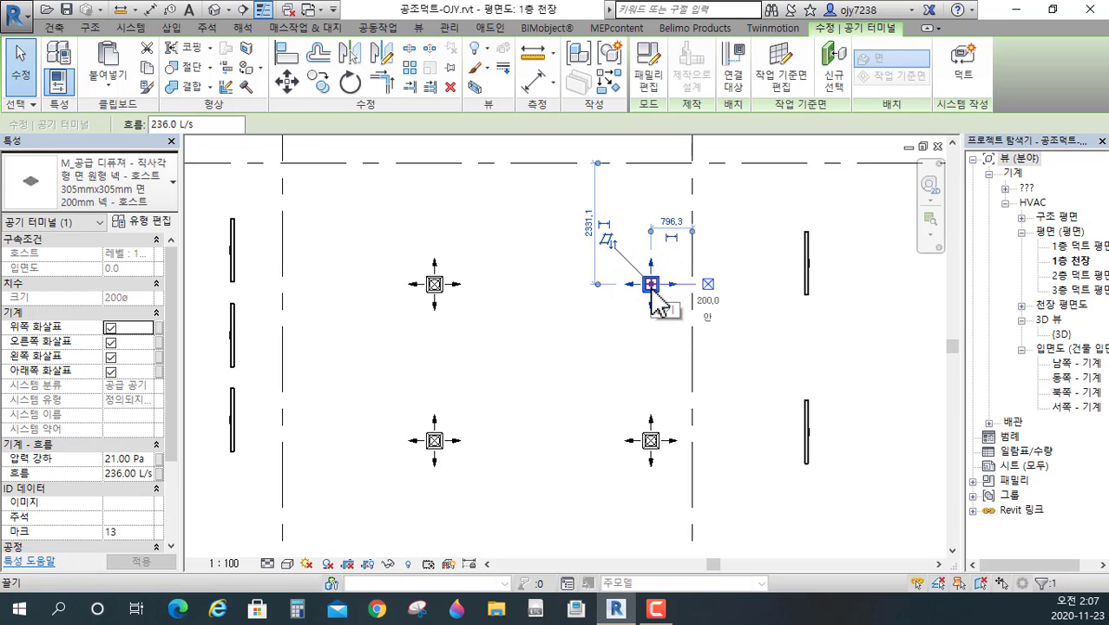
pyautogui.press('Escape')
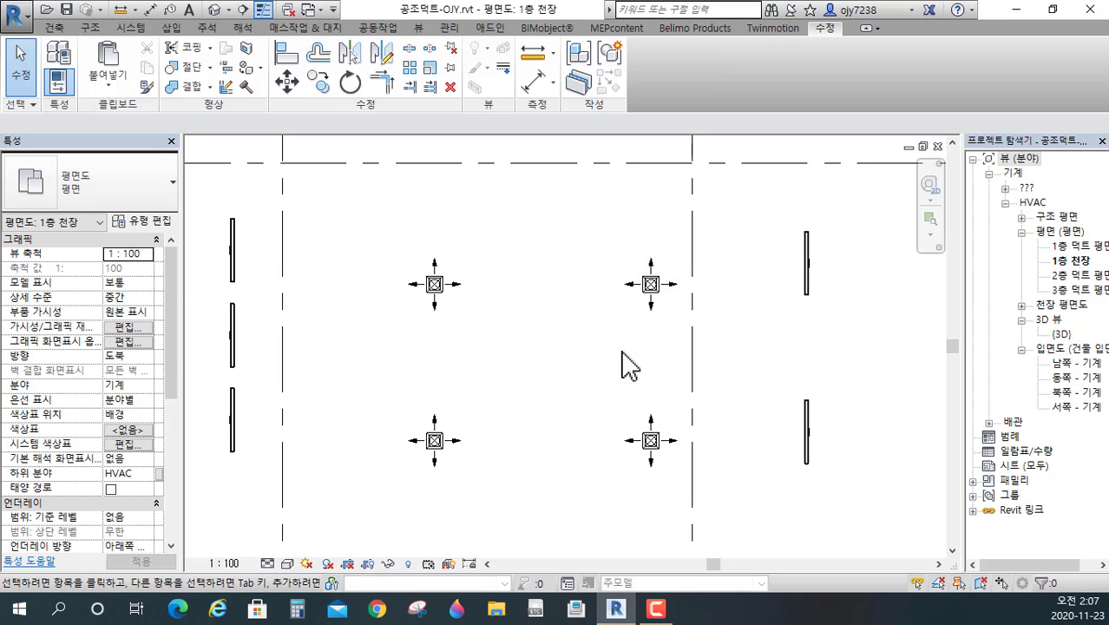
pyautogui.scroll(-2, 700, 359)
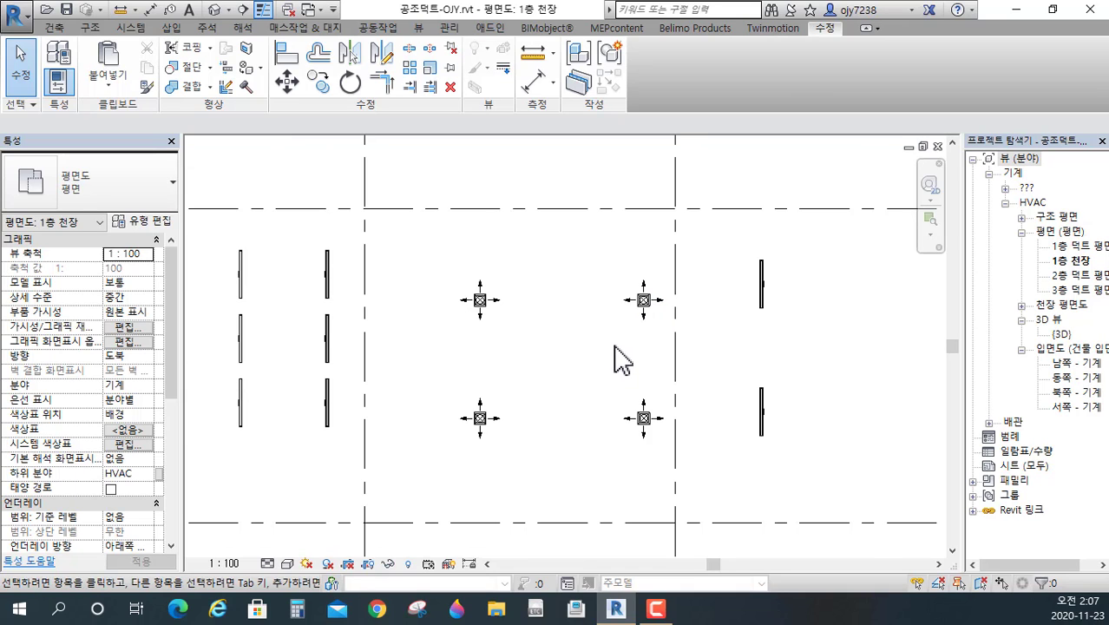
pyautogui.moveTo(612, 353); pyautogui.dragTo(642, 342, button='middle')
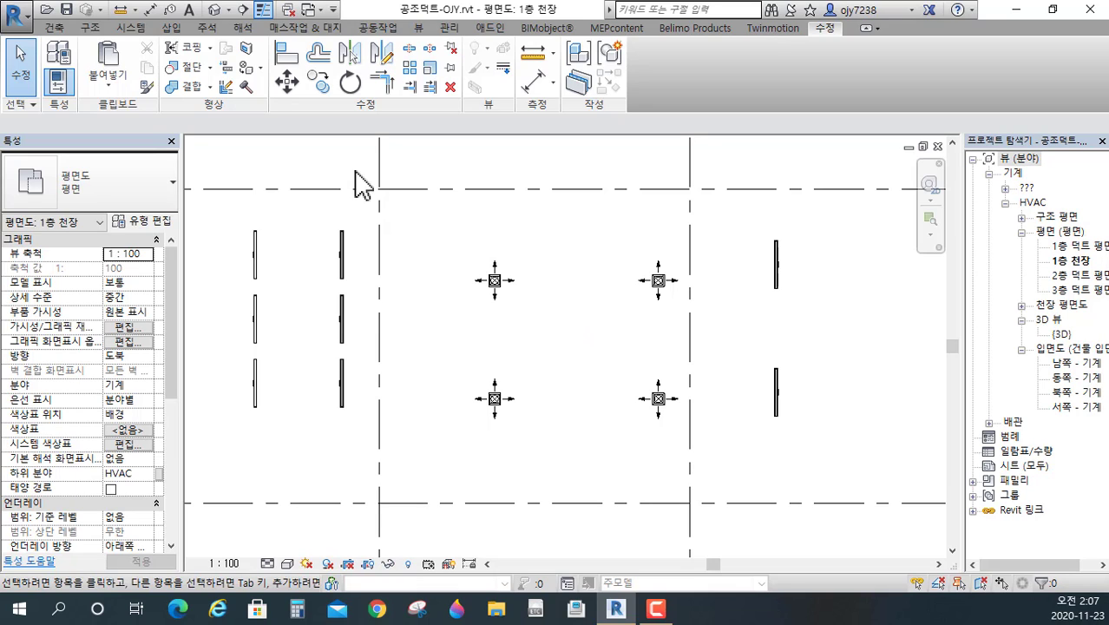
# - Start placing an air terminal and browse for a family to load in the OneDrive BIM Documents folder on the D: drive
pyautogui.click(131, 28)
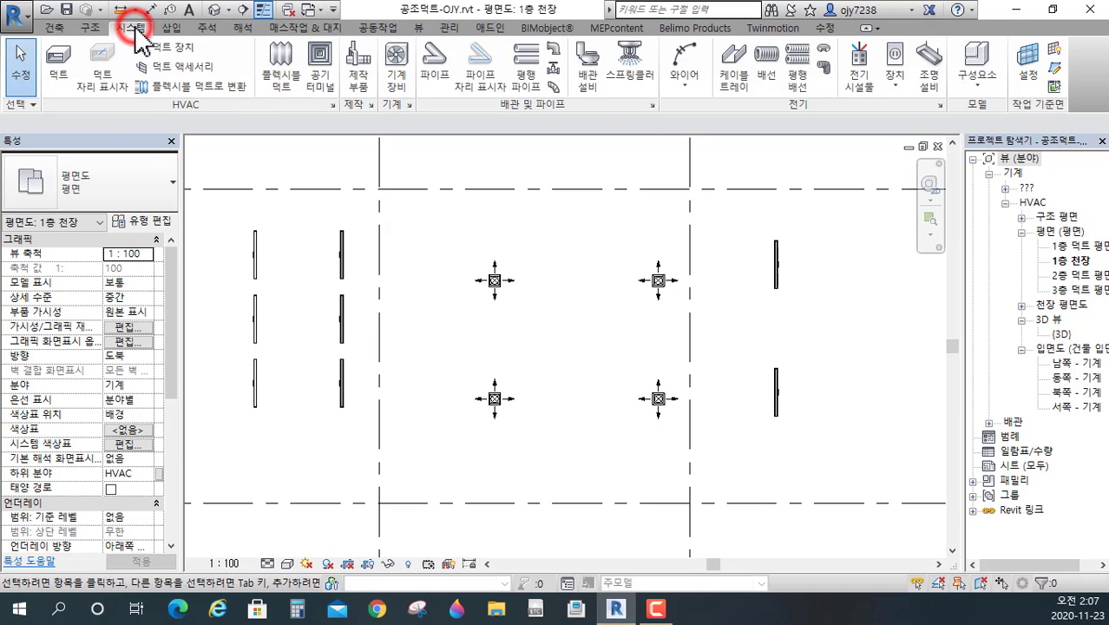
pyautogui.click(320, 62)
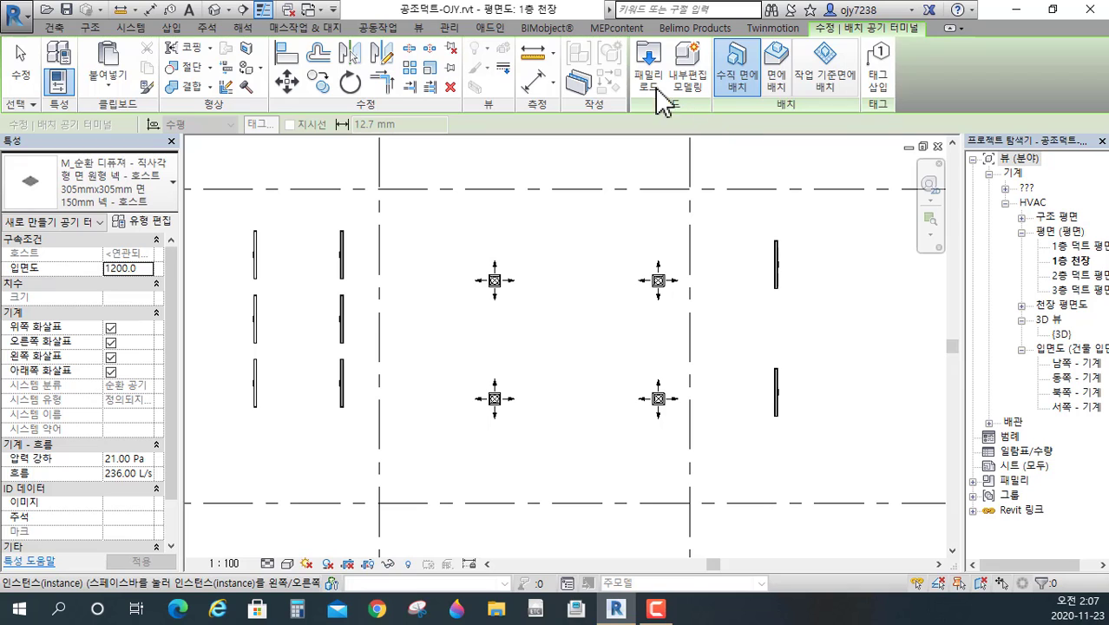
pyautogui.click(643, 61)
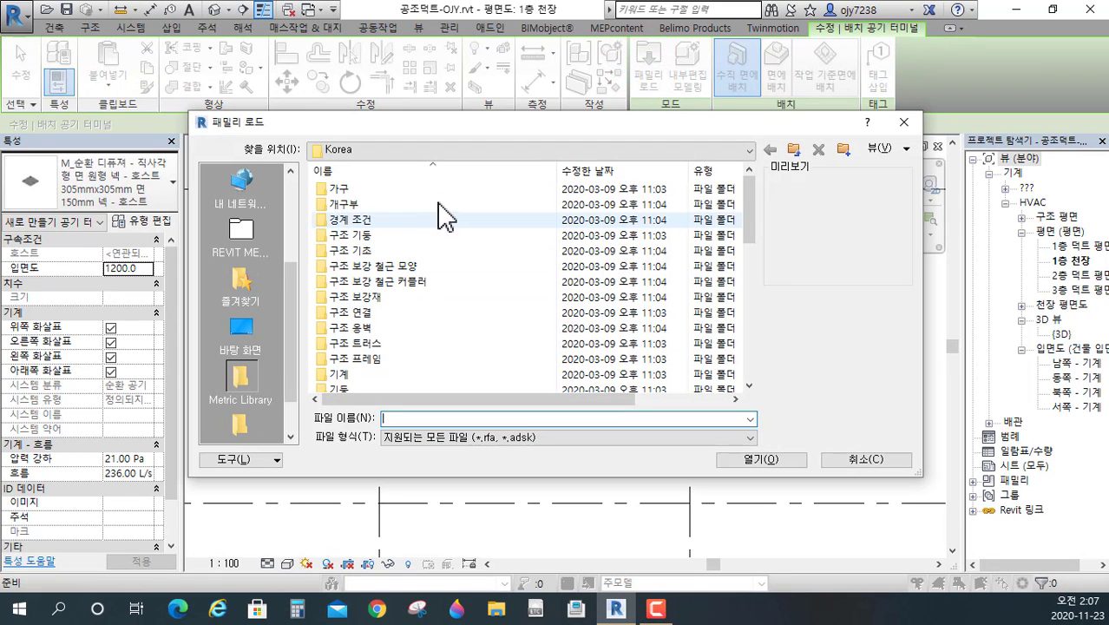
pyautogui.click(418, 150)
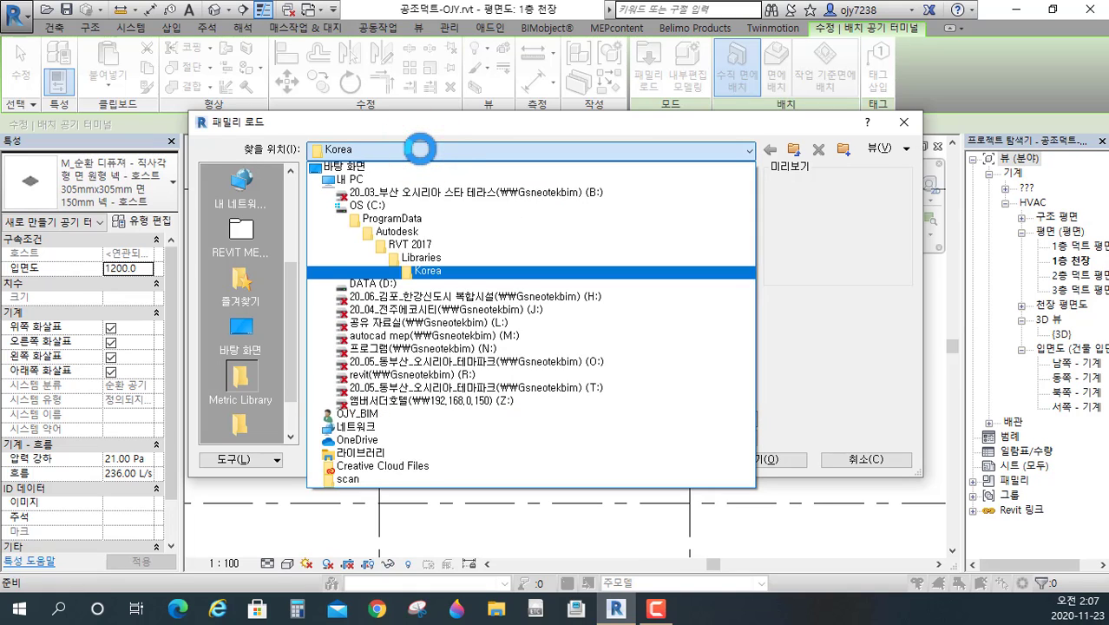
pyautogui.click(350, 179)
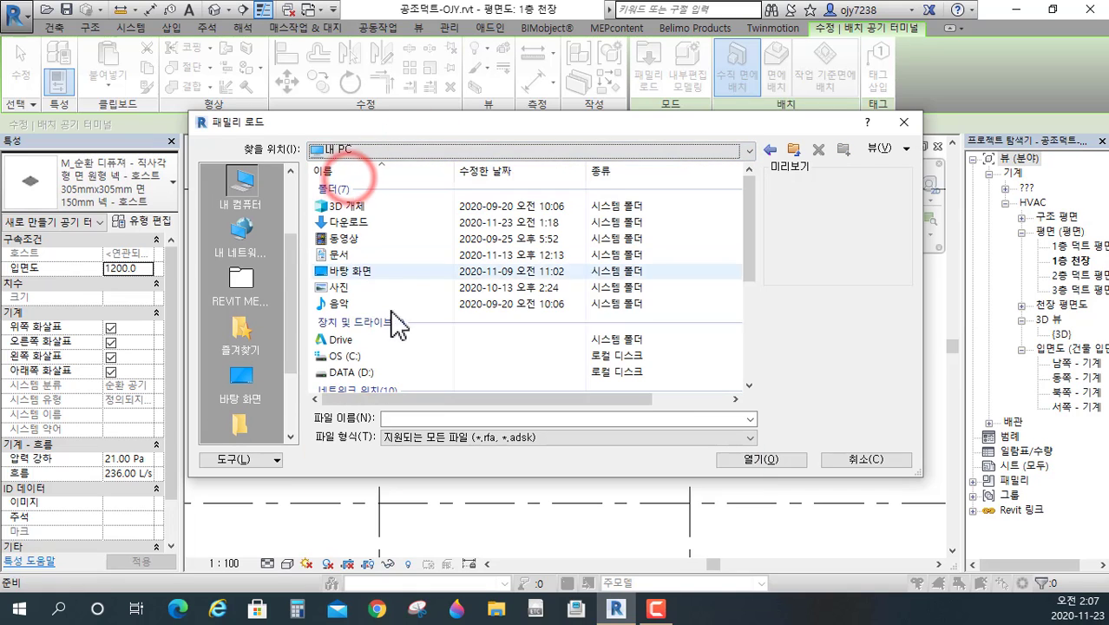
pyautogui.doubleClick(354, 371)
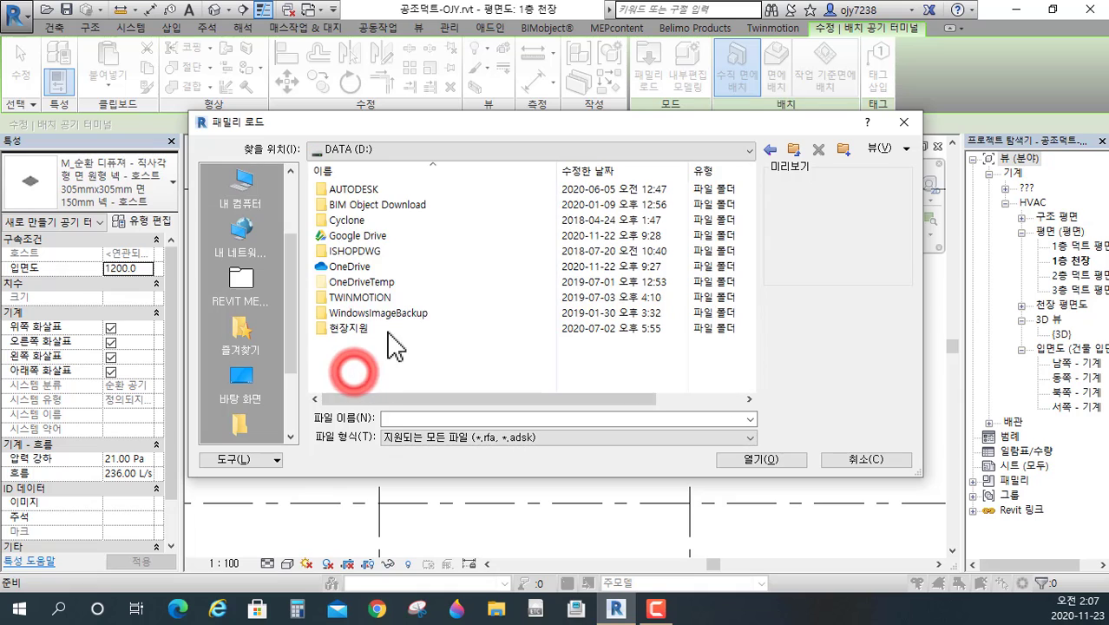
pyautogui.doubleClick(356, 265)
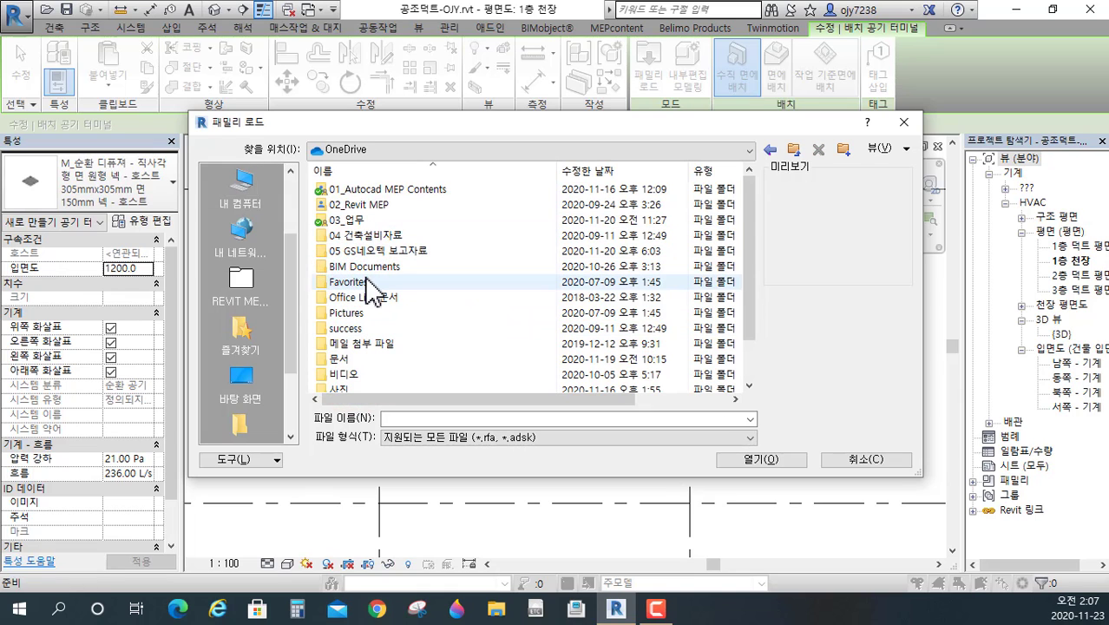
pyautogui.doubleClick(373, 269)
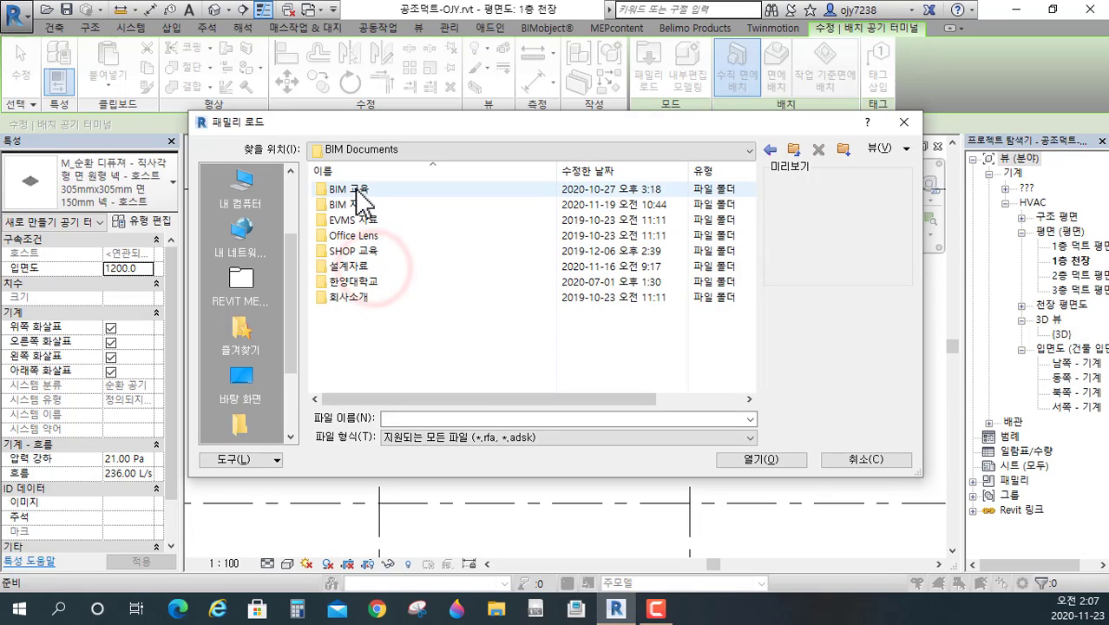
# - Load the family M_순환 디퓨져 - 직사각형 면 원형 넥 - 호스트.rfa from the 공조덕트 folder within 실습자료
pyautogui.doubleClick(355, 188)
pyautogui.doubleClick(358, 189)
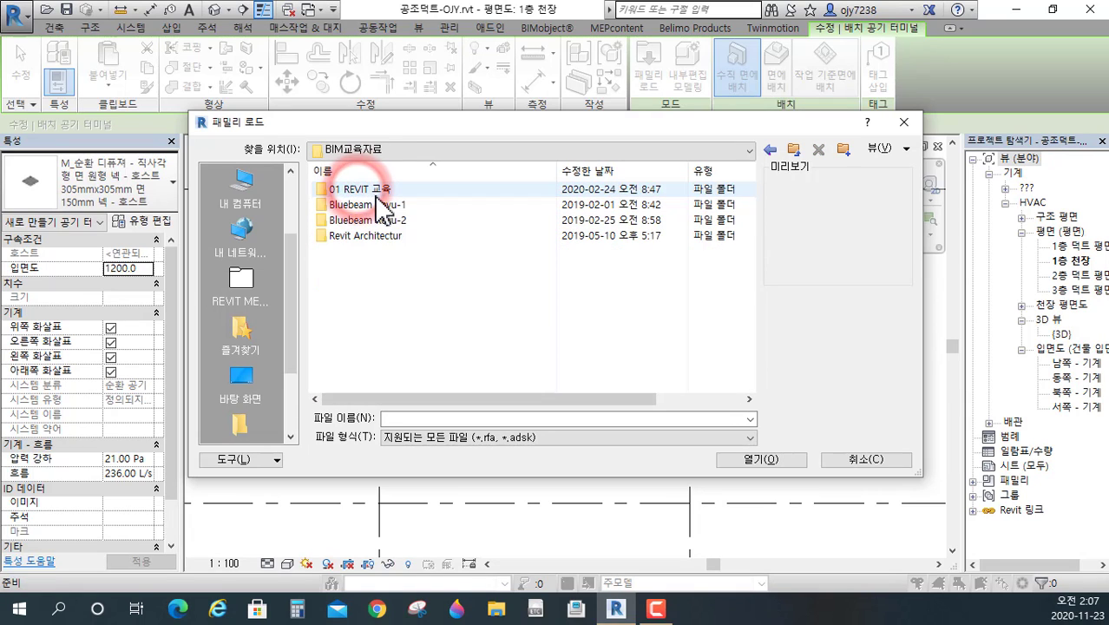
pyautogui.doubleClick(360, 189)
pyautogui.doubleClick(373, 188)
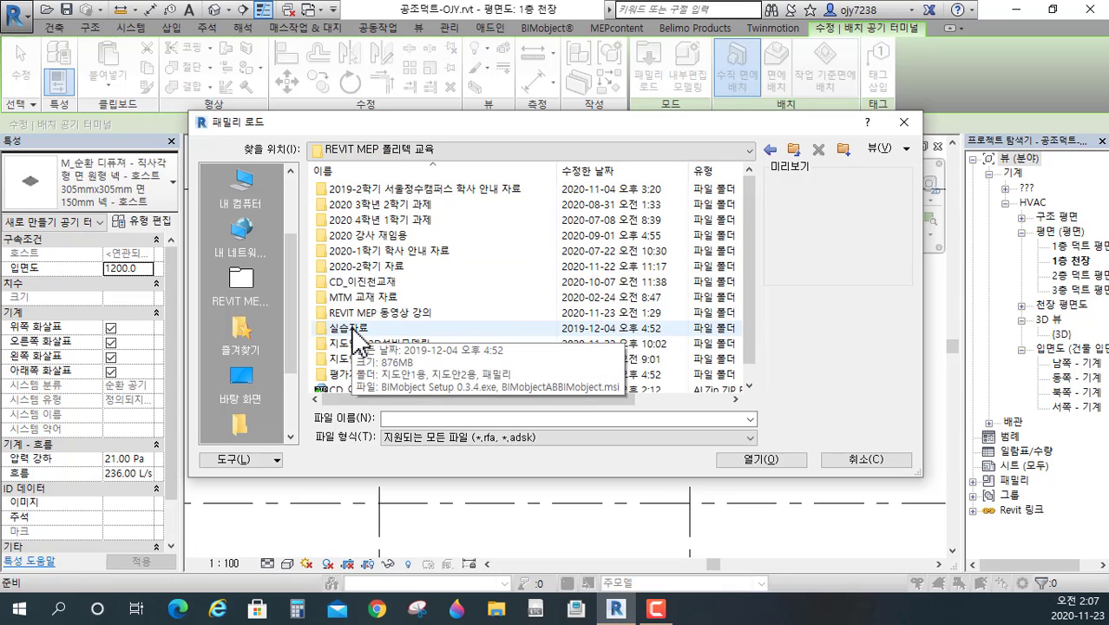
pyautogui.doubleClick(390, 328)
pyautogui.doubleClick(351, 190)
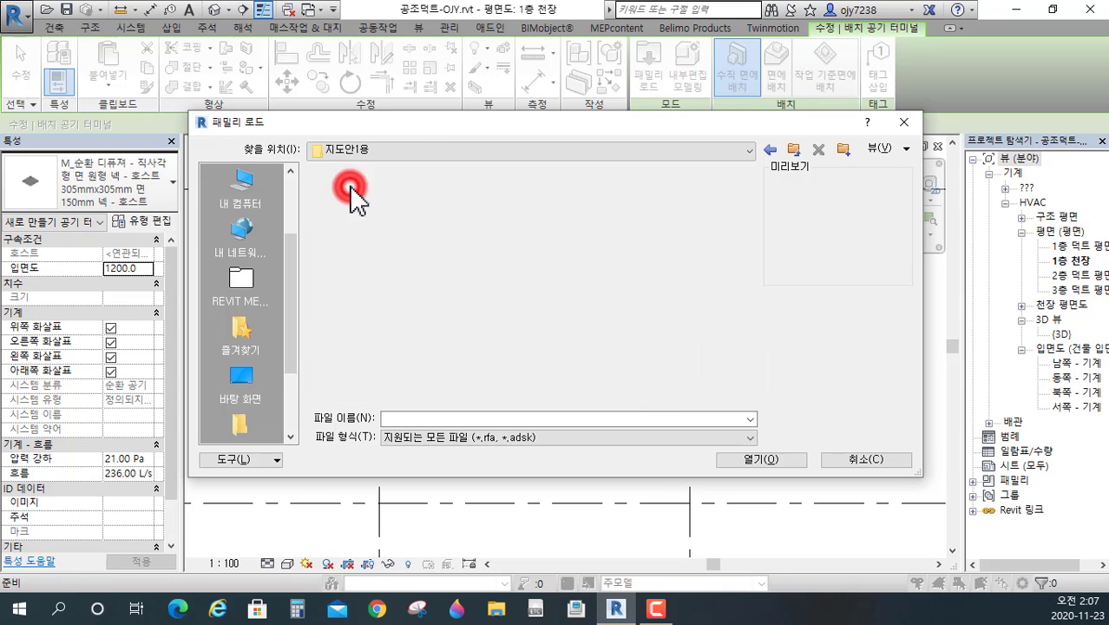
pyautogui.doubleClick(360, 186)
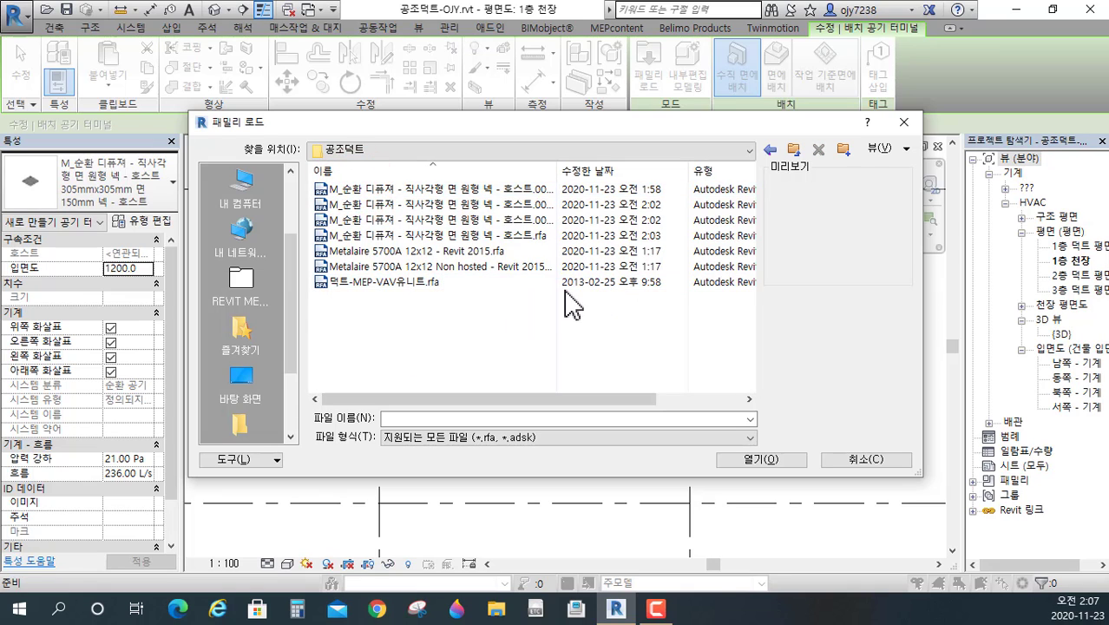
pyautogui.click(361, 237)
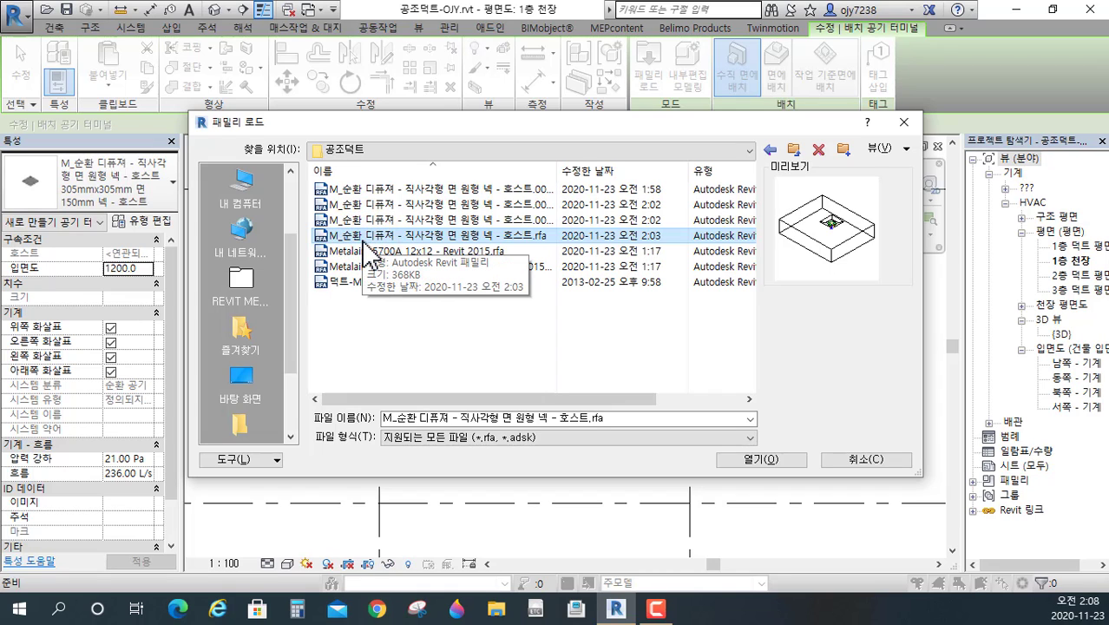
pyautogui.click(771, 466)
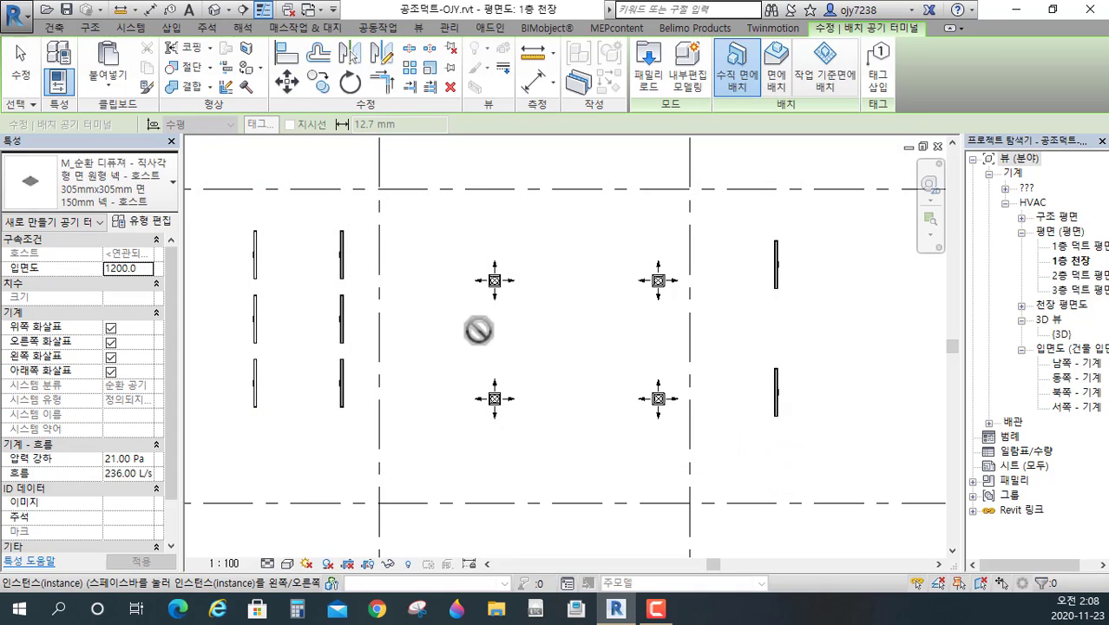
# - Place 305mmx305mm return diffusers with 150mm neck on the 1층 천장 work plane, centred over the two supply diffusers in the right-hand column
pyautogui.click(832, 72)
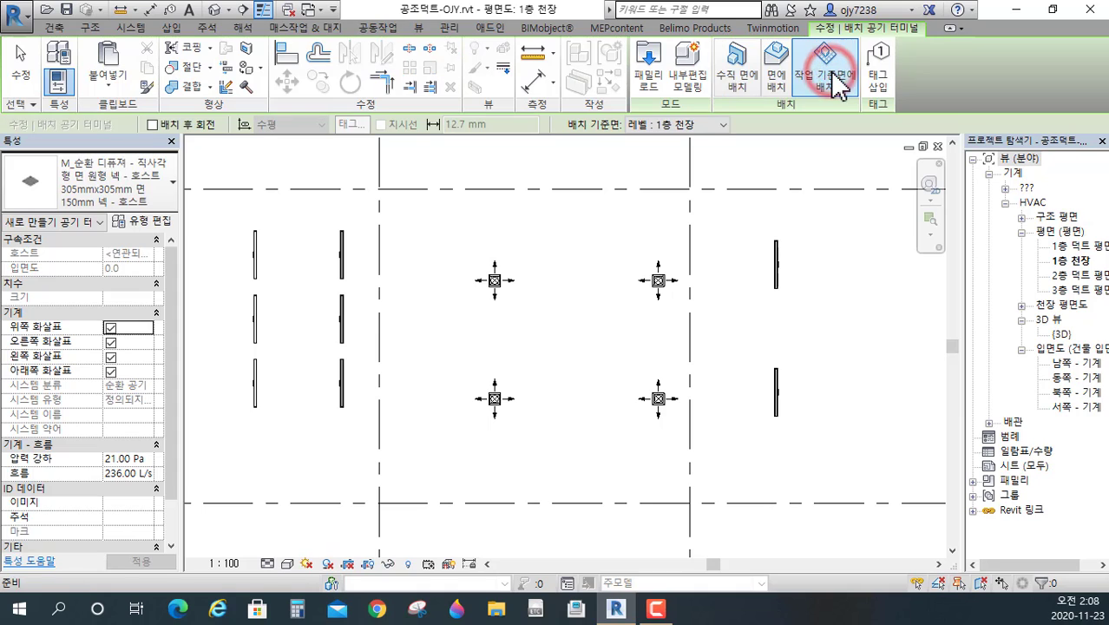
pyautogui.scroll(1, 626, 306)
pyautogui.scroll(2, 626, 305)
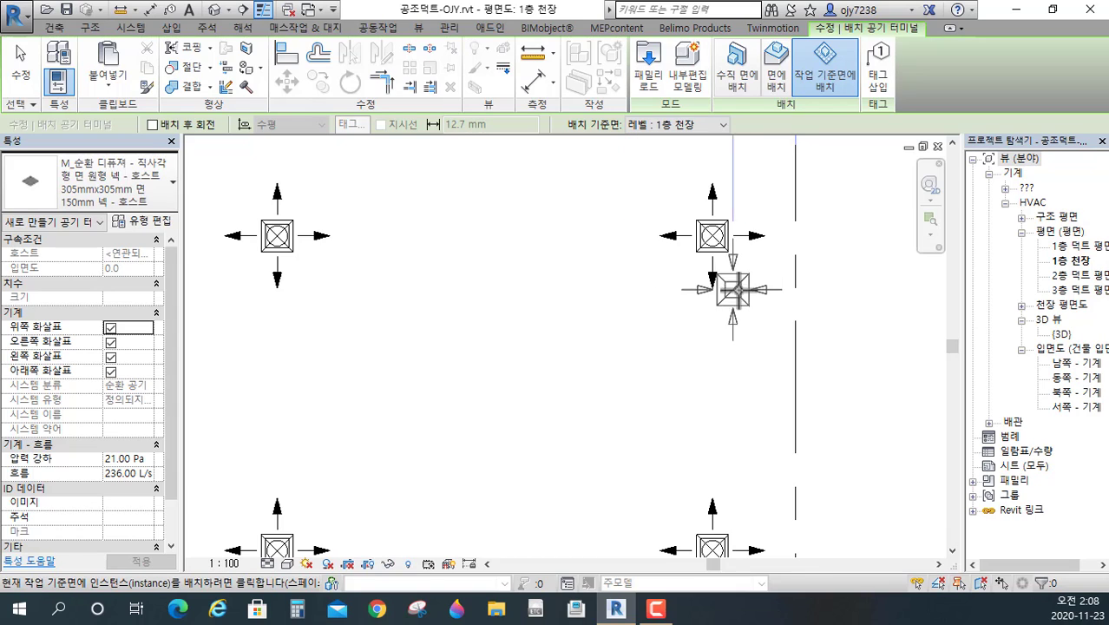
pyautogui.scroll(1, 707, 247)
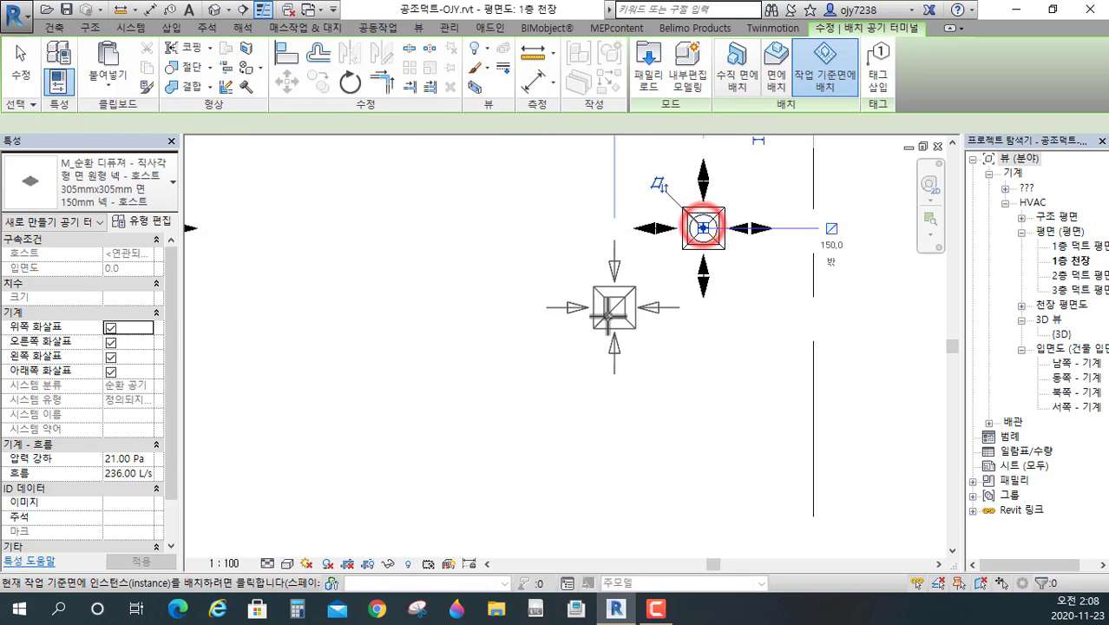
pyautogui.scroll(-1, 642, 326)
pyautogui.moveTo(668, 329); pyautogui.dragTo(495, 290, button='middle')
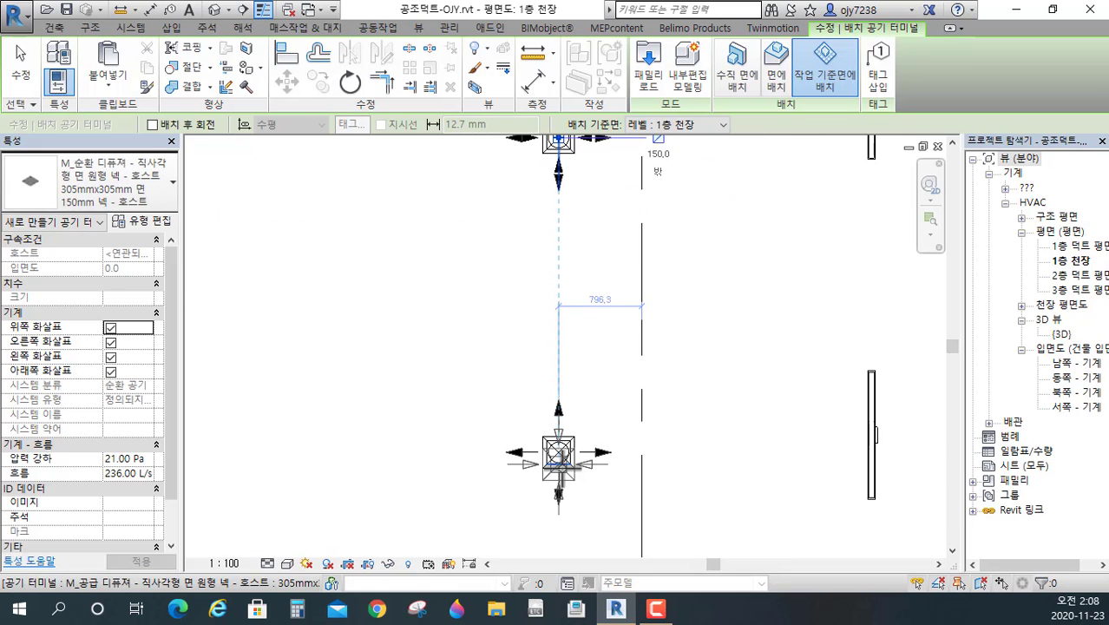
pyautogui.click(558, 452)
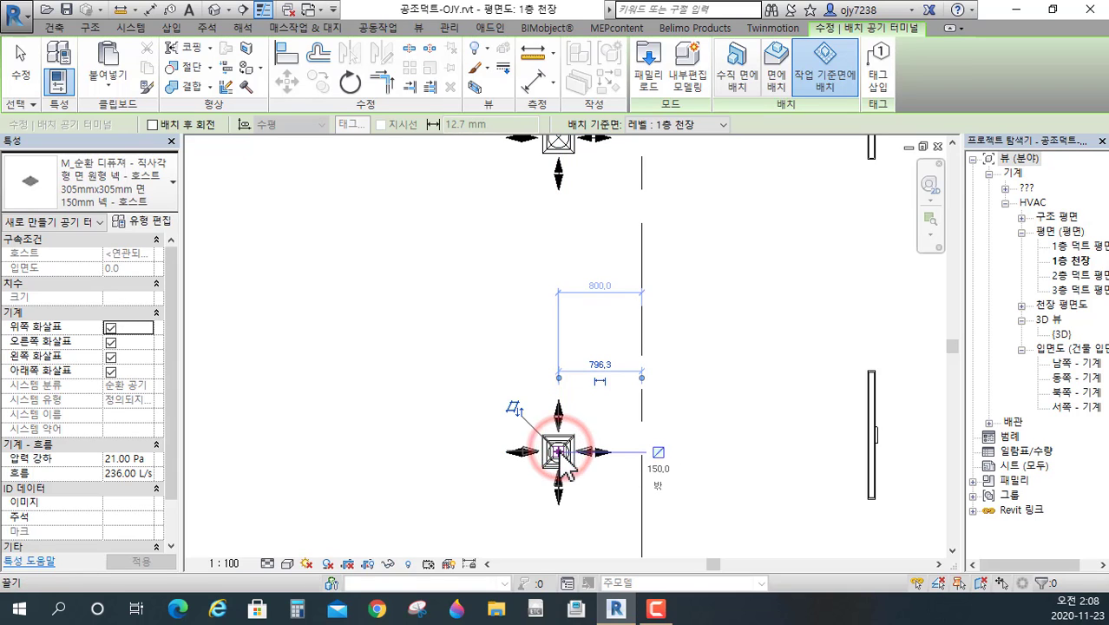
pyautogui.press('Escape')
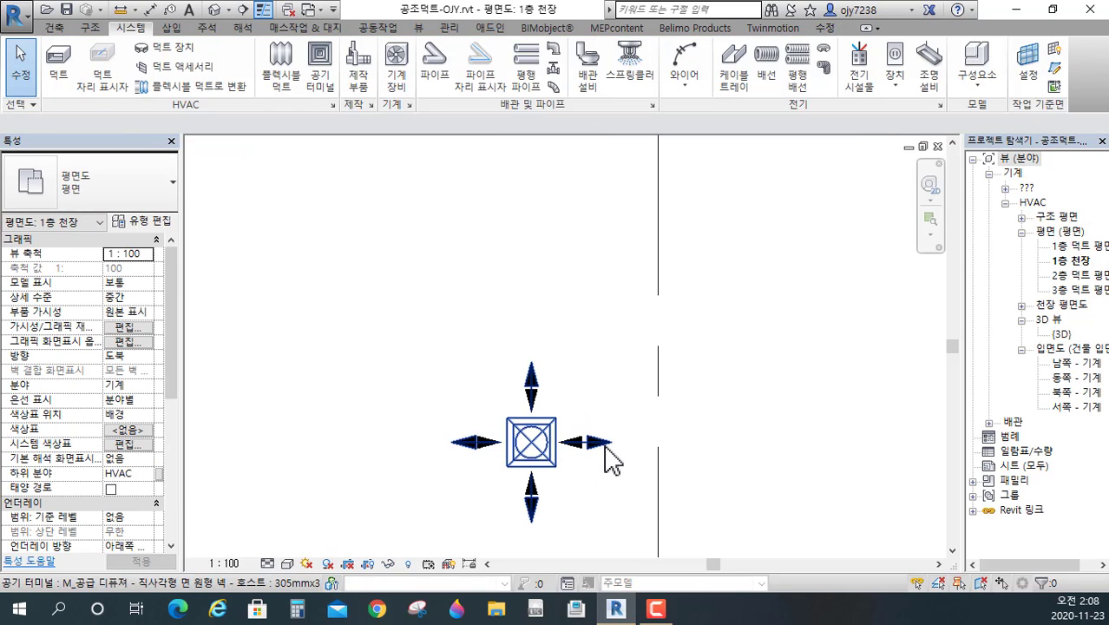
# - Delete the two 200mm-neck supply diffusers that overlap the new return diffusers
pyautogui.click(605, 450)
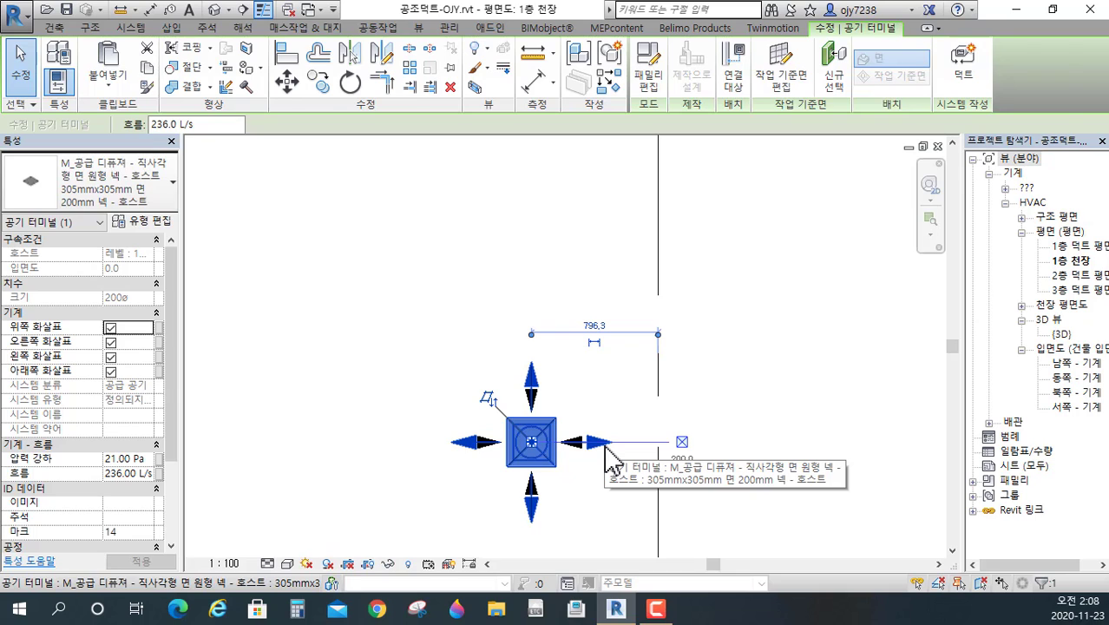
pyautogui.press('Escape')
pyautogui.scroll(-3, 612, 468)
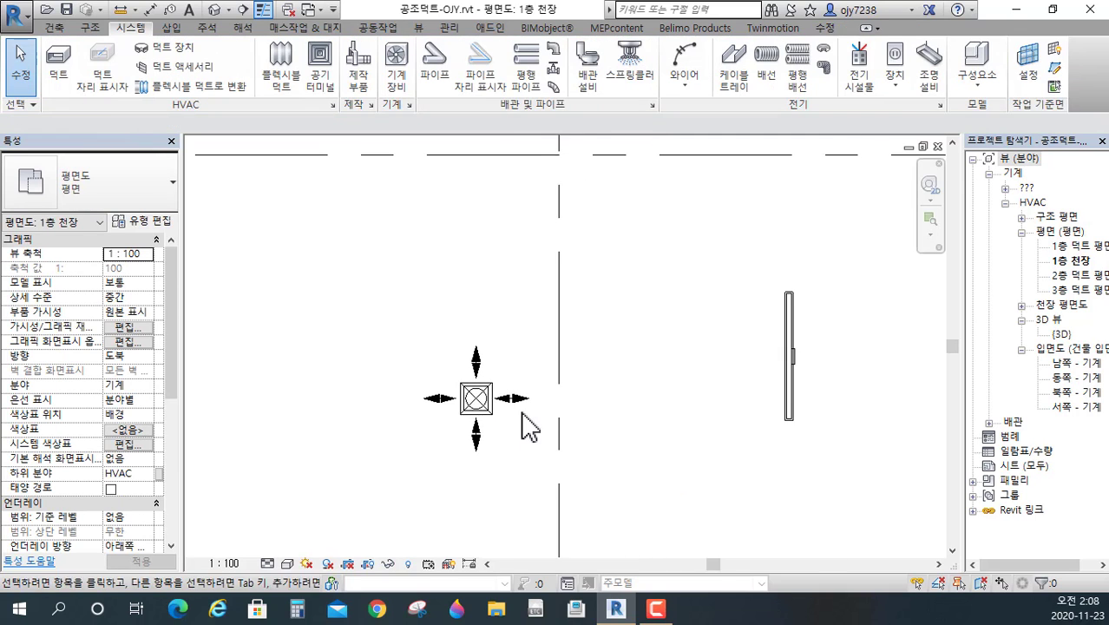
pyautogui.scroll(1, 524, 415)
pyautogui.click(525, 414)
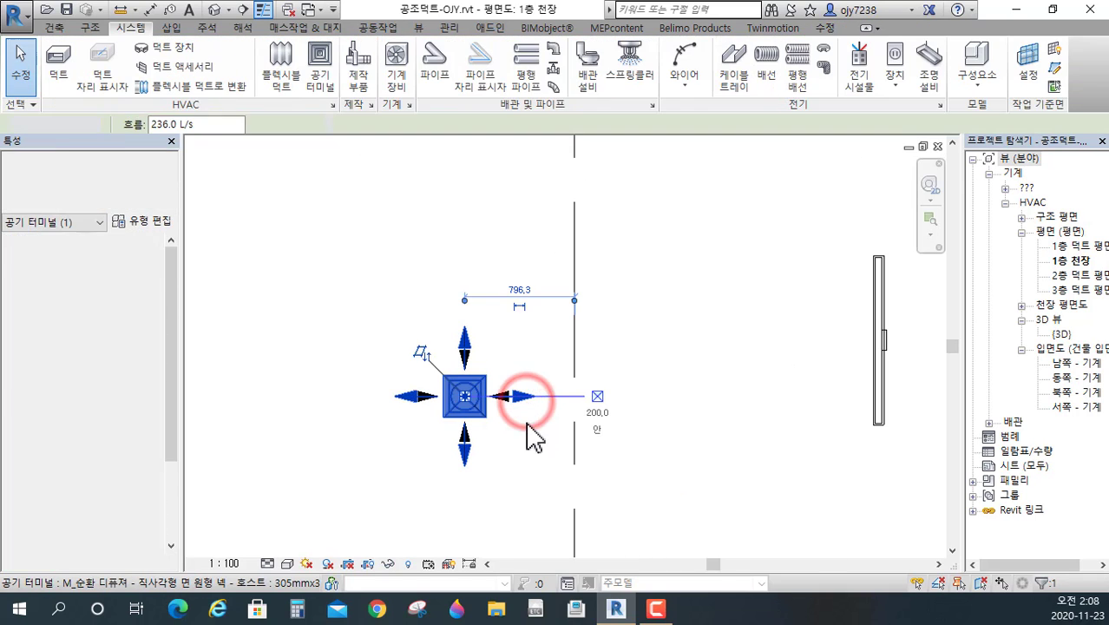
pyautogui.press('Escape')
pyautogui.scroll(-3, 518, 476)
pyautogui.moveTo(515, 471); pyautogui.dragTo(529, 368, button='middle')
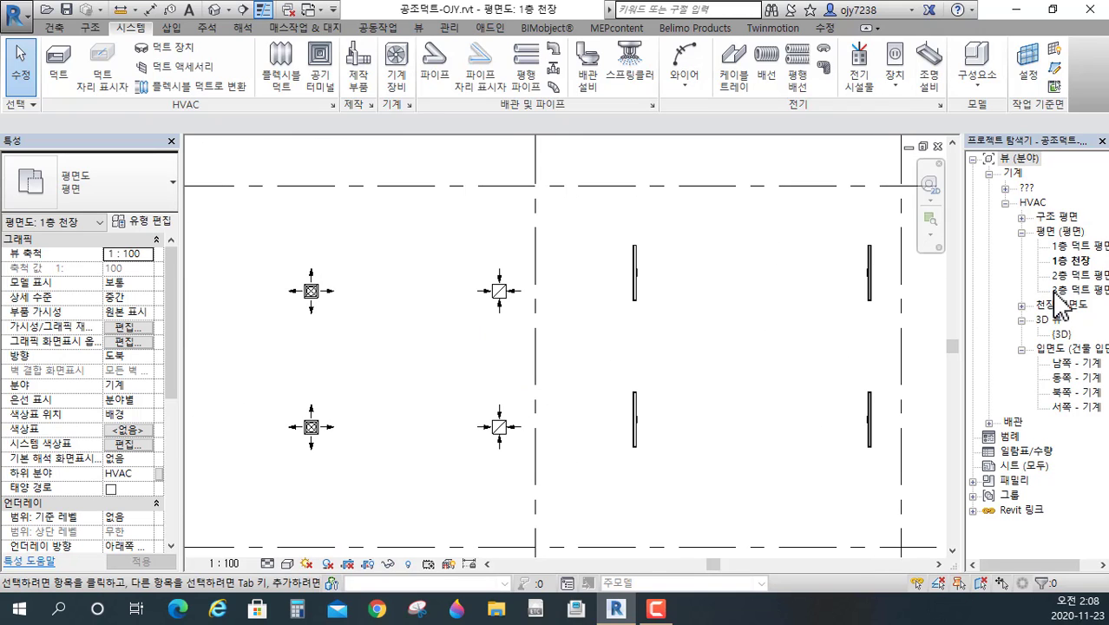
# - Open the 남쪽 - 기계 elevation and delete the two stray Metalaire 5700A diffusers above Level 2
pyautogui.doubleClick(1069, 362)
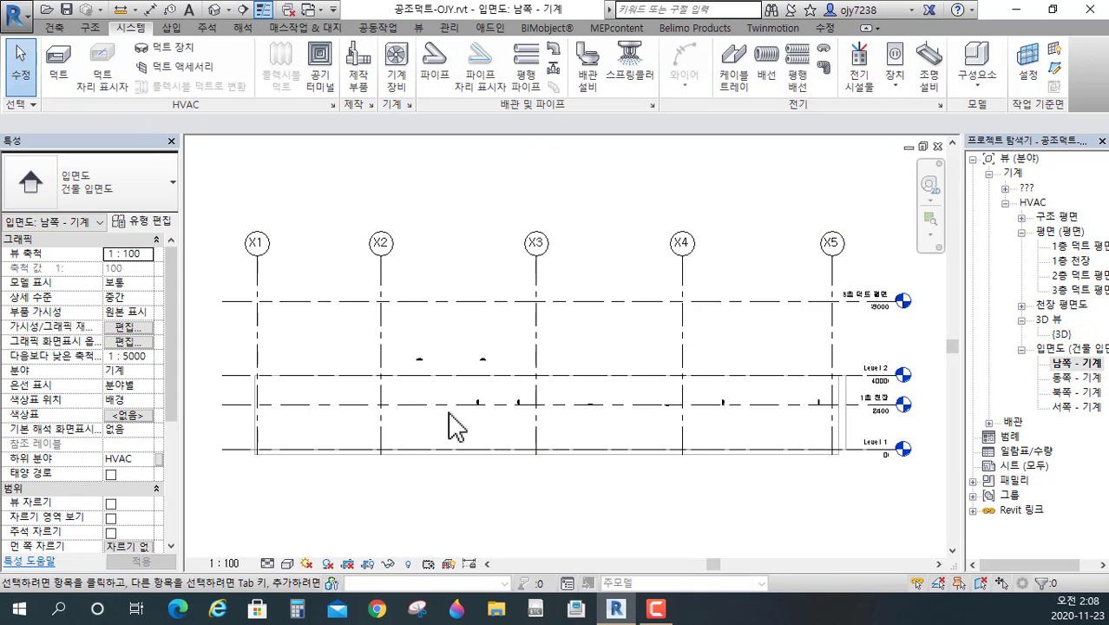
pyautogui.scroll(5, 421, 408)
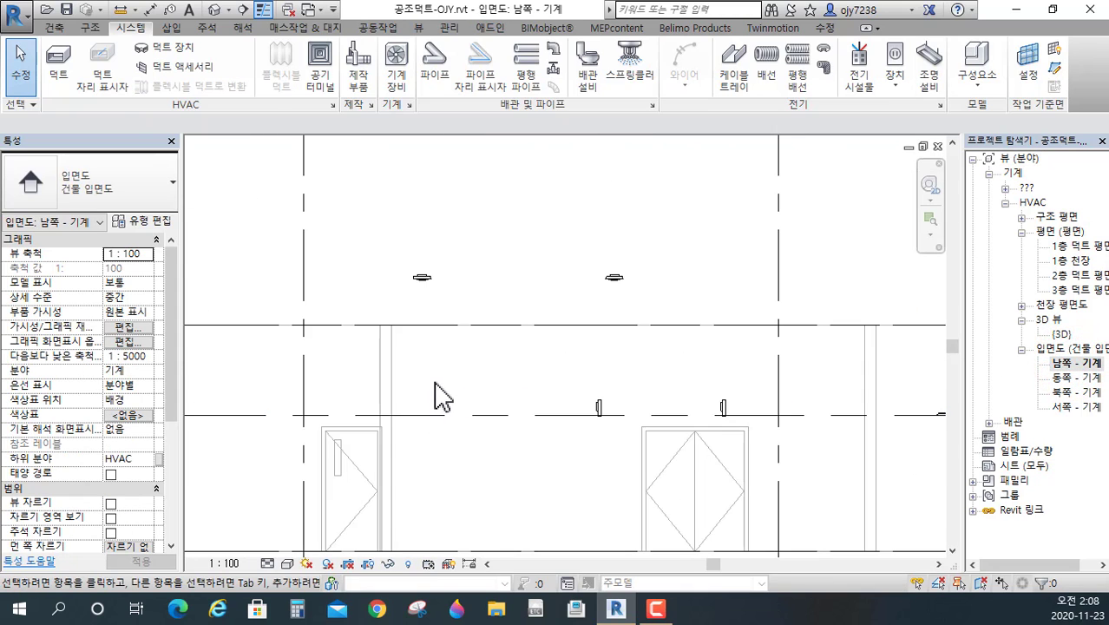
pyautogui.moveTo(715, 255); pyautogui.dragTo(356, 297)
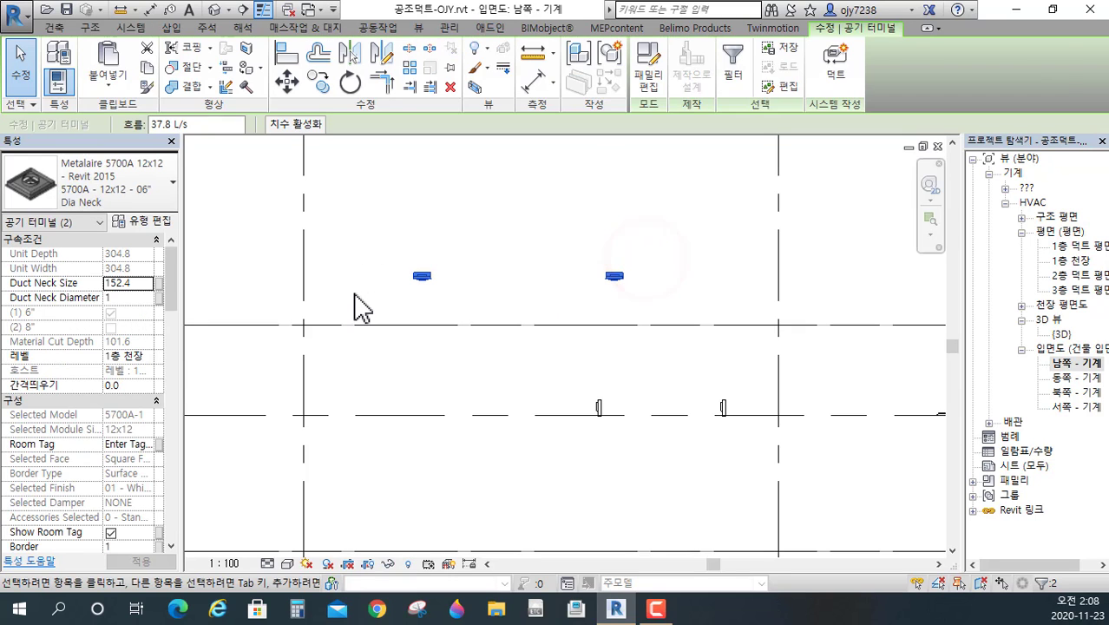
pyautogui.click(362, 301)
# - Flip the work plane of the front 305mmx305mm return diffuser near grid X4 in the south elevation
pyautogui.scroll(-4, 555, 403)
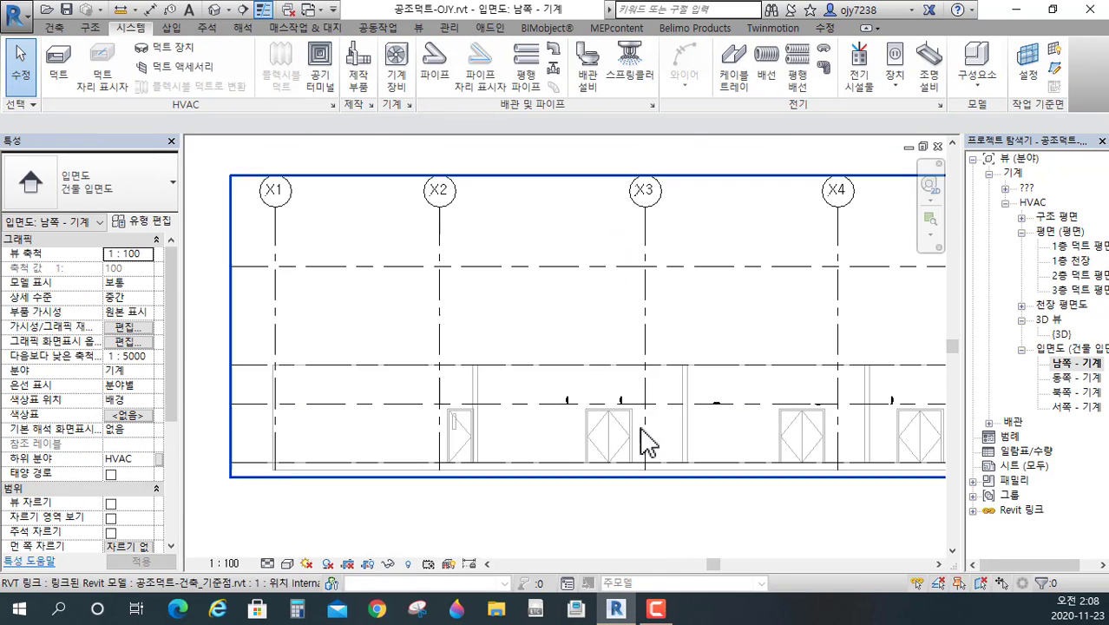
pyautogui.scroll(4, 595, 426)
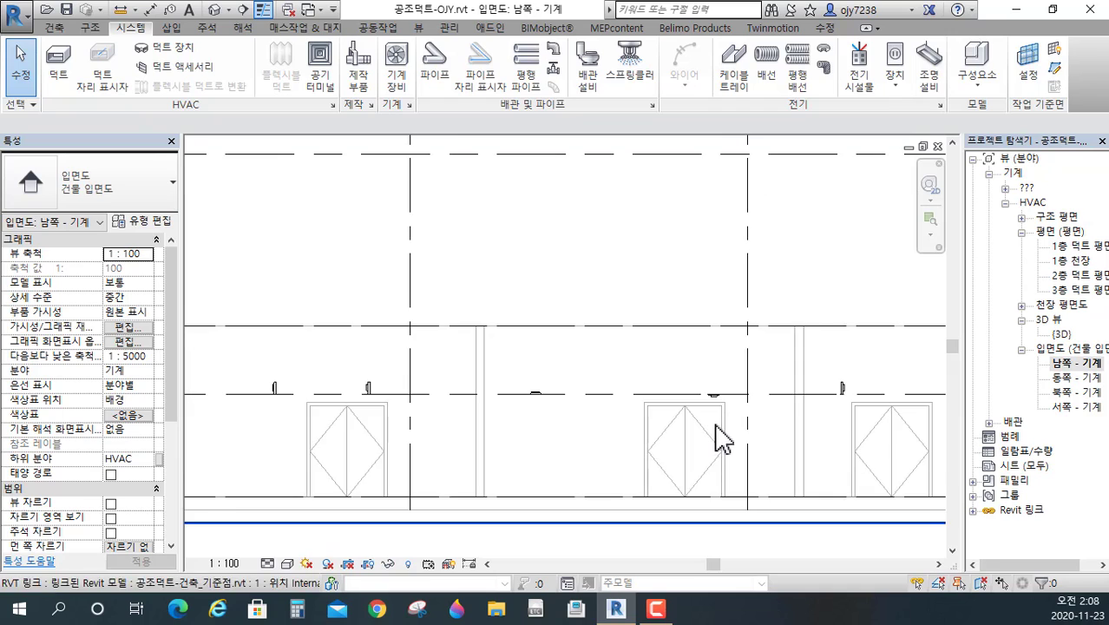
pyautogui.moveTo(651, 454); pyautogui.dragTo(635, 451, button='middle')
pyautogui.scroll(5, 608, 417)
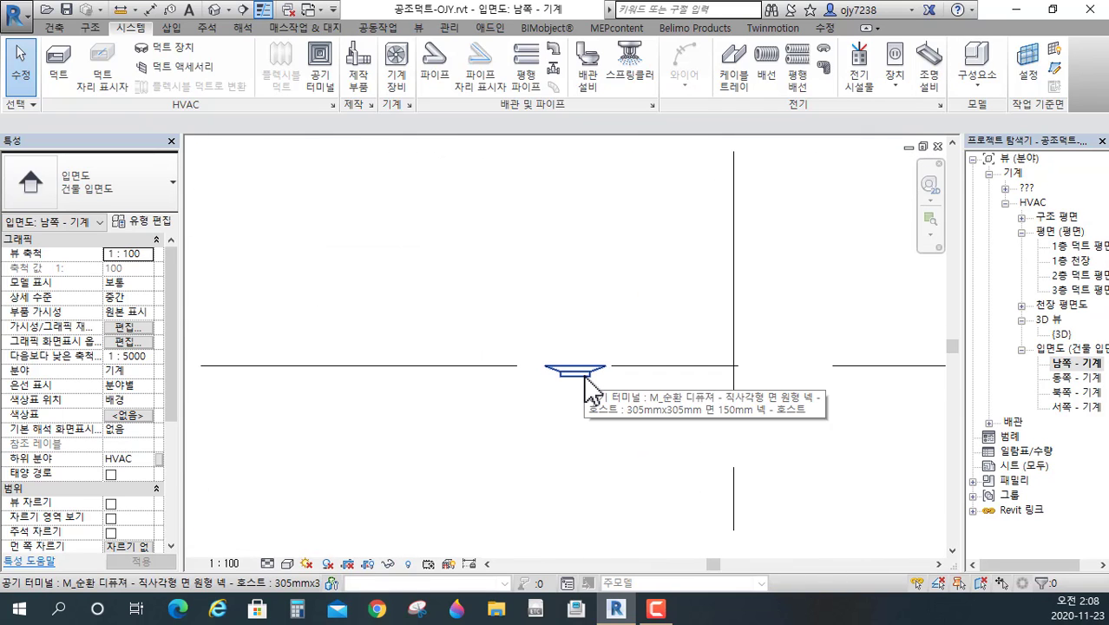
pyautogui.click(585, 375)
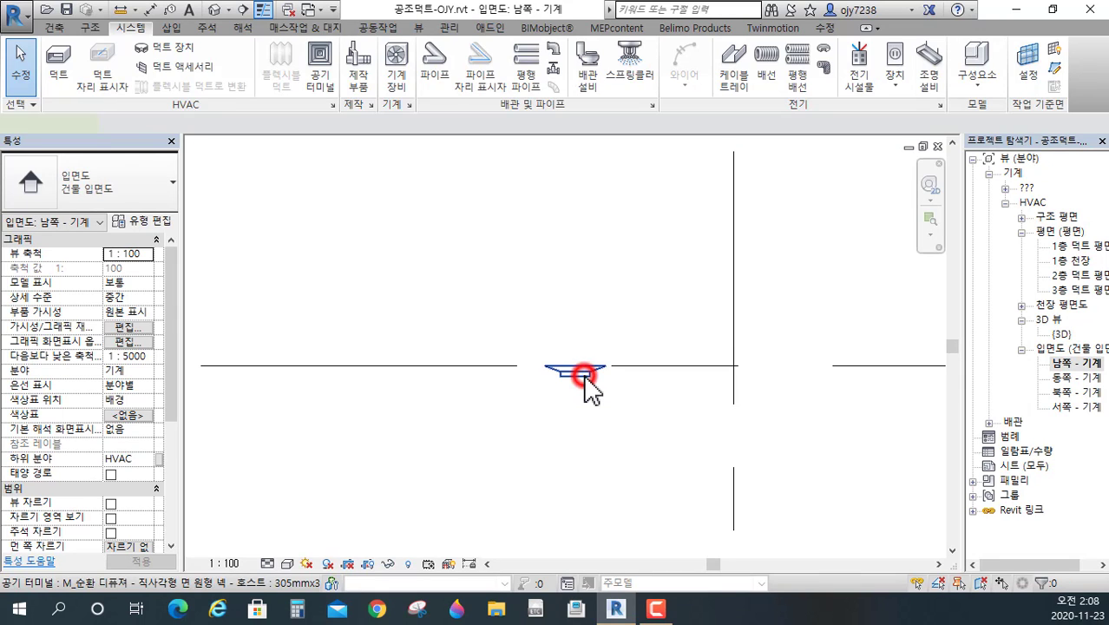
pyautogui.click(533, 327)
pyautogui.click(602, 426)
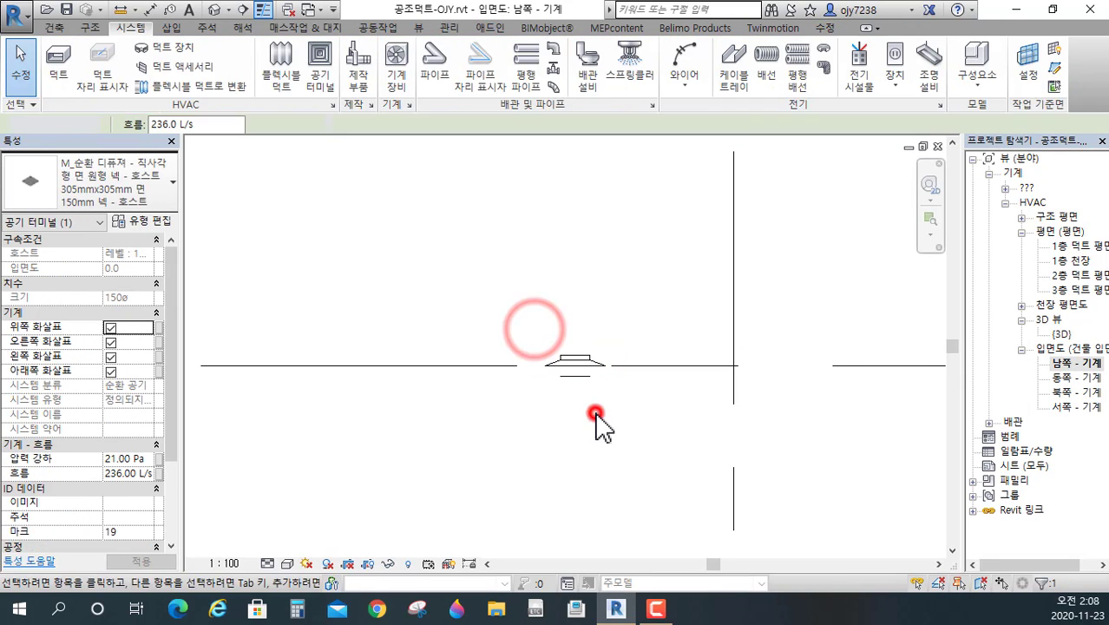
# - Flip the work plane of the second return diffuser, behind the first one near grid X4, so its neck points up
pyautogui.scroll(-3, 575, 427)
pyautogui.scroll(3, 584, 420)
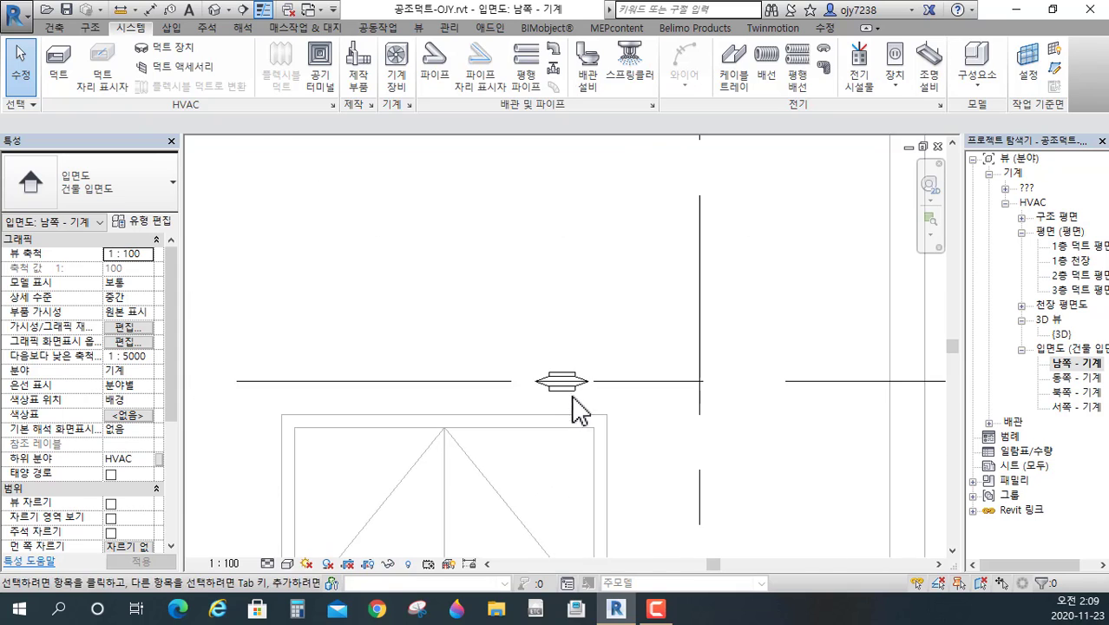
pyautogui.click(566, 386)
pyautogui.click(518, 341)
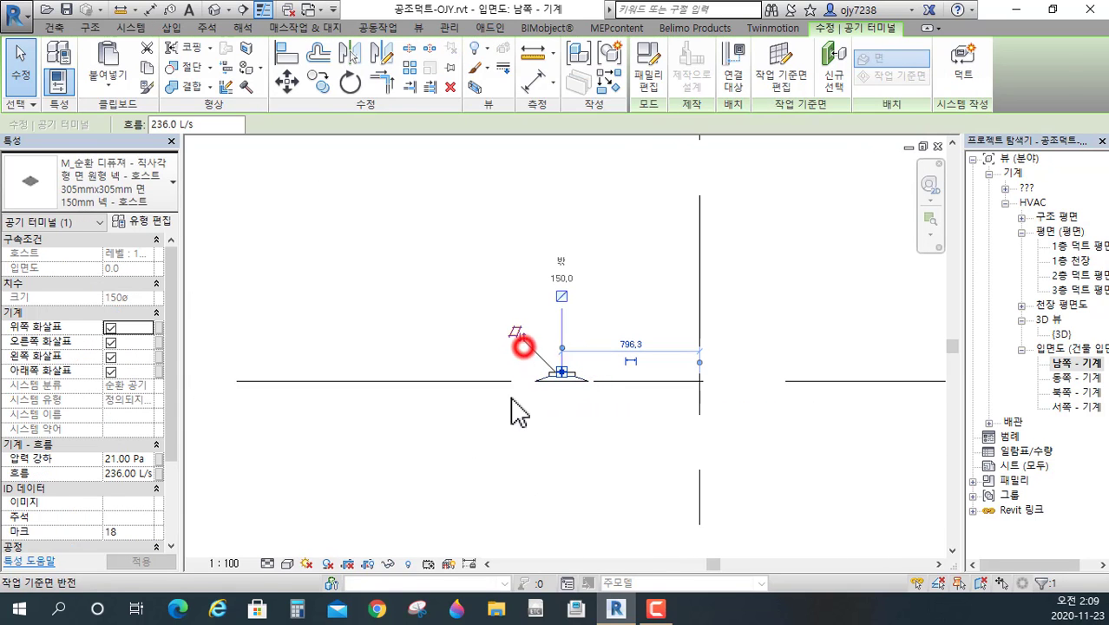
pyautogui.click(504, 449)
pyautogui.scroll(4, 469, 451)
pyautogui.scroll(-5, 495, 471)
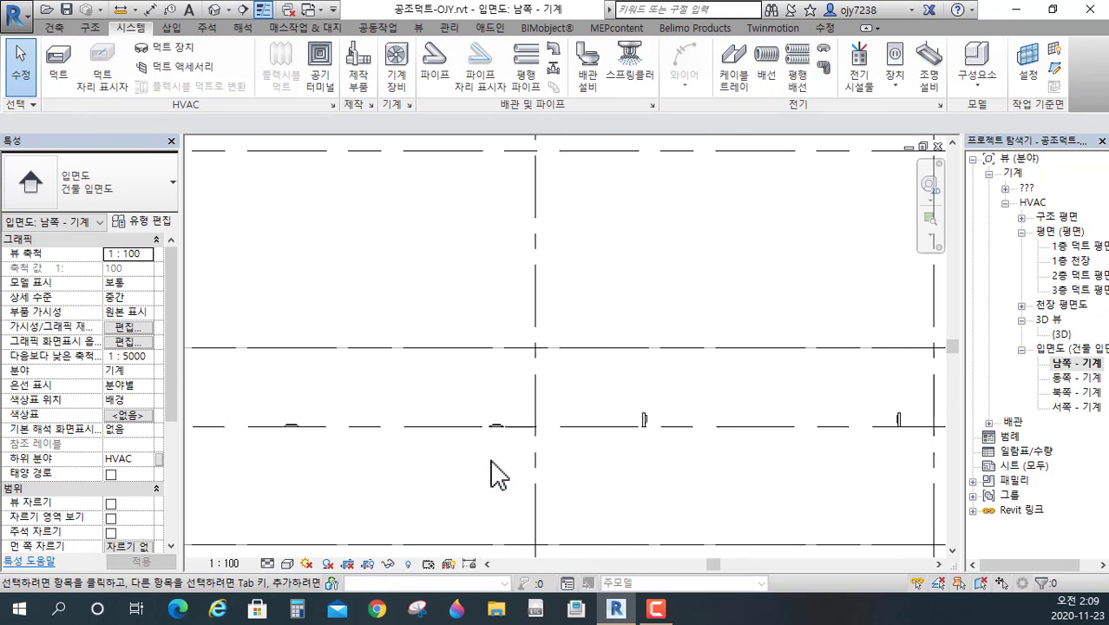
# - Check the diffuser layout in the 1층 천장 plan and open the 1층 덕트 평면 plan
pyautogui.doubleClick(1083, 262)
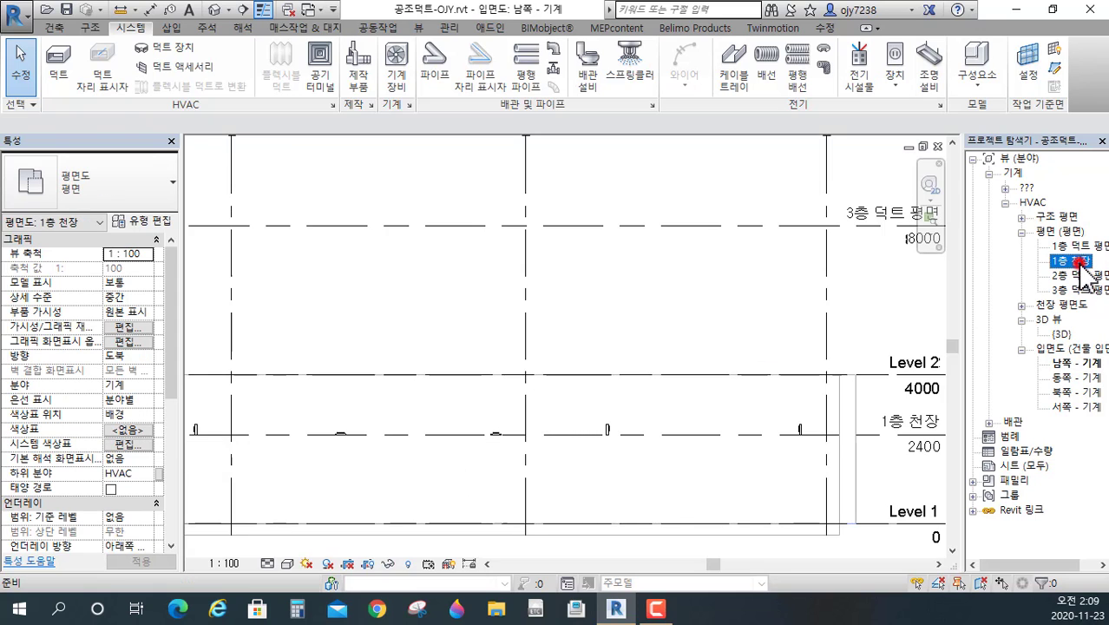
pyautogui.scroll(-5, 521, 390)
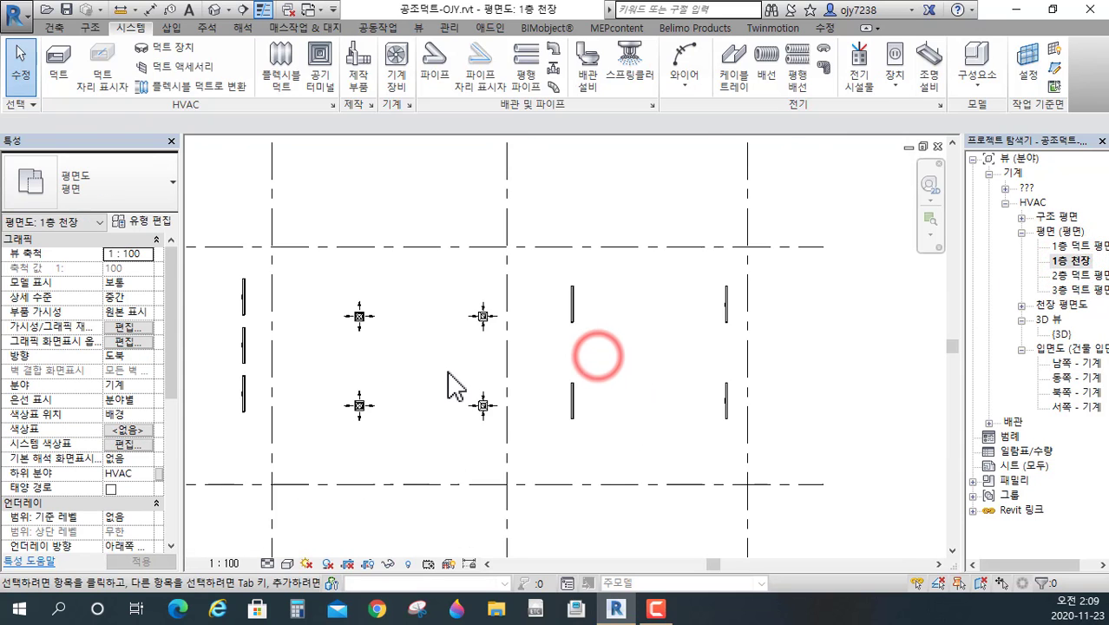
pyautogui.moveTo(502, 393); pyautogui.dragTo(514, 389, button='middle')
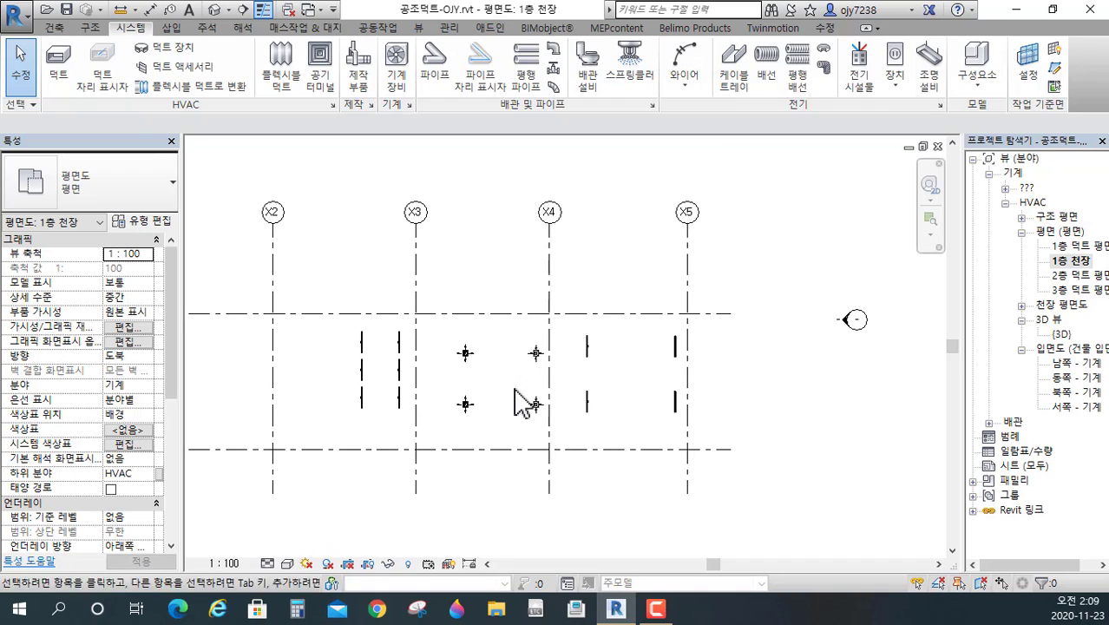
pyautogui.doubleClick(1079, 248)
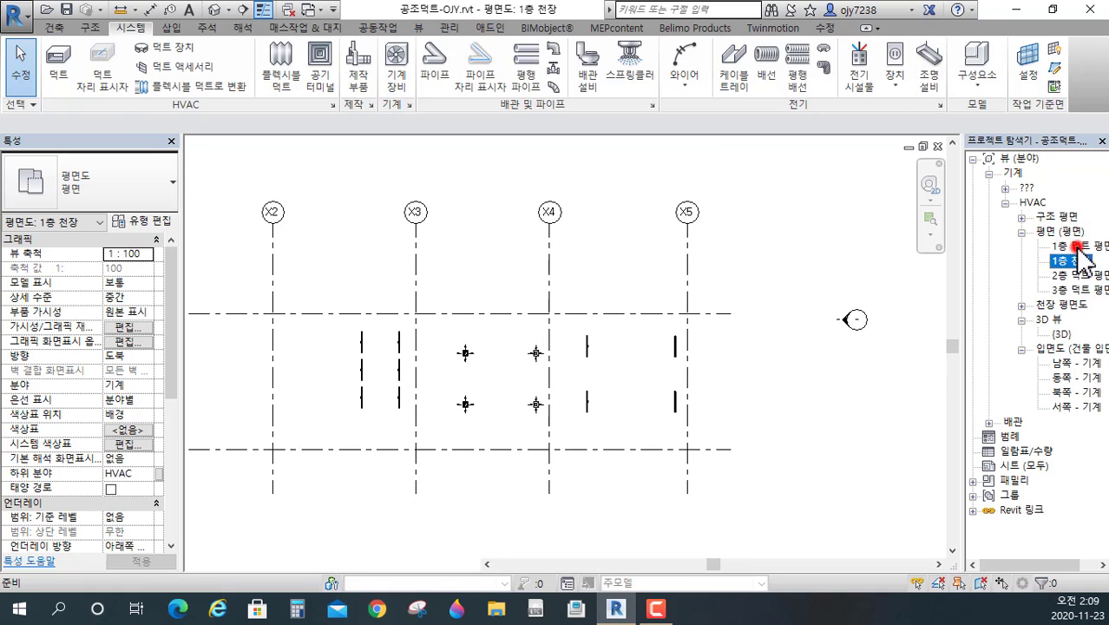
pyautogui.scroll(-6, 509, 340)
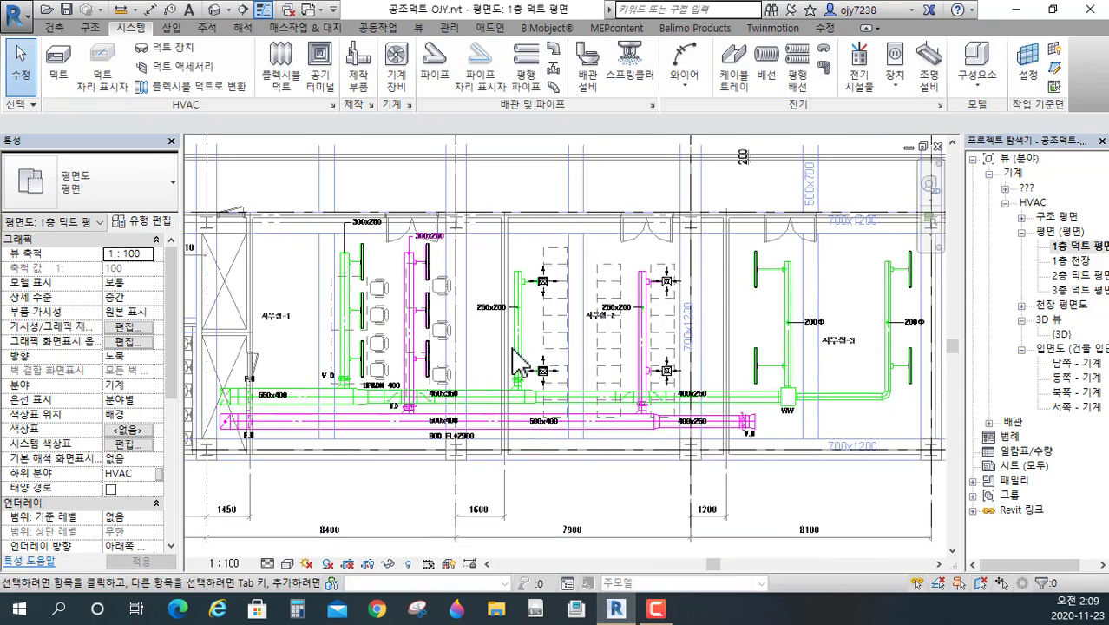
pyautogui.scroll(2, 342, 395)
pyautogui.scroll(4, 343, 395)
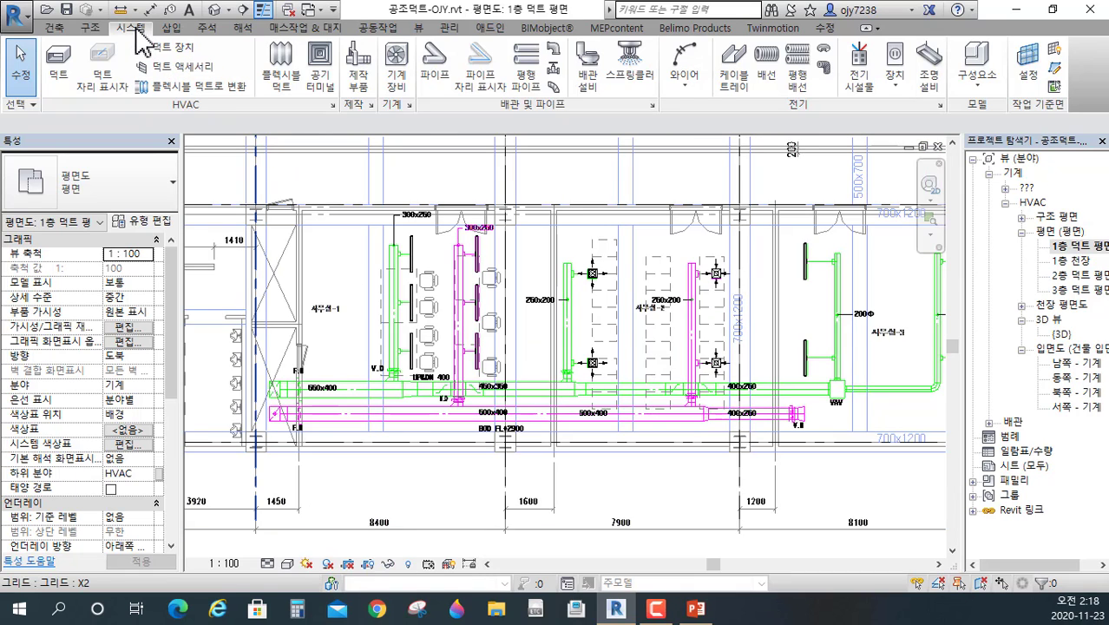
# - Start a rectangular duct for the return main with a width of 500 and a height of 400
pyautogui.click(58, 61)
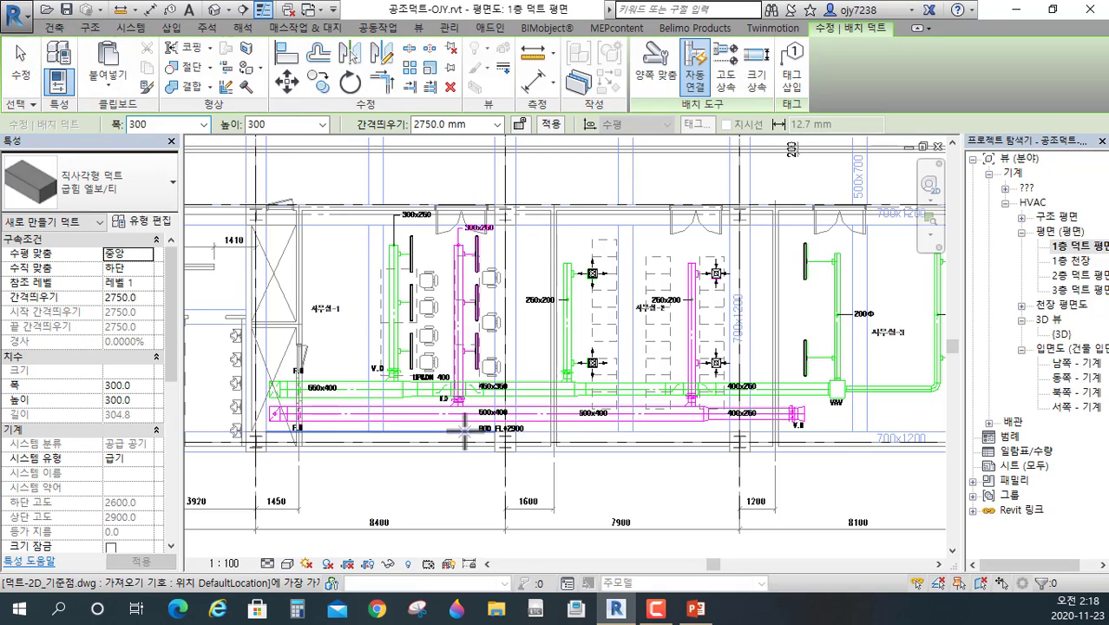
pyautogui.scroll(4, 495, 469)
pyautogui.moveTo(495, 468); pyautogui.dragTo(589, 550, button='middle')
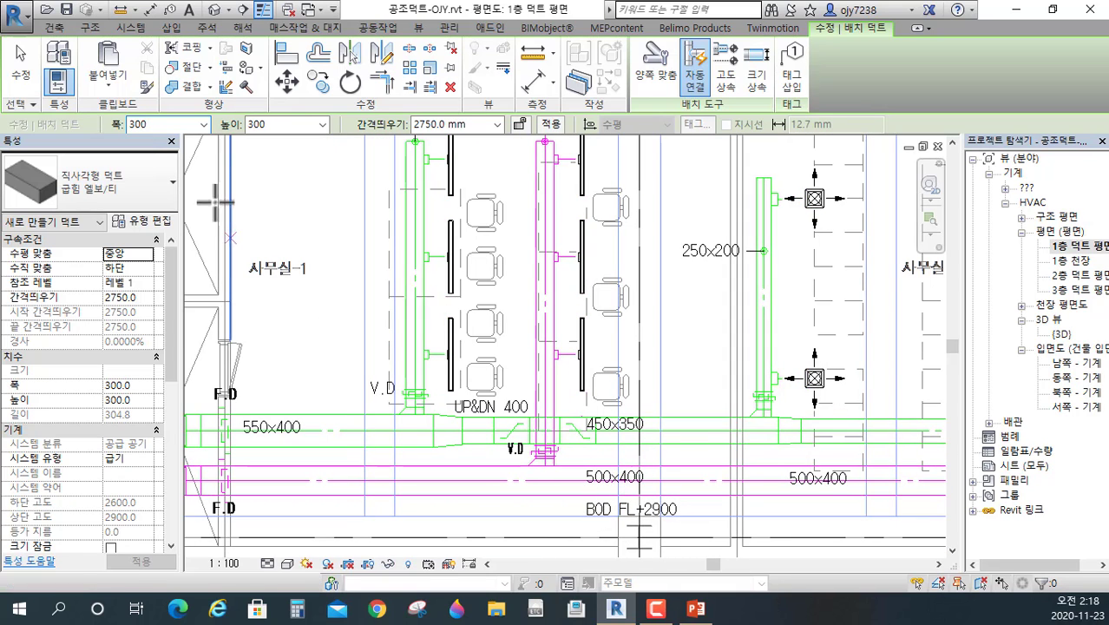
pyautogui.click(205, 124)
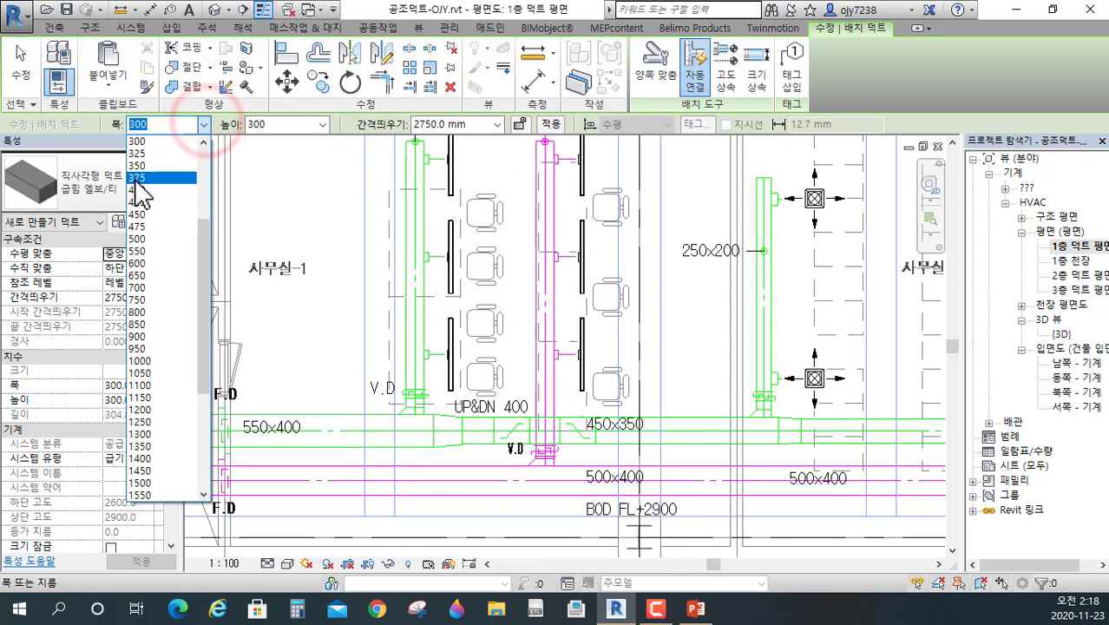
pyautogui.click(140, 238)
pyautogui.click(321, 124)
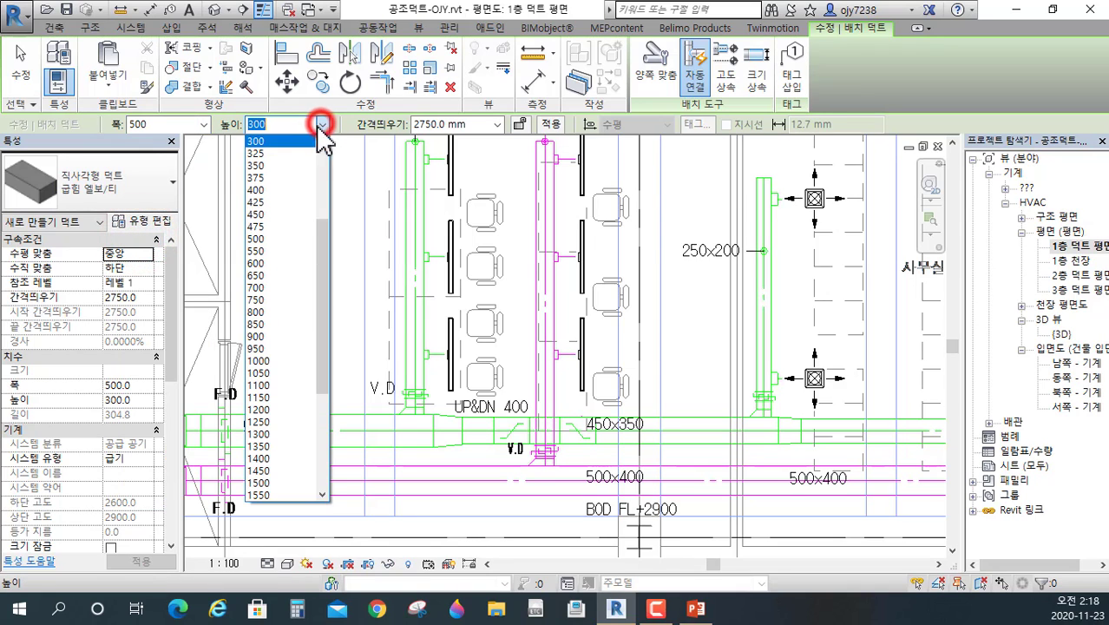
pyautogui.click(257, 189)
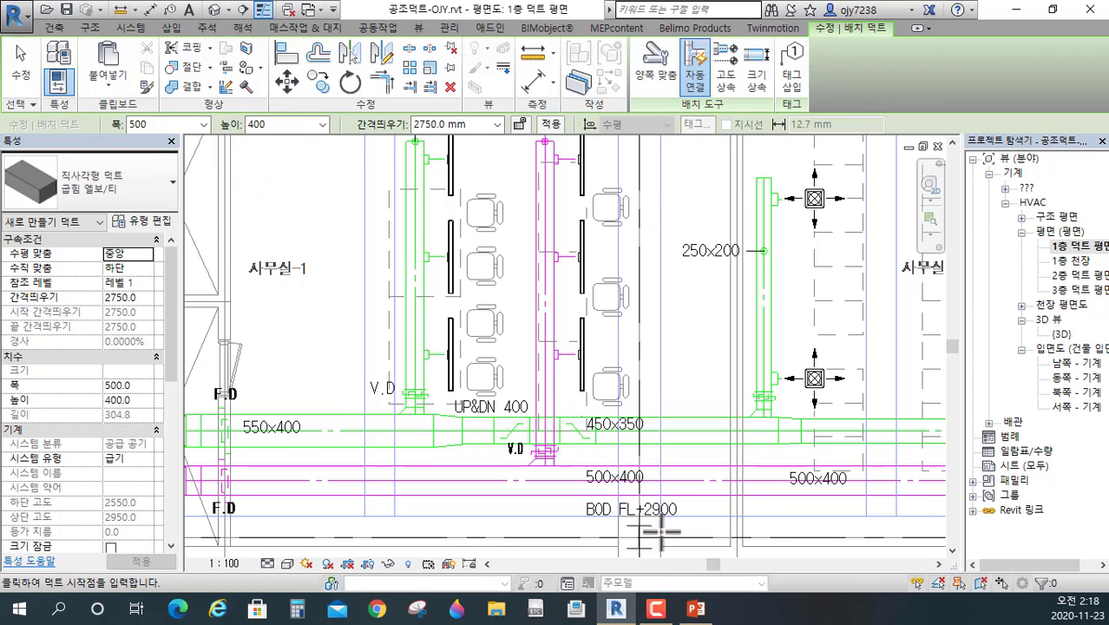
# - Set the new duct's offset to 2900 mm, lock it, and keep the vertical justification at 하단
pyautogui.click(469, 124)
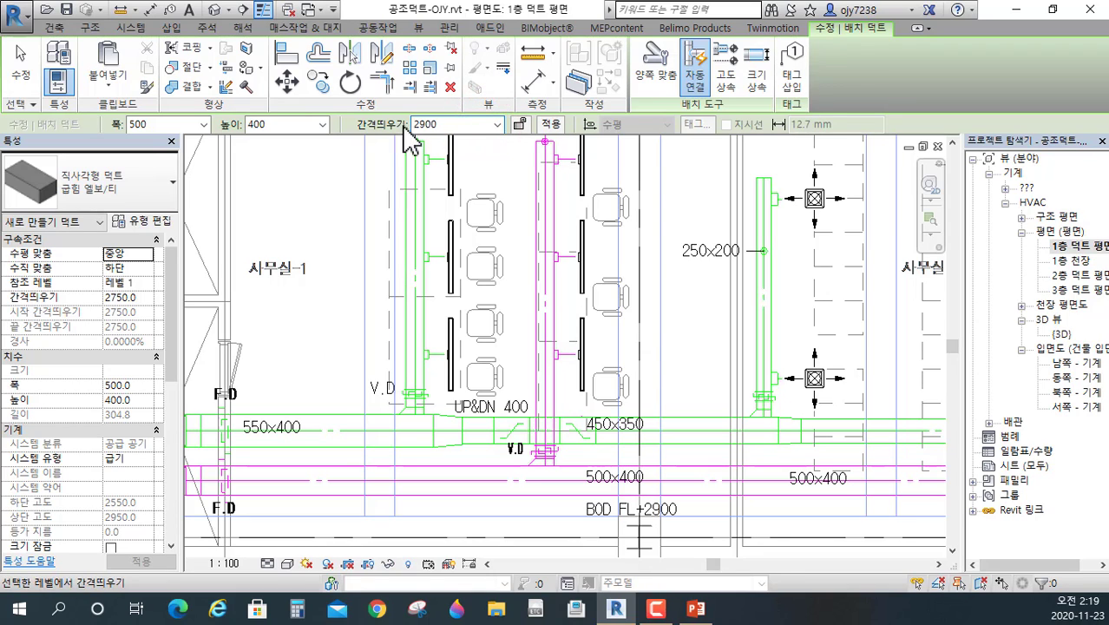
pyautogui.click(521, 124)
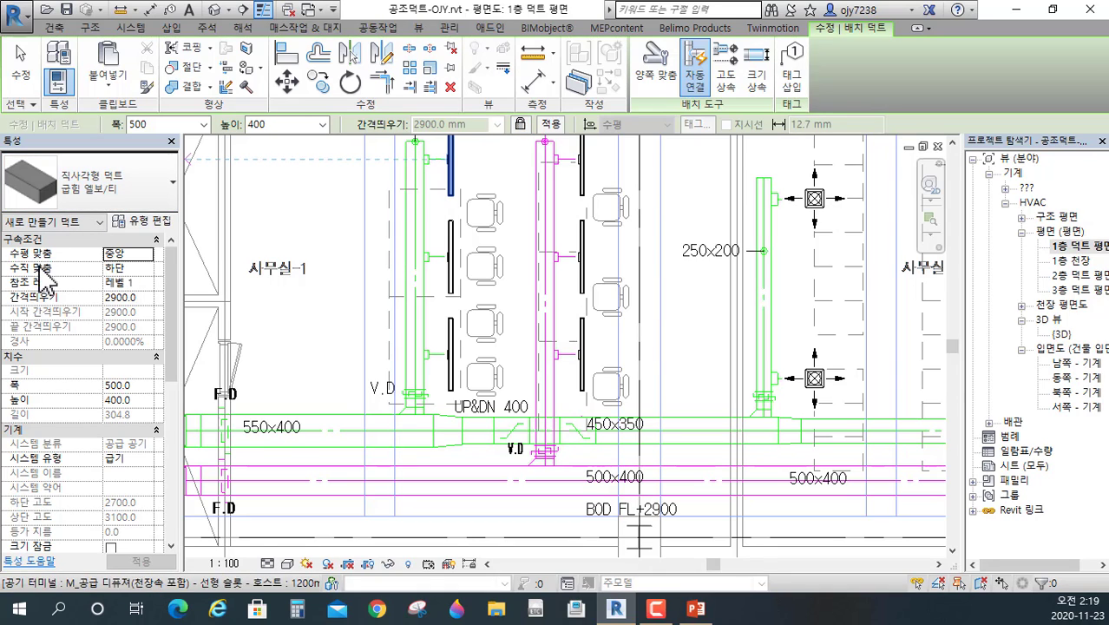
pyautogui.click(147, 269)
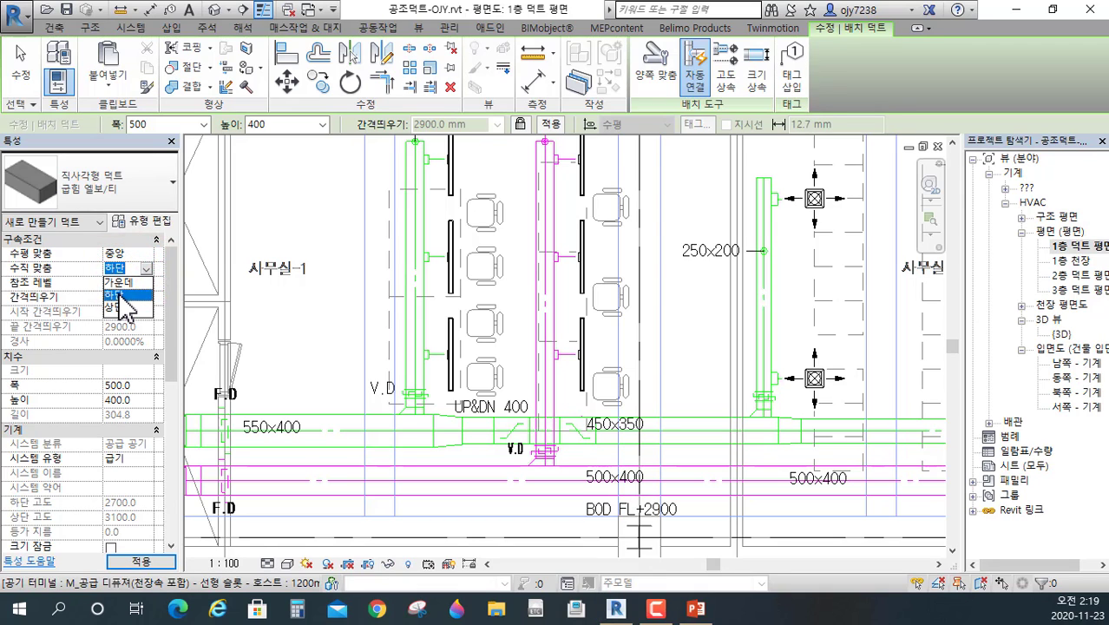
pyautogui.click(122, 296)
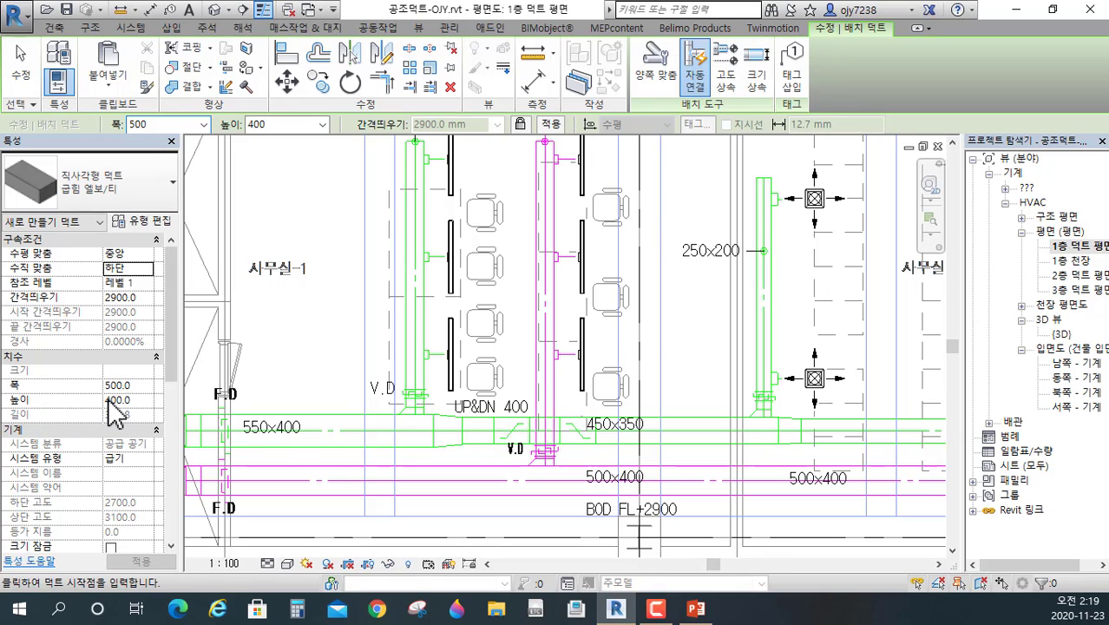
# - Assign the new duct the system type 환기 and the rectangular duct type 굽힘 엘보/탭
pyautogui.click(126, 462)
pyautogui.click(146, 459)
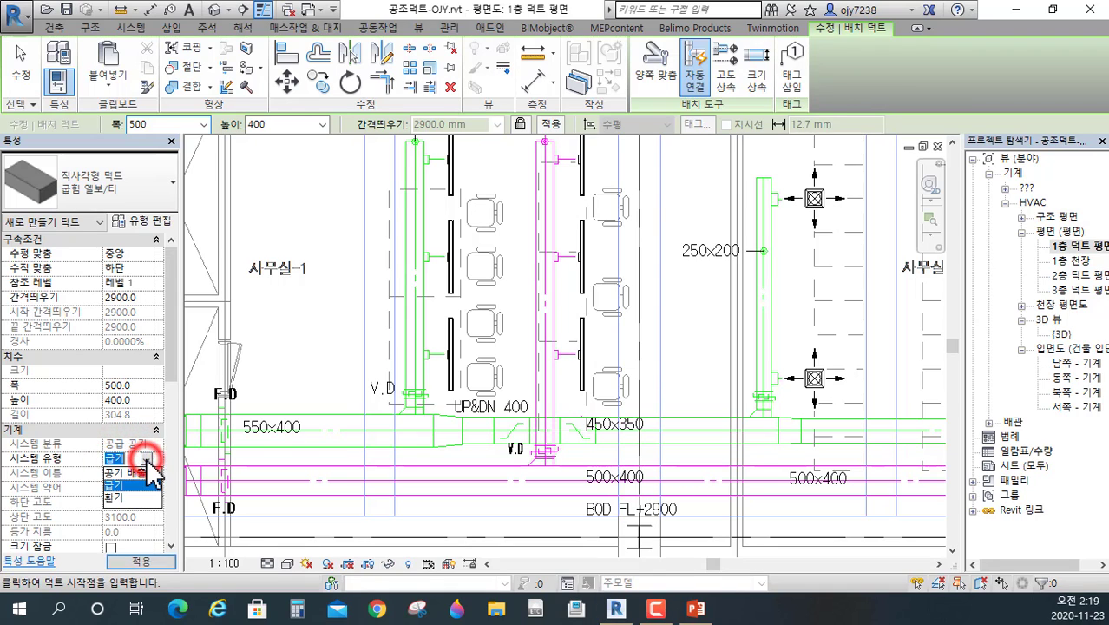
pyautogui.click(116, 499)
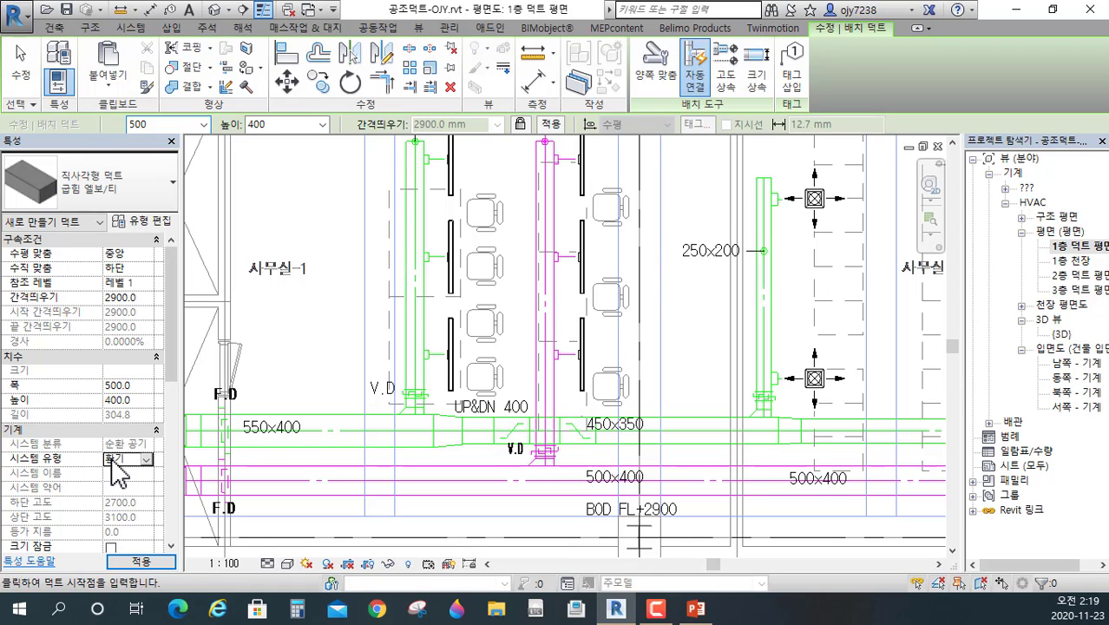
pyautogui.click(158, 173)
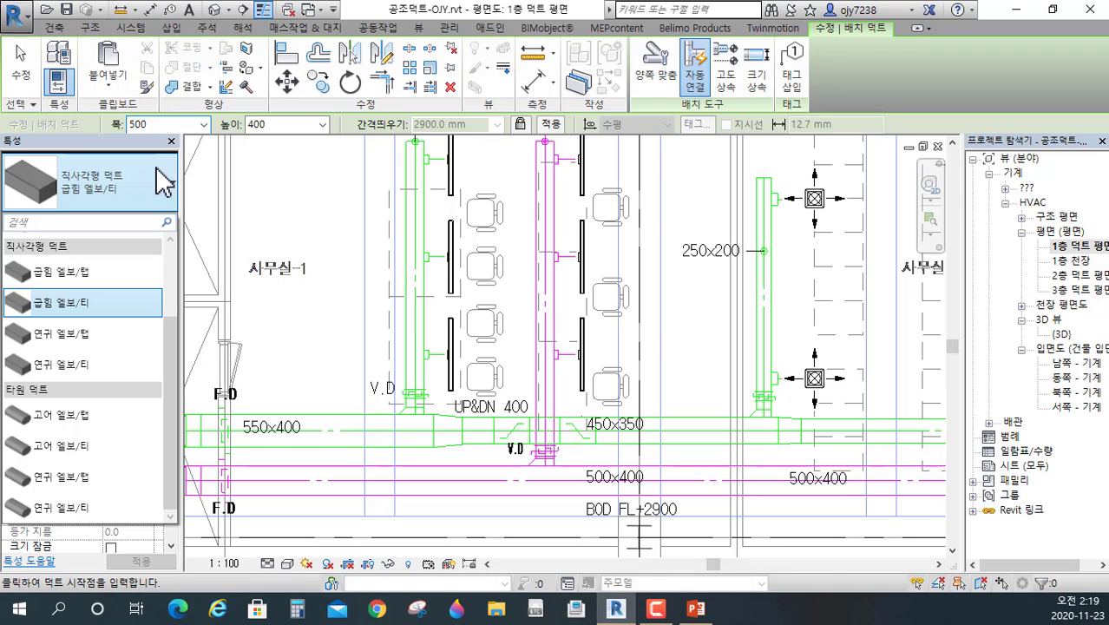
pyautogui.click(68, 273)
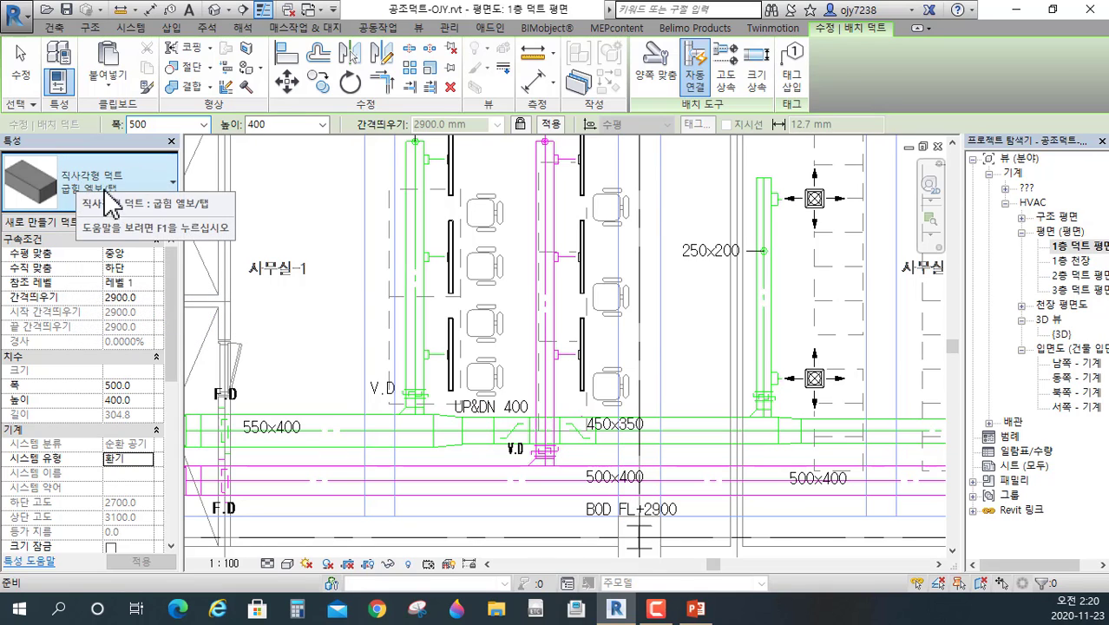
# - Set the elbow in the 굽힘 엘보/탭 duct type's routing preferences to M_직사각형 엘보 - 반지름: 1 W
pyautogui.click(149, 225)
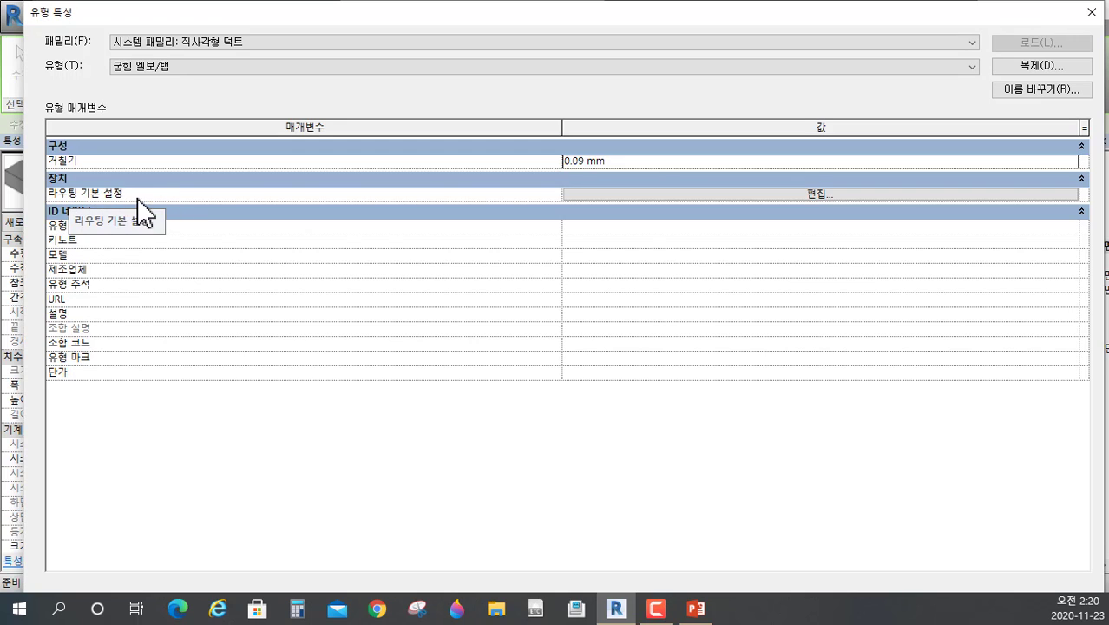
pyautogui.click(821, 194)
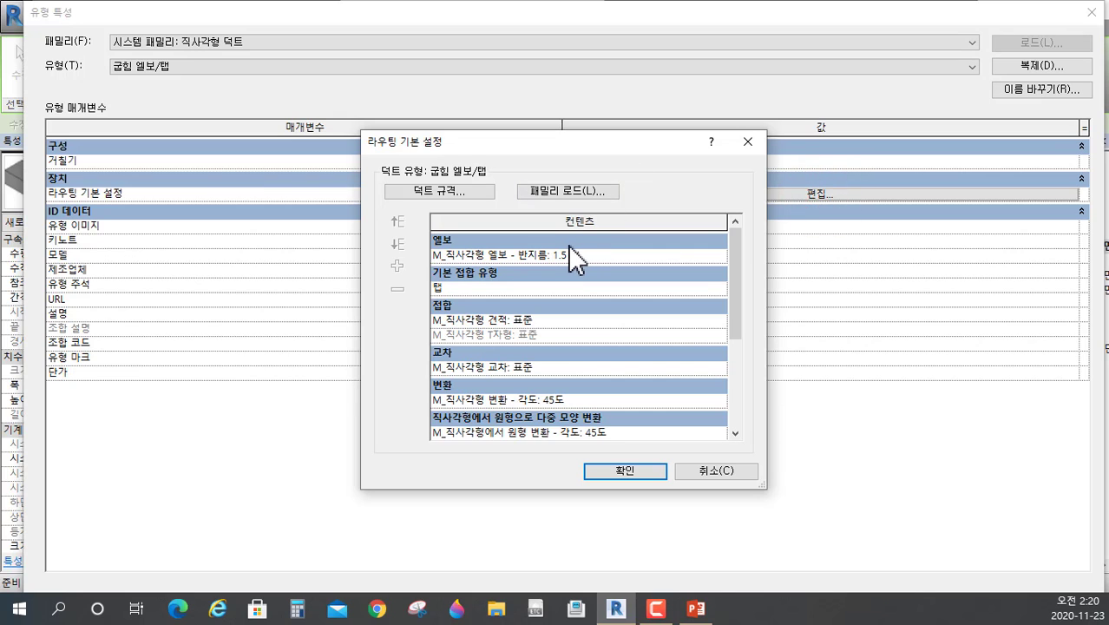
pyautogui.click(598, 255)
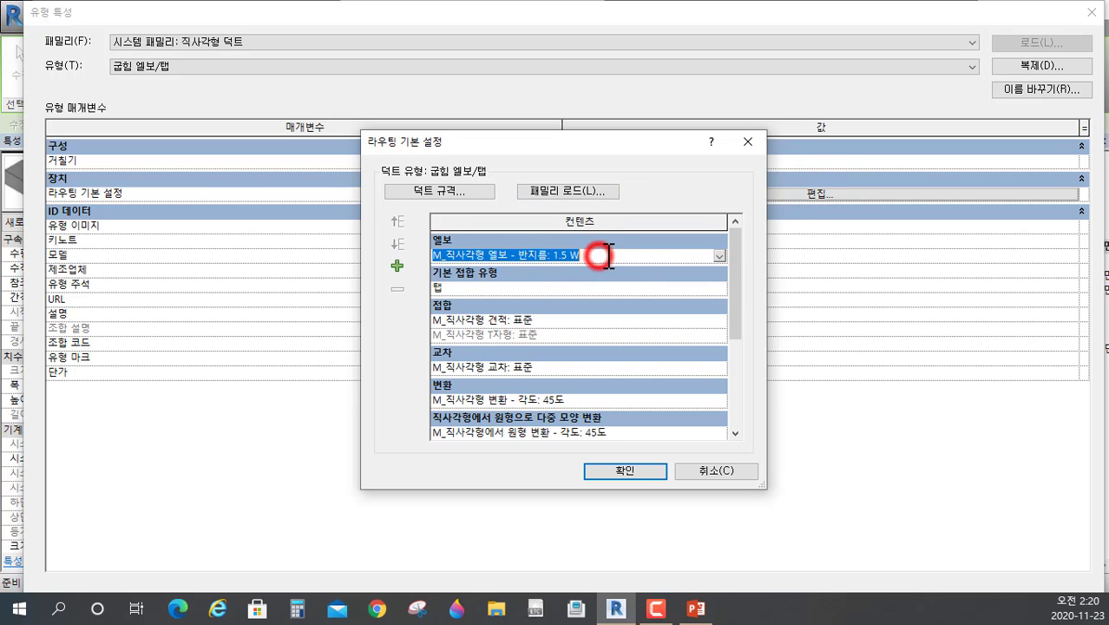
pyautogui.click(720, 255)
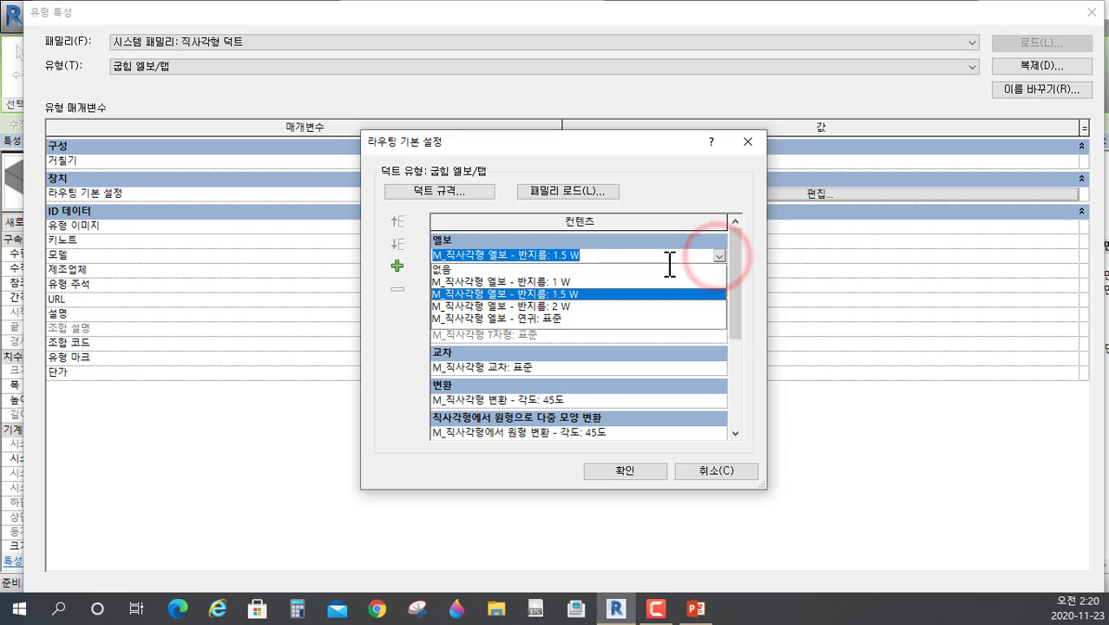
pyautogui.click(544, 281)
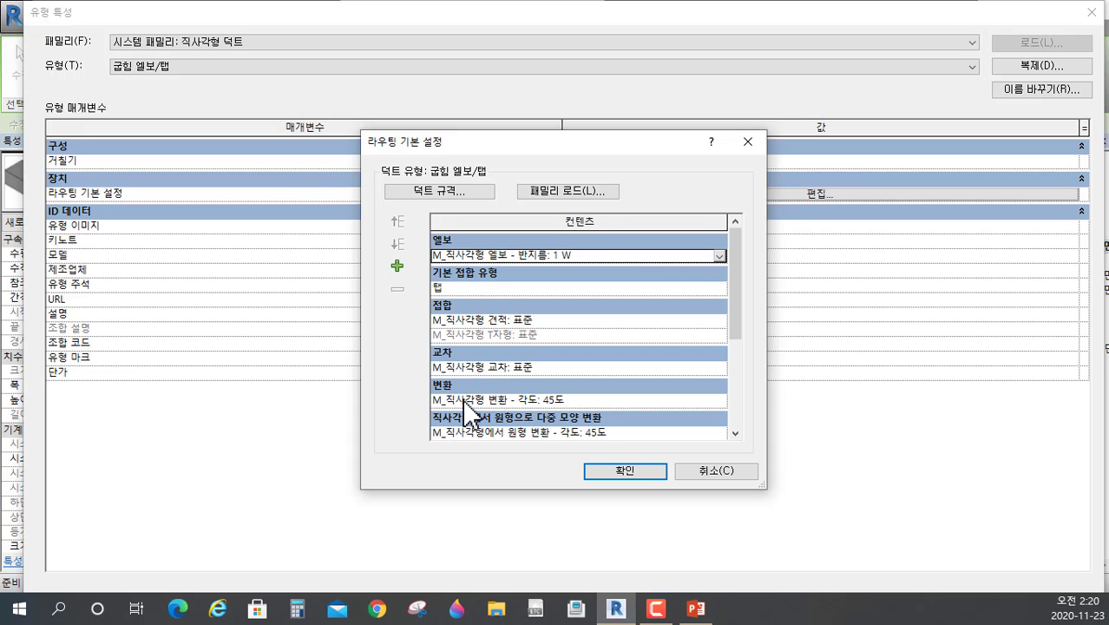
# - Review the remaining fitting assignments from junction to cap and accept the routing preferences
pyautogui.click(735, 433)
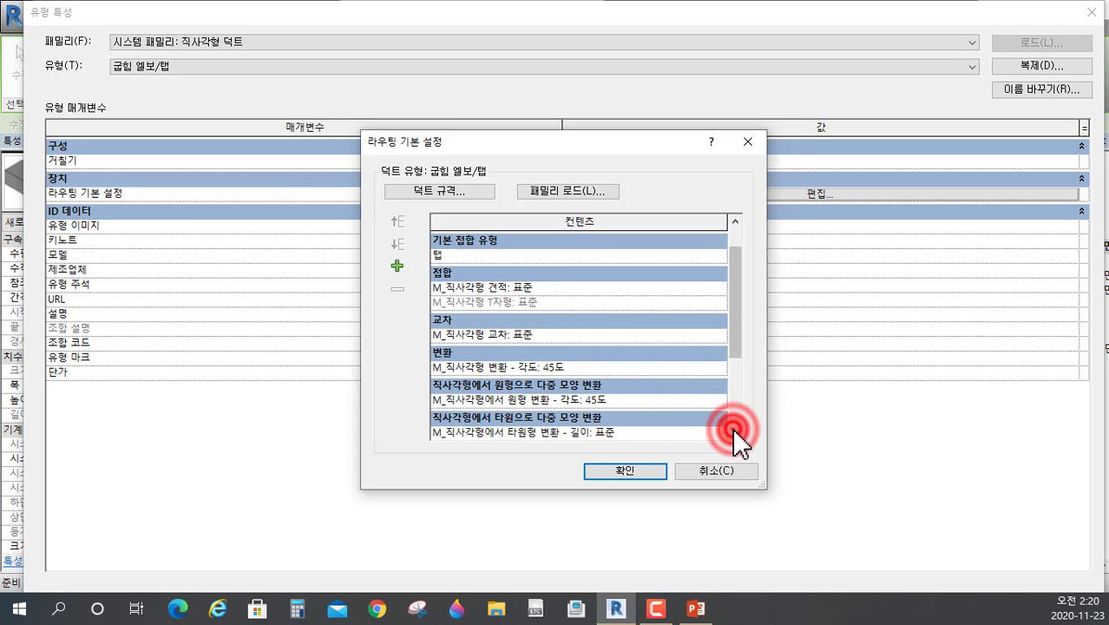
pyautogui.click(733, 431)
pyautogui.click(733, 432)
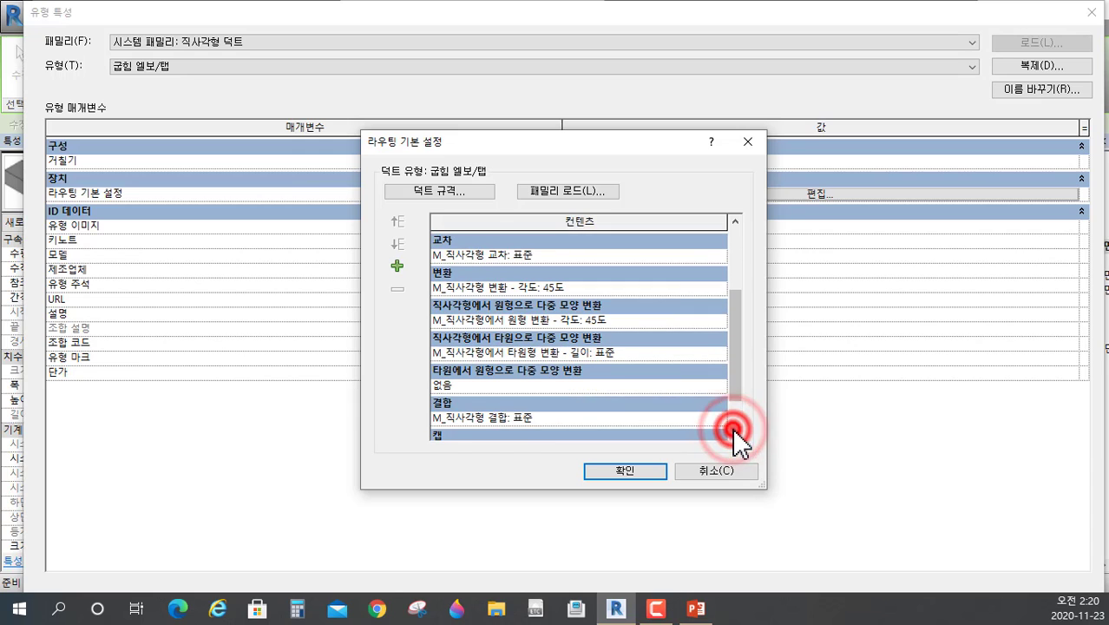
pyautogui.click(733, 431)
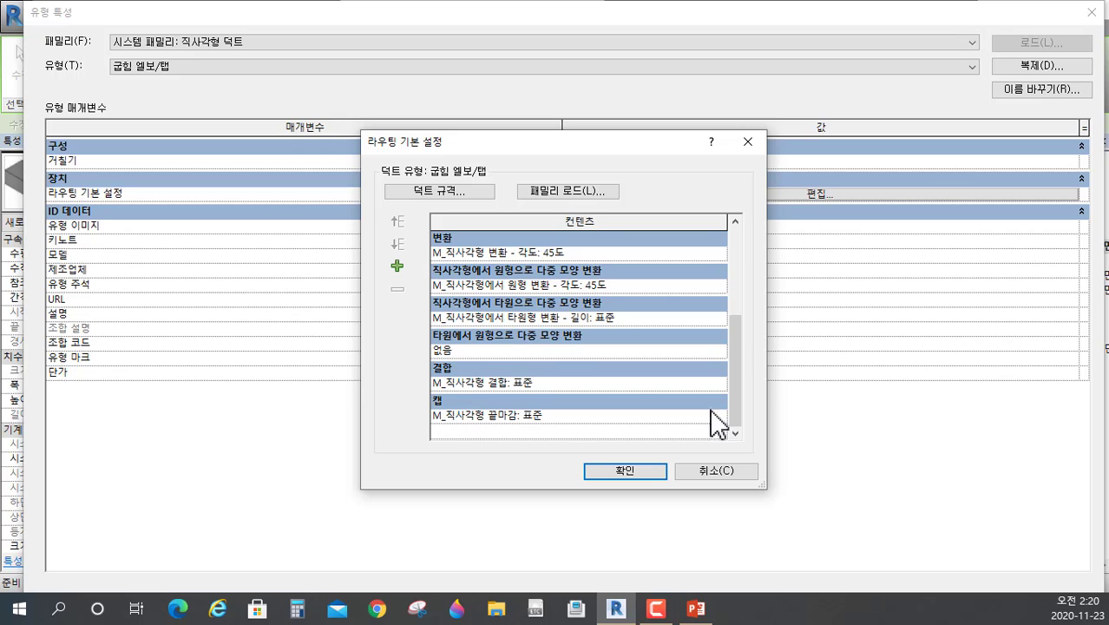
pyautogui.moveTo(735, 363); pyautogui.dragTo(713, 273)
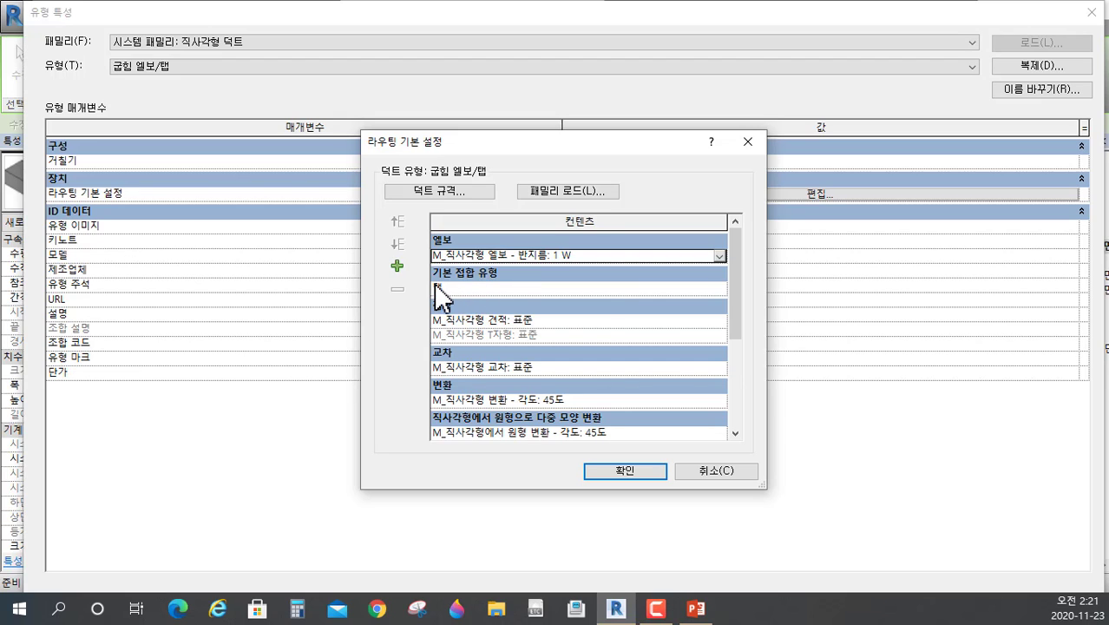
pyautogui.click(635, 471)
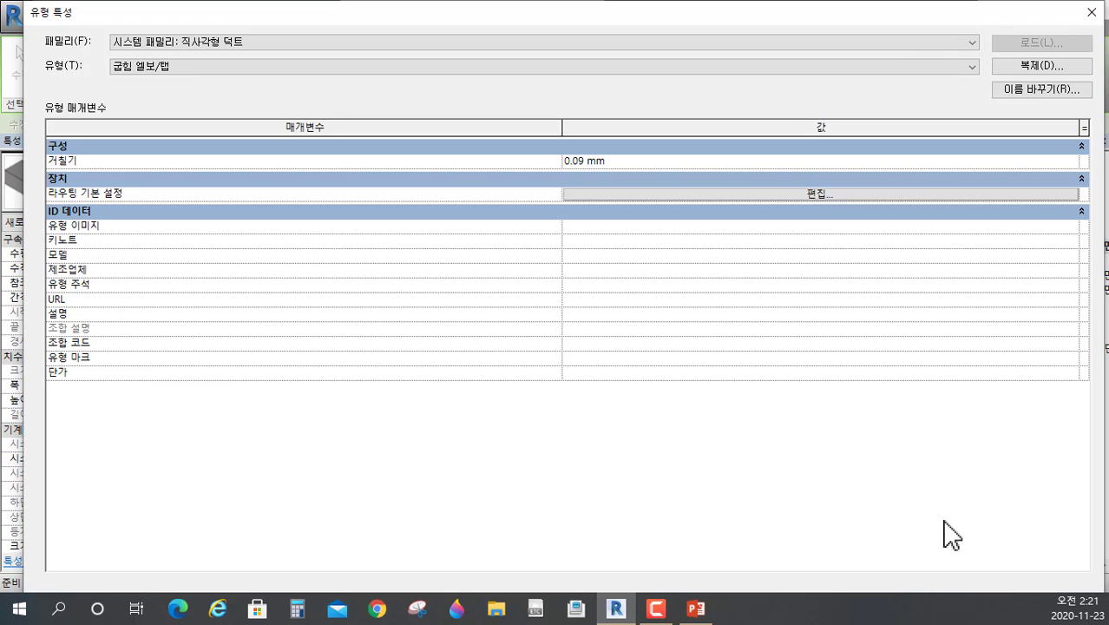
# - Shrink and reposition the type properties dialog, and apply the 굽힘 엘보/탭 type changes
pyautogui.moveTo(866, 19); pyautogui.dragTo(823, 29)
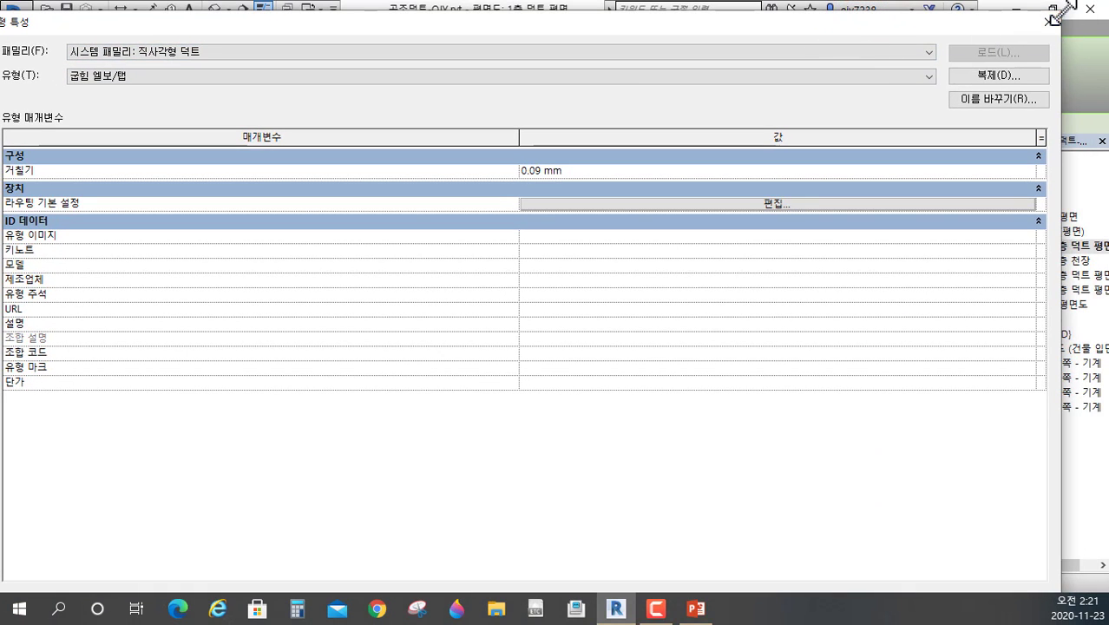
pyautogui.moveTo(1060, 9); pyautogui.dragTo(520, 178)
pyautogui.moveTo(397, 200); pyautogui.dragTo(649, 60)
pyautogui.click(698, 473)
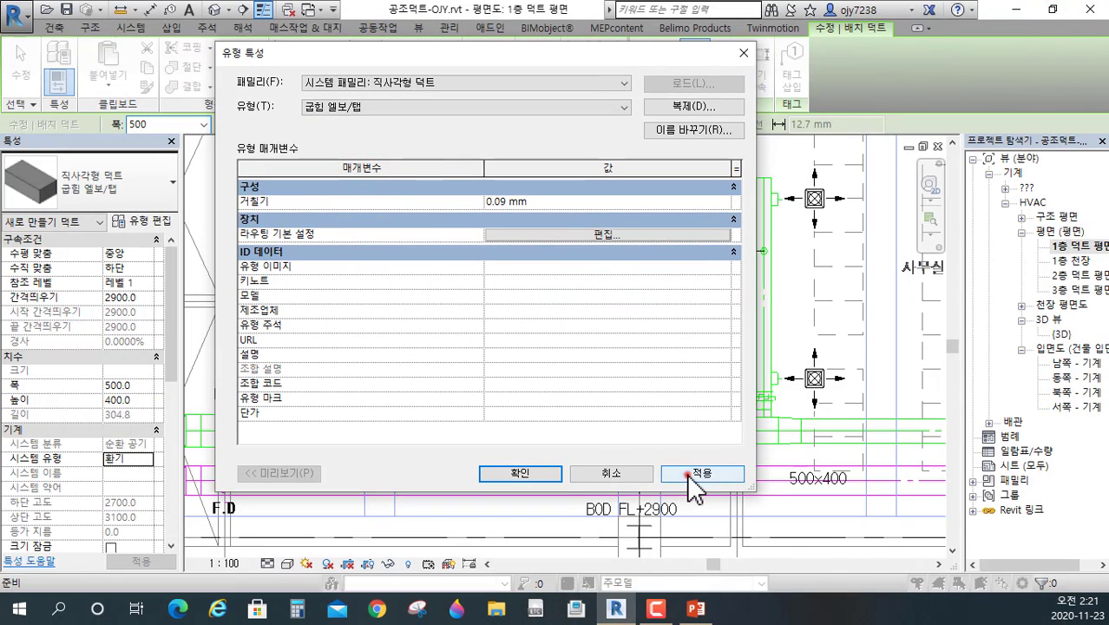
pyautogui.click(521, 473)
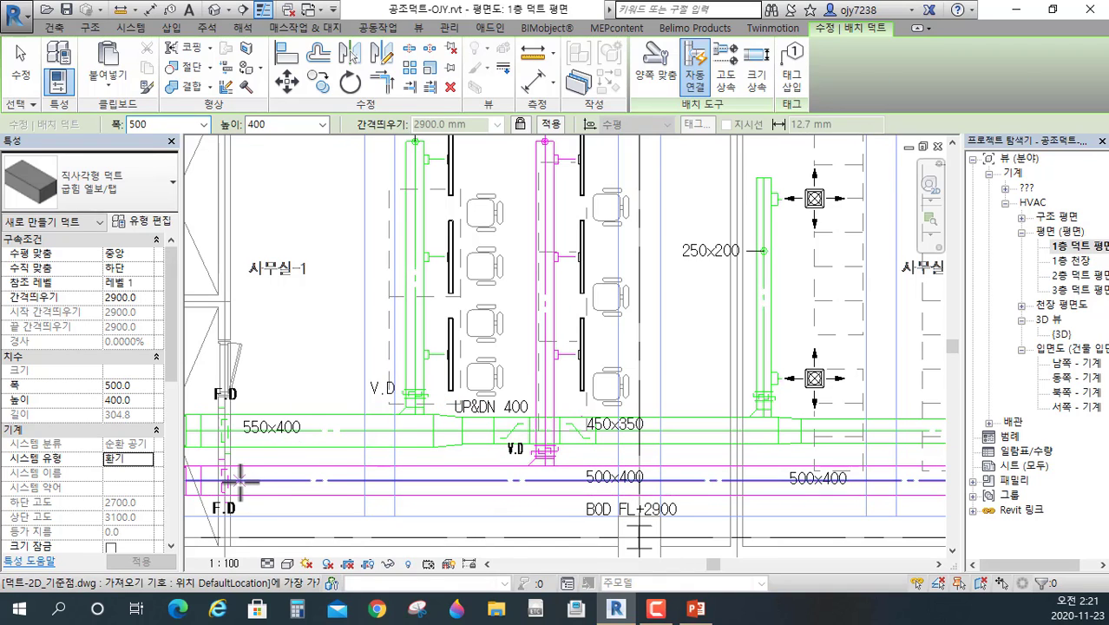
# - Draw the 500x400 return main along its centerline from the F.D fire damper to the start of the 400x250 reducer
pyautogui.click(235, 482)
pyautogui.scroll(-2, 338, 484)
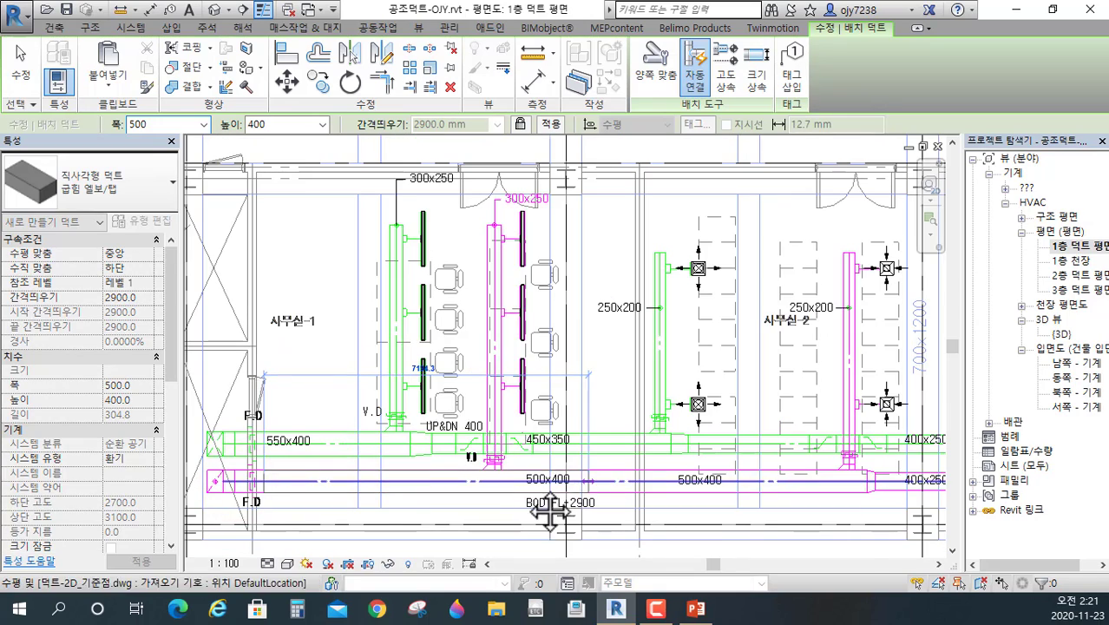
pyautogui.moveTo(550, 514); pyautogui.dragTo(367, 514, button='middle')
pyautogui.scroll(3, 642, 480)
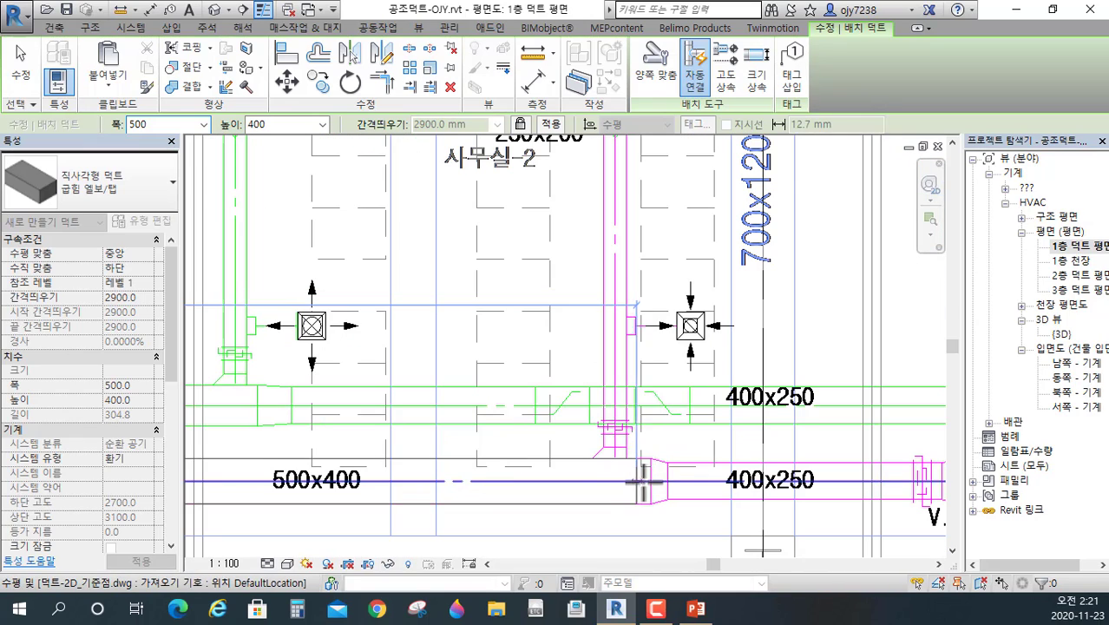
pyautogui.click(651, 481)
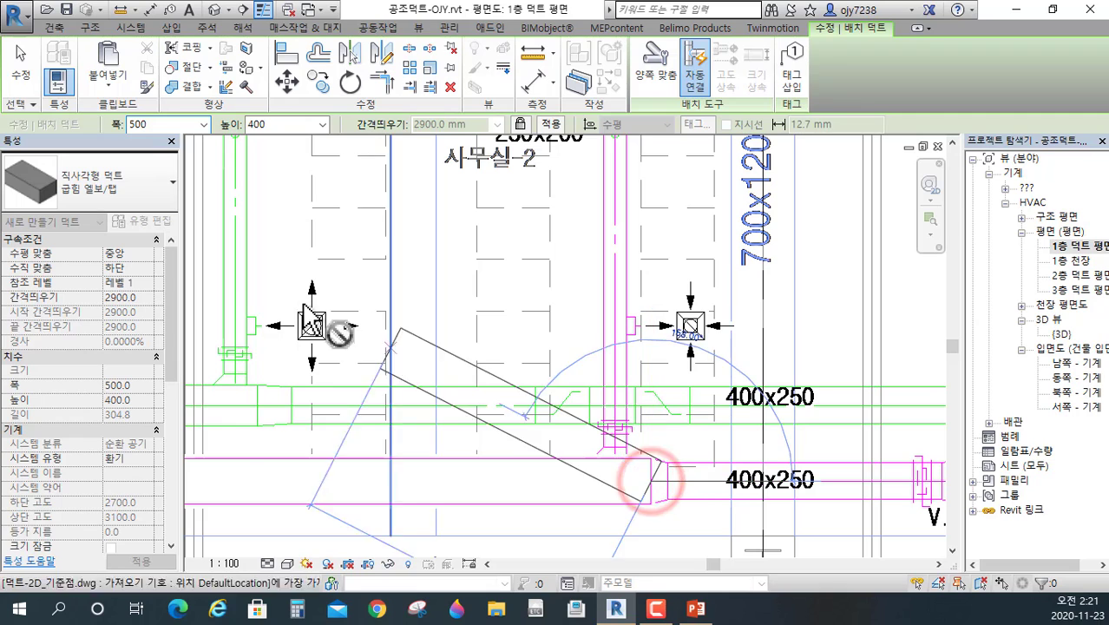
# - Continue the return main at width 400 and height 250 from the reducer to the flared end at the V.D damper
pyautogui.click(204, 125)
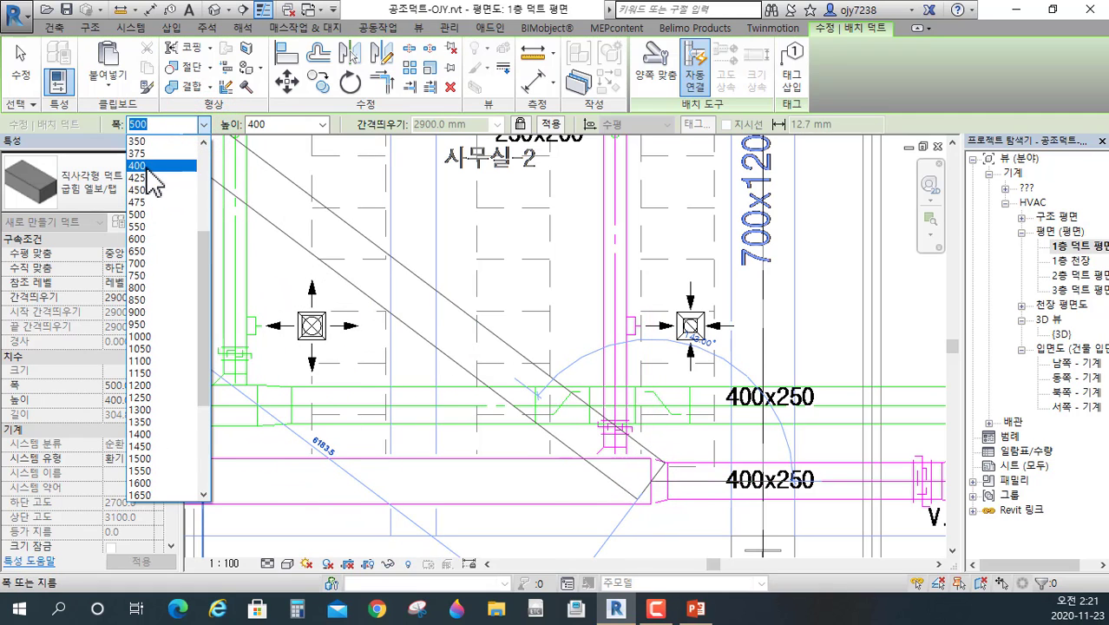
pyautogui.click(142, 166)
pyautogui.click(322, 125)
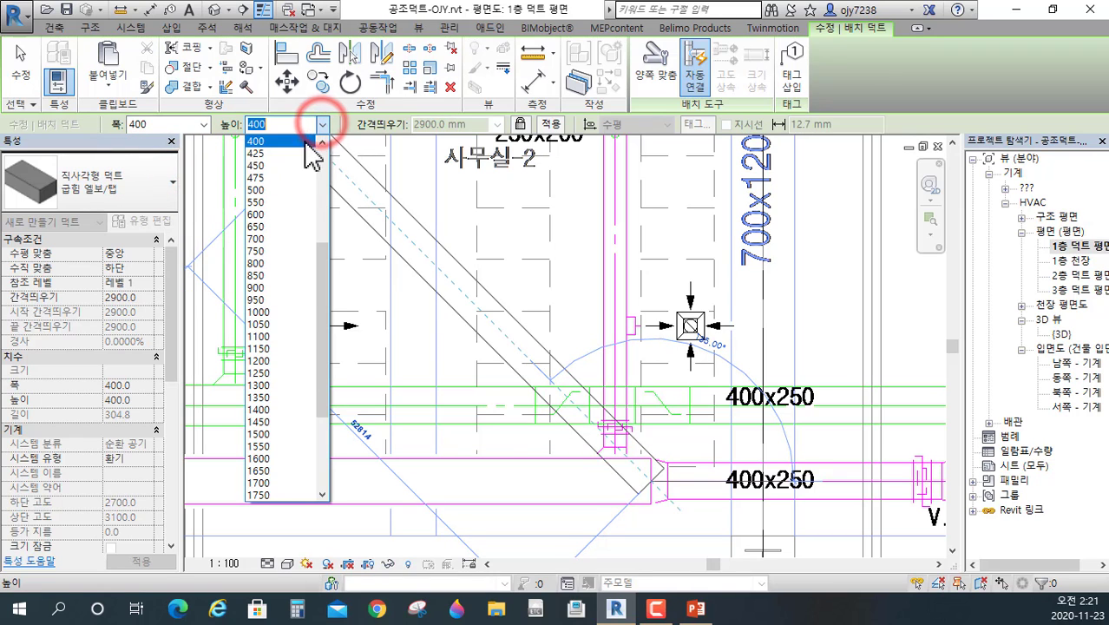
pyautogui.scroll(2, 285, 178)
pyautogui.click(278, 164)
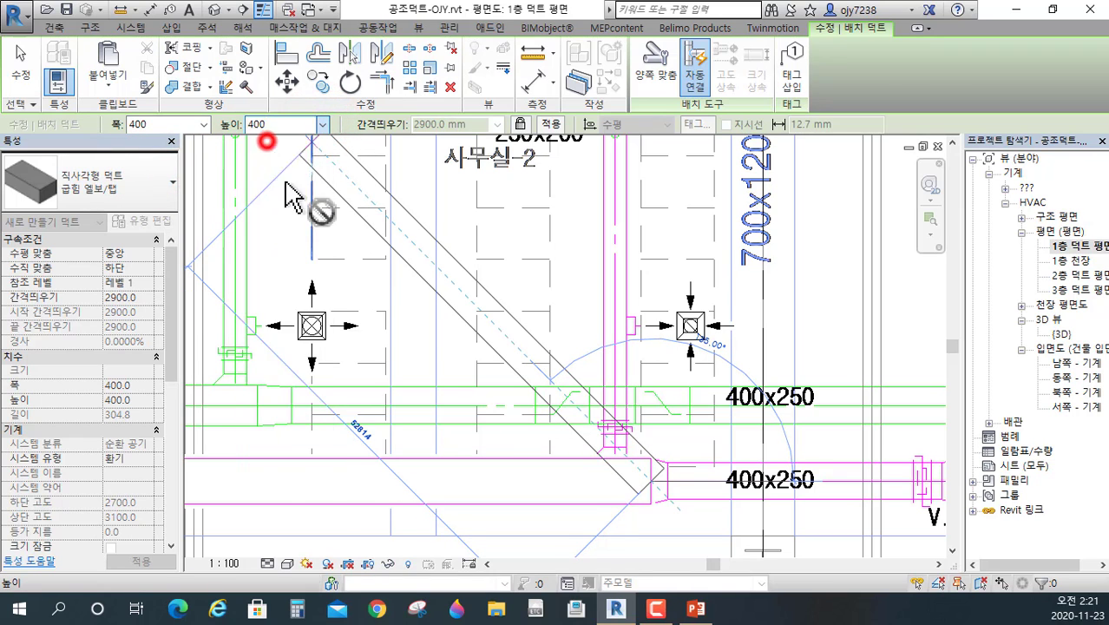
pyautogui.moveTo(292, 199); pyautogui.dragTo(400, 397, button='middle')
pyautogui.scroll(-2, 401, 397)
pyautogui.scroll(3, 729, 443)
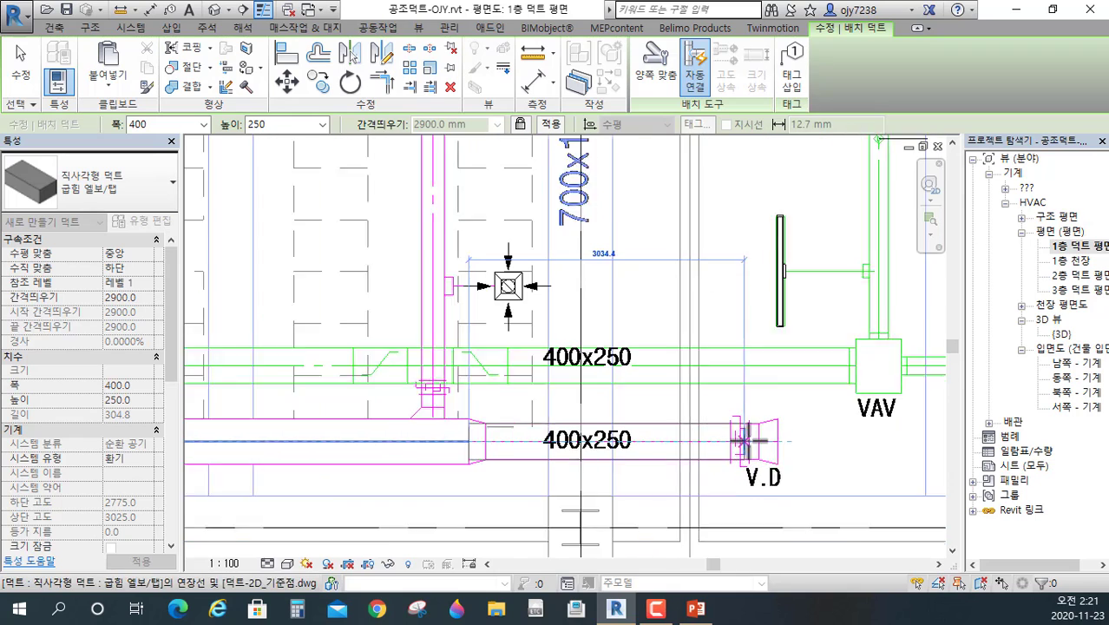
pyautogui.click(760, 441)
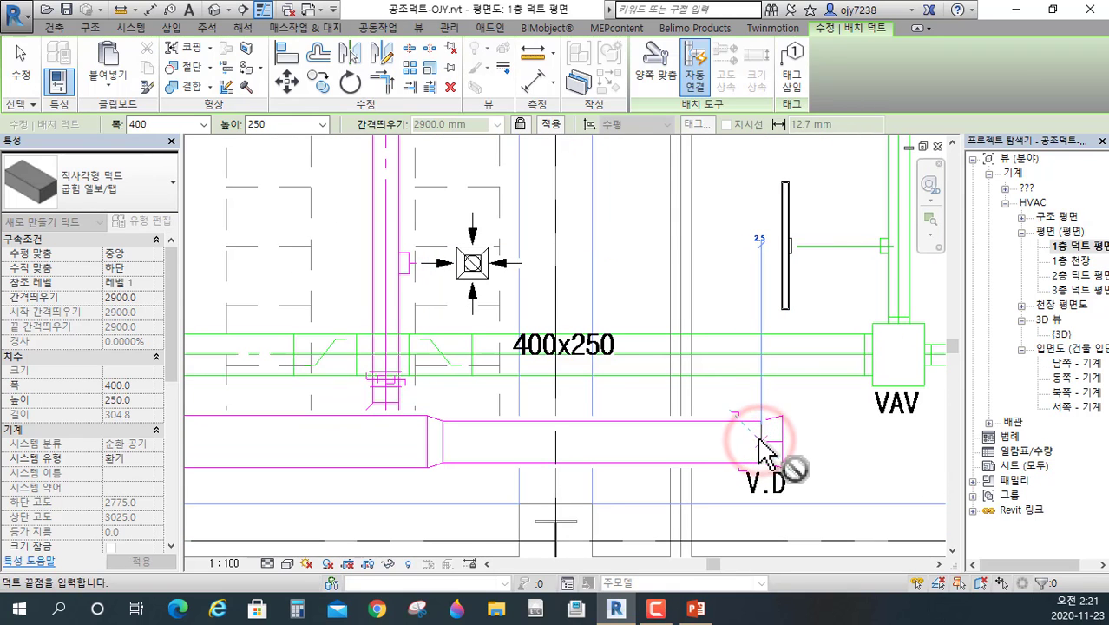
# - Extend the return main past the V.D damper with a 500x400 section about 800 mm long and end the duct run
pyautogui.click(203, 126)
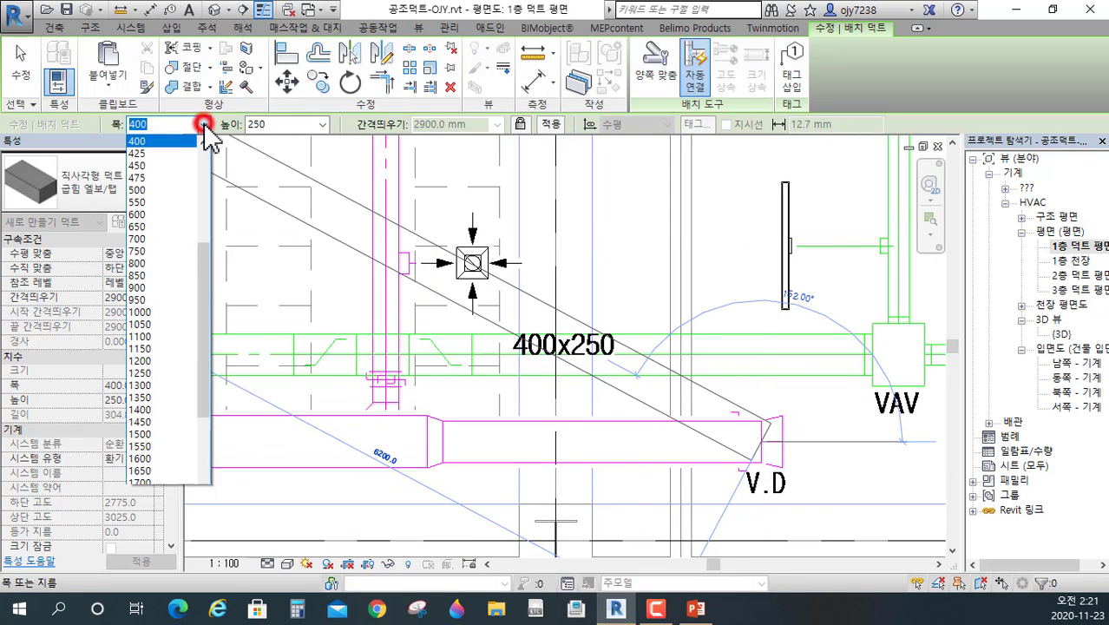
pyautogui.click(139, 189)
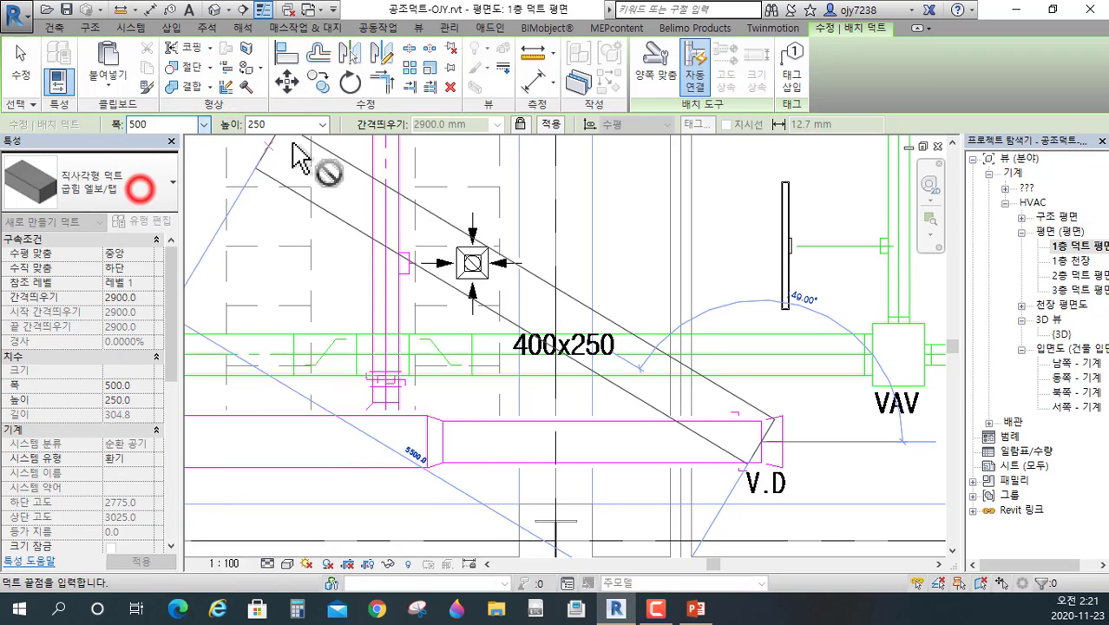
pyautogui.click(322, 124)
pyautogui.scroll(3, 310, 149)
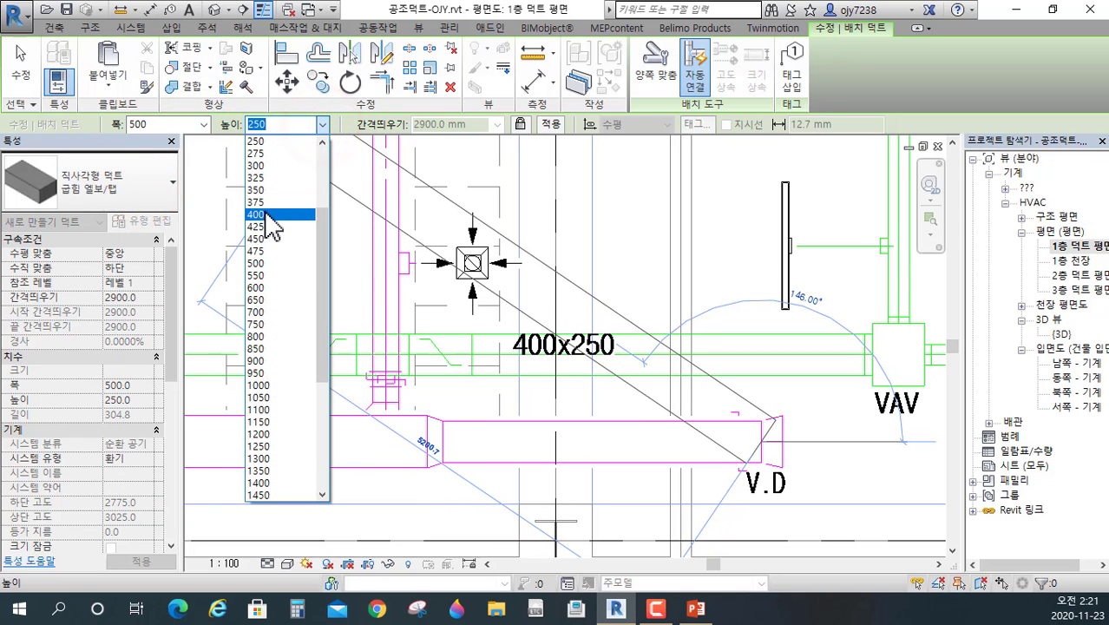
pyautogui.click(264, 211)
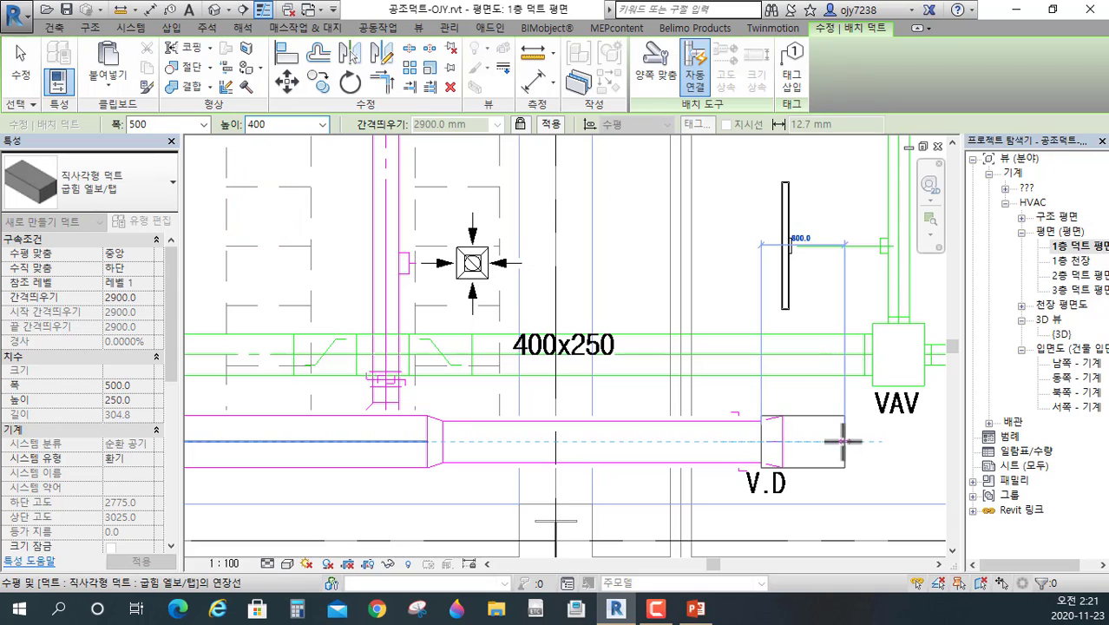
pyautogui.click(842, 441)
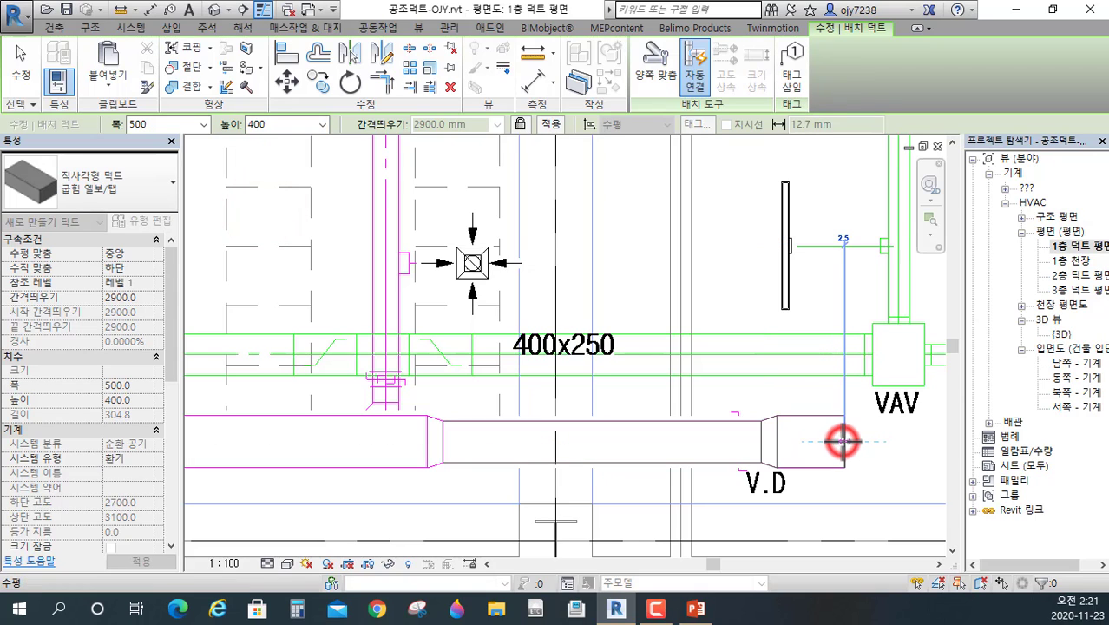
pyautogui.press('Escape')
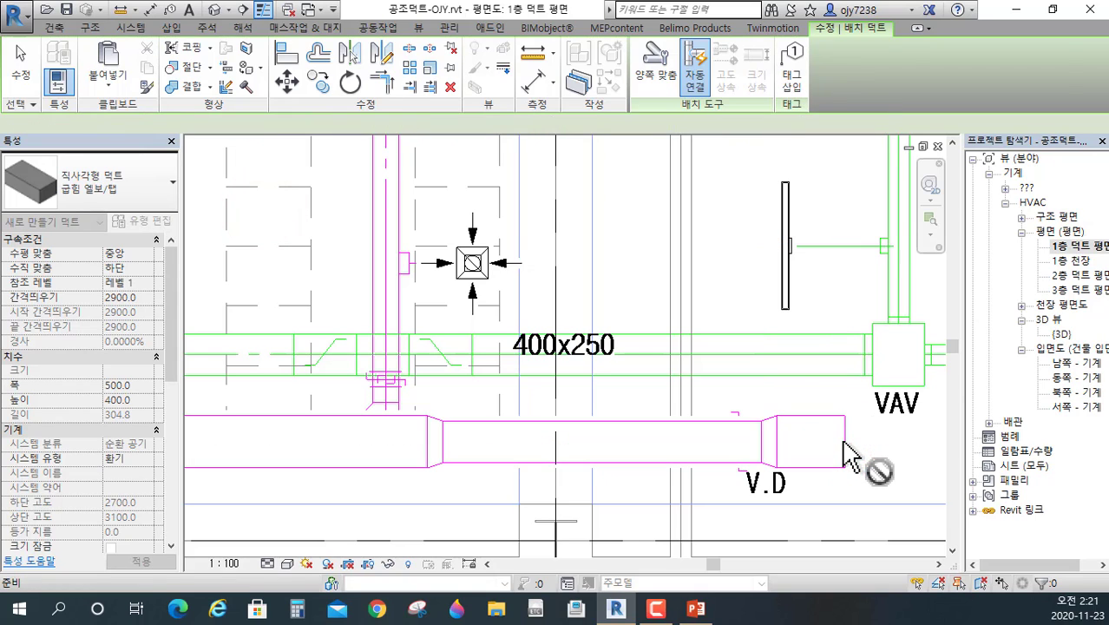
pyautogui.press('Escape')
# - Delete the straight 500x400 duct piece beyond the end transition at the V.D damper
pyautogui.click(842, 450)
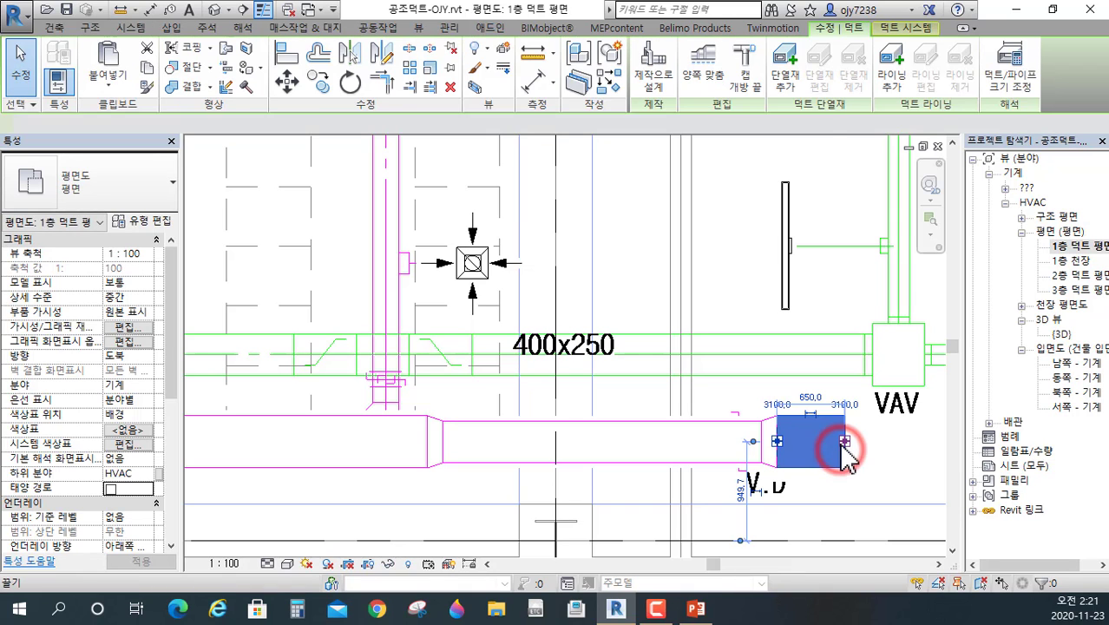
pyautogui.press('Delete')
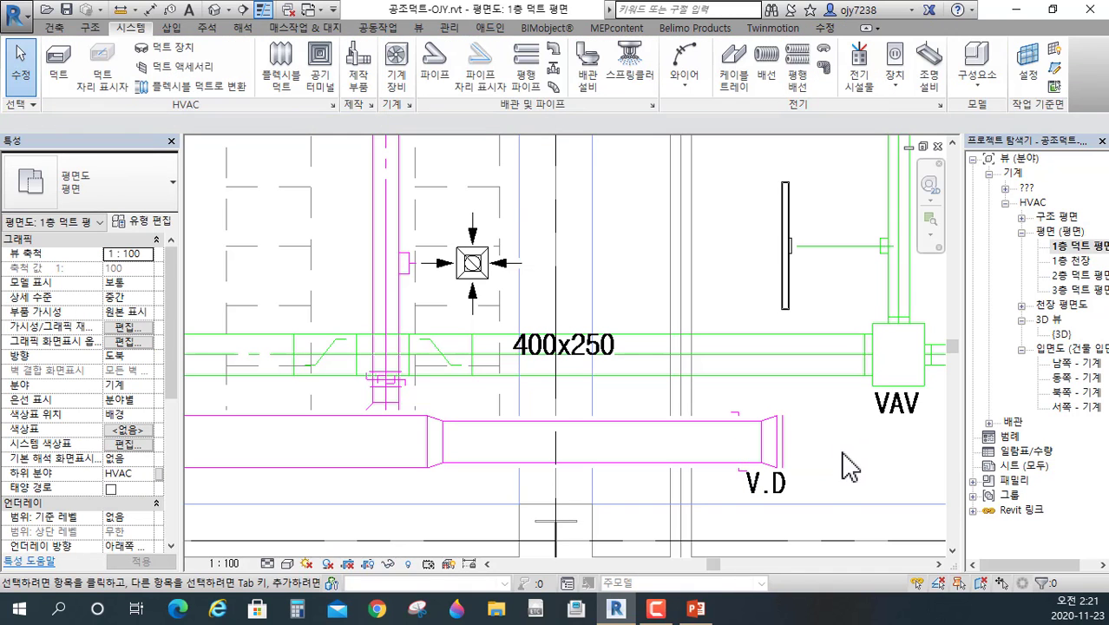
# - Start a new rectangular return duct and set its size to 300 wide and 250 high for the 사무실-1 branch
pyautogui.scroll(-2, 845, 476)
pyautogui.moveTo(743, 448); pyautogui.dragTo(717, 485, button='middle')
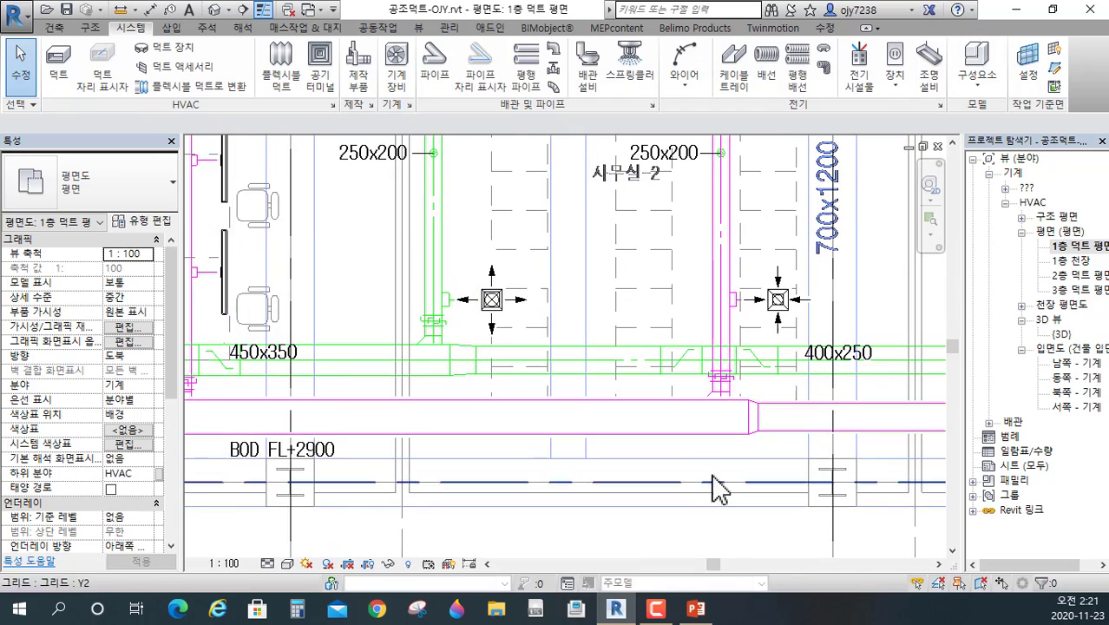
pyautogui.scroll(-1, 360, 341)
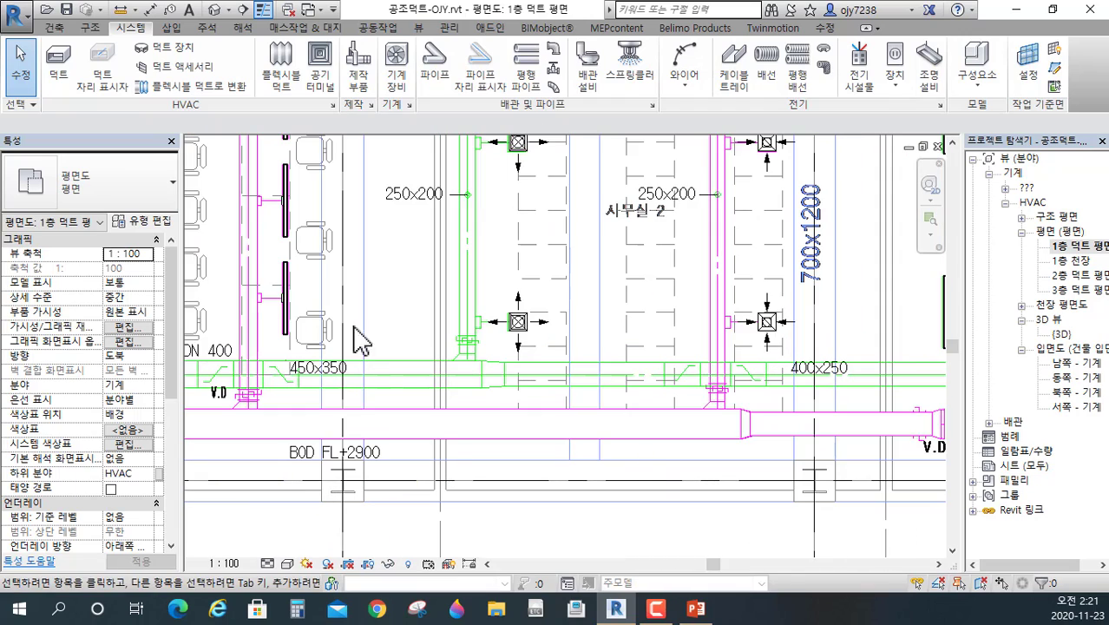
pyautogui.click(56, 59)
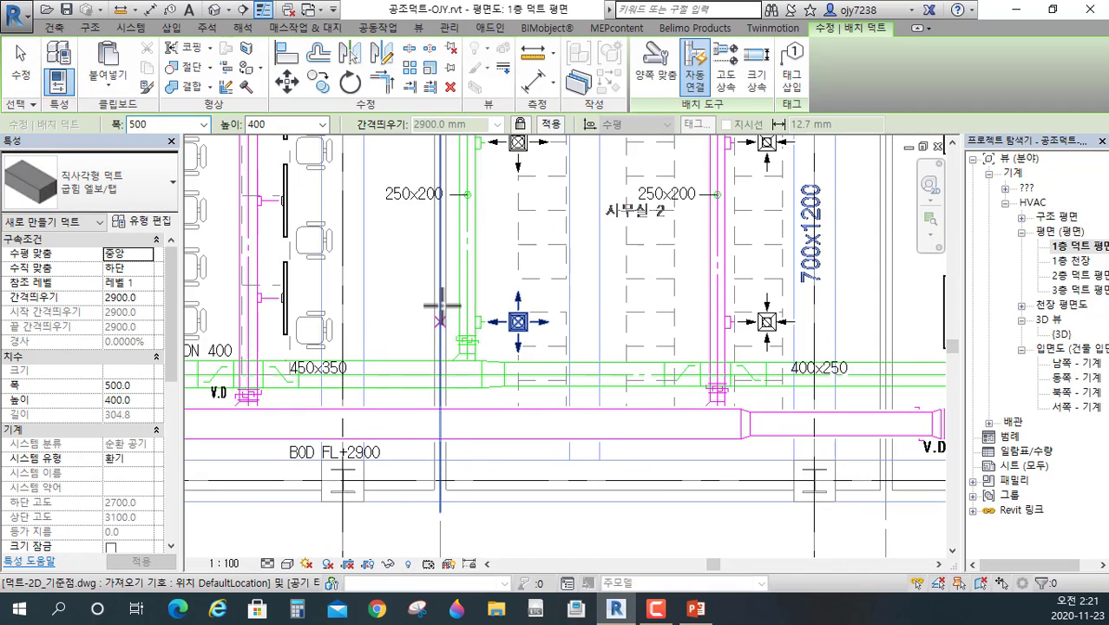
pyautogui.moveTo(366, 302); pyautogui.dragTo(528, 355, button='middle')
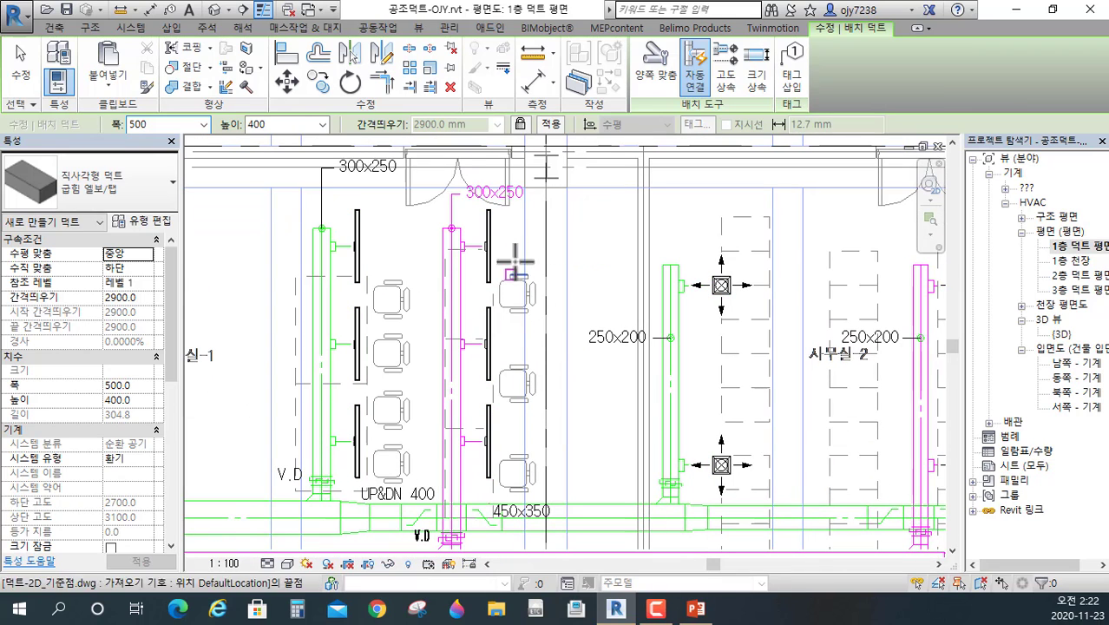
pyautogui.click(204, 125)
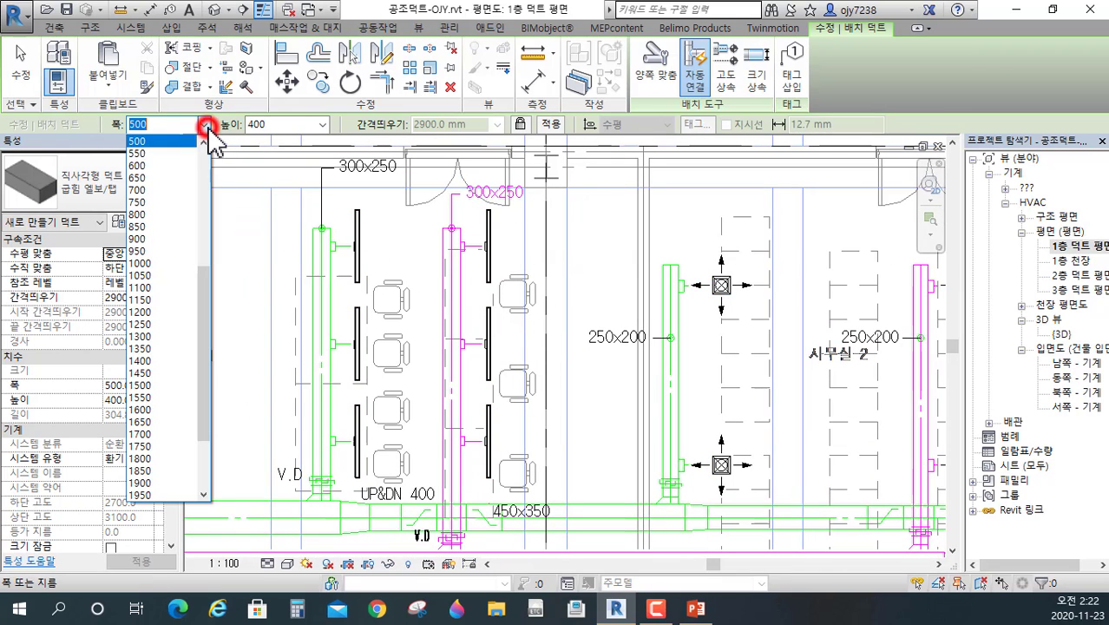
pyautogui.scroll(3, 156, 186)
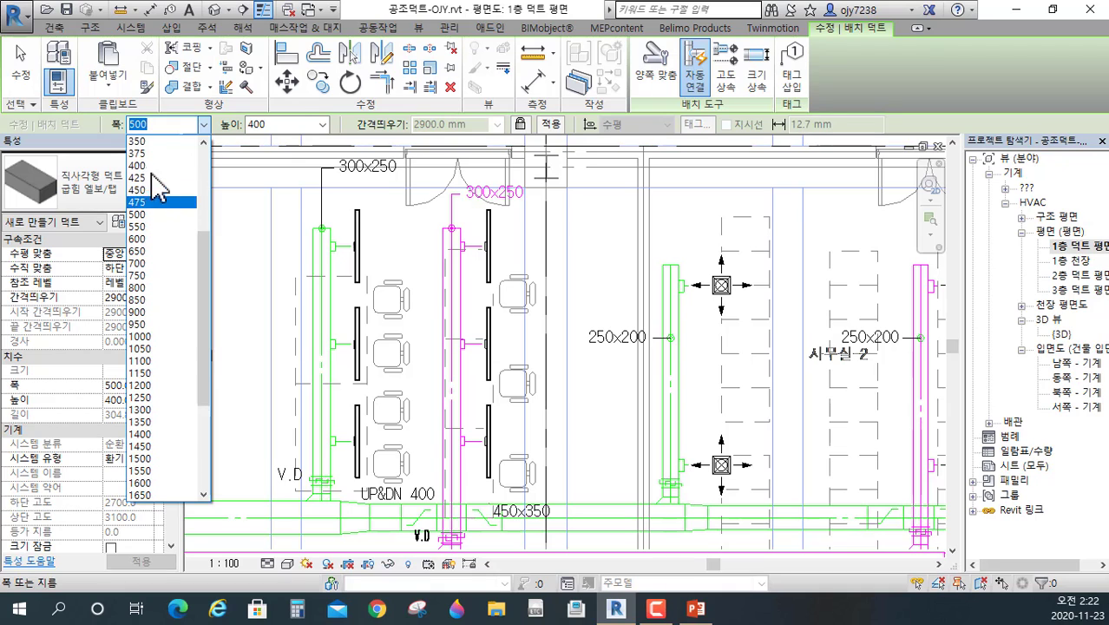
pyautogui.click(150, 154)
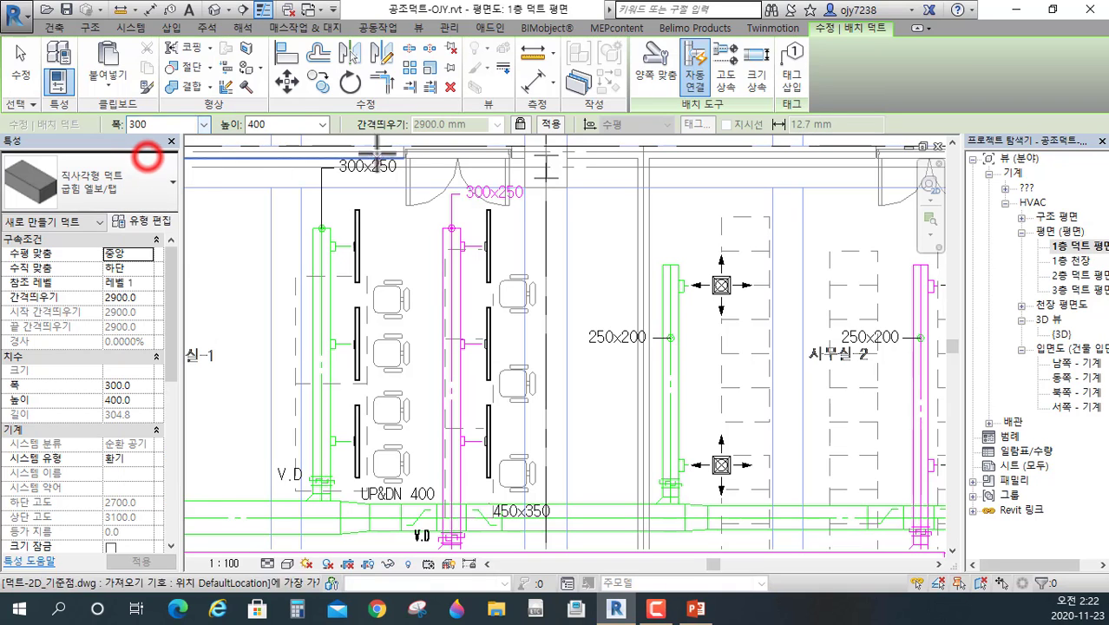
pyautogui.click(322, 124)
pyautogui.scroll(1, 295, 160)
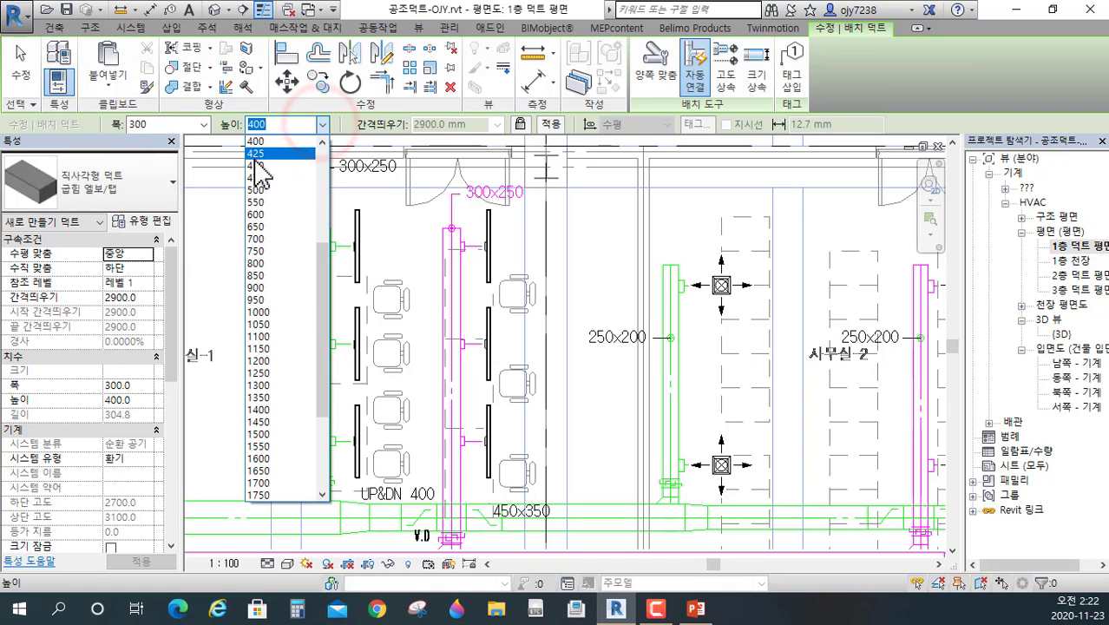
pyautogui.click(258, 141)
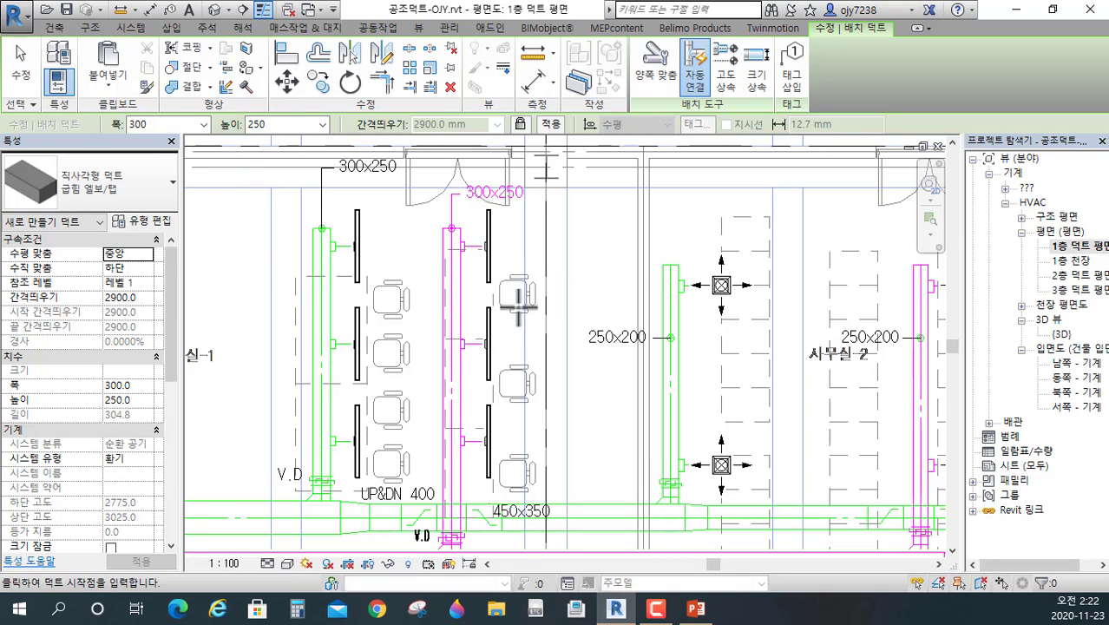
# - Draw the 300x250 return branch, about 5300 mm long, along its centerline from the far end to just past the V.D damper beside the main
pyautogui.scroll(3, 449, 228)
pyautogui.click(450, 227)
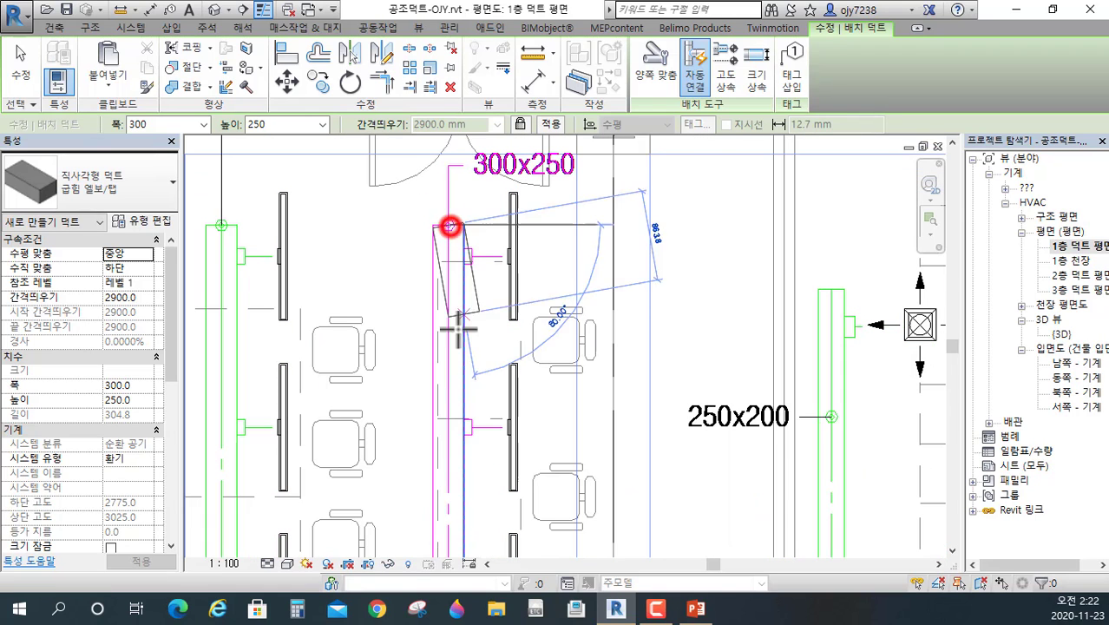
pyautogui.scroll(-2, 450, 227)
pyautogui.moveTo(452, 408); pyautogui.dragTo(451, 217, button='middle')
pyautogui.scroll(1, 457, 388)
pyautogui.scroll(2, 458, 387)
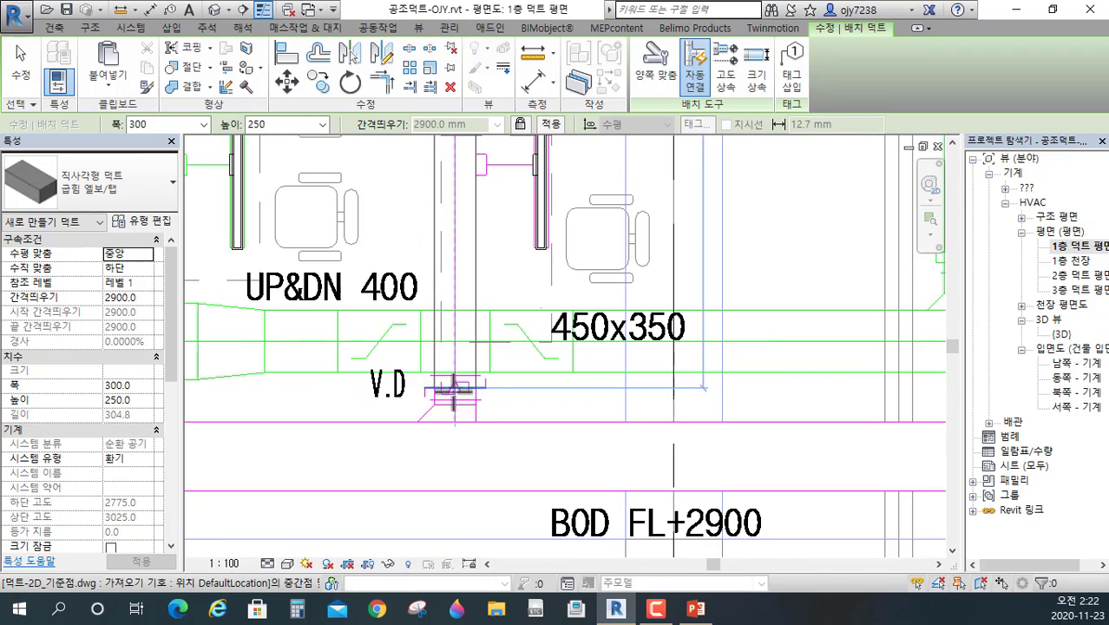
pyautogui.click(453, 399)
pyautogui.press('Escape')
pyautogui.scroll(-3, 466, 419)
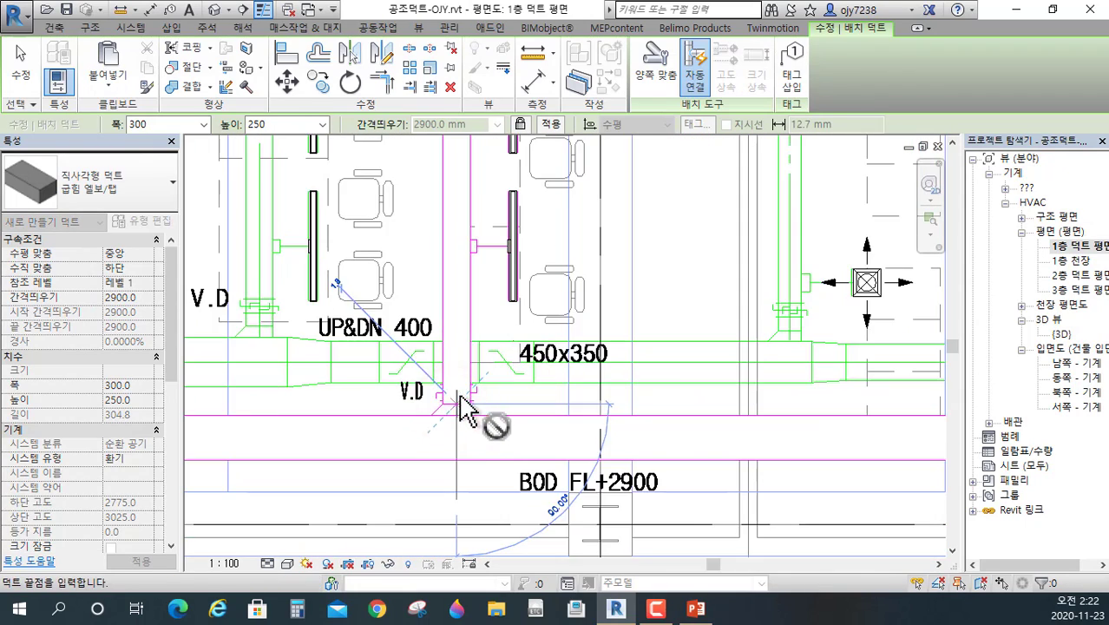
pyautogui.scroll(3, 469, 386)
pyautogui.scroll(-3, 468, 380)
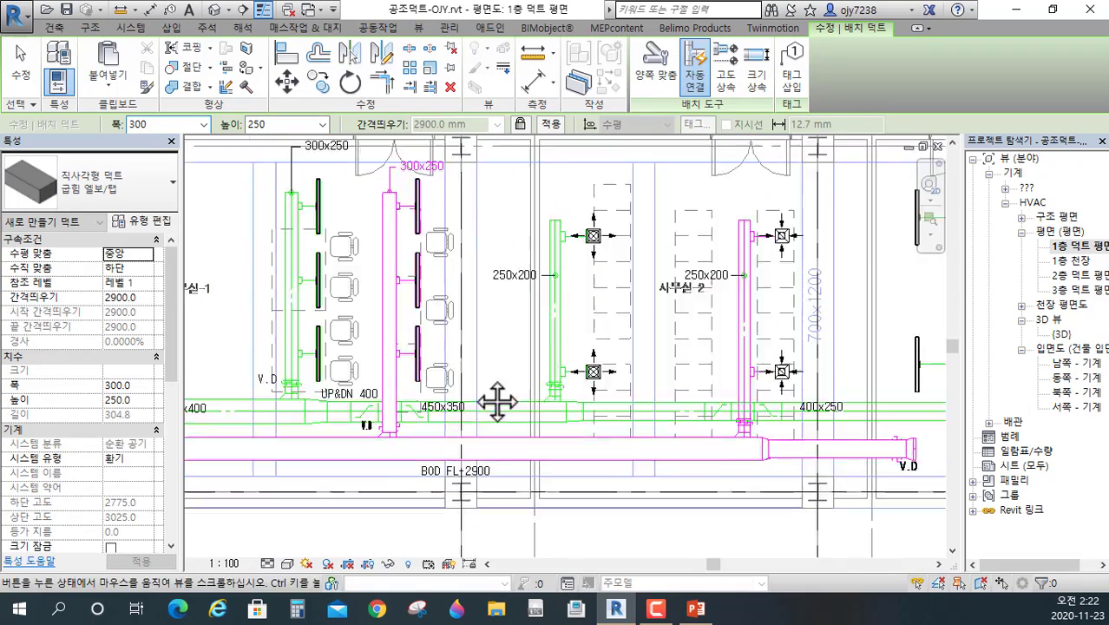
# - Draw a 250x200 return branch about 4690 mm long in 사무실-2, from its far end to the damper beside the main, and end the duct command
pyautogui.moveTo(429, 330); pyautogui.dragTo(531, 365, button='middle')
pyautogui.scroll(2, 373, 382)
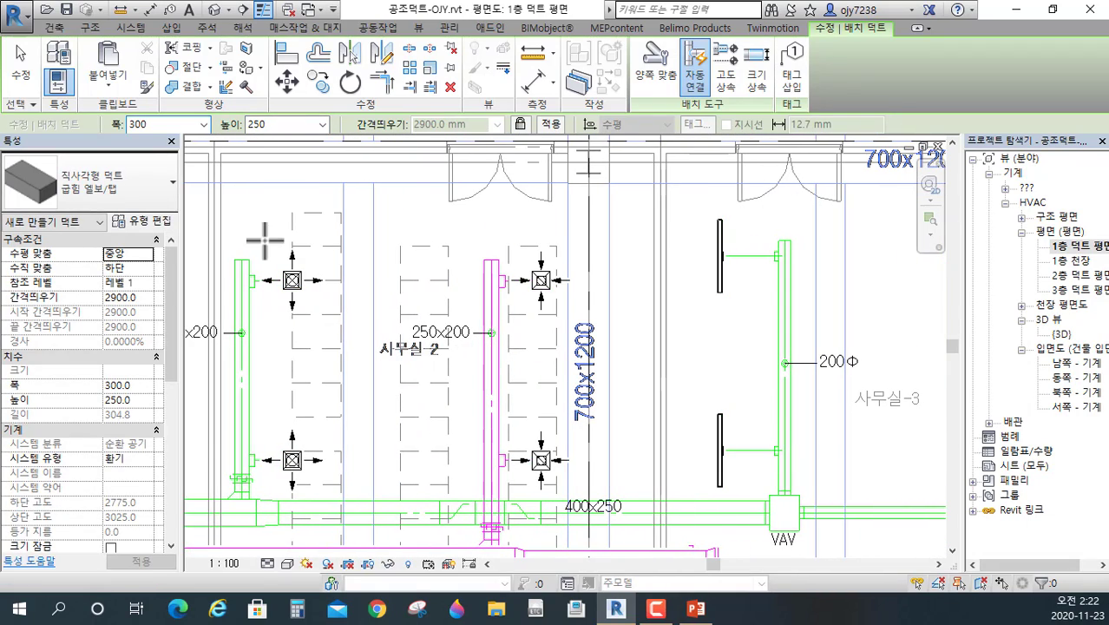
pyautogui.click(204, 126)
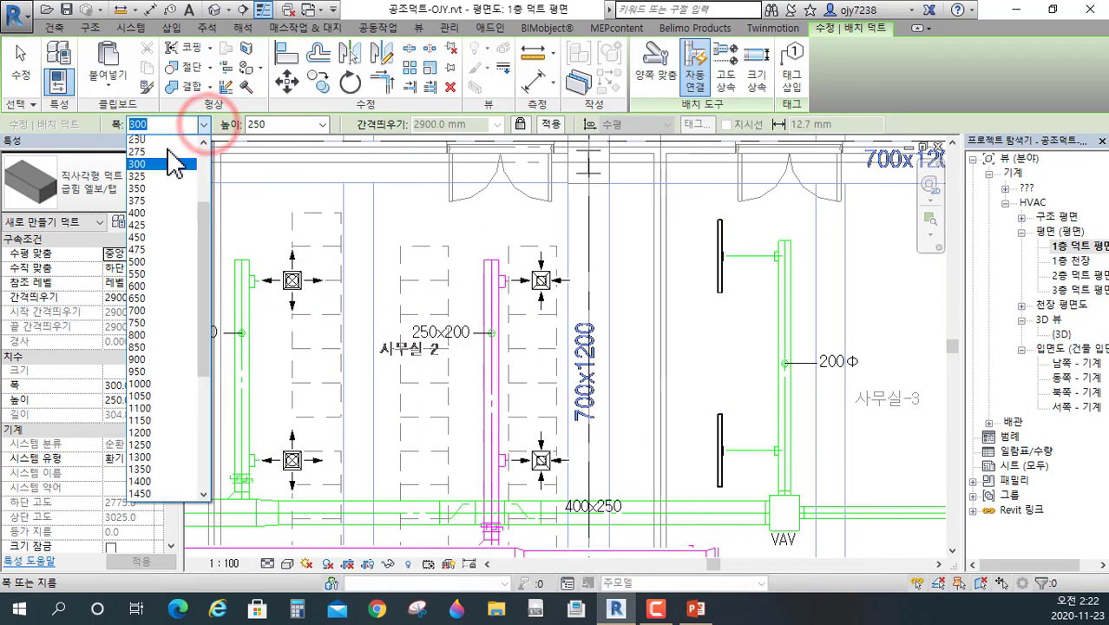
pyautogui.click(139, 190)
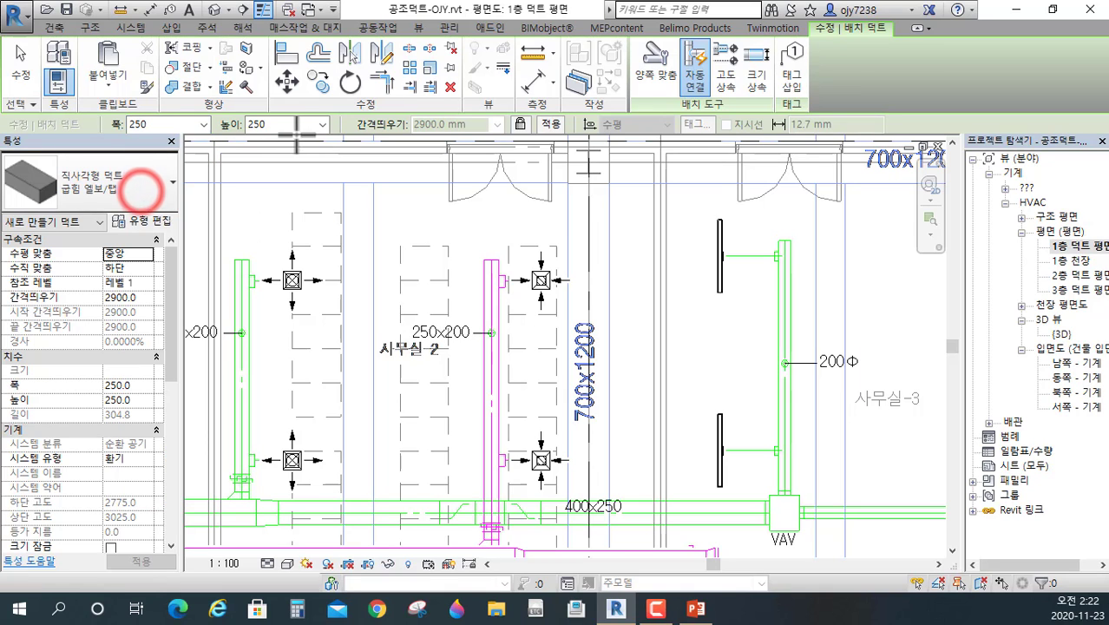
pyautogui.click(322, 124)
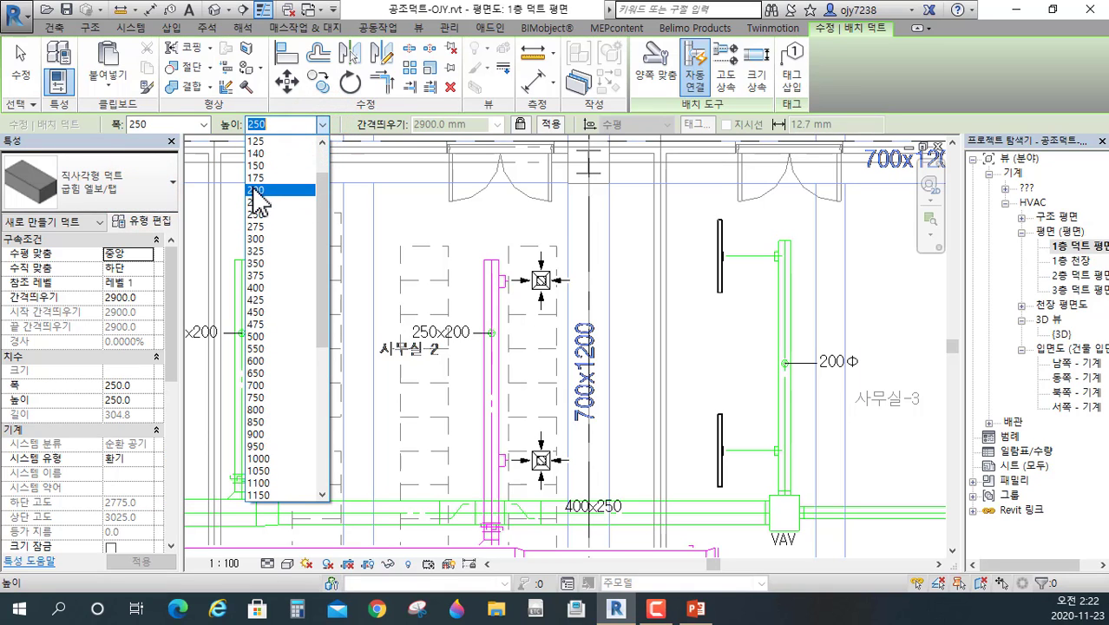
pyautogui.click(251, 190)
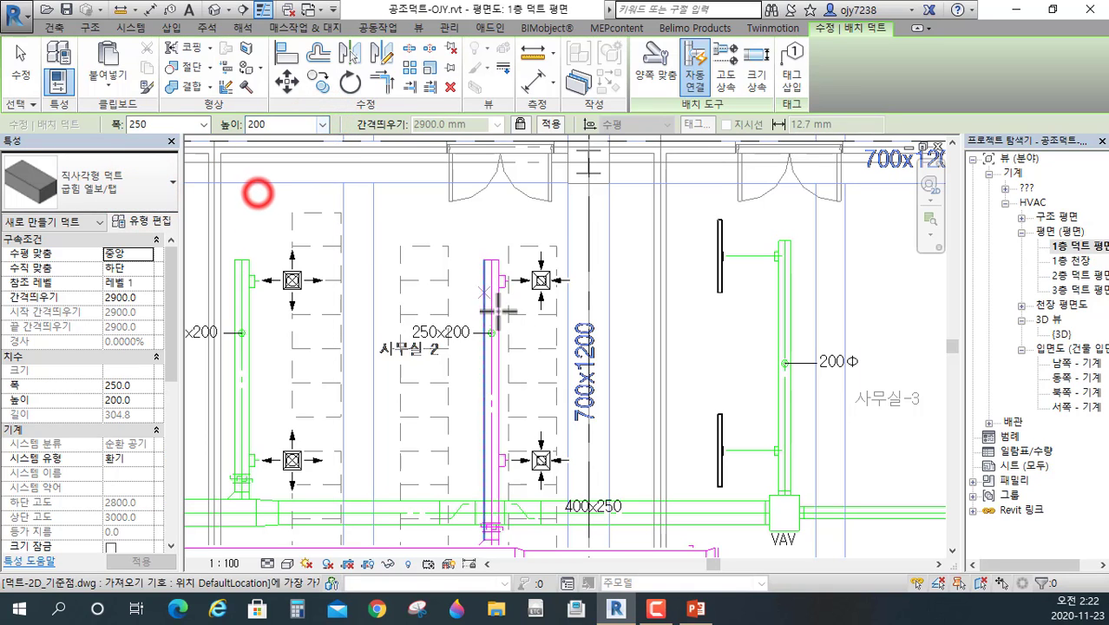
pyautogui.click(492, 261)
pyautogui.scroll(2, 495, 538)
pyautogui.click(489, 542)
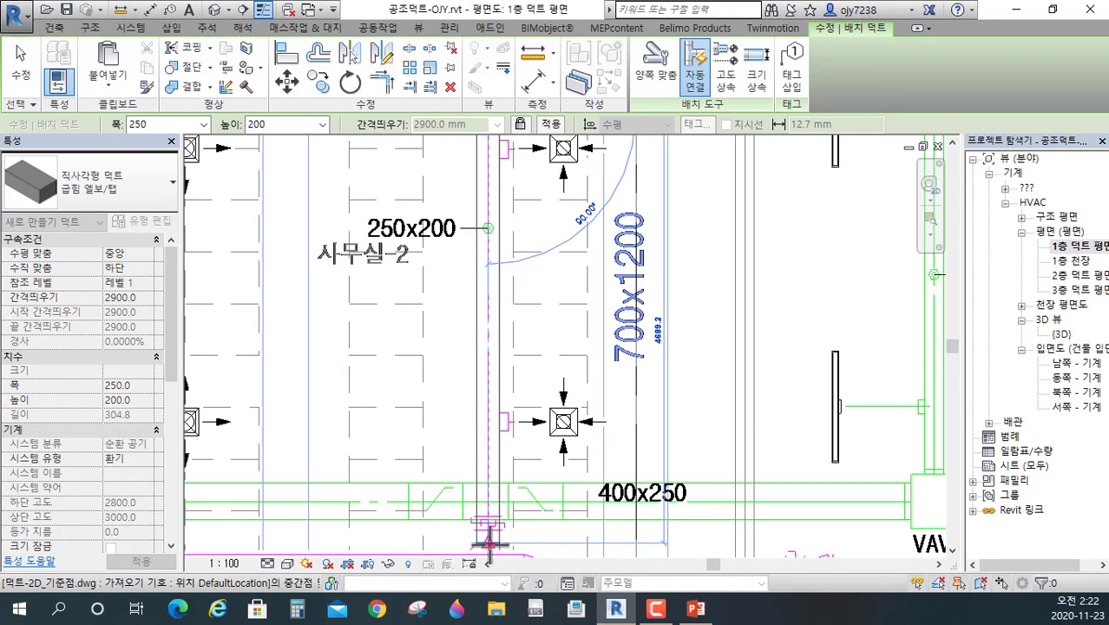
pyautogui.press('Escape')
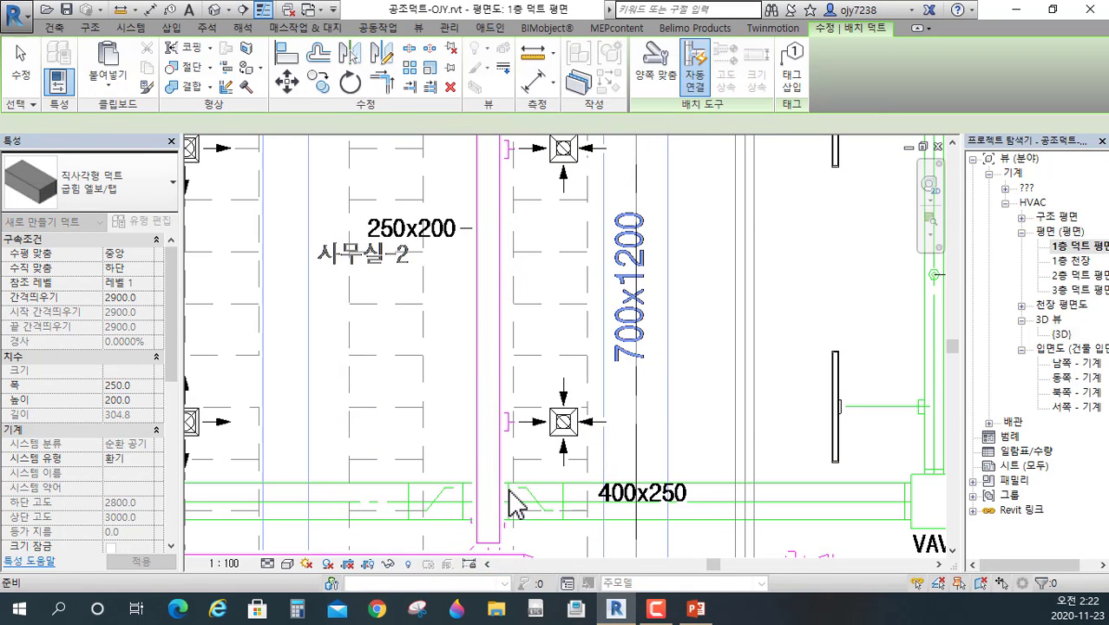
pyautogui.press('Escape')
pyautogui.press('Escape')
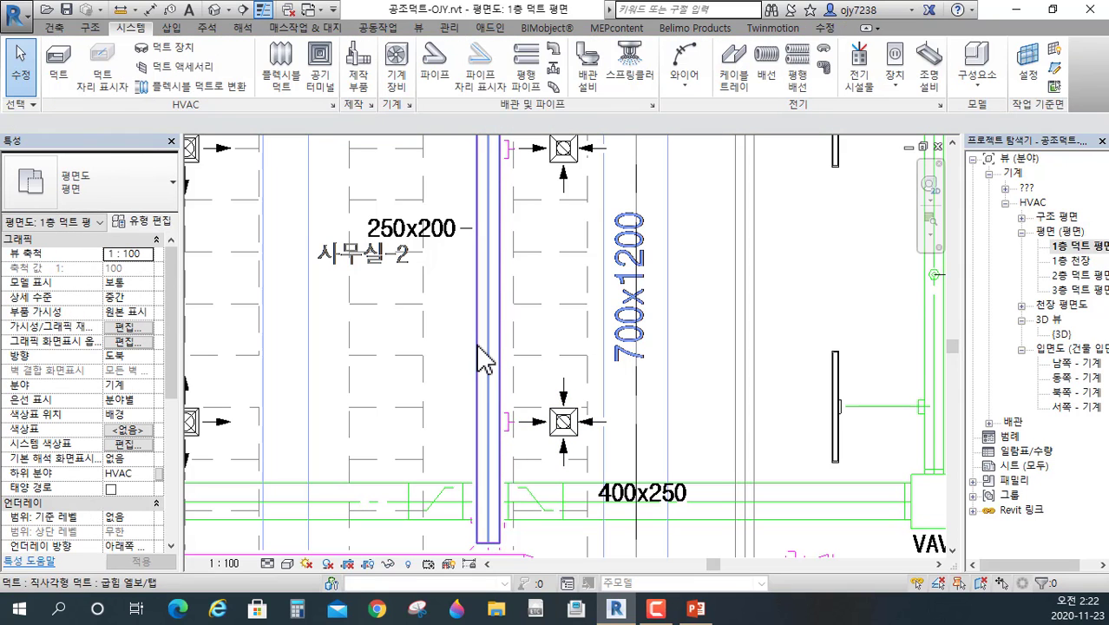
# - Cap the open ends of the 250x200 return branch in 사무실-2 and check the end cap at its far end
pyautogui.click(499, 338)
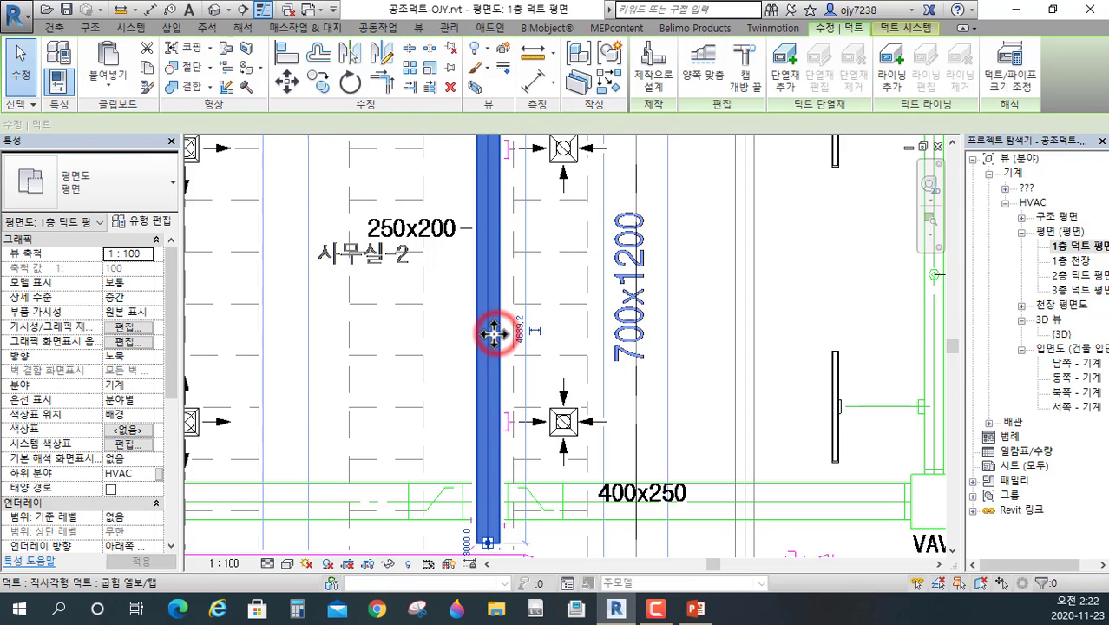
pyautogui.scroll(2, 495, 360)
pyautogui.scroll(-3, 384, 441)
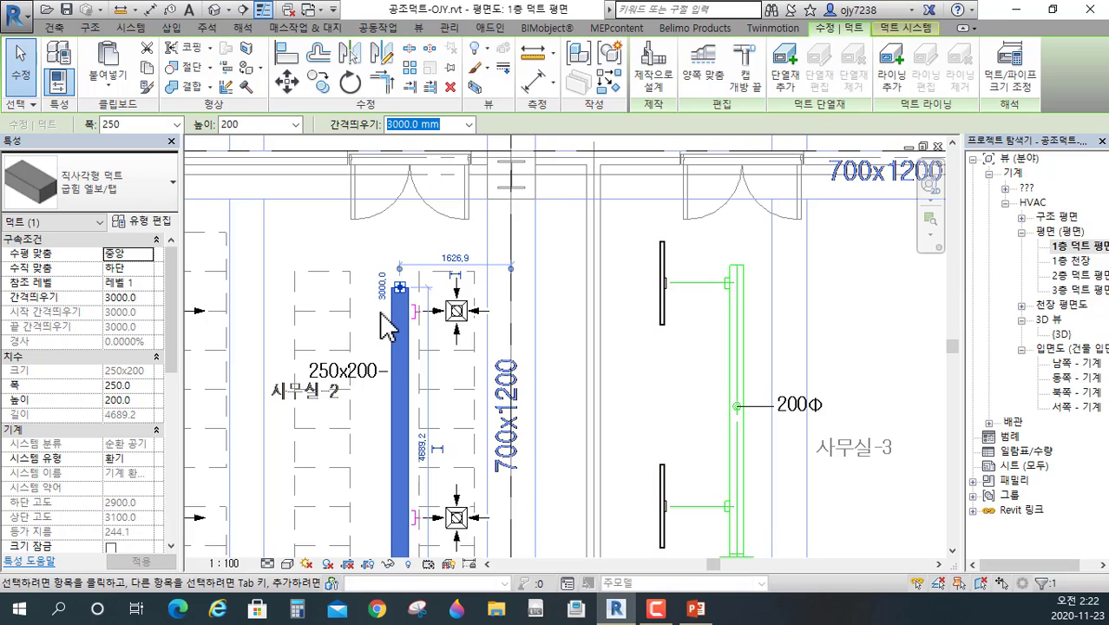
pyautogui.click(746, 63)
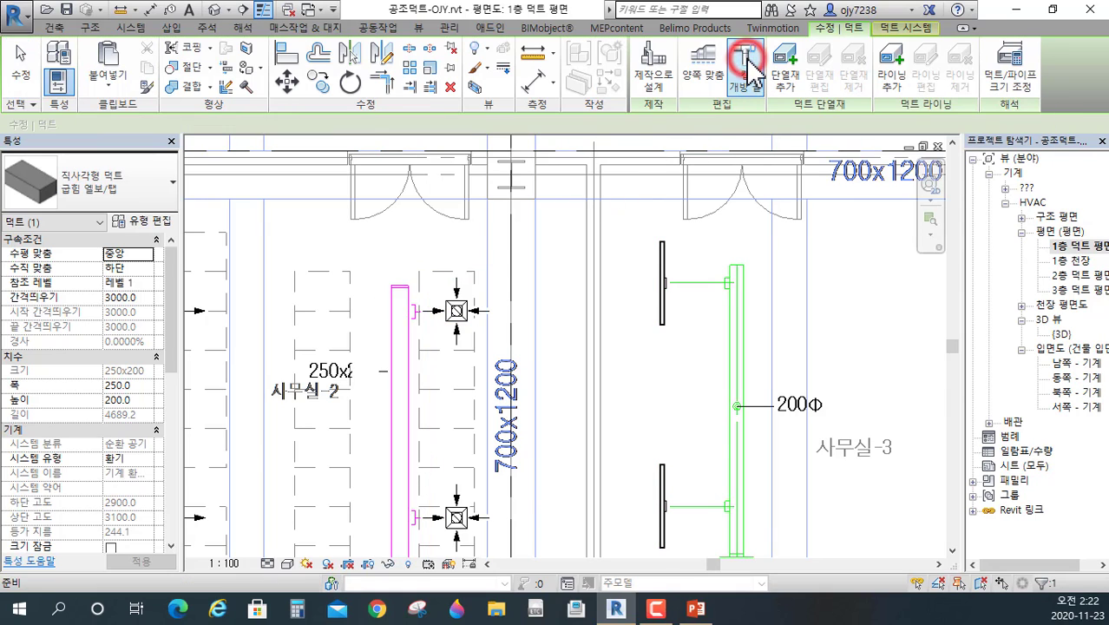
pyautogui.scroll(5, 379, 289)
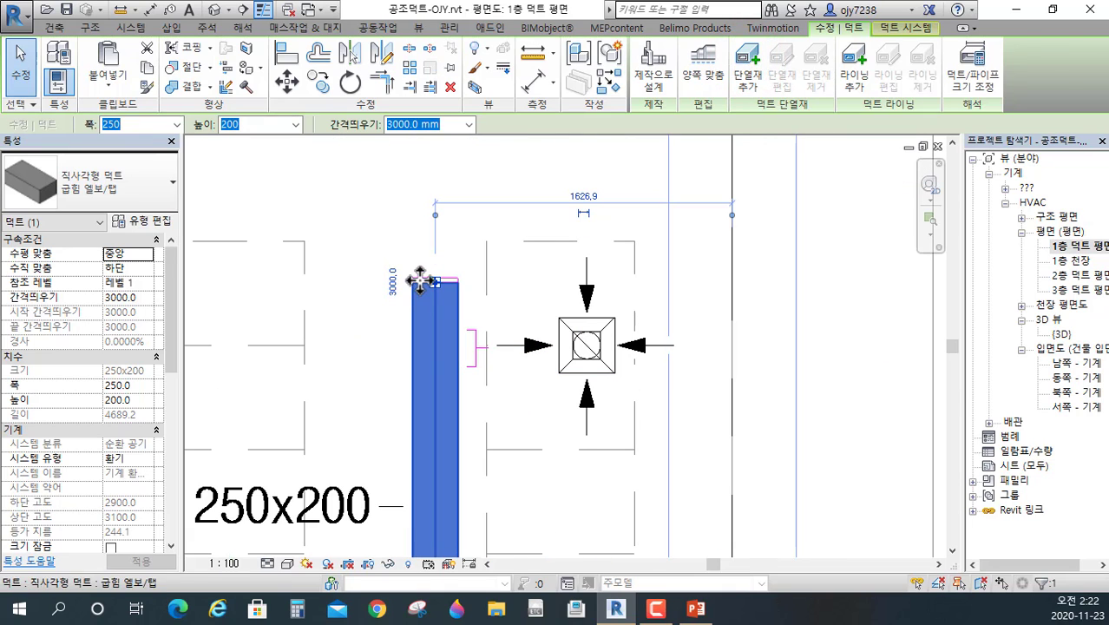
pyautogui.press('Escape')
pyautogui.click(422, 279)
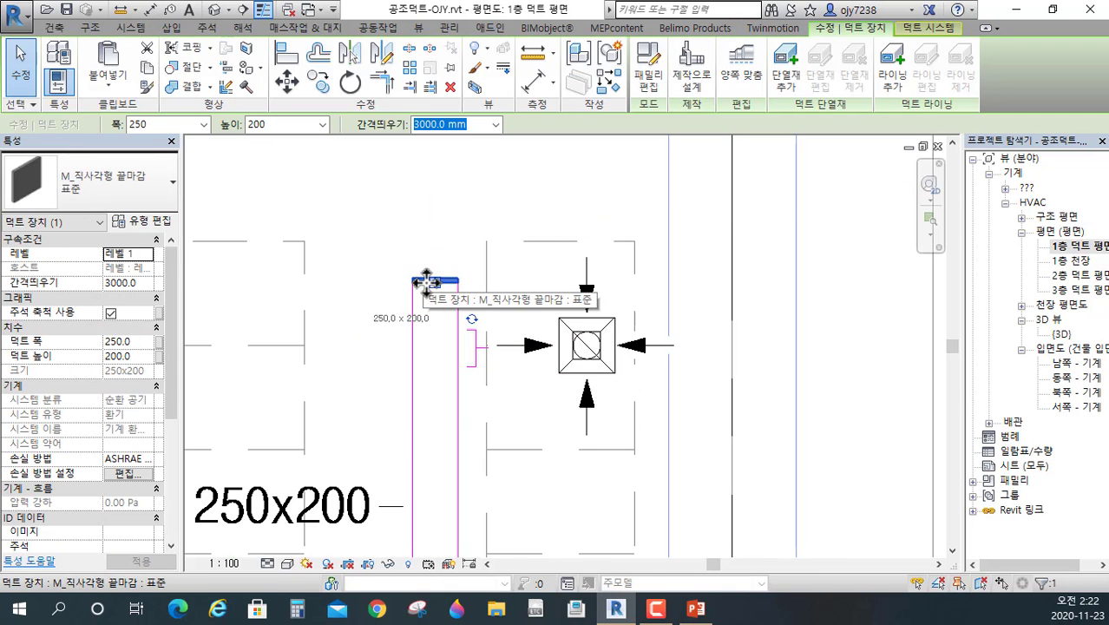
pyautogui.press('Escape')
pyautogui.scroll(-5, 440, 334)
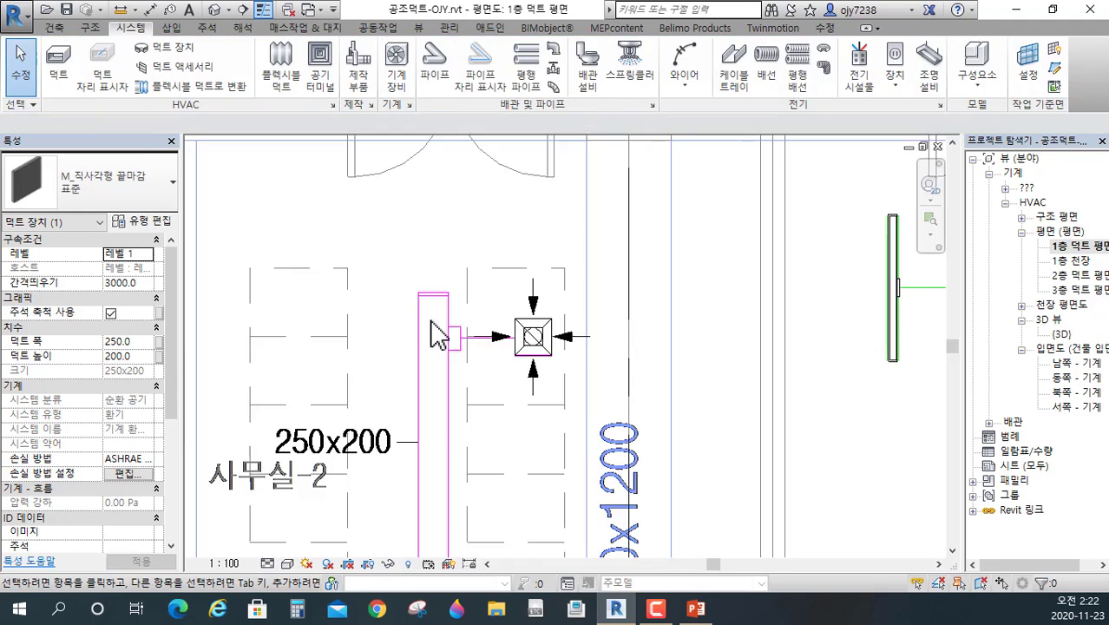
# - Cap the open ends of the 300x250 return branch in 사무실-1
pyautogui.scroll(2, 469, 321)
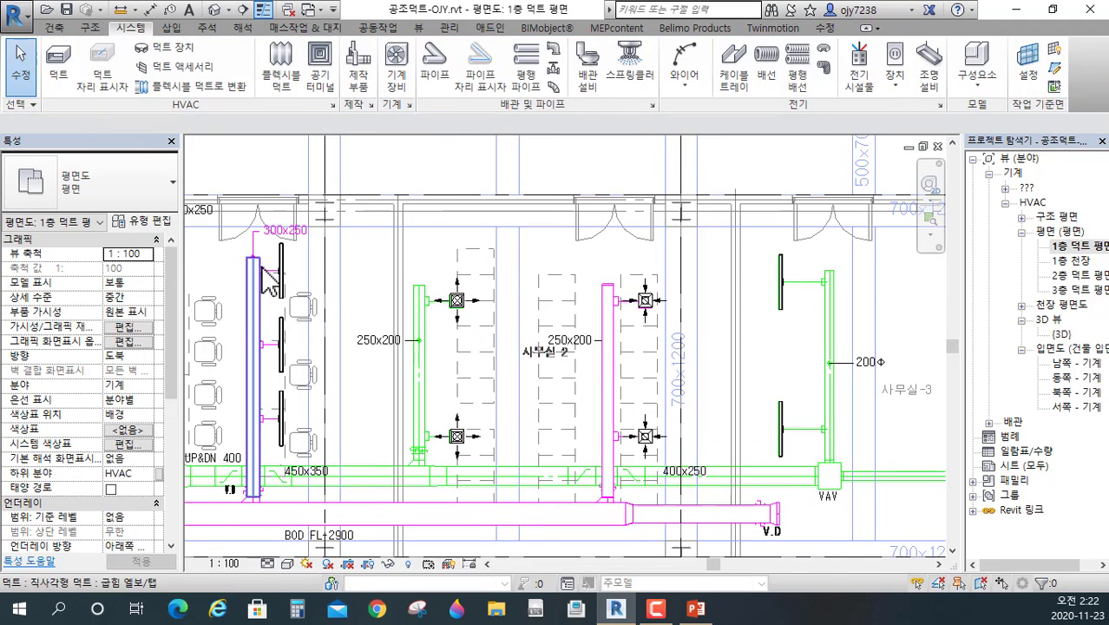
pyautogui.scroll(1, 258, 268)
pyautogui.click(262, 309)
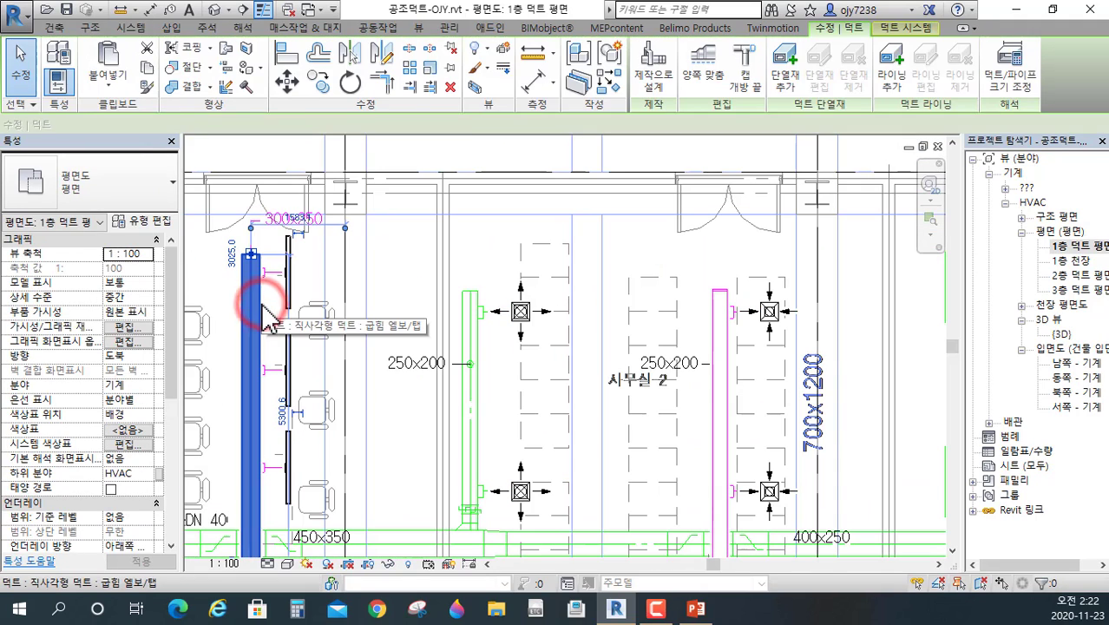
pyautogui.click(744, 56)
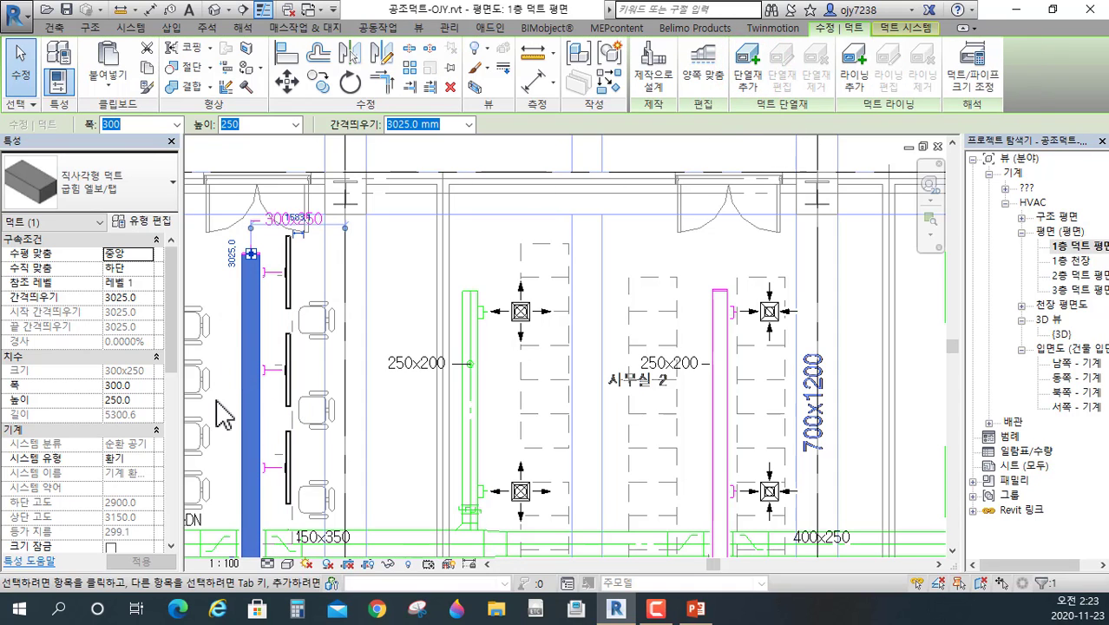
pyautogui.press('Escape')
pyautogui.scroll(-2, 269, 356)
pyautogui.scroll(1, 269, 356)
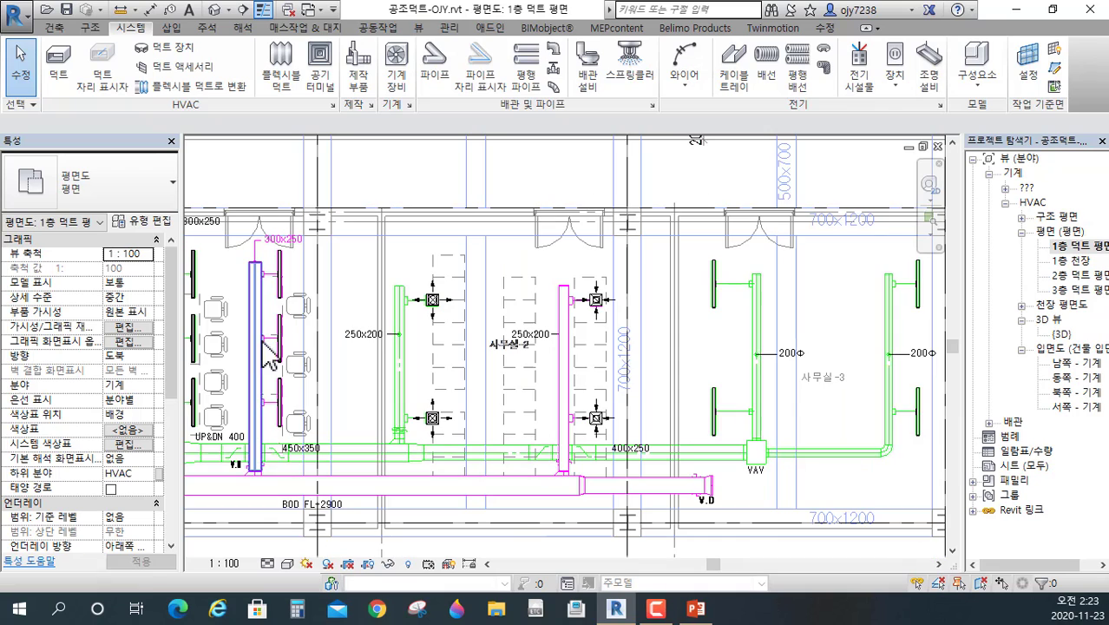
# - Delete the end cap from the 300x250 return branch's end beside the main in 사무실-1
pyautogui.scroll(3, 272, 458)
pyautogui.moveTo(264, 488); pyautogui.dragTo(343, 445, button='middle')
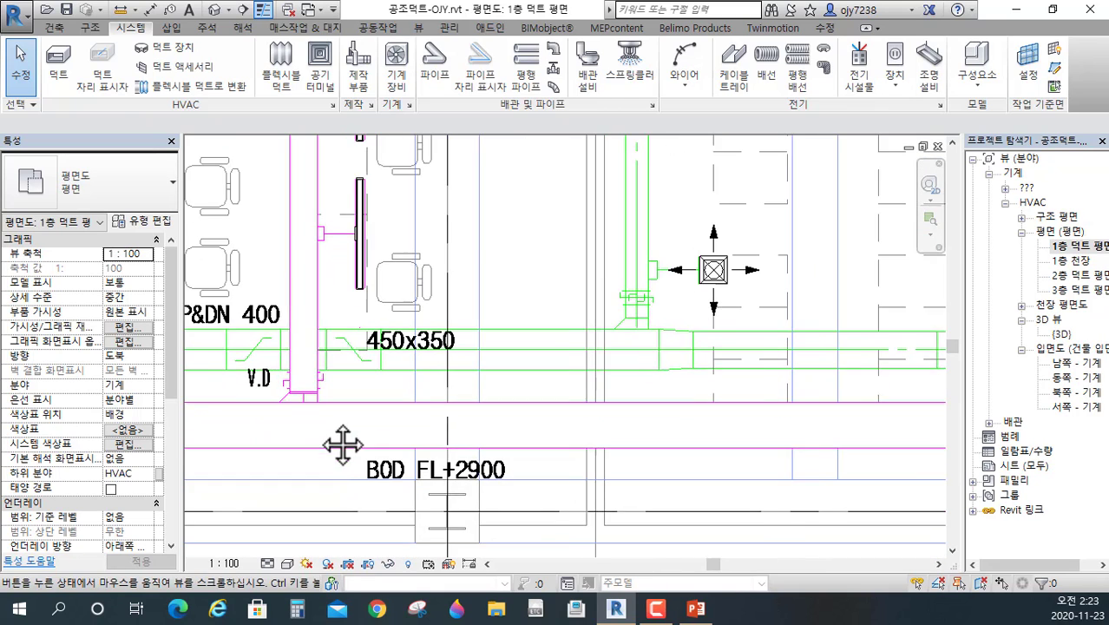
pyautogui.scroll(4, 330, 425)
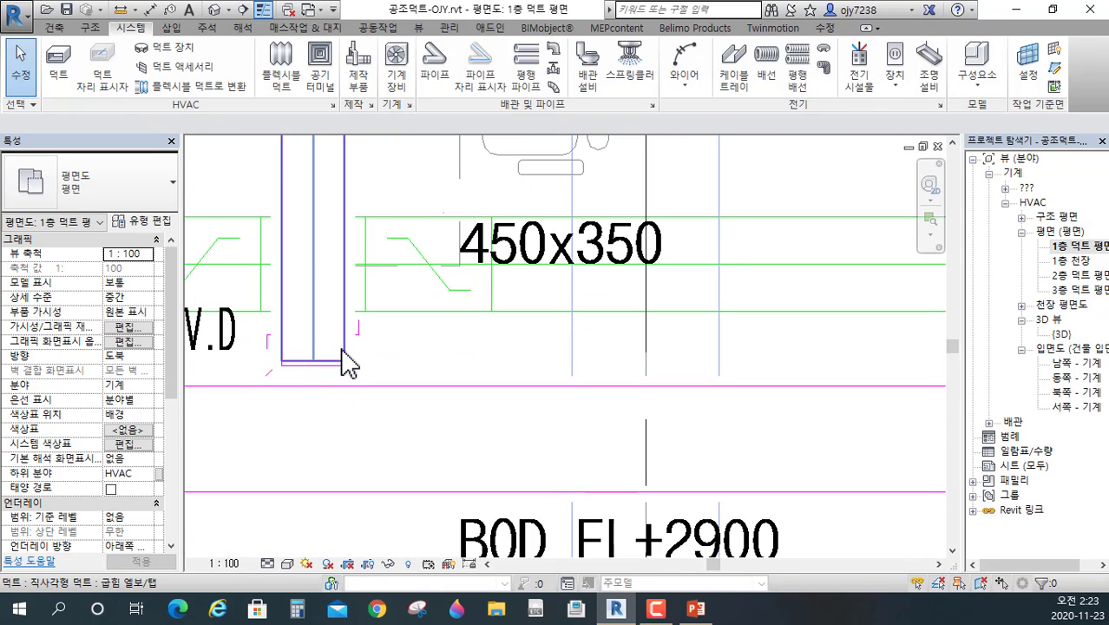
pyautogui.click(342, 355)
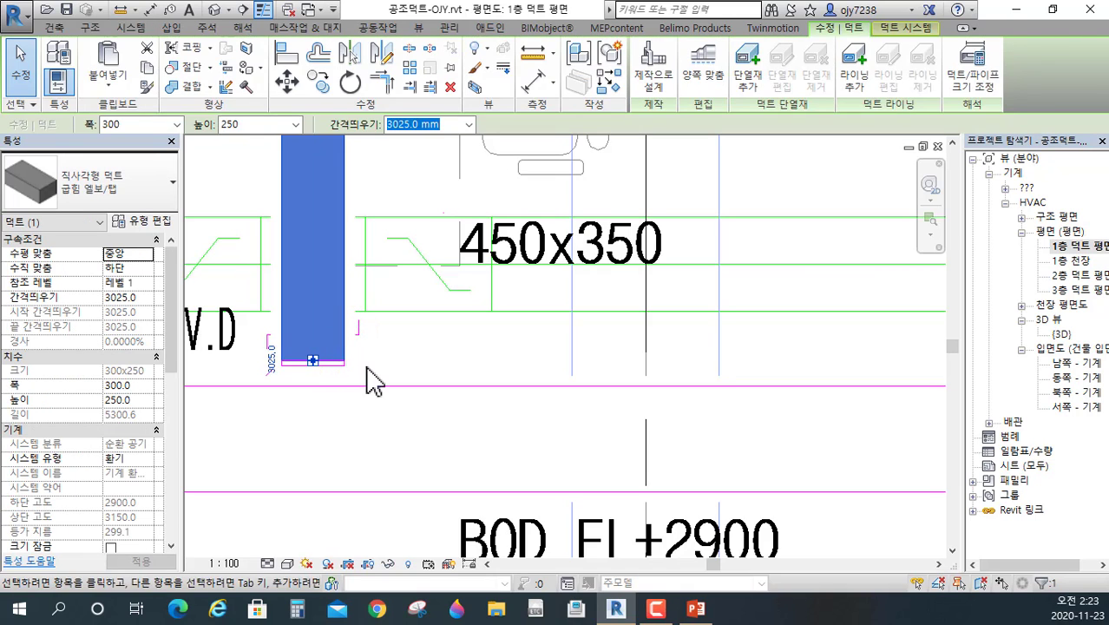
pyautogui.click(369, 366)
pyautogui.click(330, 366)
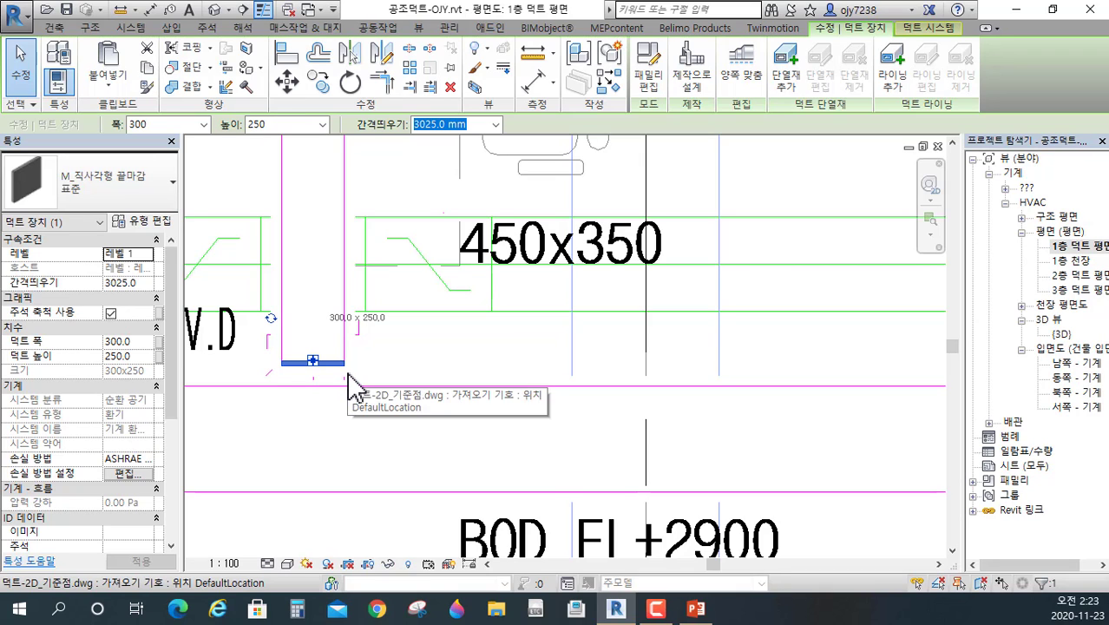
pyautogui.press('Escape')
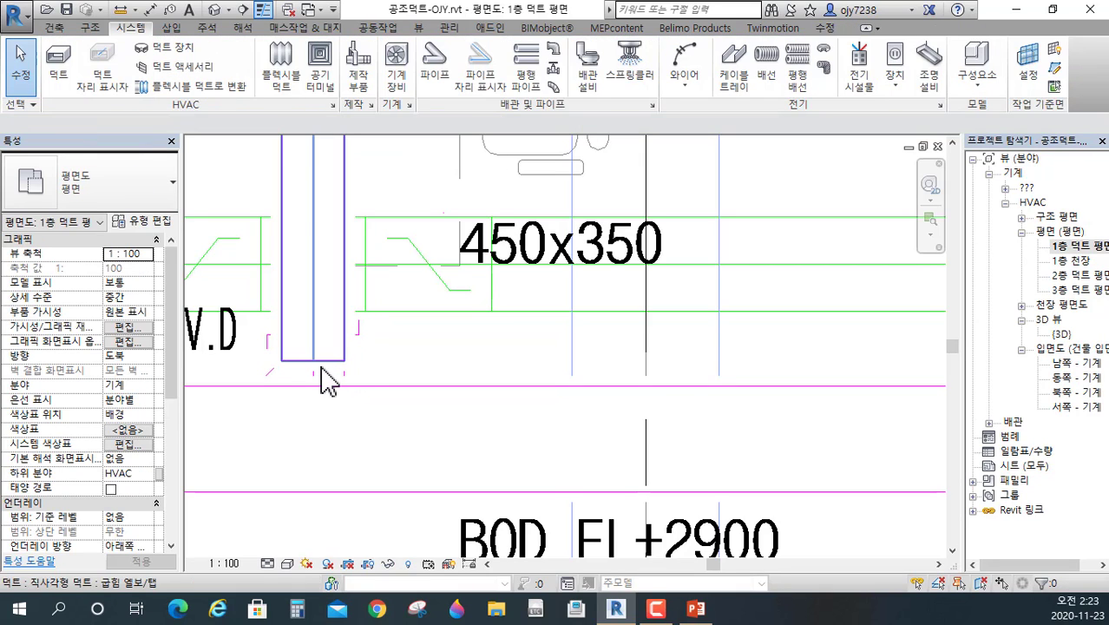
# - Extend the 300x250 return branch to the main's edge to connect it, and check the tap fitting
pyautogui.click(327, 362)
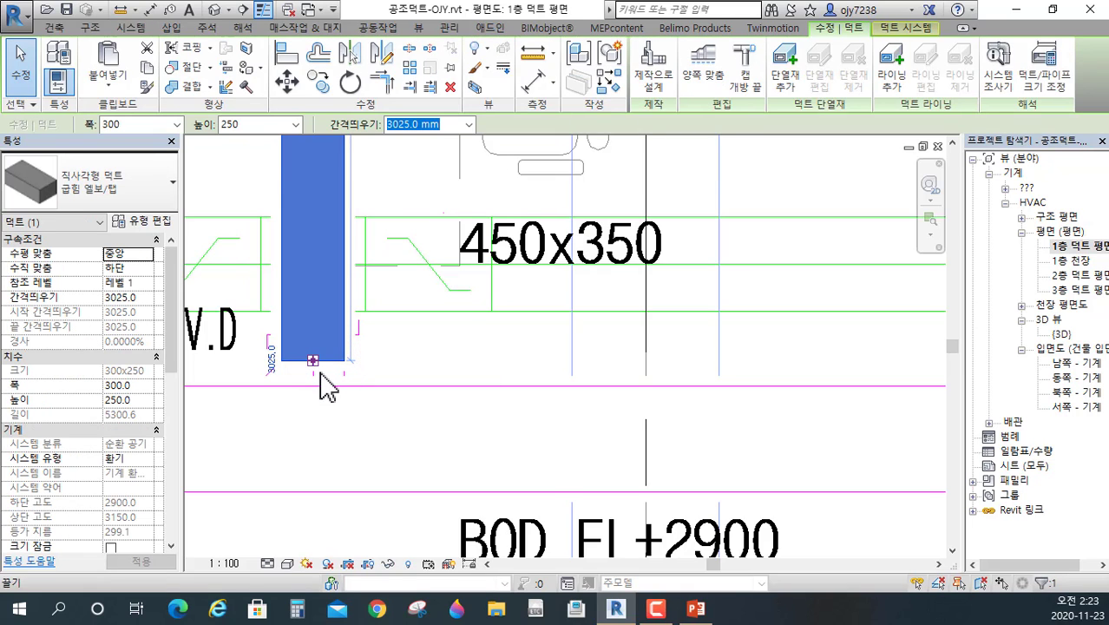
pyautogui.scroll(3, 317, 378)
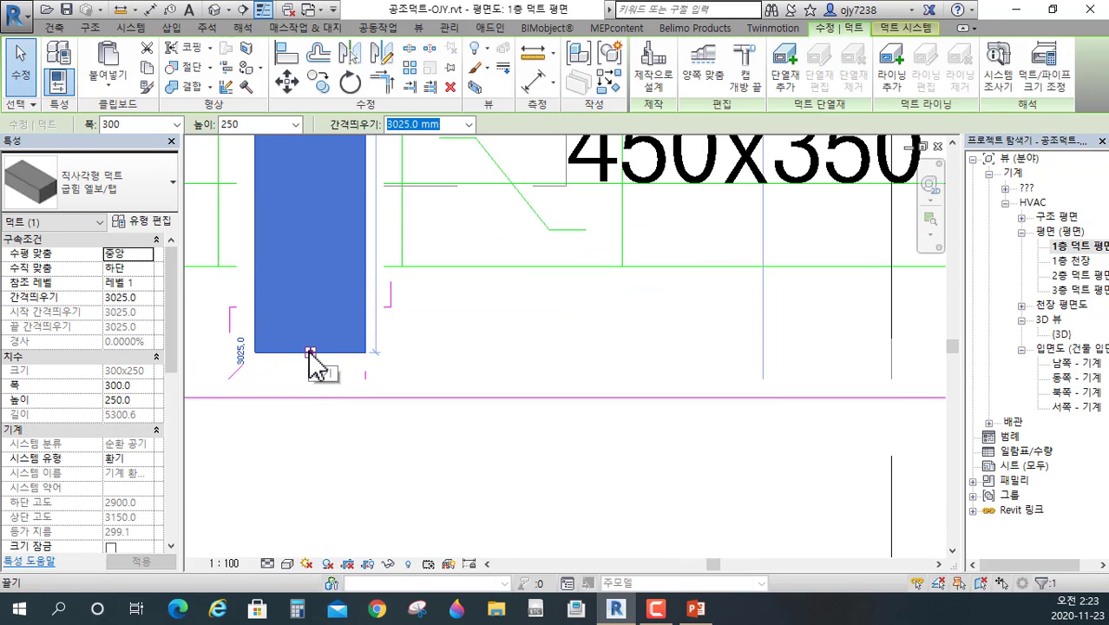
pyautogui.moveTo(310, 353); pyautogui.dragTo(308, 395)
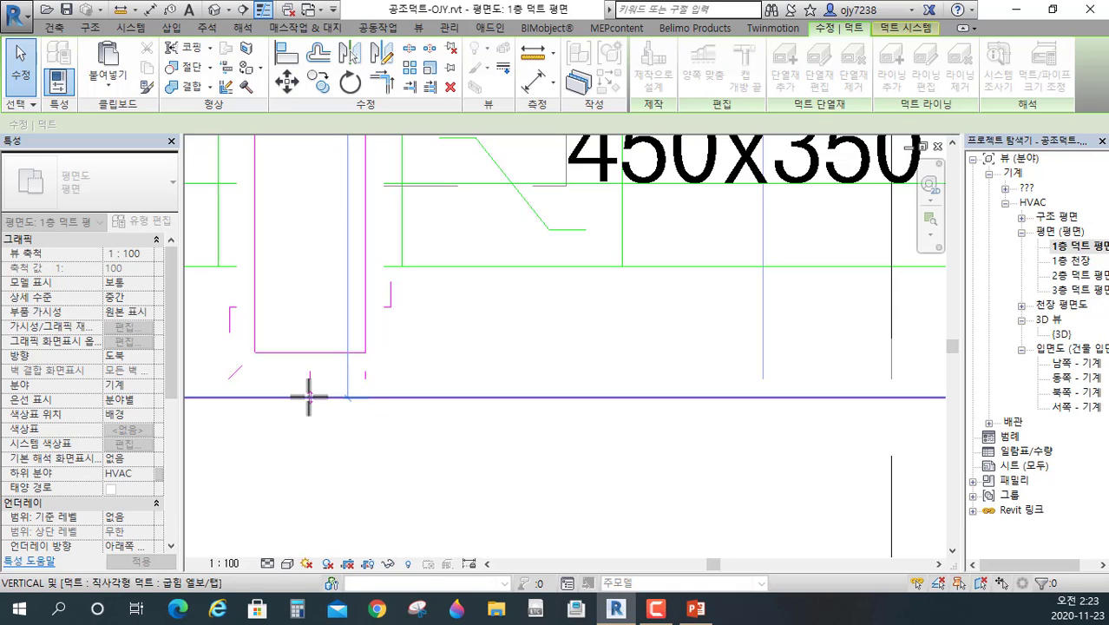
pyautogui.moveTo(311, 401); pyautogui.dragTo(313, 399)
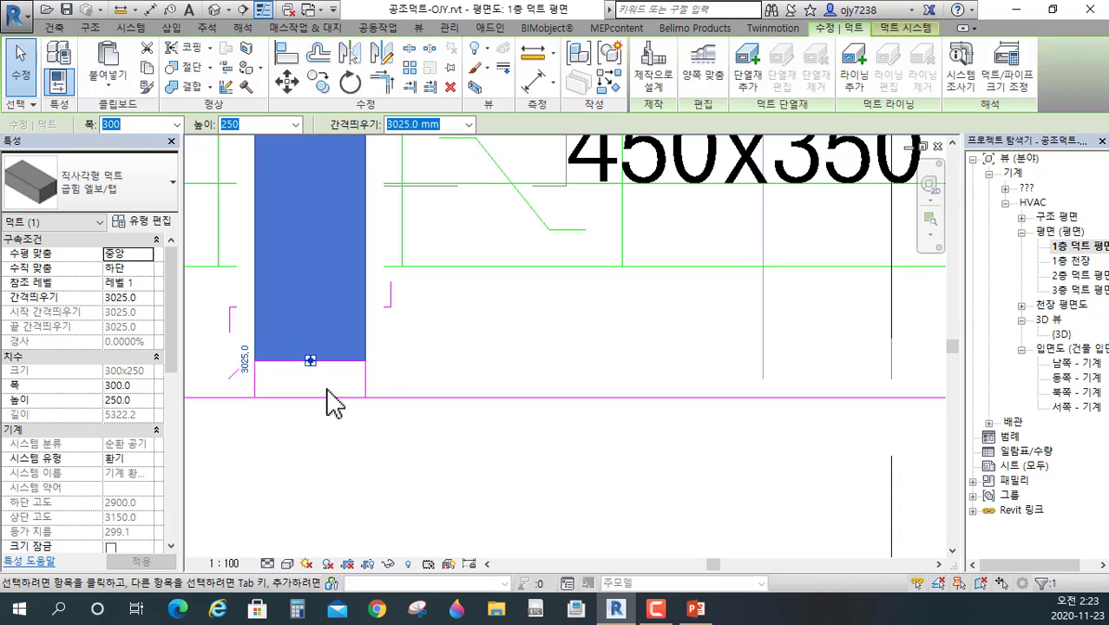
pyautogui.press('Escape')
pyautogui.click(365, 388)
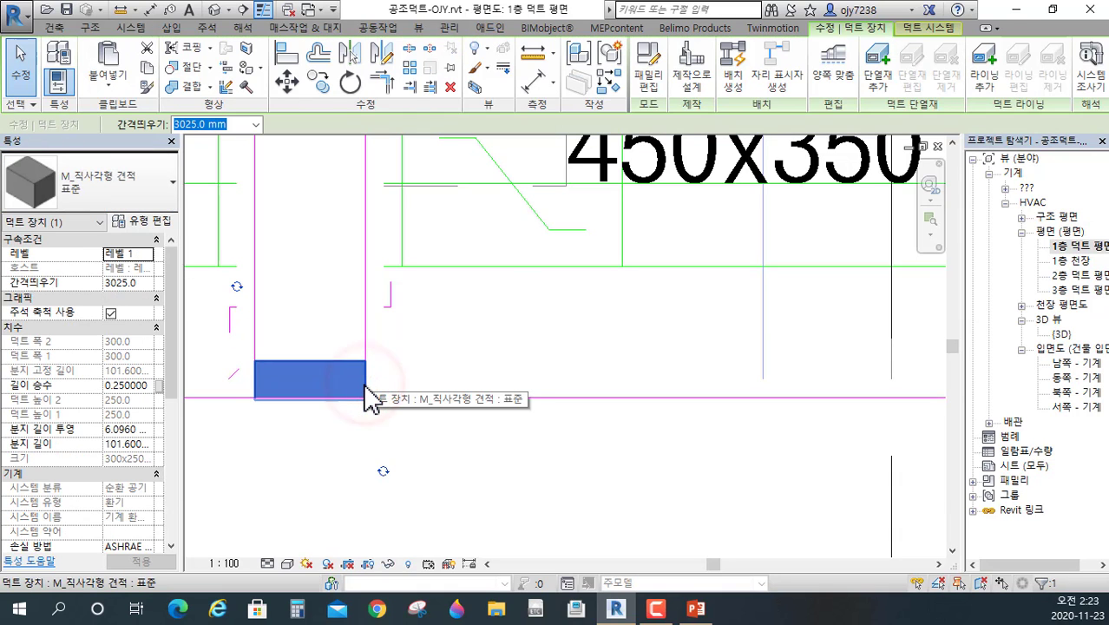
pyautogui.press('Escape')
pyautogui.scroll(-5, 364, 404)
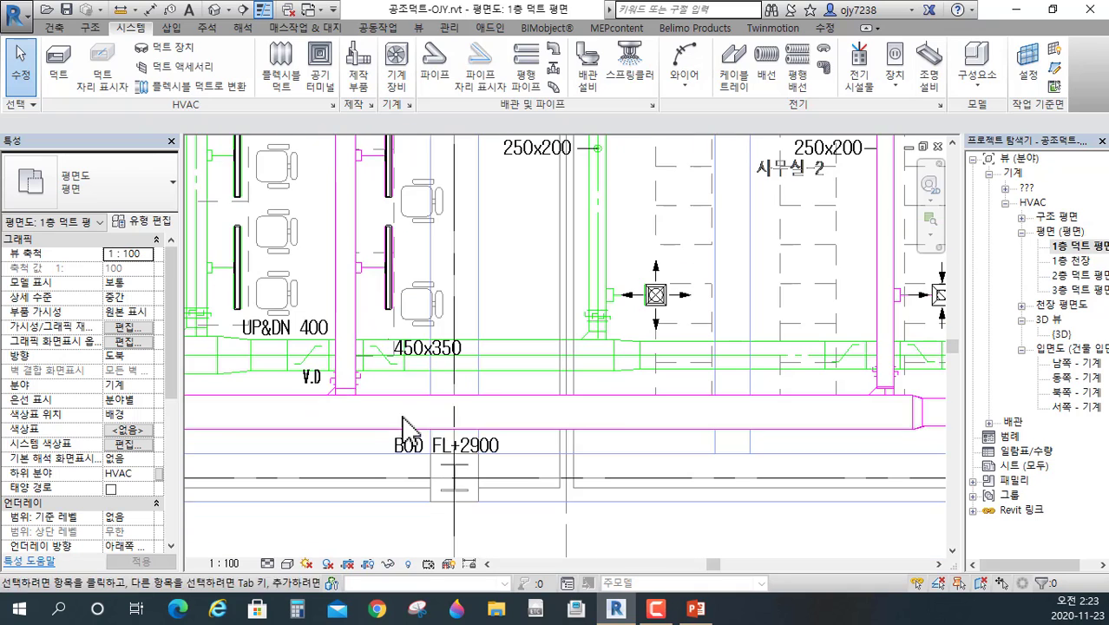
# - Delete the 250x200 return branch's end cap beside the main in 사무실-2 and extend the duct to connect to the main
pyautogui.scroll(6, 607, 412)
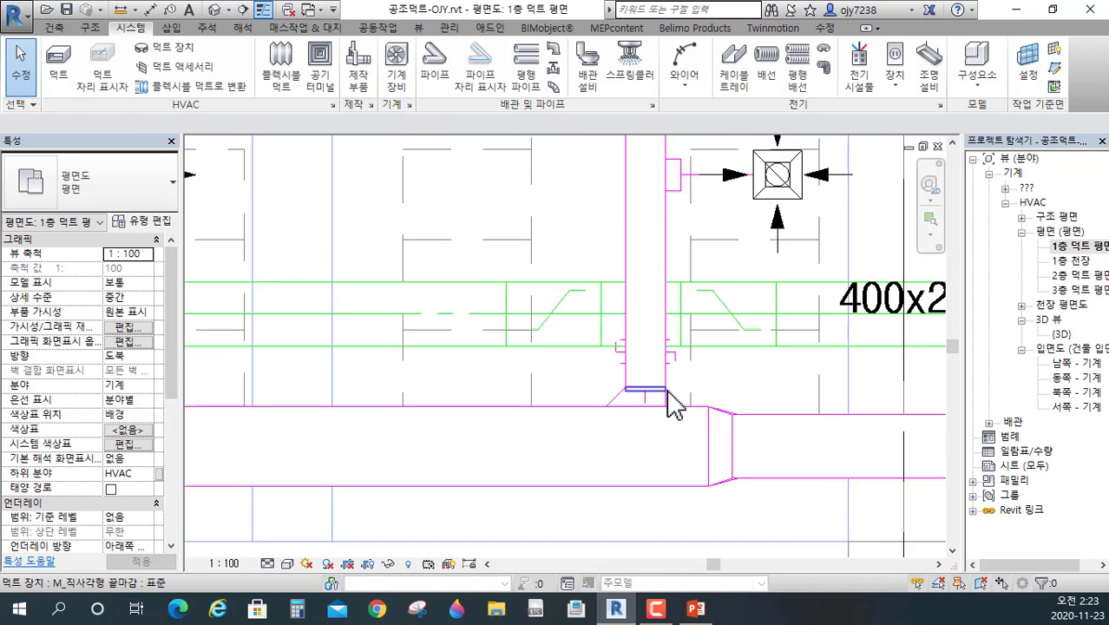
pyautogui.moveTo(599, 390); pyautogui.dragTo(700, 414)
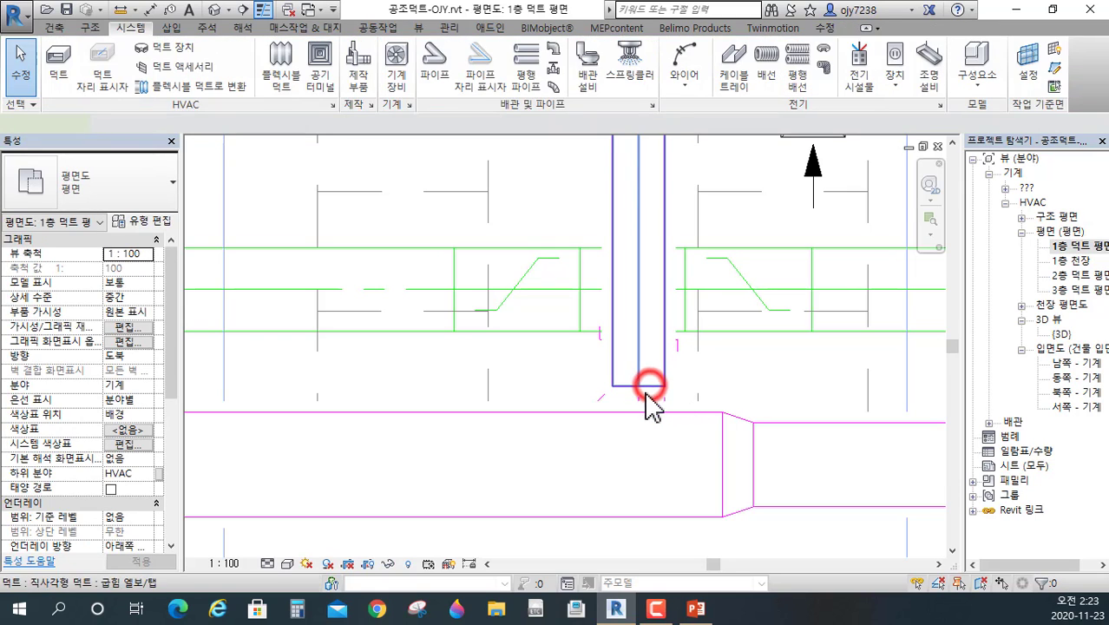
pyautogui.click(649, 386)
pyautogui.moveTo(638, 382); pyautogui.dragTo(647, 410)
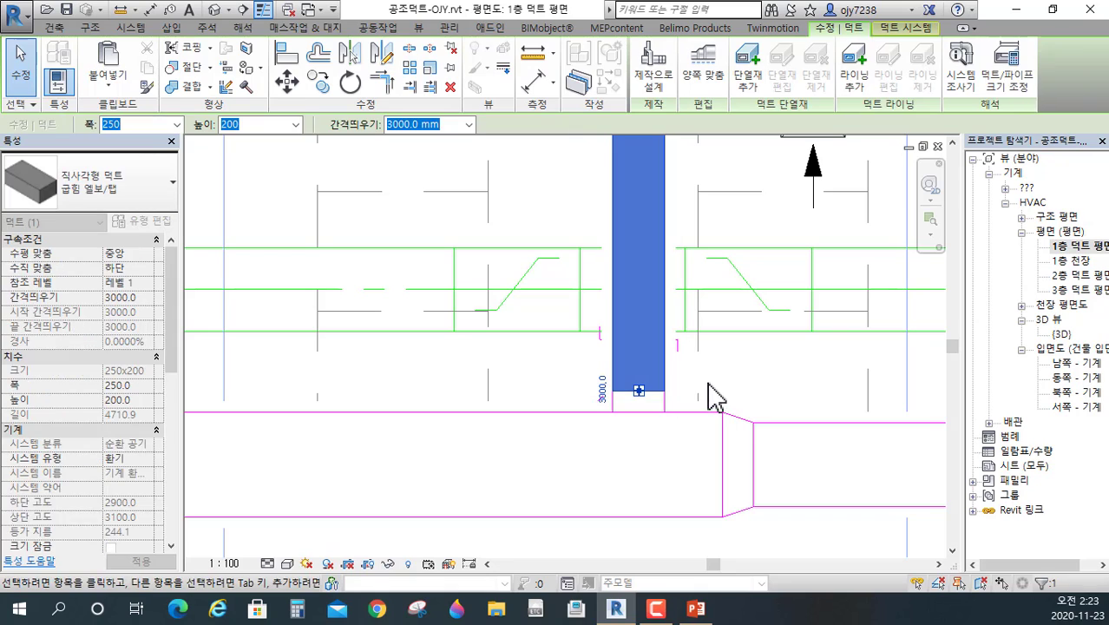
pyautogui.press('Escape')
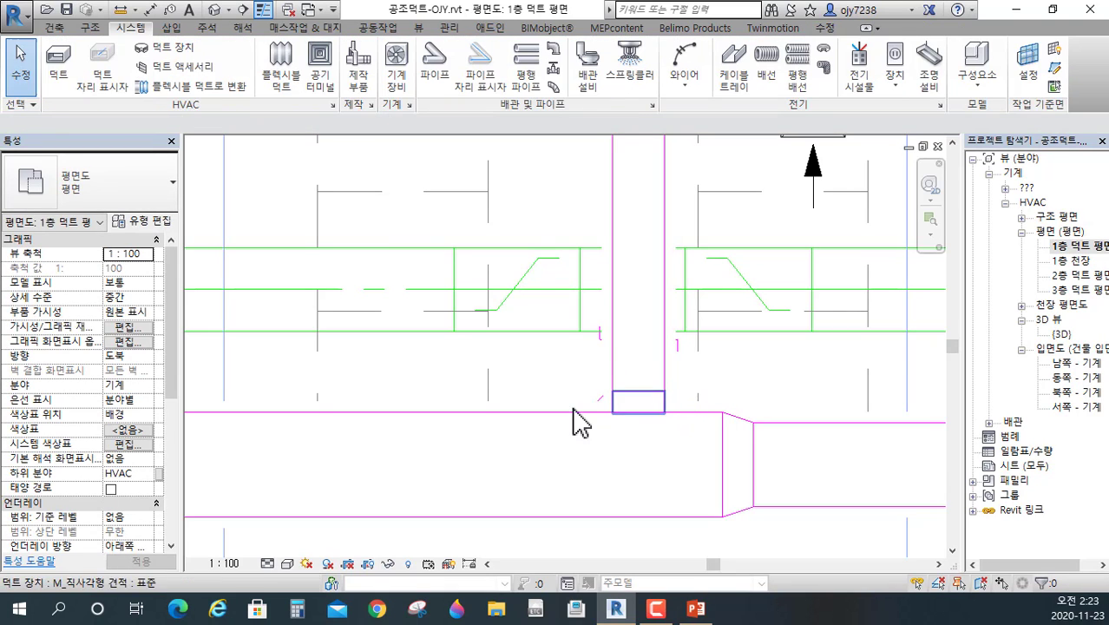
# - Try to stretch the 500x400 return main's open end past the F.D damper to the edge of the riser symbol
pyautogui.scroll(-4, 565, 440)
pyautogui.scroll(-2, 572, 440)
pyautogui.moveTo(586, 448); pyautogui.dragTo(549, 416, button='middle')
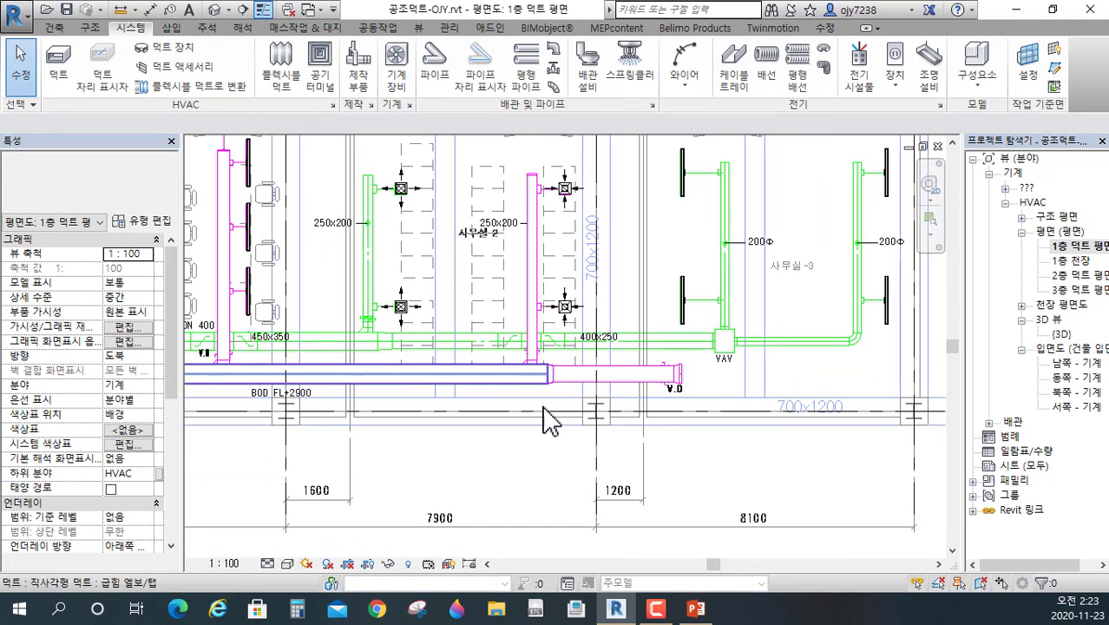
pyautogui.scroll(2, 573, 436)
pyautogui.scroll(-2, 568, 431)
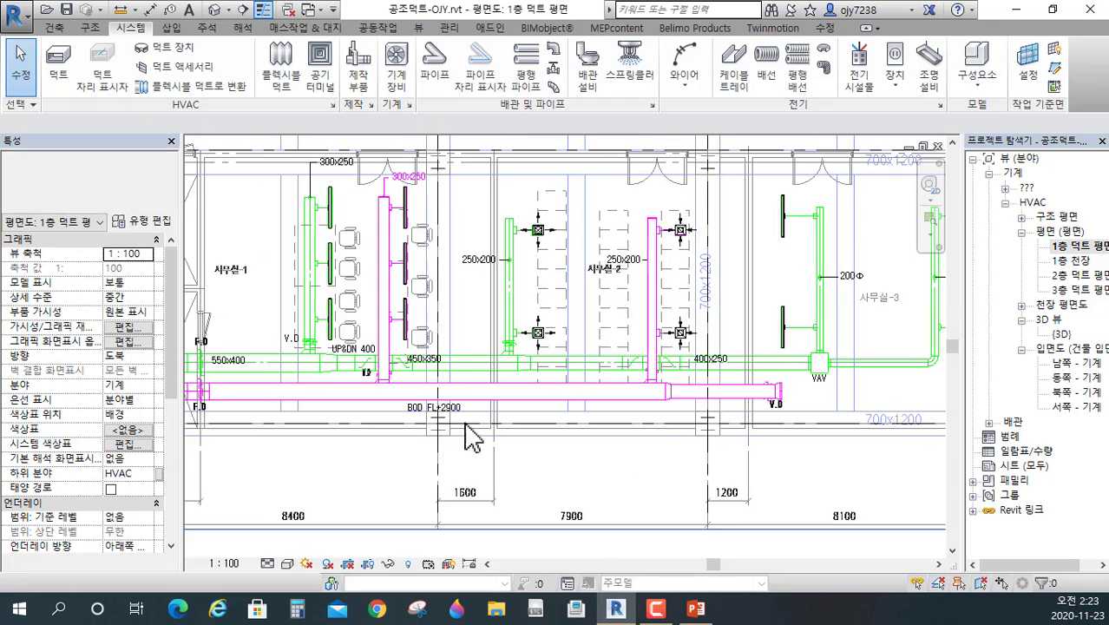
pyautogui.scroll(1, 471, 434)
pyautogui.moveTo(470, 434); pyautogui.dragTo(535, 445, button='middle')
pyautogui.scroll(5, 316, 440)
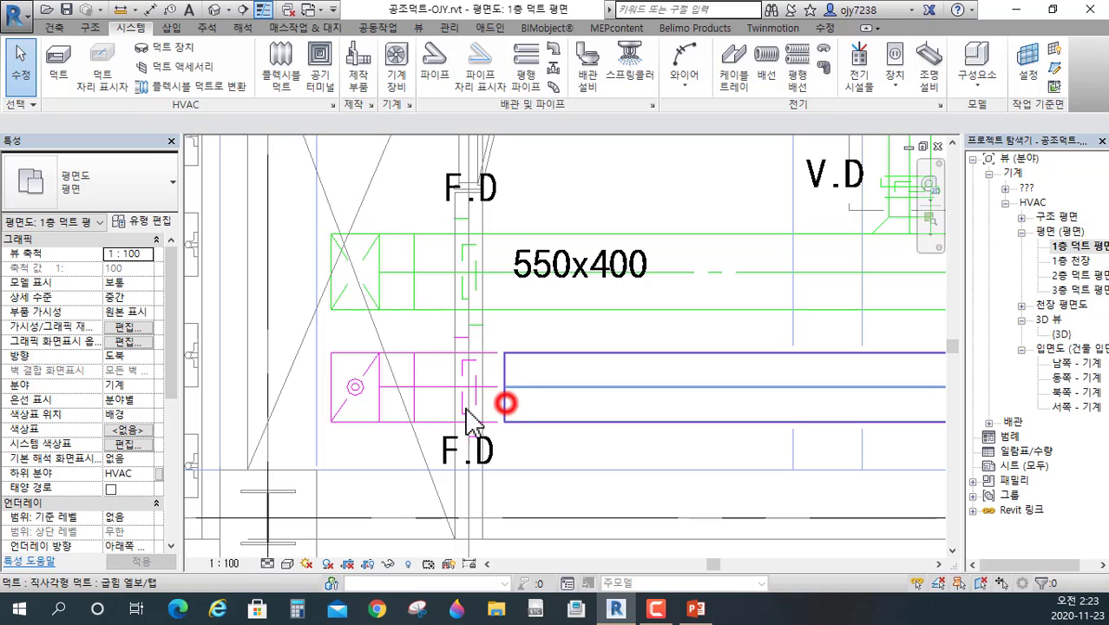
pyautogui.click(466, 412)
pyautogui.press('Escape')
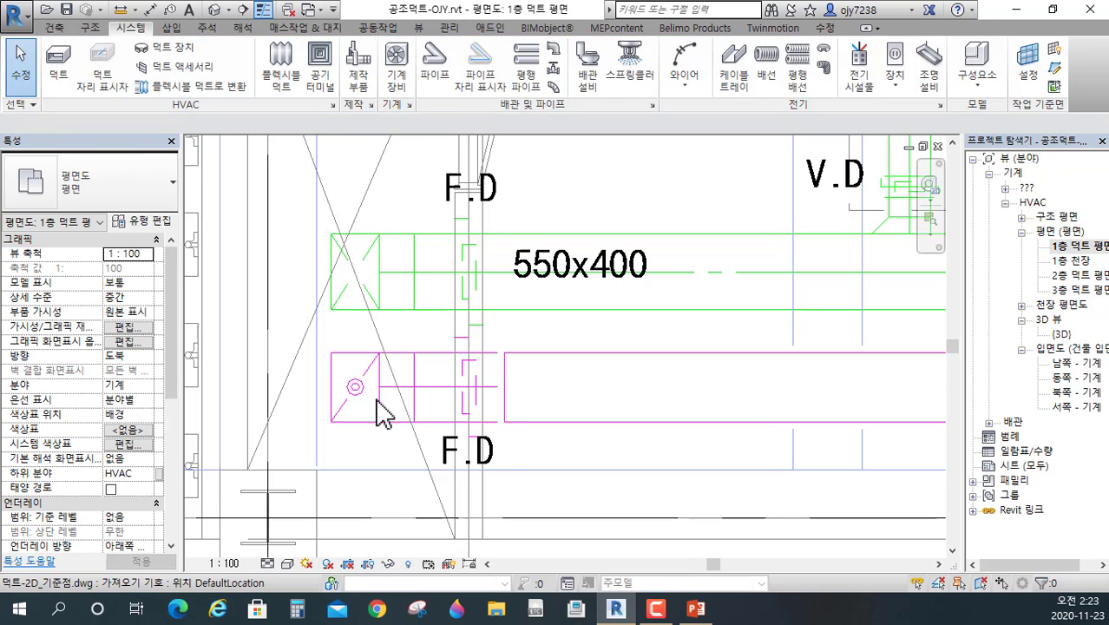
pyautogui.click(506, 403)
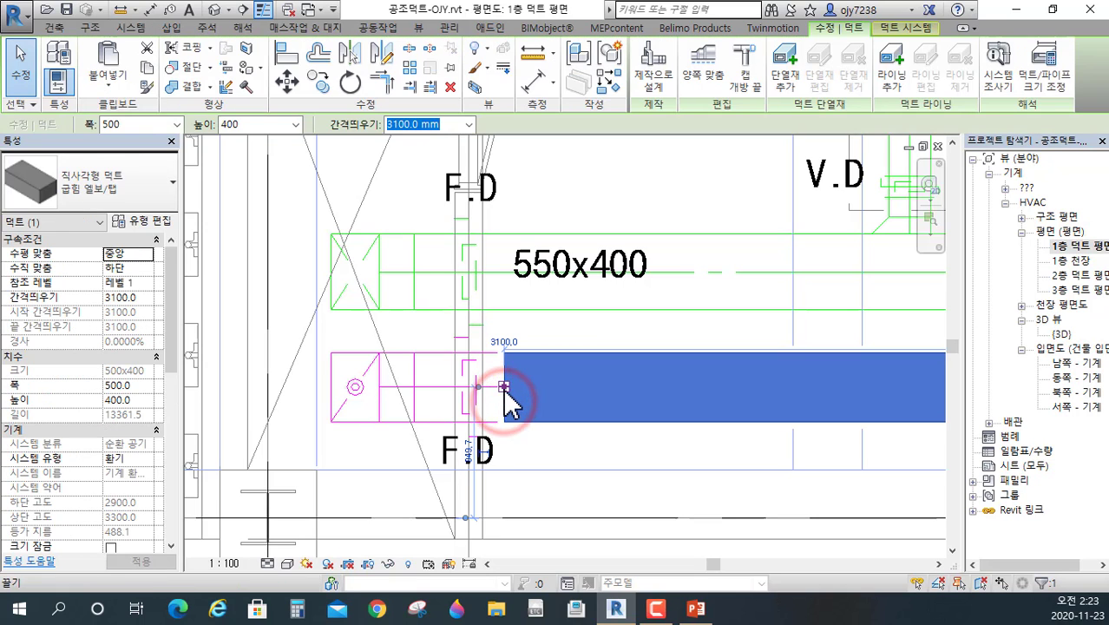
pyautogui.moveTo(507, 388); pyautogui.dragTo(382, 395)
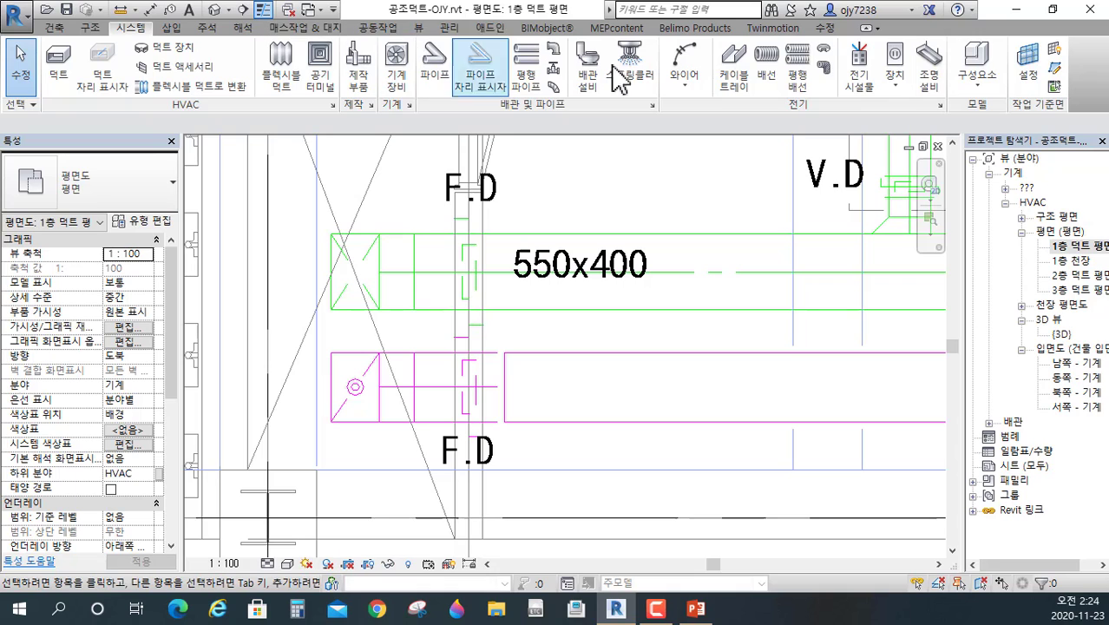
# - Align the 500x400 return main's open end with the near edge of the riser symbol beyond the F.D damper
pyautogui.click(825, 29)
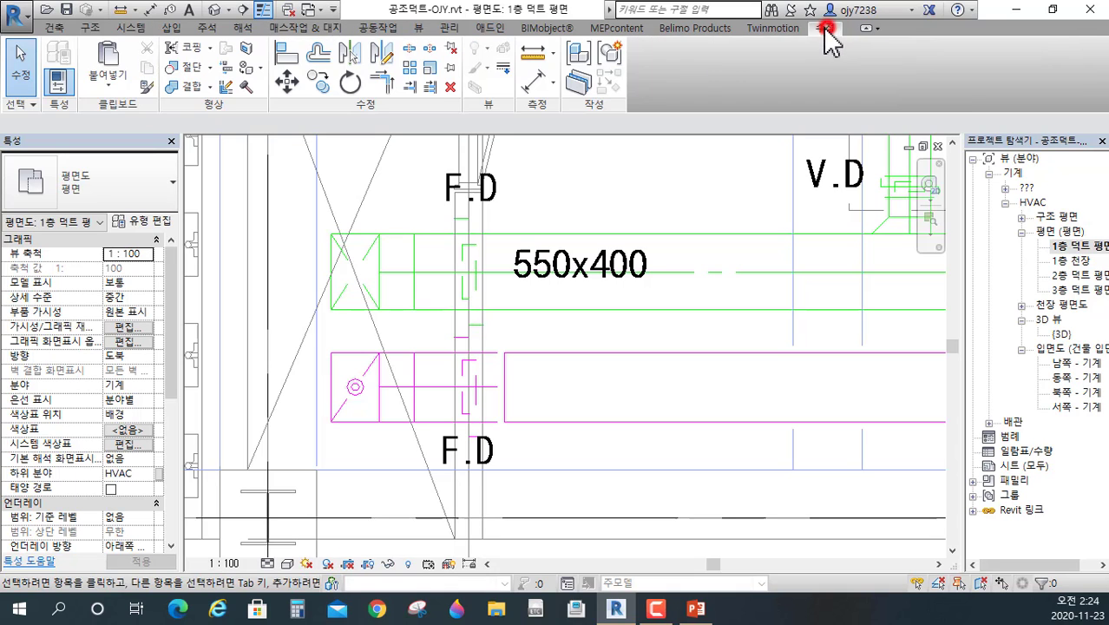
pyautogui.click(286, 53)
pyautogui.click(380, 401)
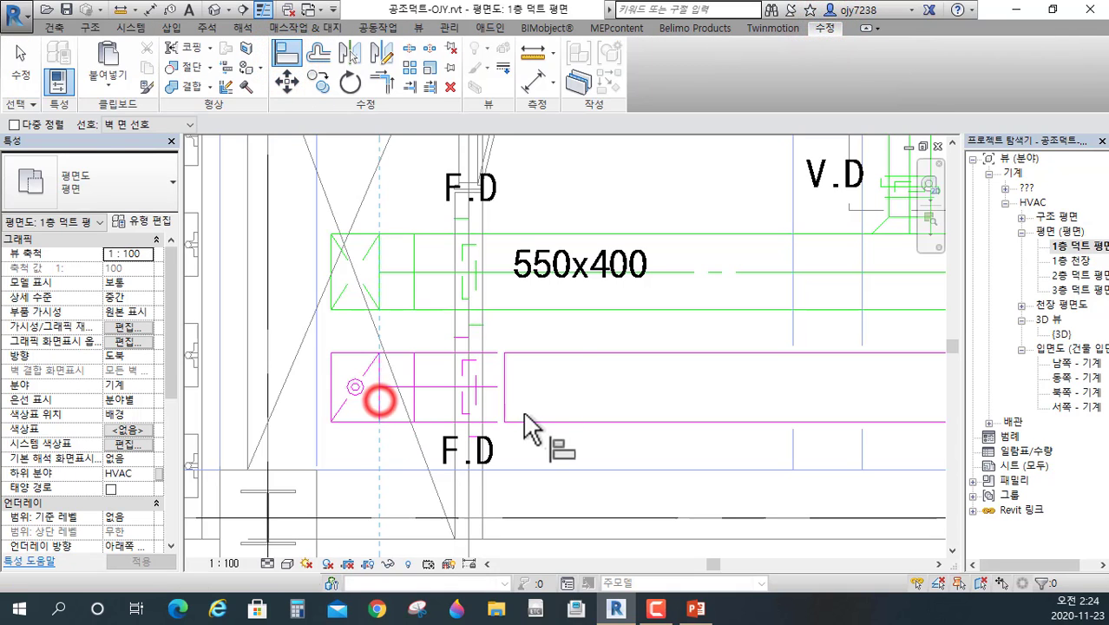
pyautogui.click(504, 399)
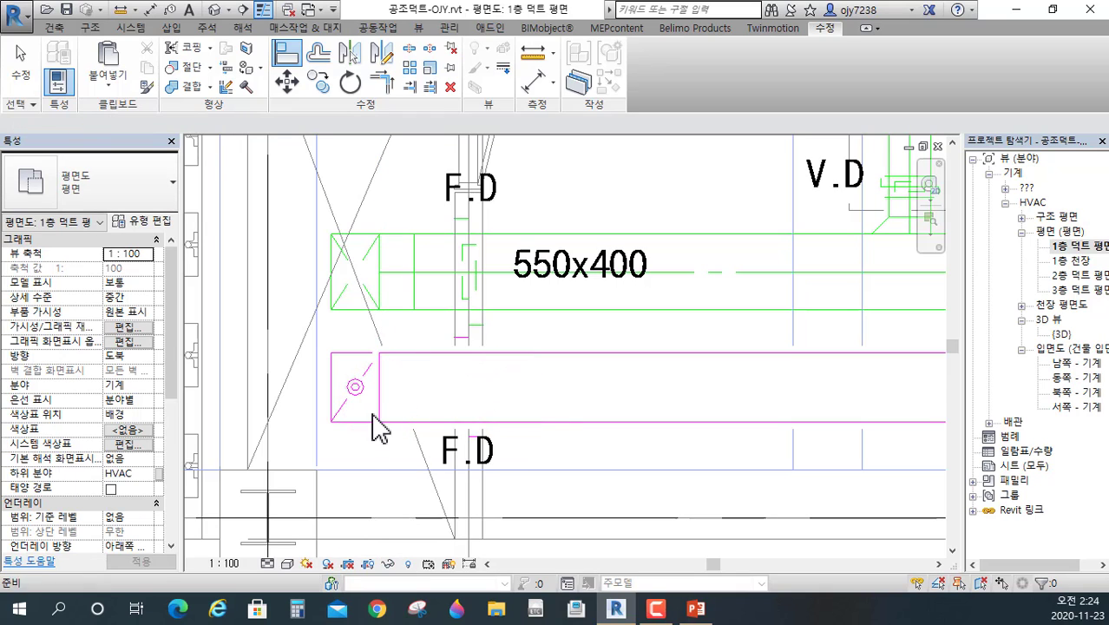
pyautogui.press('Escape')
pyautogui.press('Escape')
# - Try to extend the 500x400 return main's end to the center of the riser symbol
pyautogui.click(381, 415)
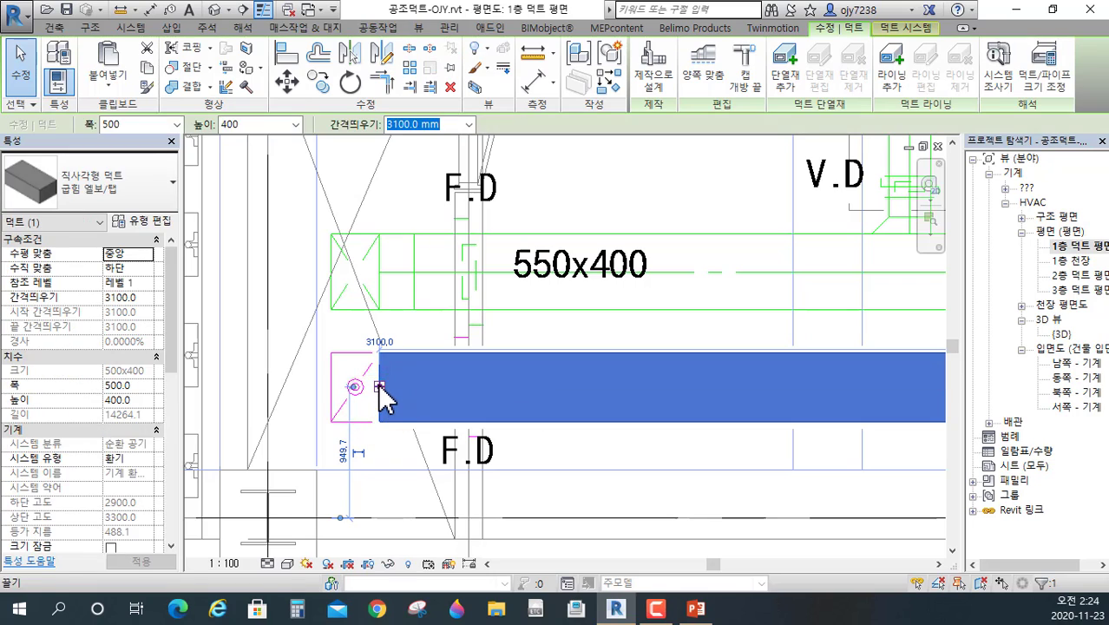
pyautogui.moveTo(379, 386); pyautogui.dragTo(363, 386)
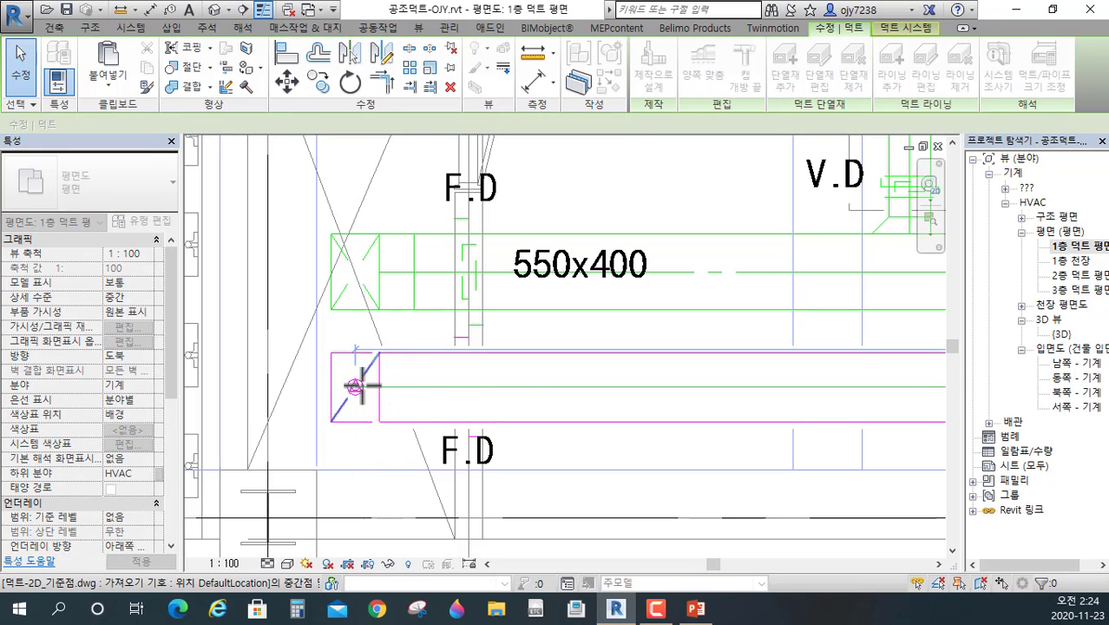
pyautogui.click(359, 386)
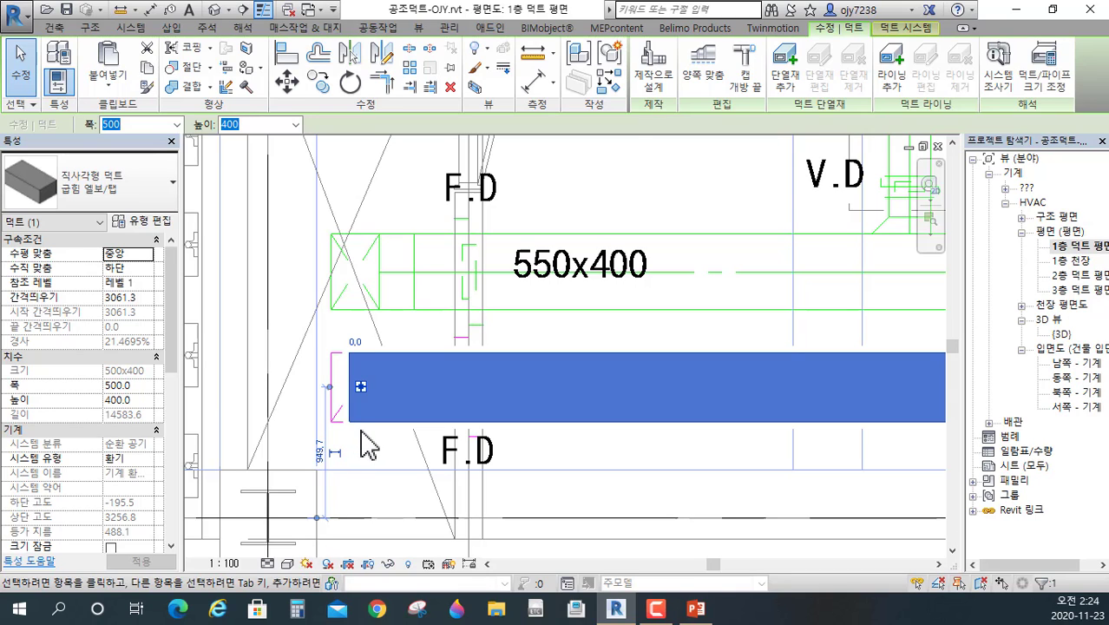
pyautogui.press('Escape')
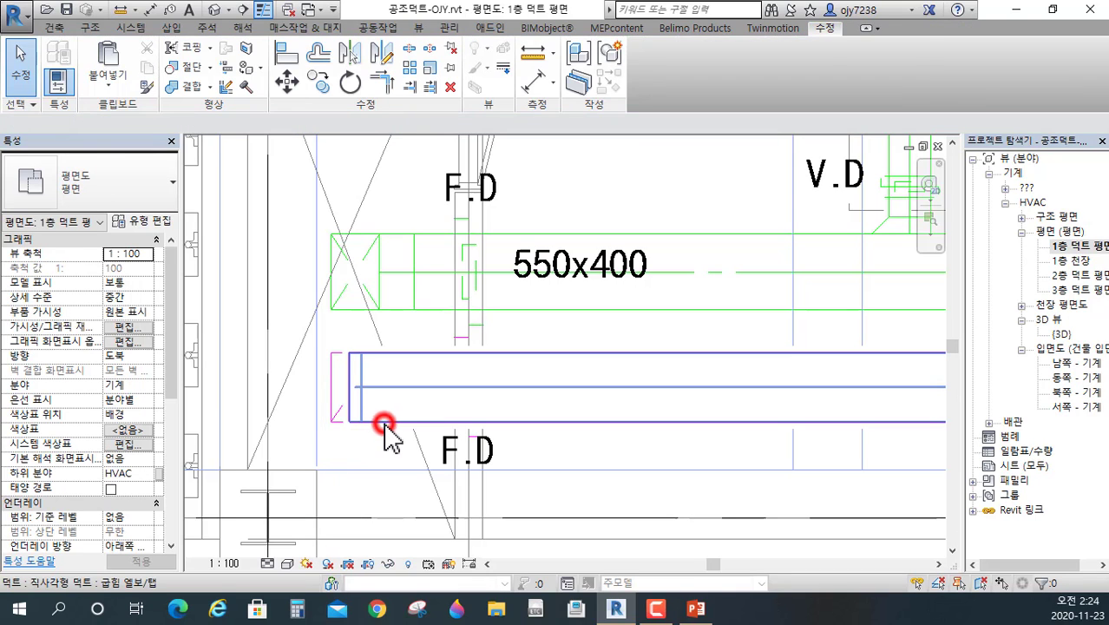
# - Examine the extended return main's end and properties, and undo its extension to the riser's center
pyautogui.click(384, 423)
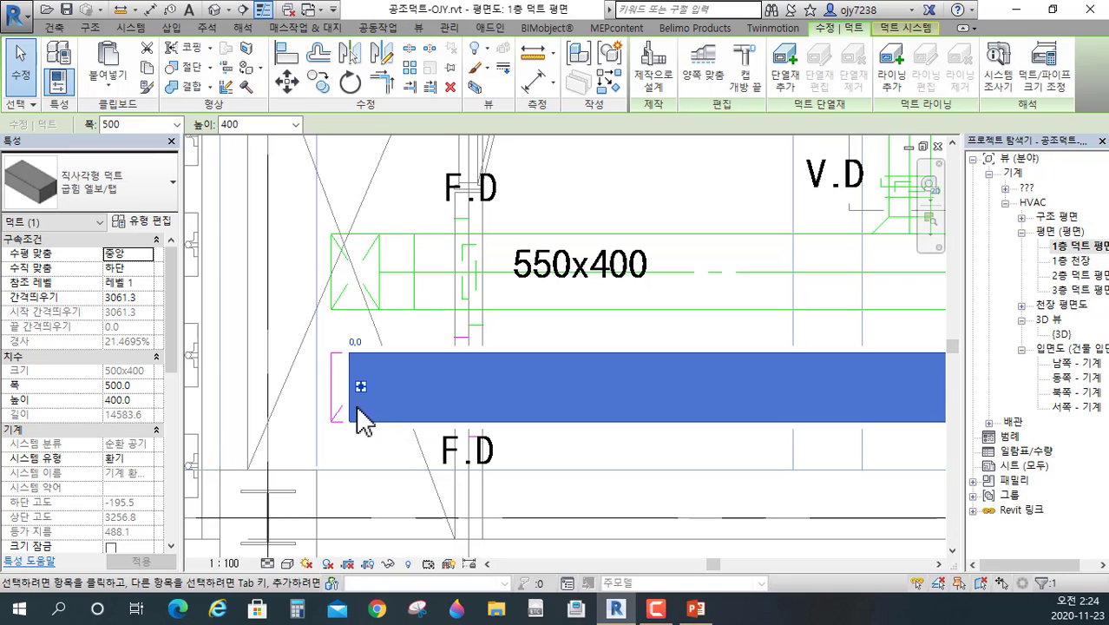
pyautogui.click(360, 447)
pyautogui.scroll(4, 358, 408)
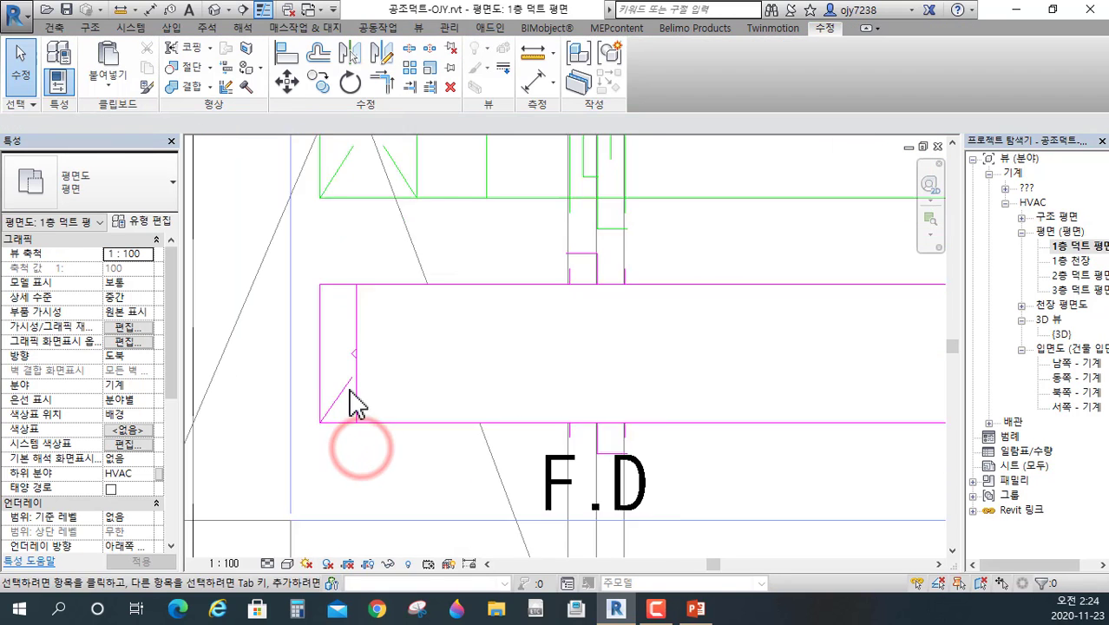
pyautogui.click(360, 359)
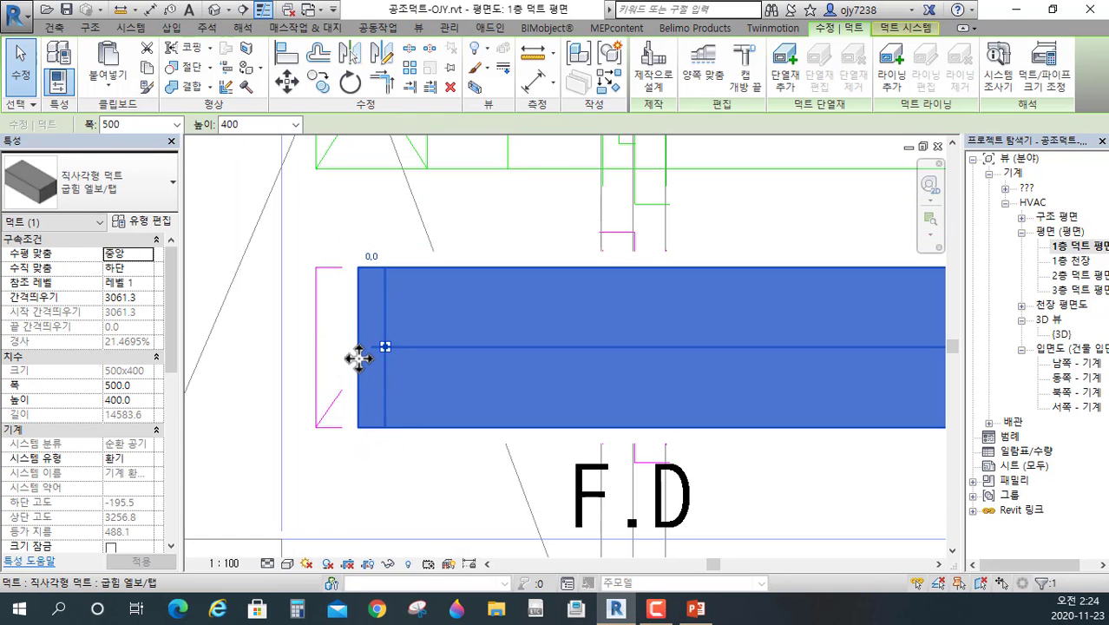
pyautogui.press('Escape')
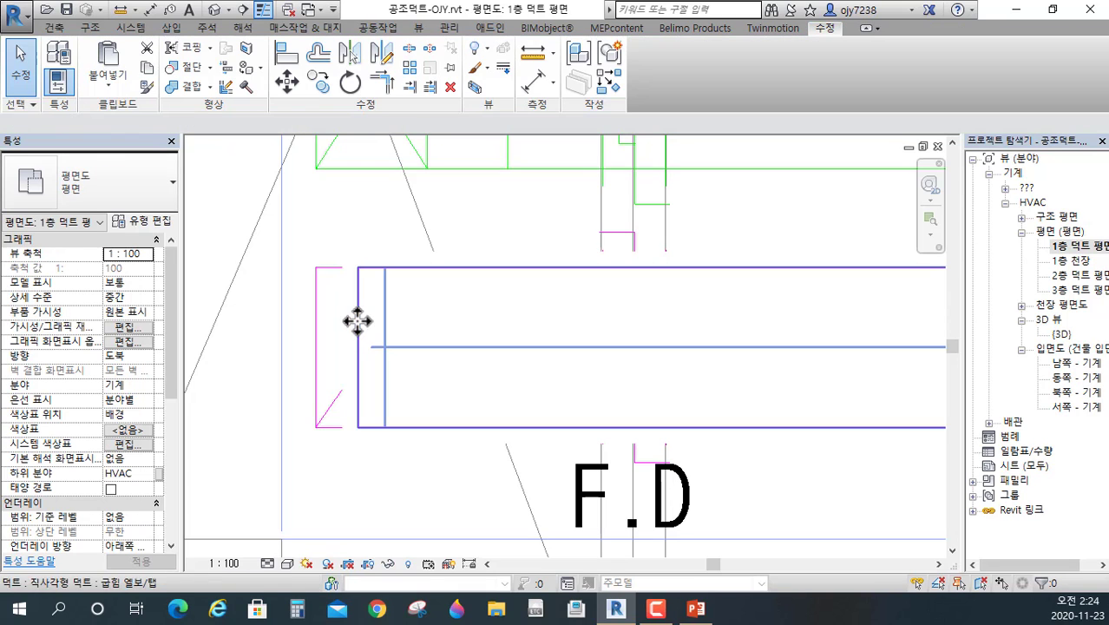
pyautogui.moveTo(318, 227); pyautogui.dragTo(618, 570)
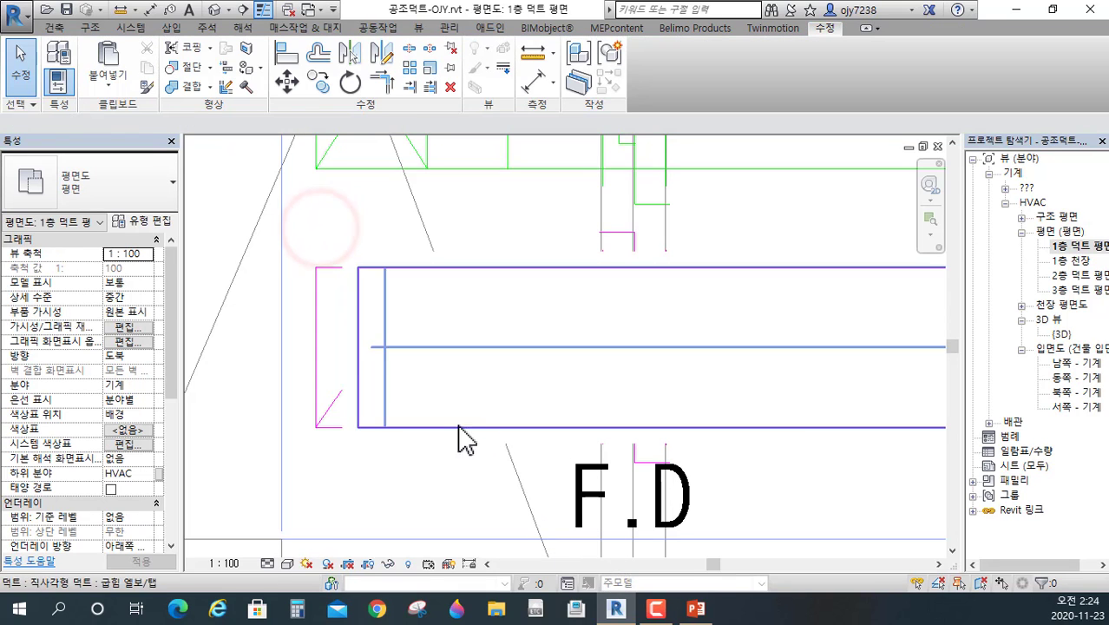
pyautogui.click(408, 428)
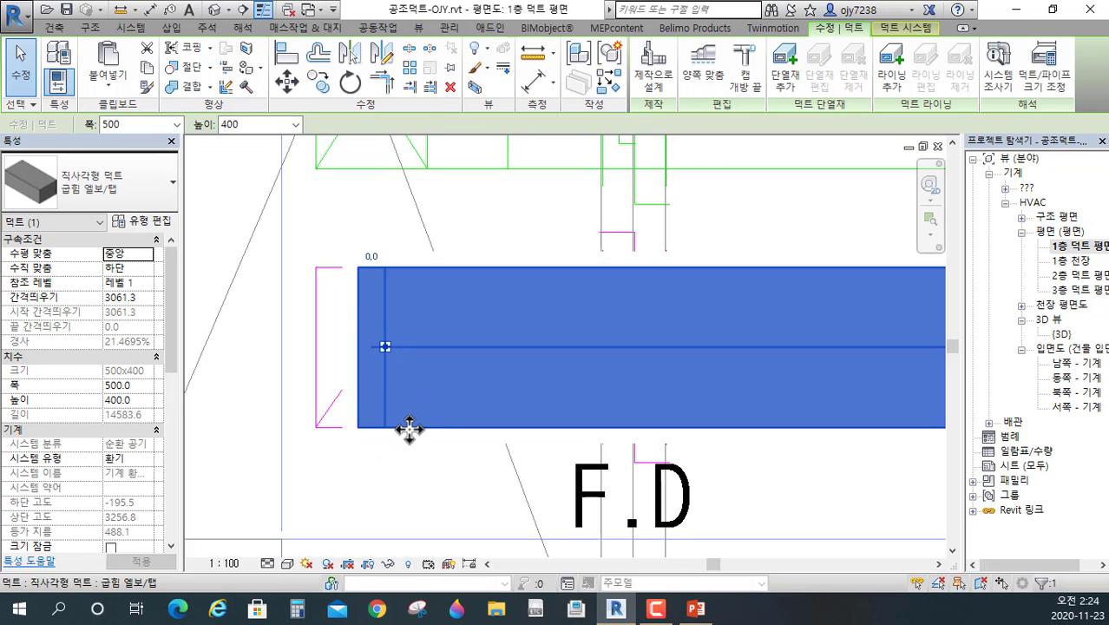
pyautogui.scroll(-4, 408, 428)
pyautogui.press('Escape')
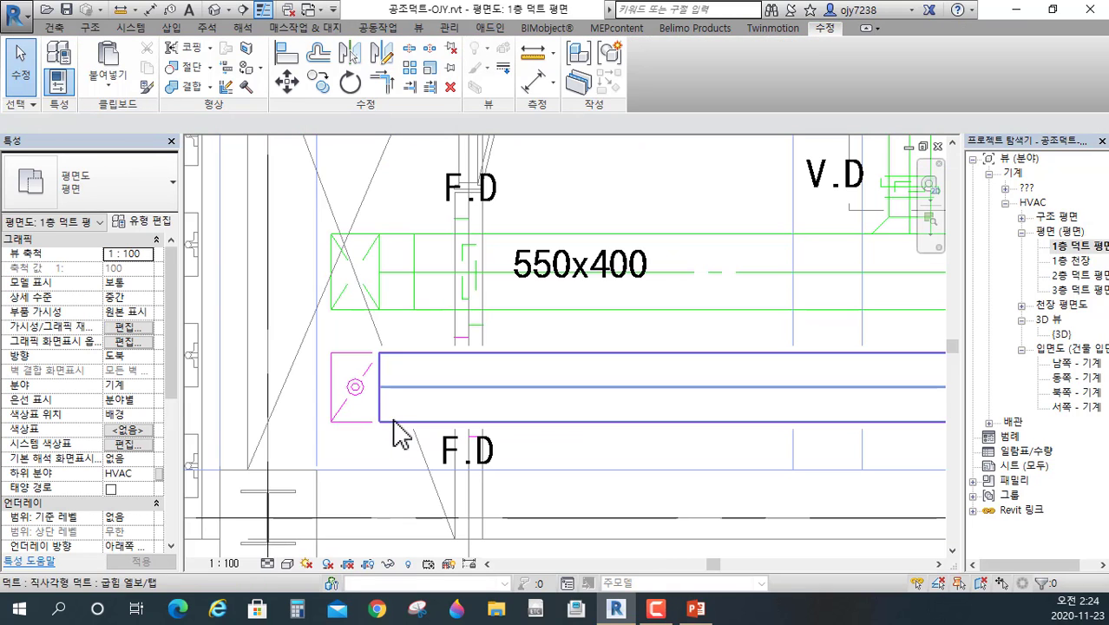
# - Try to stretch the 500x400 return main's open end to the riser symbol's center, and undo the stretch
pyautogui.click(384, 414)
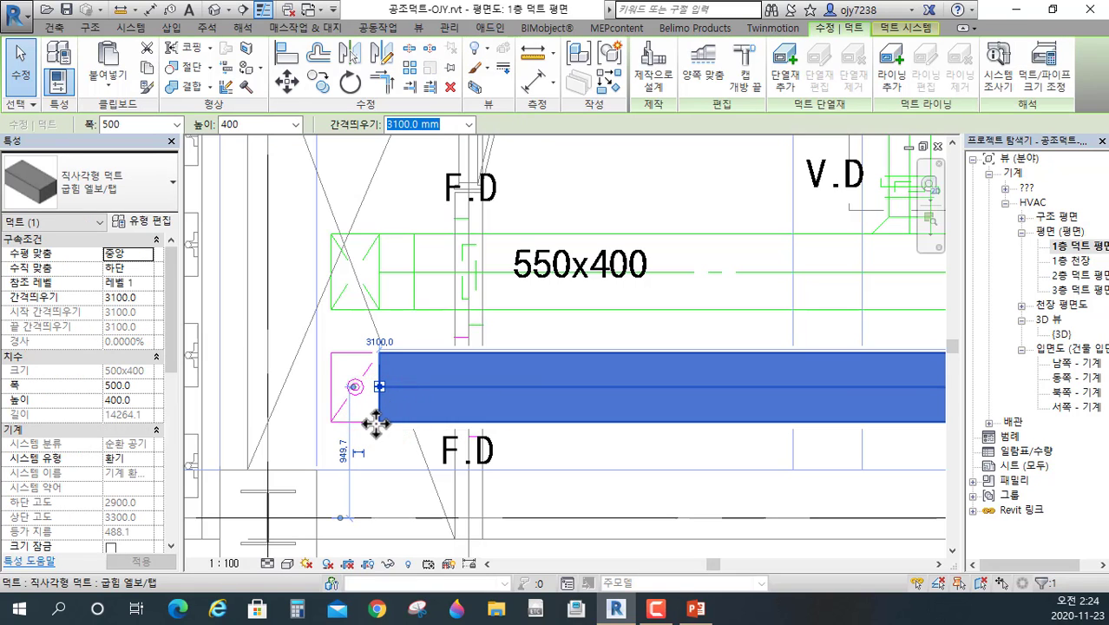
pyautogui.scroll(4, 373, 421)
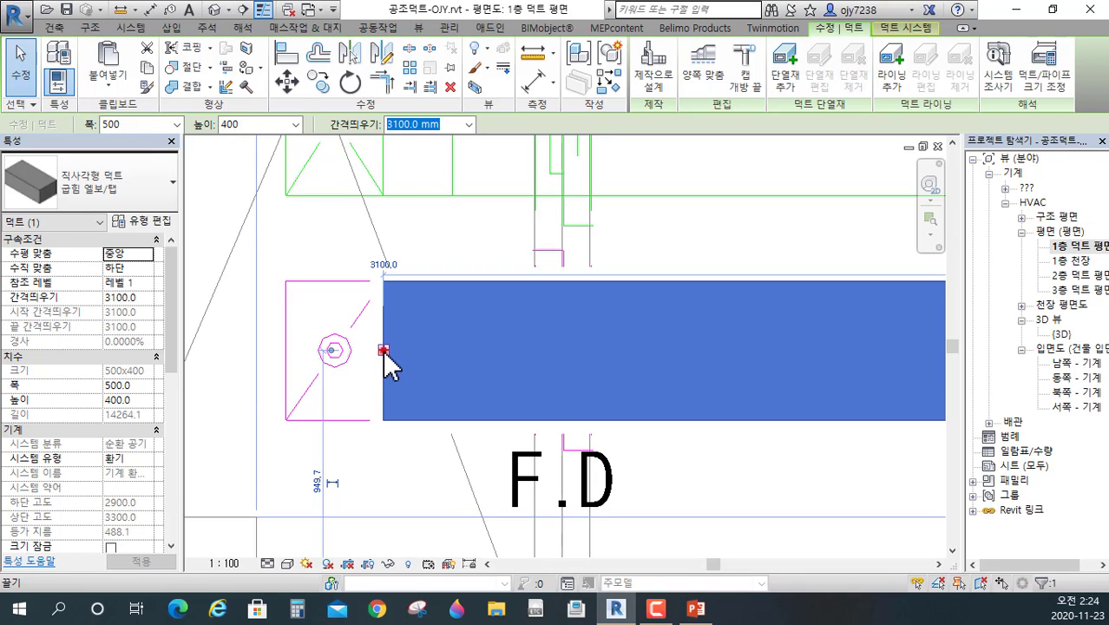
pyautogui.press('Escape')
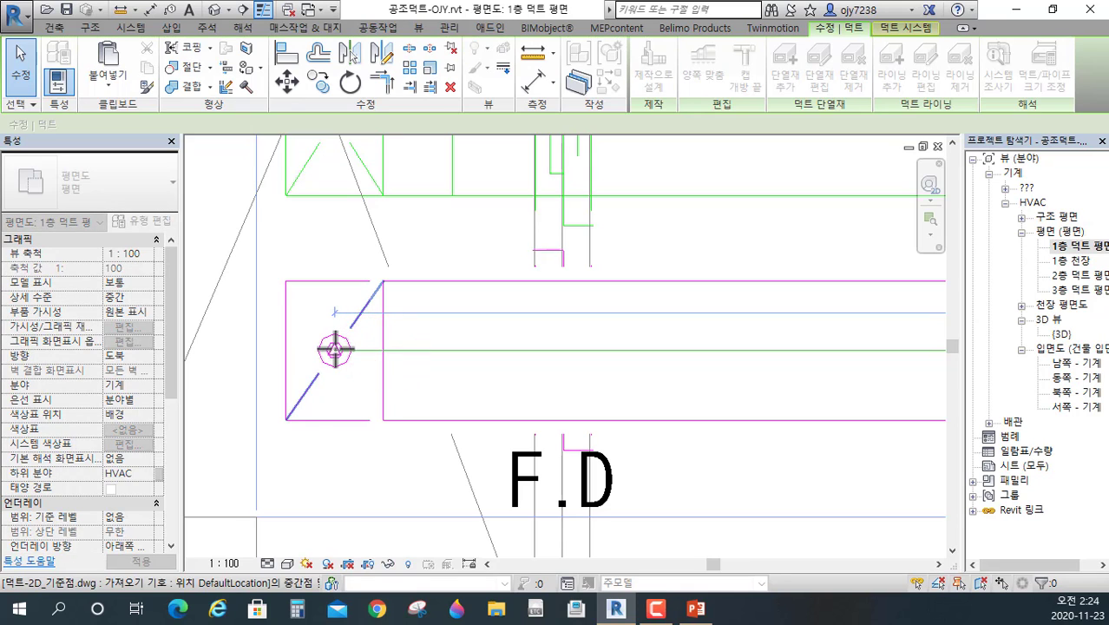
pyautogui.click(335, 350)
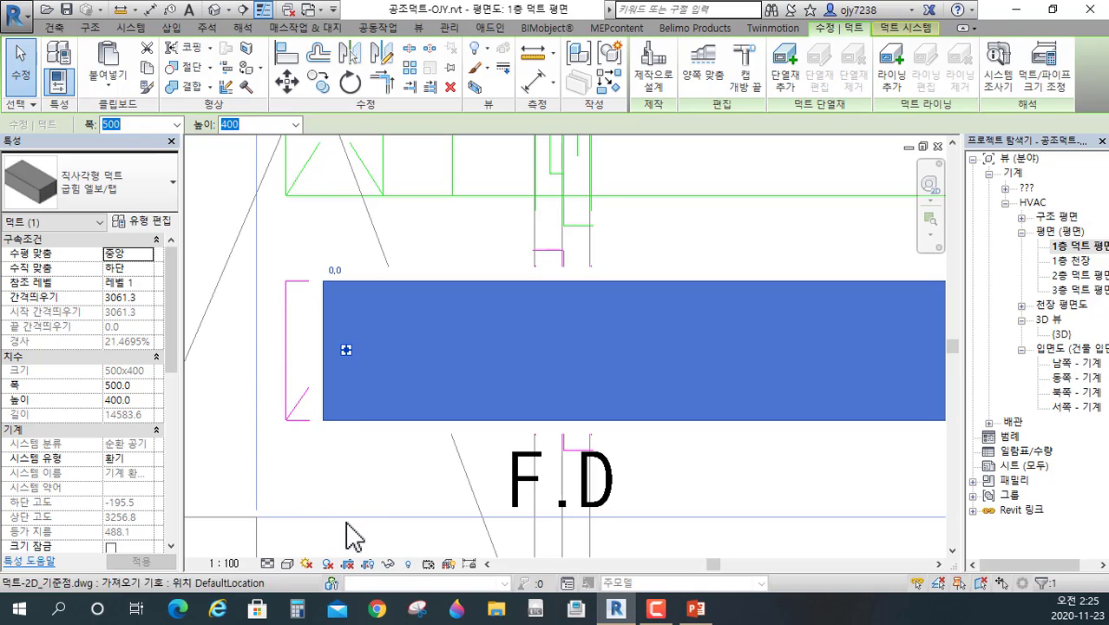
pyautogui.click(384, 523)
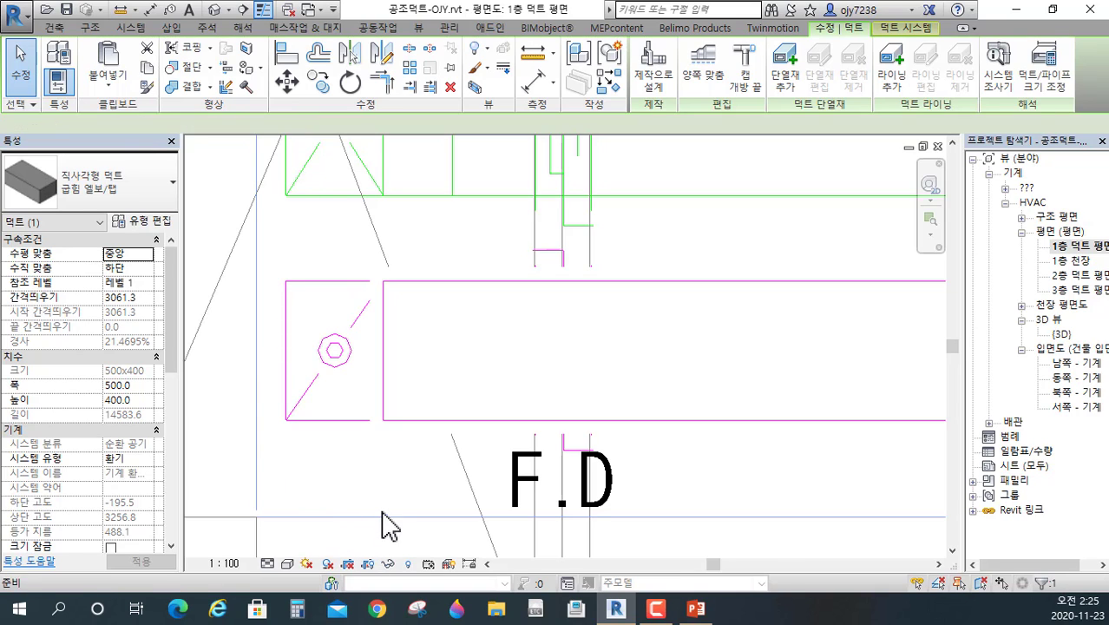
# - Draw a 500x400 duct from the return main's open end to the center of the riser symbol
pyautogui.click(384, 387)
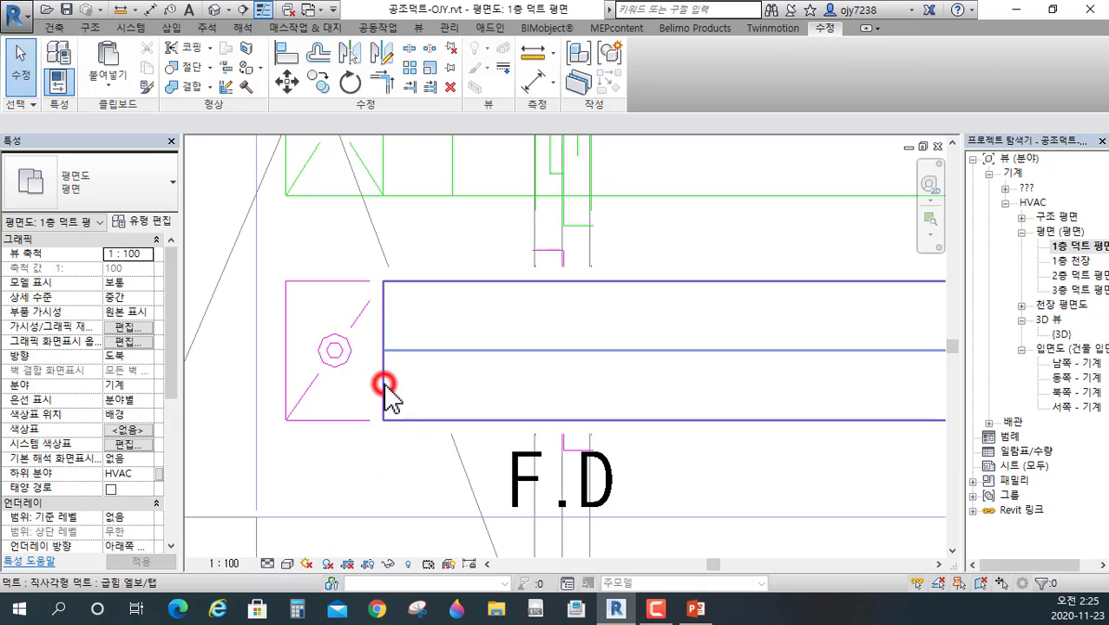
pyautogui.rightClick(385, 352)
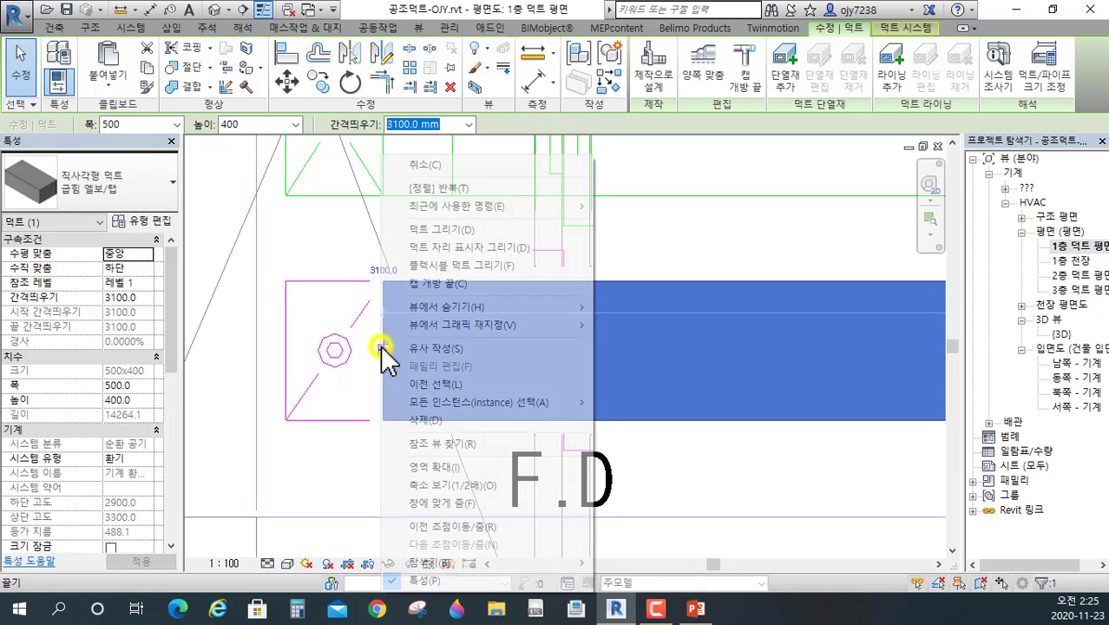
pyautogui.click(447, 229)
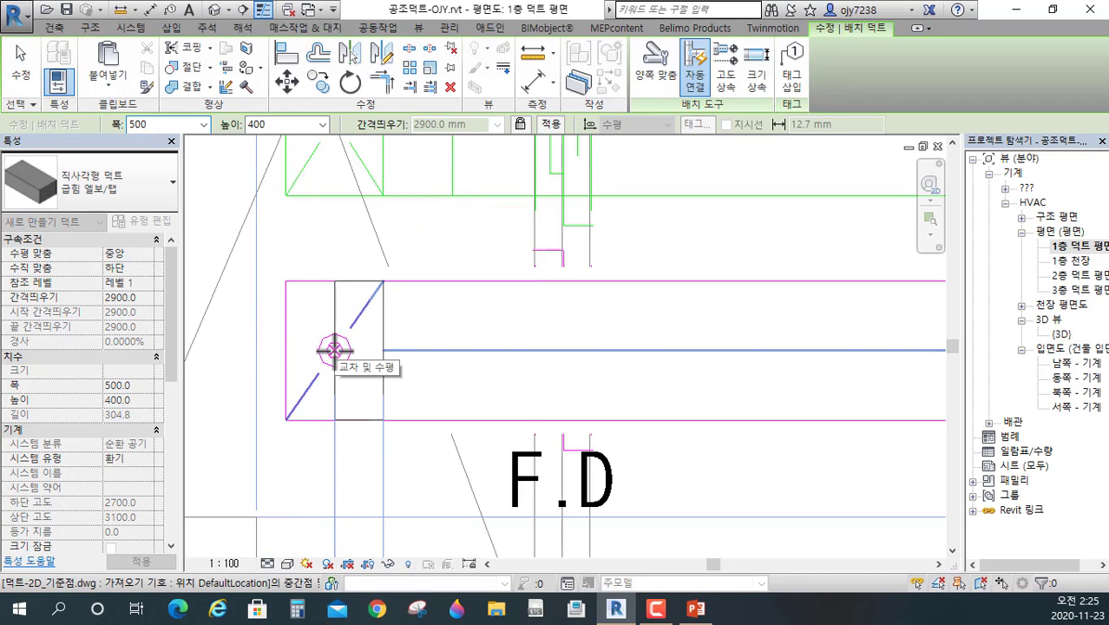
pyautogui.click(334, 350)
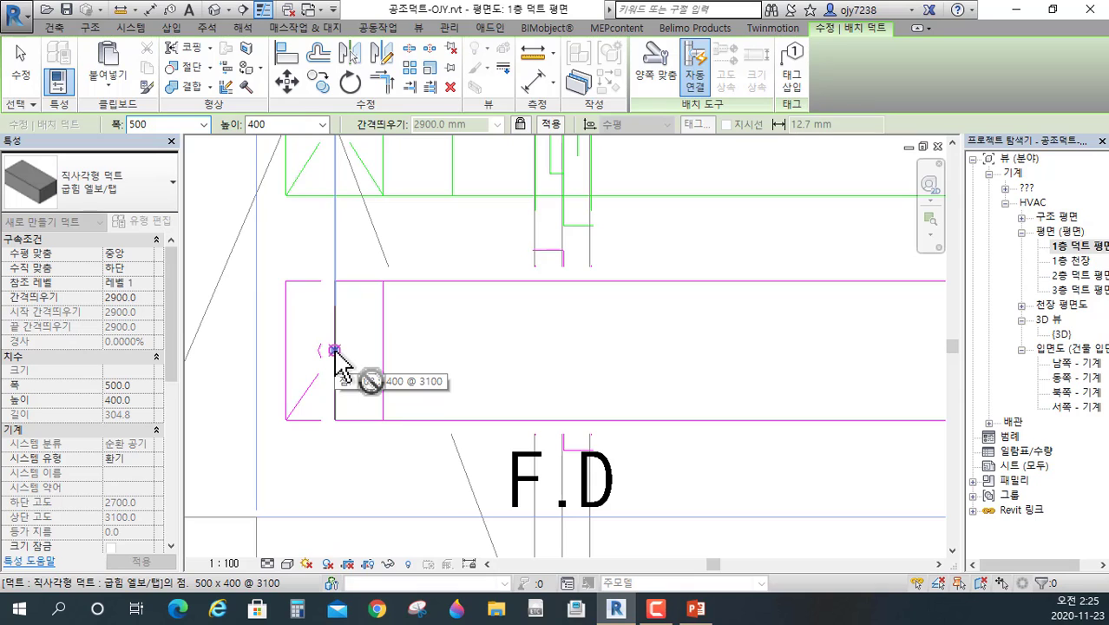
# - Unlock the duct offset, drop a vertical riser duct to 0.0 mm from the symbol's center, and delete the elements reported in the connection error
pyautogui.click(521, 126)
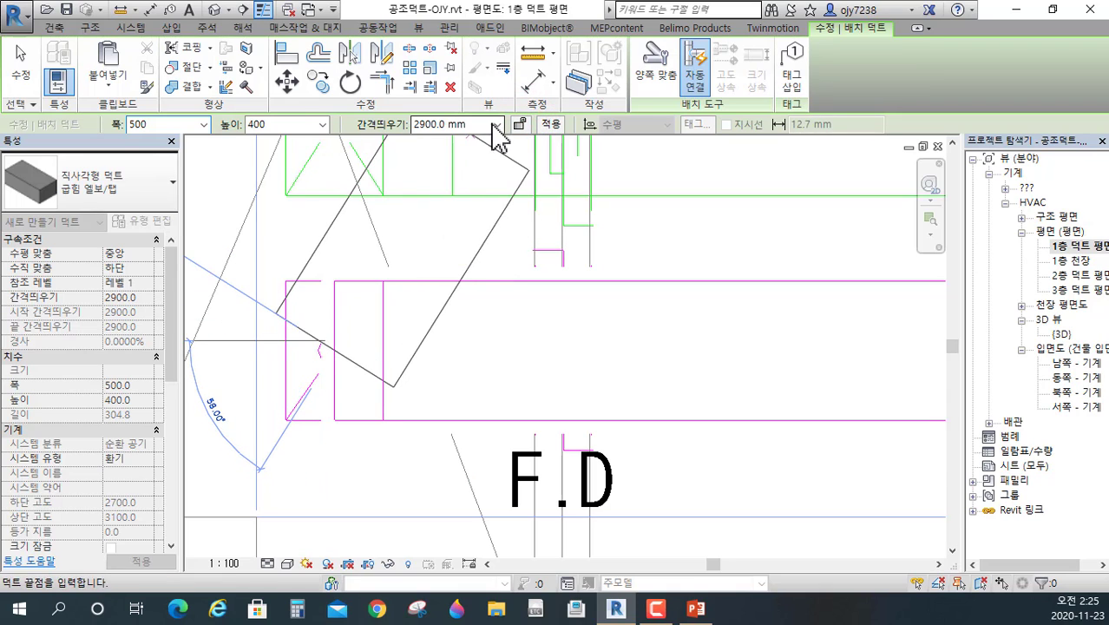
pyautogui.click(500, 126)
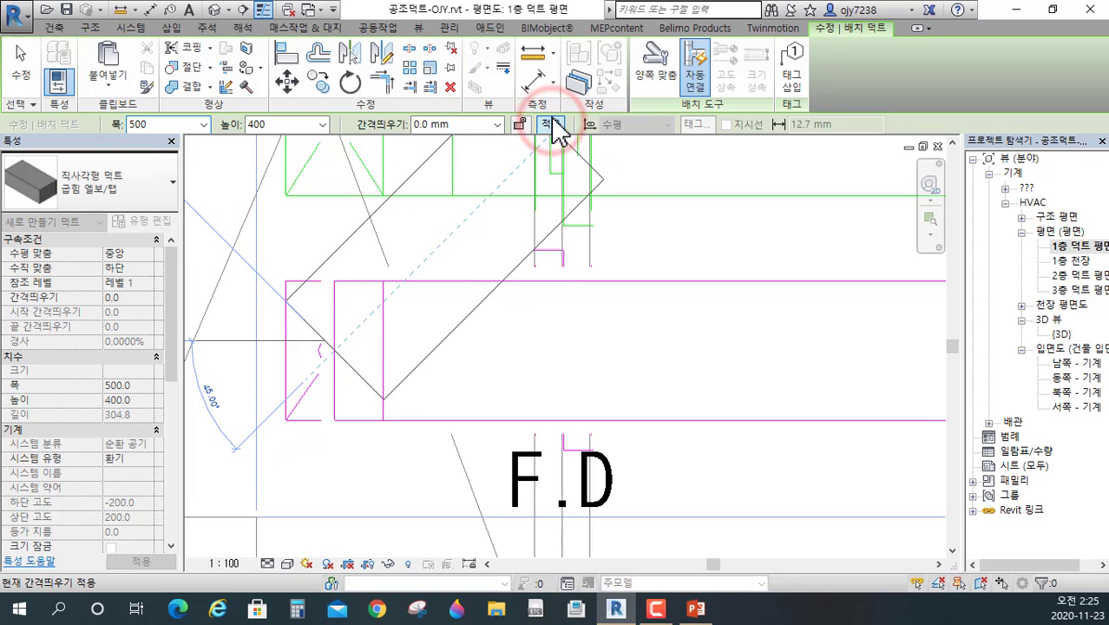
pyautogui.click(547, 160)
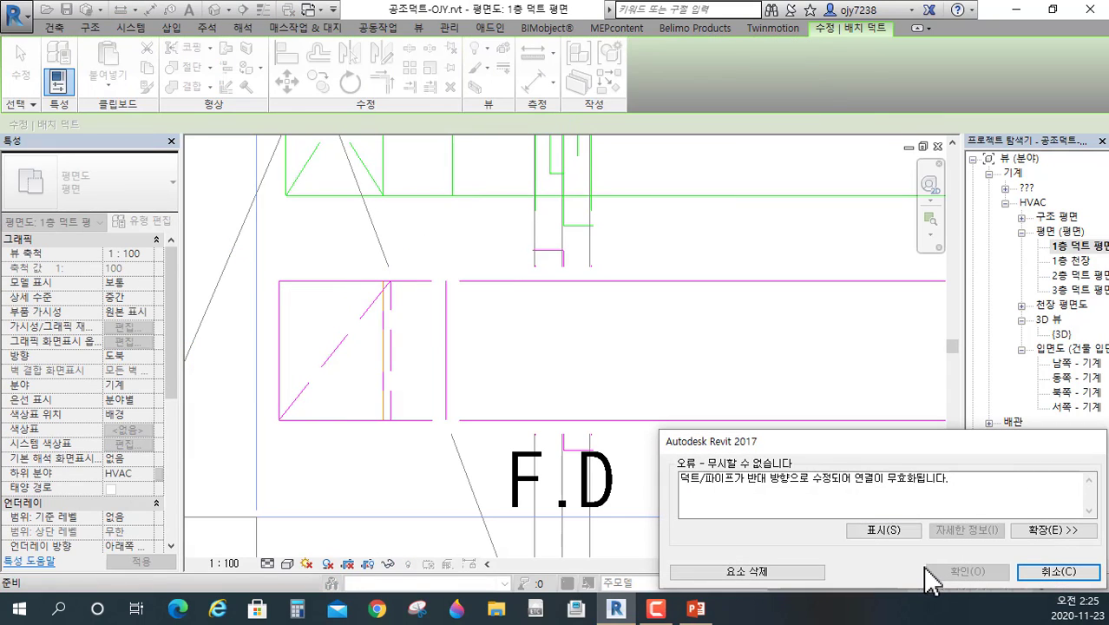
pyautogui.moveTo(816, 453); pyautogui.dragTo(768, 417)
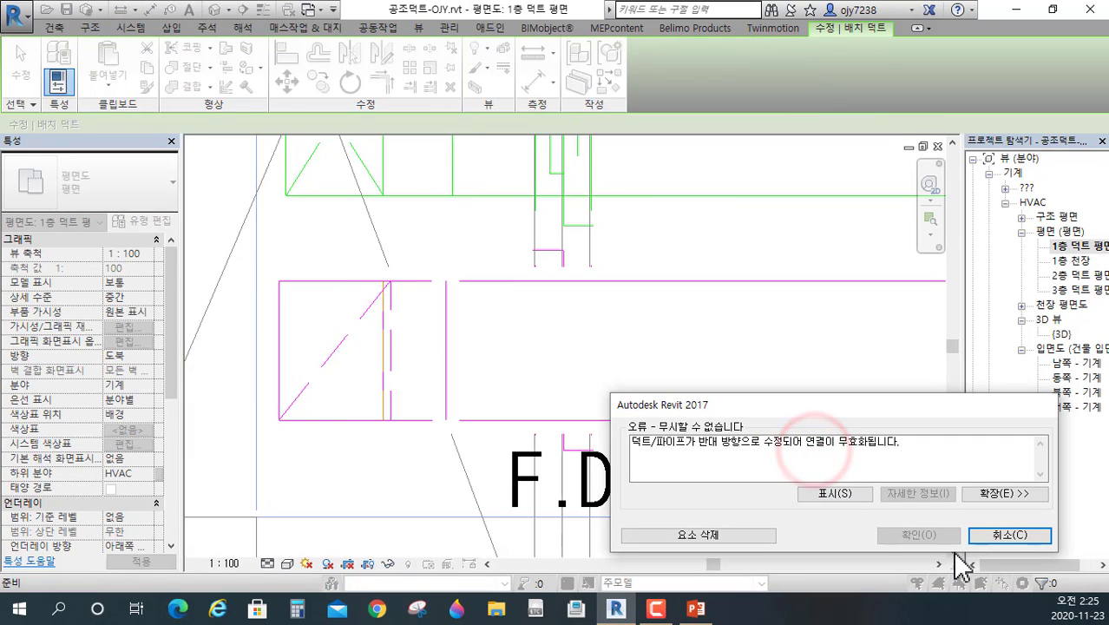
pyautogui.click(768, 534)
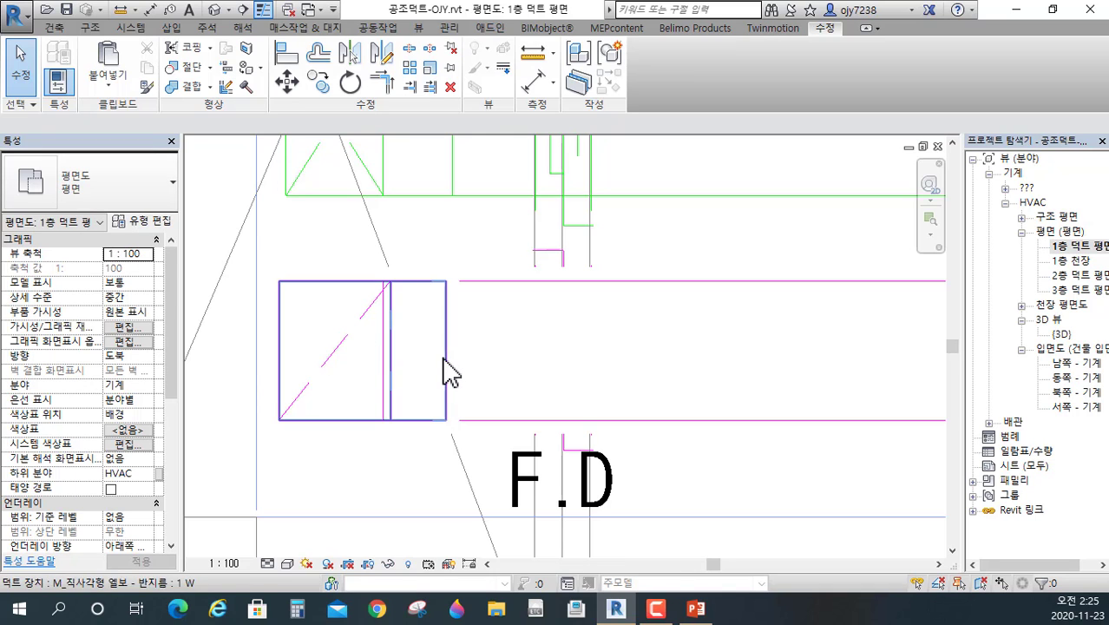
# - Examine the joint between the return main and the riser elbow in 3D and in the 1층 덕트 평면 plan
pyautogui.scroll(-5, 386, 373)
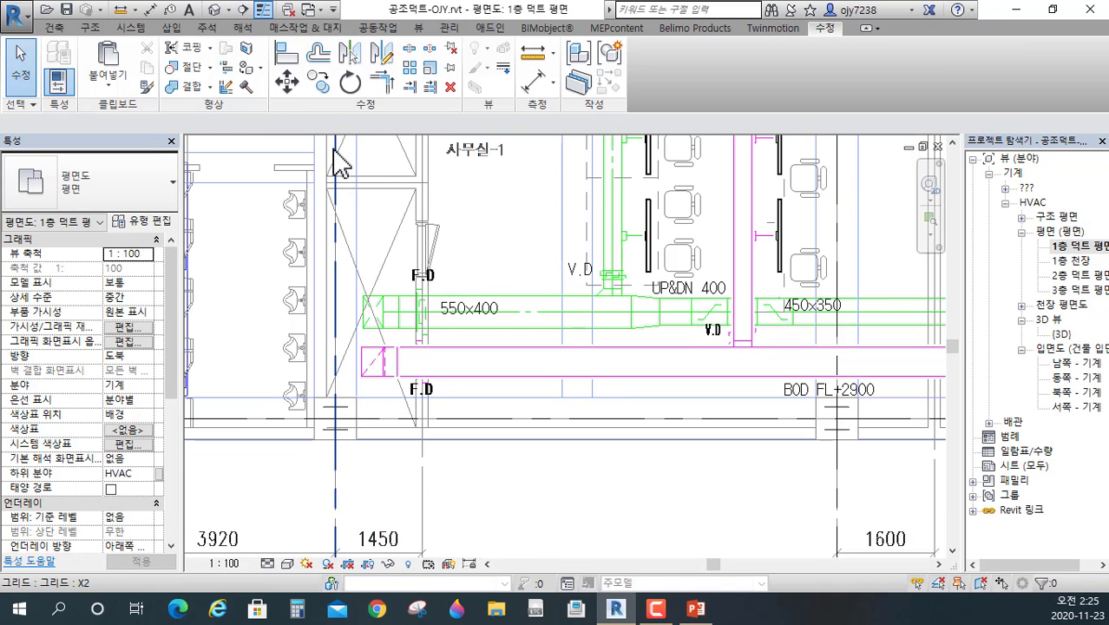
pyautogui.click(216, 10)
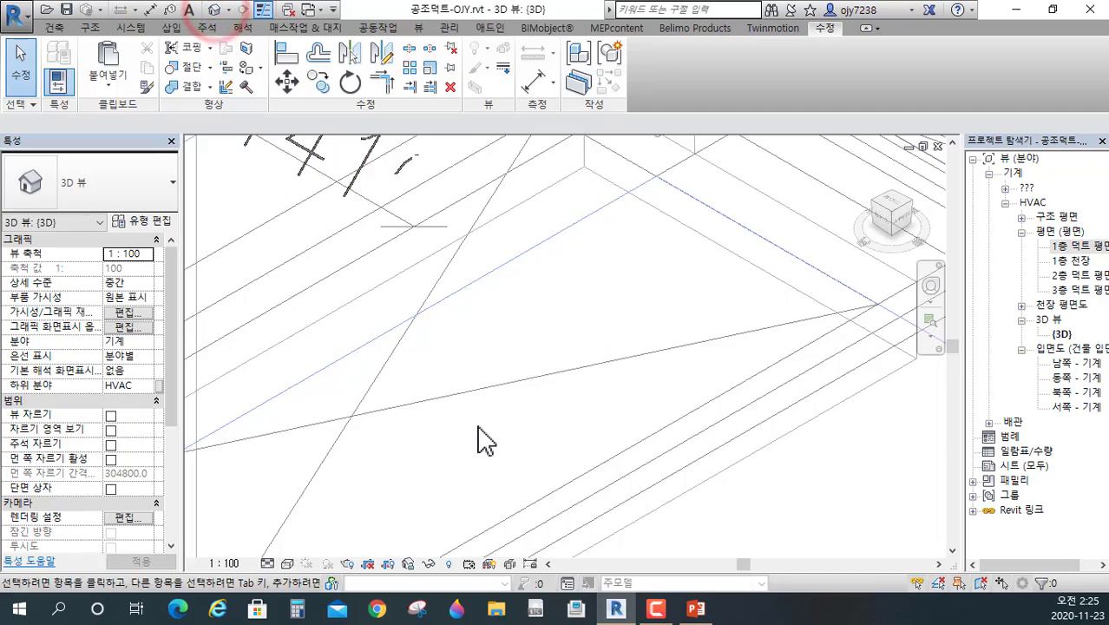
pyautogui.moveTo(491, 422); pyautogui.dragTo(700, 364, button='middle')
pyautogui.scroll(1, 624, 427)
pyautogui.scroll(-1, 512, 343)
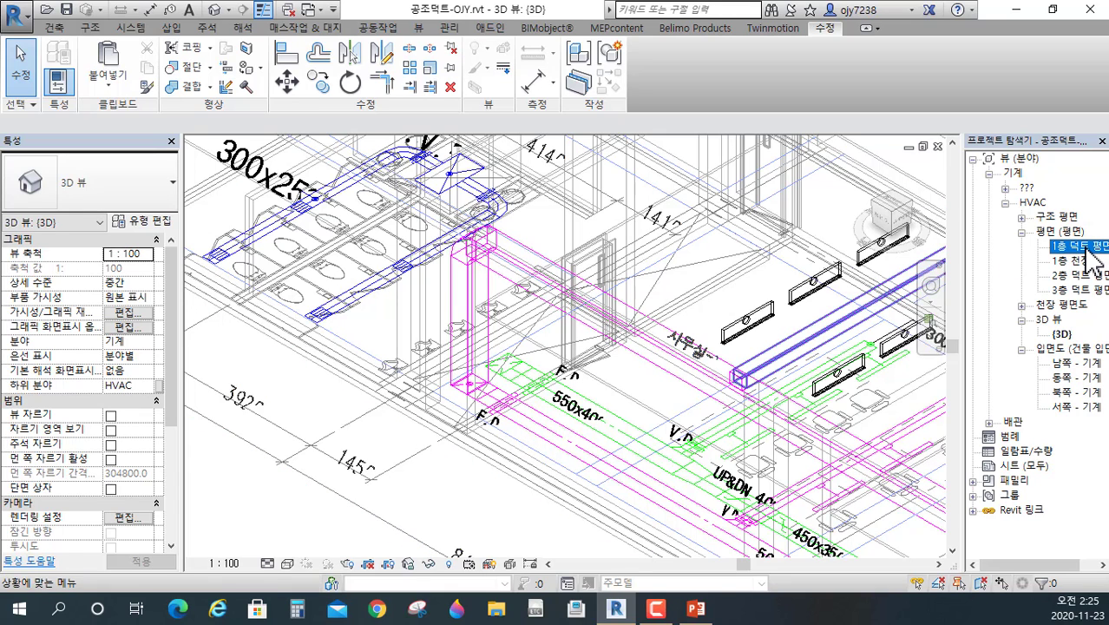
pyautogui.doubleClick(1087, 249)
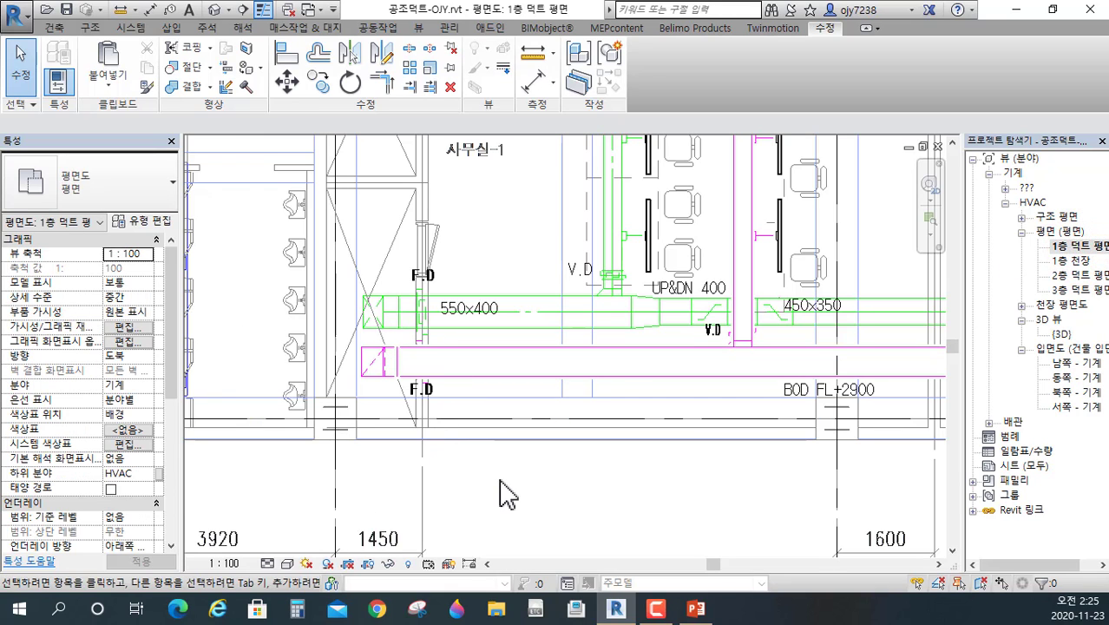
pyautogui.scroll(5, 416, 396)
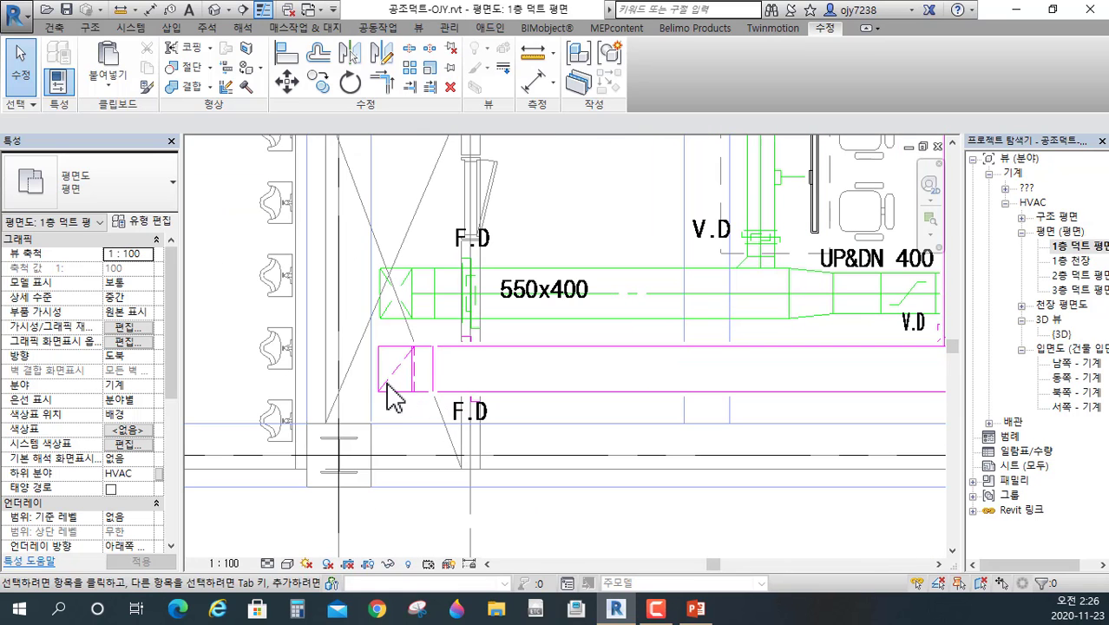
pyautogui.scroll(3, 417, 479)
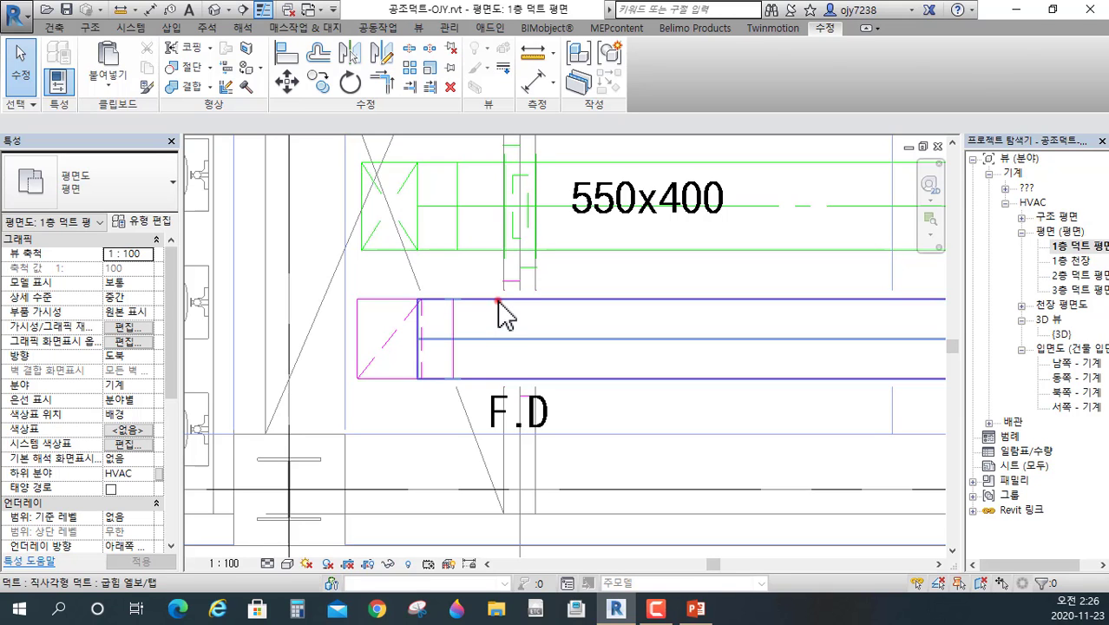
pyautogui.click(378, 300)
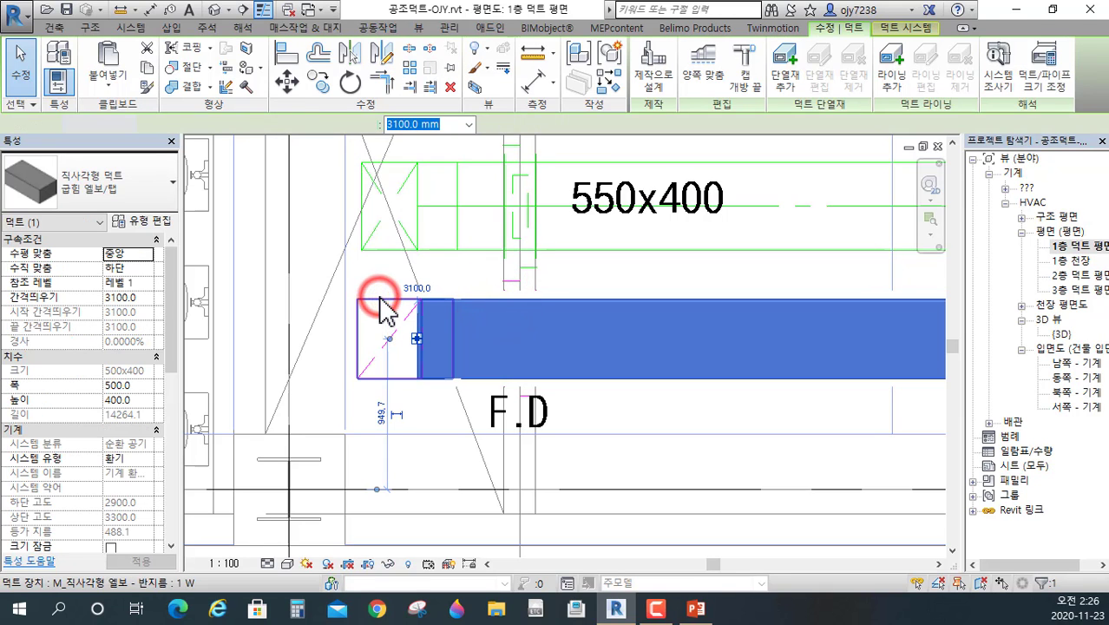
pyautogui.press('Escape')
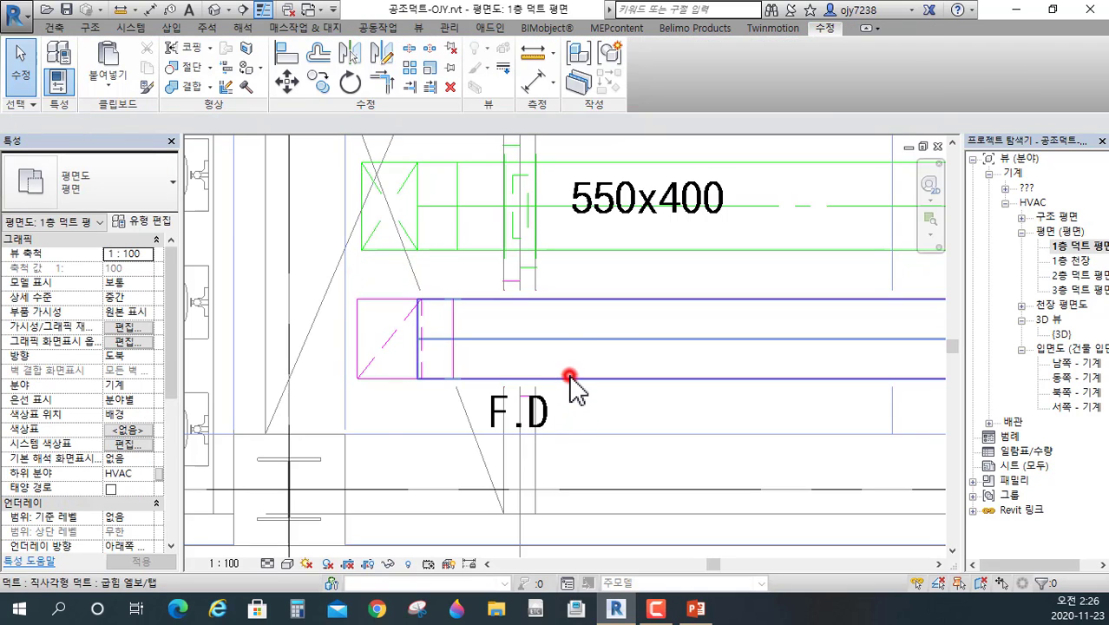
pyautogui.click(569, 377)
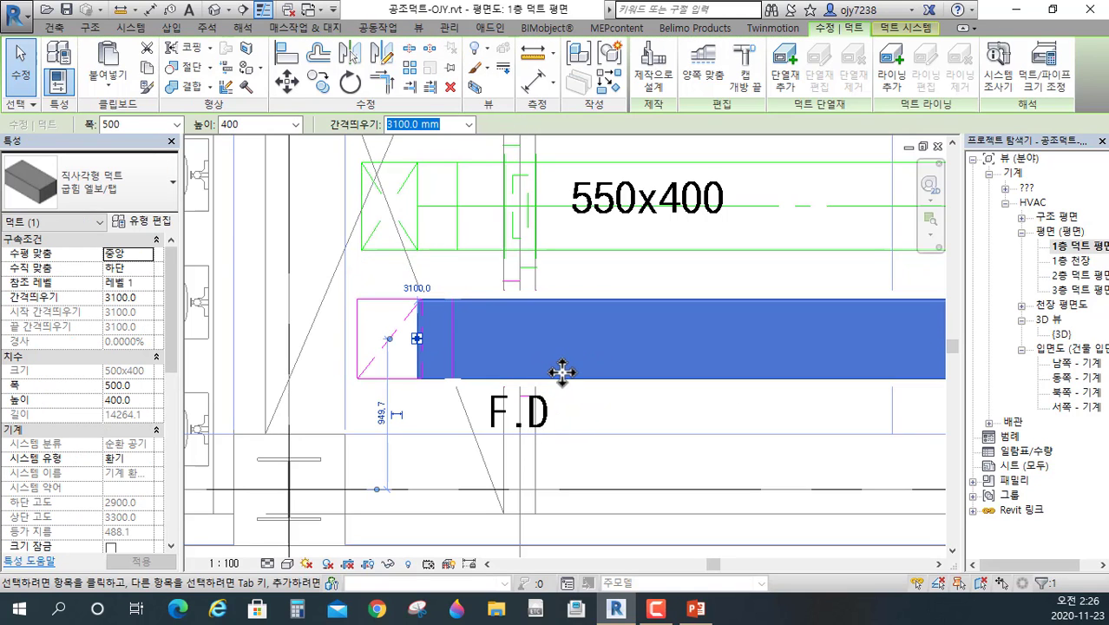
pyautogui.press('Escape')
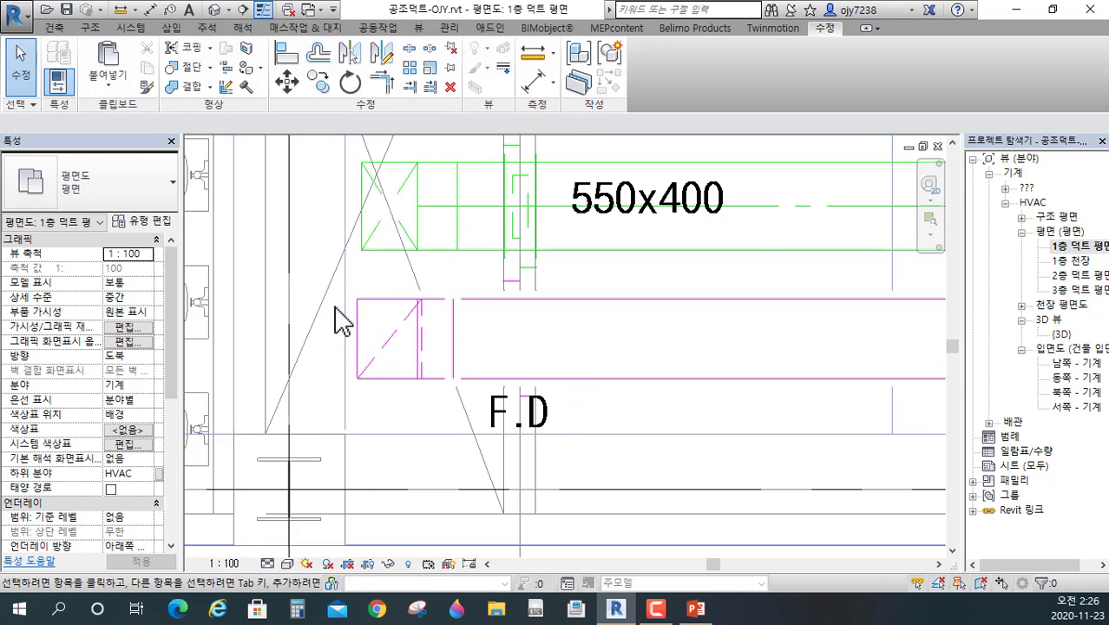
# - Switch to the {3D} view and set its visual style to shaded (음영처리)
pyautogui.click(214, 12)
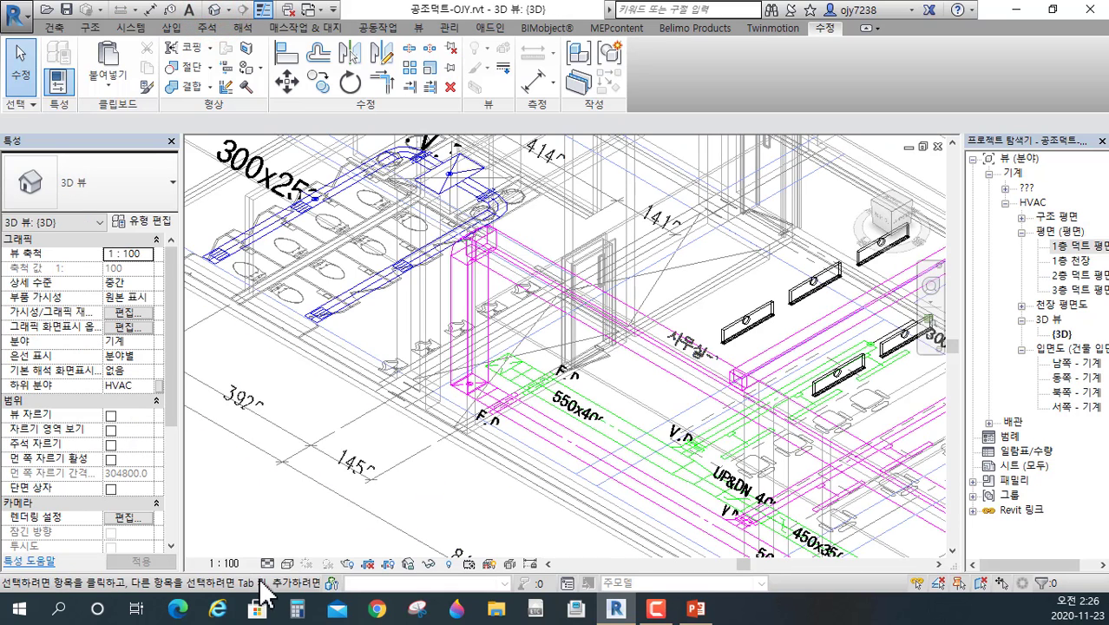
pyautogui.click(279, 547)
pyautogui.click(287, 564)
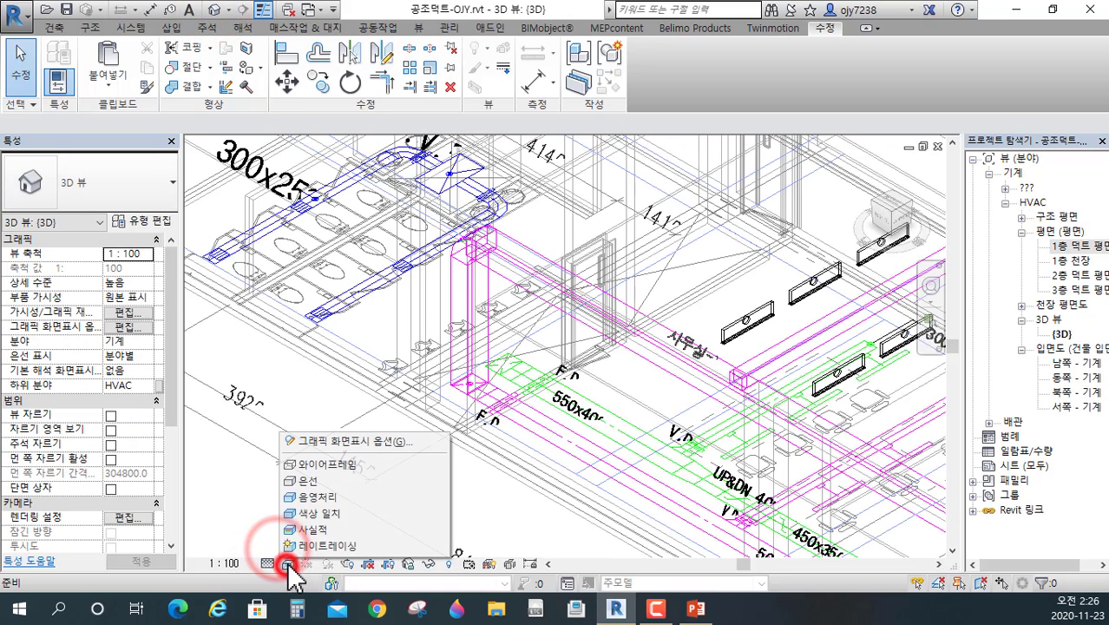
pyautogui.click(313, 497)
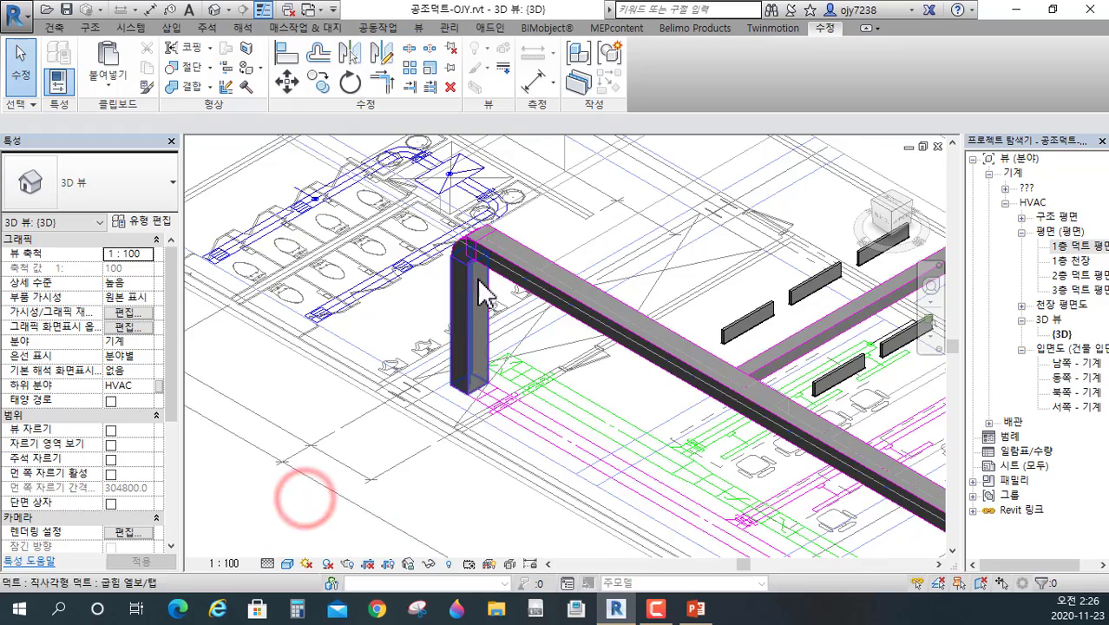
# - Pull the return main's overlapping end back onto the riser elbow's horizontal opening in the 3D view so the two connect
pyautogui.scroll(5, 486, 252)
pyautogui.moveTo(550, 413); pyautogui.dragTo(460, 497, button='middle')
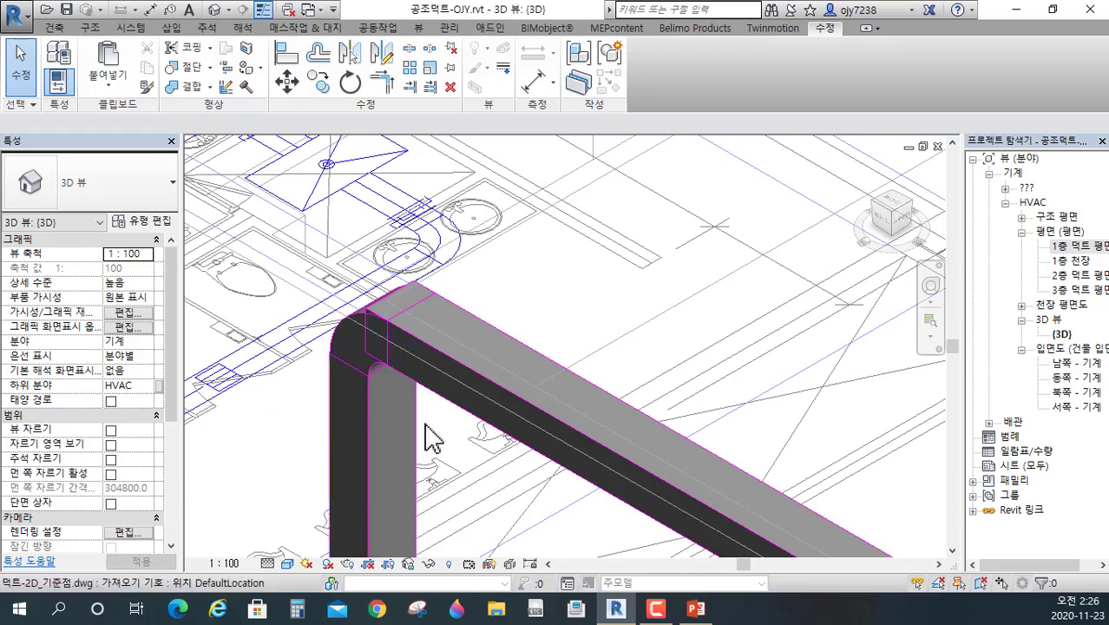
pyautogui.click(371, 322)
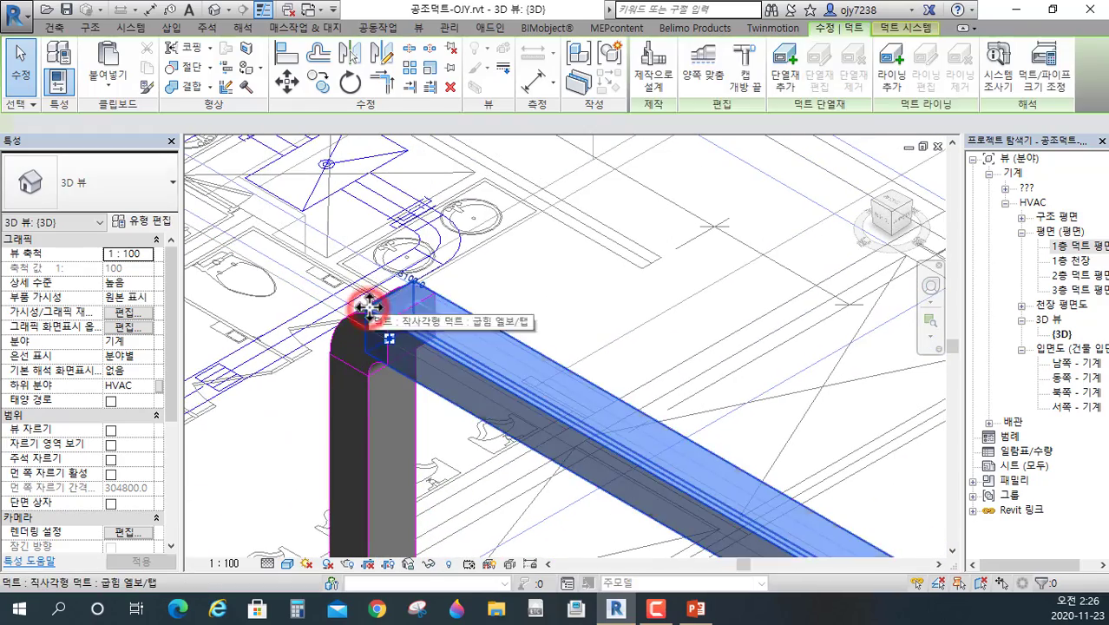
pyautogui.scroll(4, 423, 395)
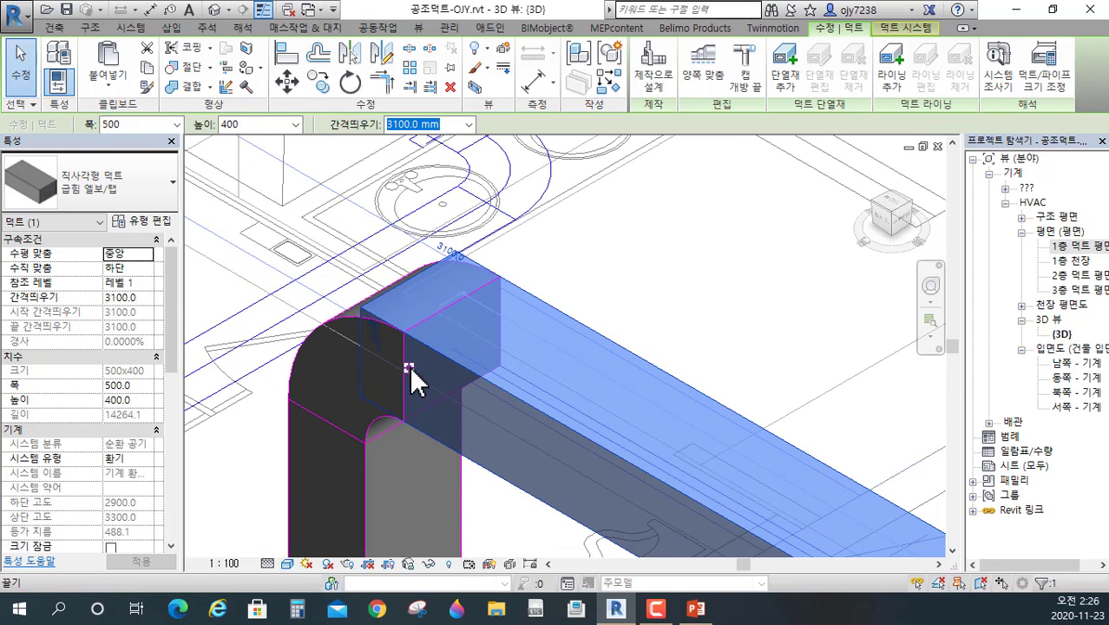
pyautogui.click(409, 374)
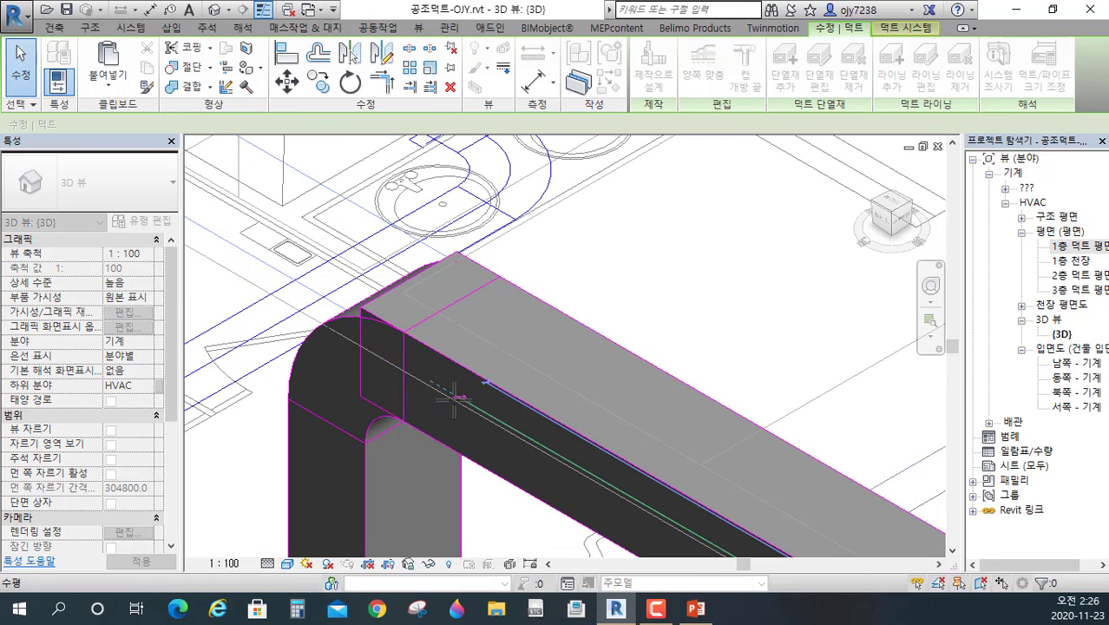
pyautogui.click(421, 433)
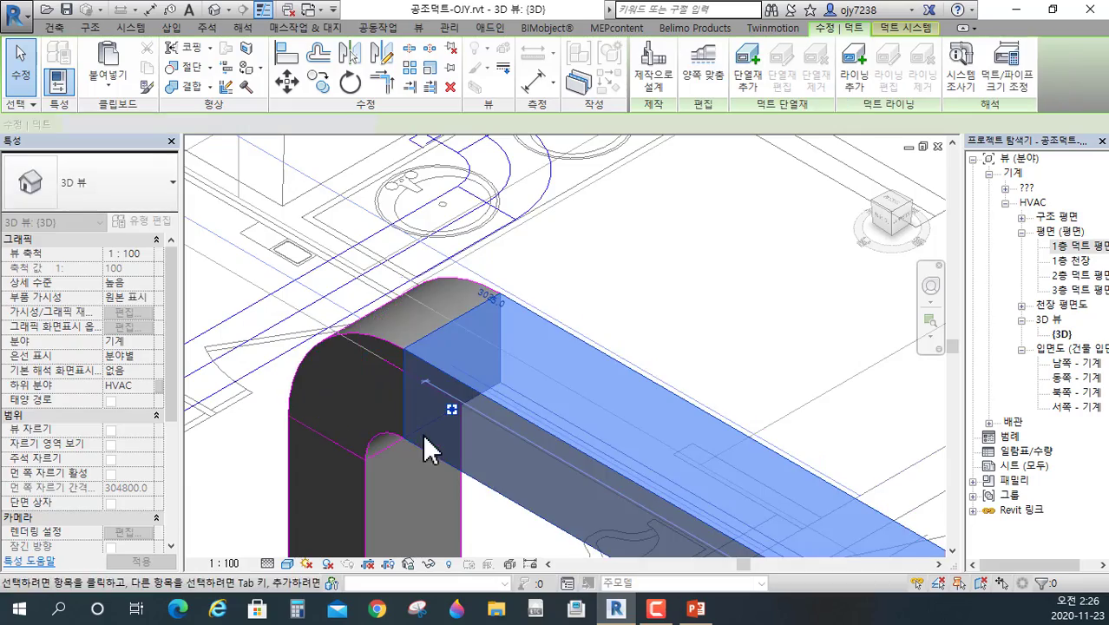
pyautogui.scroll(-4, 416, 427)
pyautogui.scroll(-3, 398, 438)
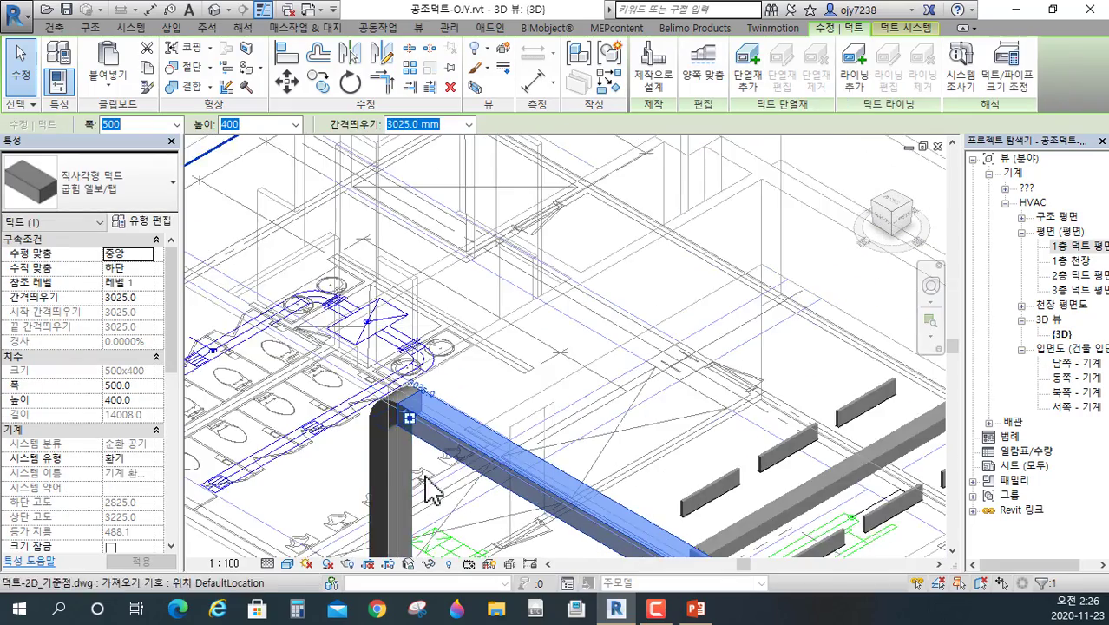
pyautogui.moveTo(427, 488); pyautogui.dragTo(273, 302, button='middle')
pyautogui.click(321, 325)
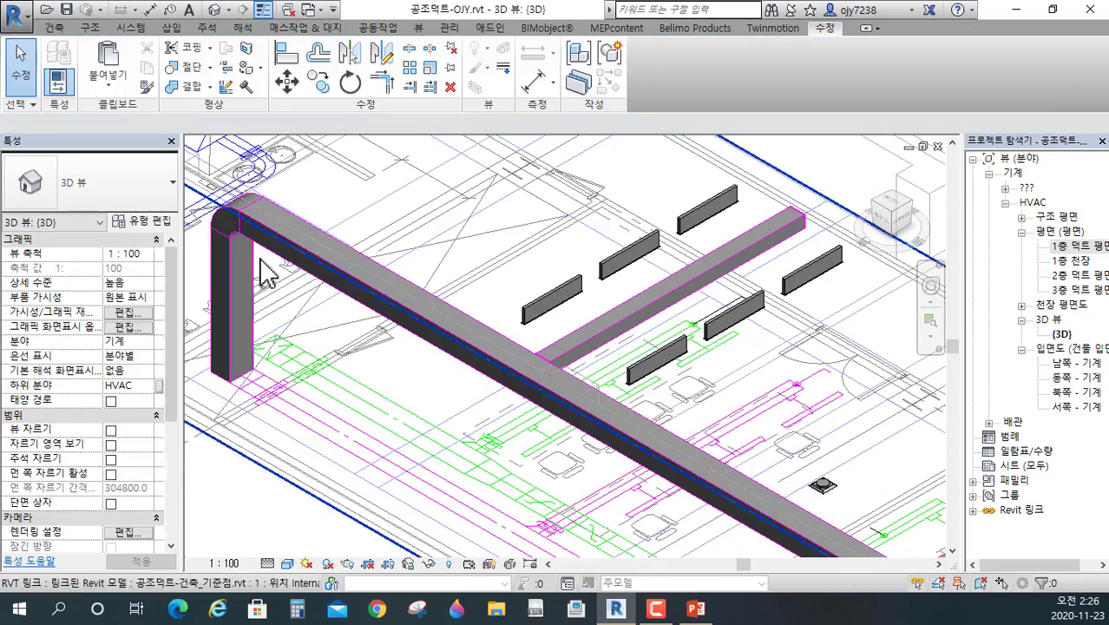
pyautogui.scroll(3, 276, 251)
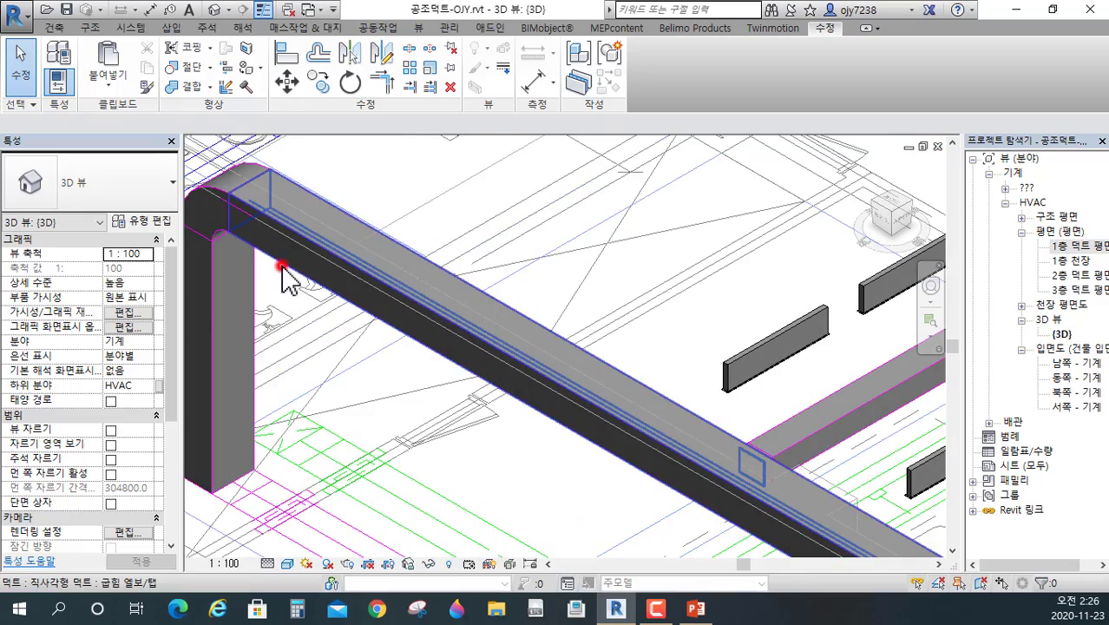
# - Examine the return main, its riser elbow and the branch connections from several angles in the 3D view
pyautogui.click(282, 265)
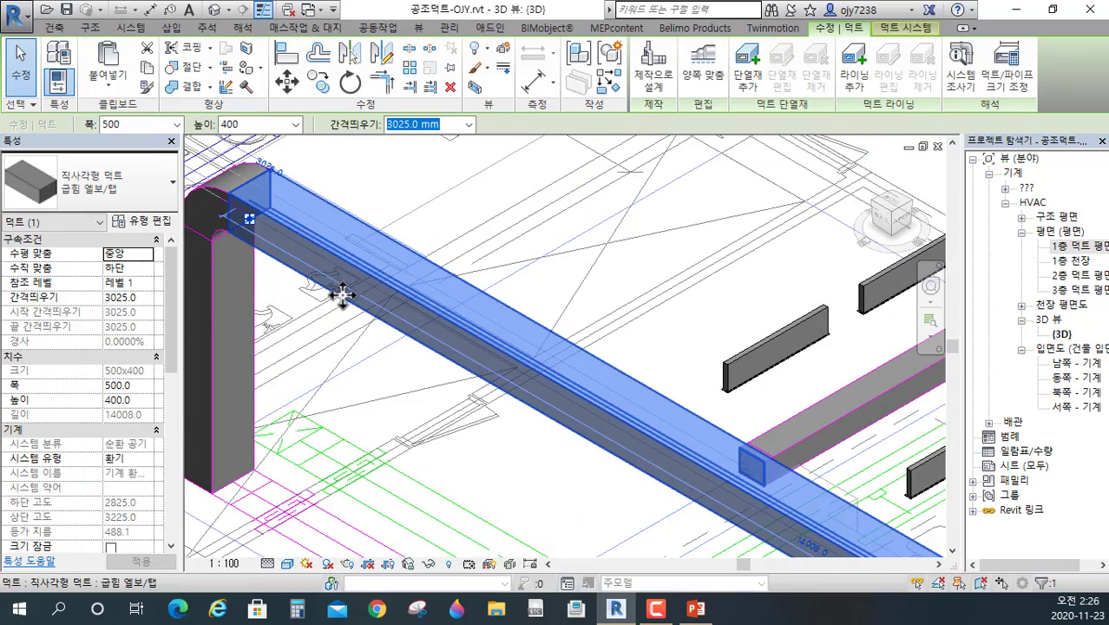
pyautogui.scroll(-5, 342, 296)
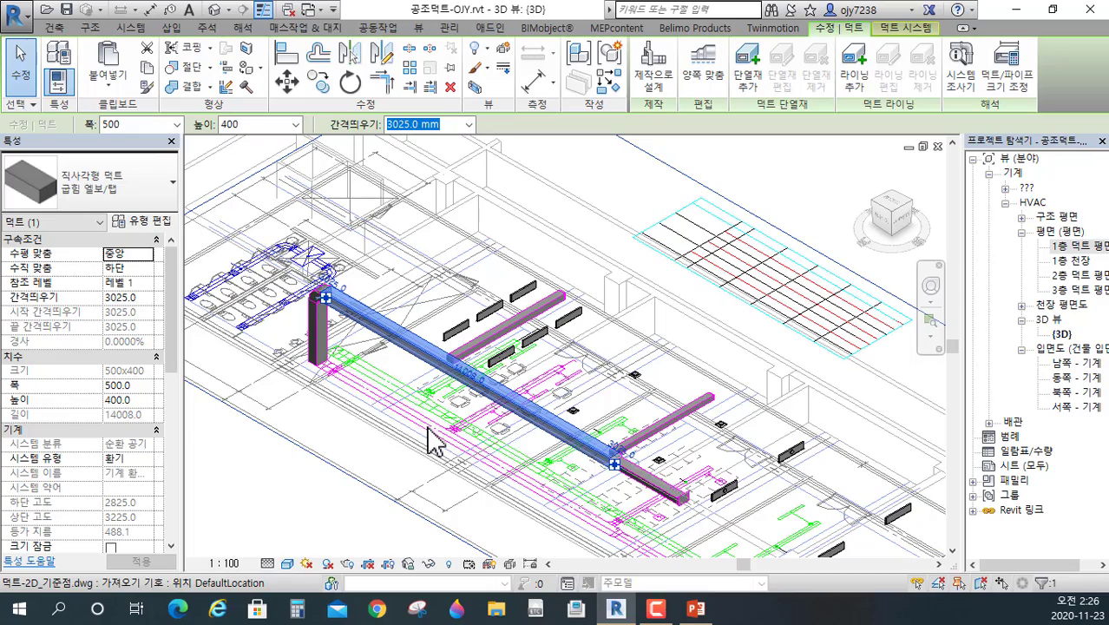
pyautogui.scroll(5, 426, 408)
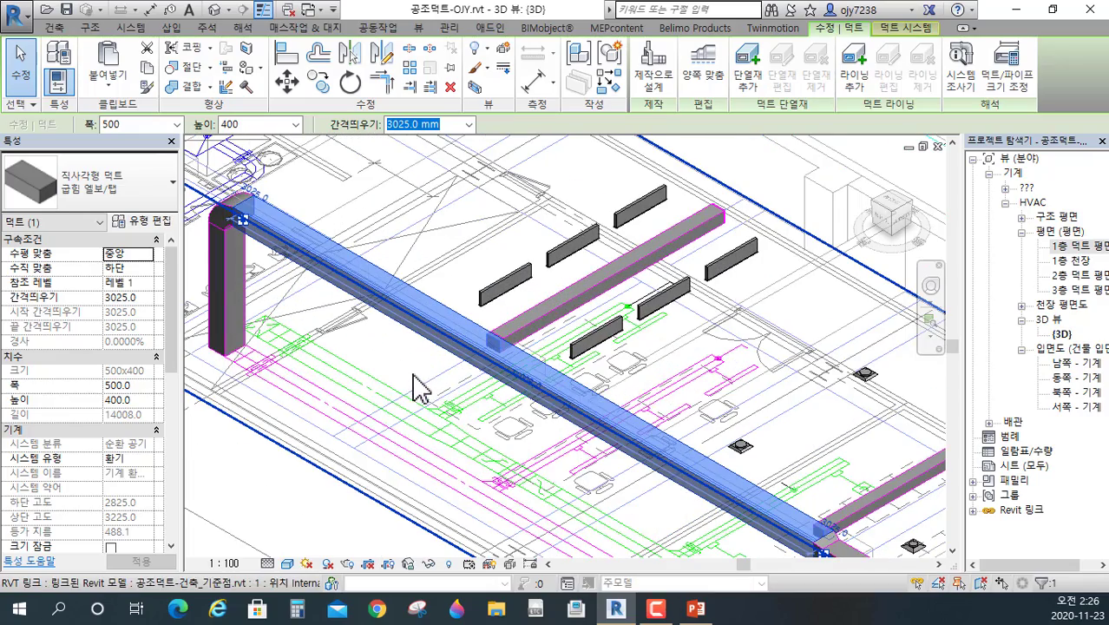
pyautogui.press('Escape')
pyautogui.scroll(-3, 418, 393)
pyautogui.moveTo(421, 396); pyautogui.dragTo(438, 378, button='middle')
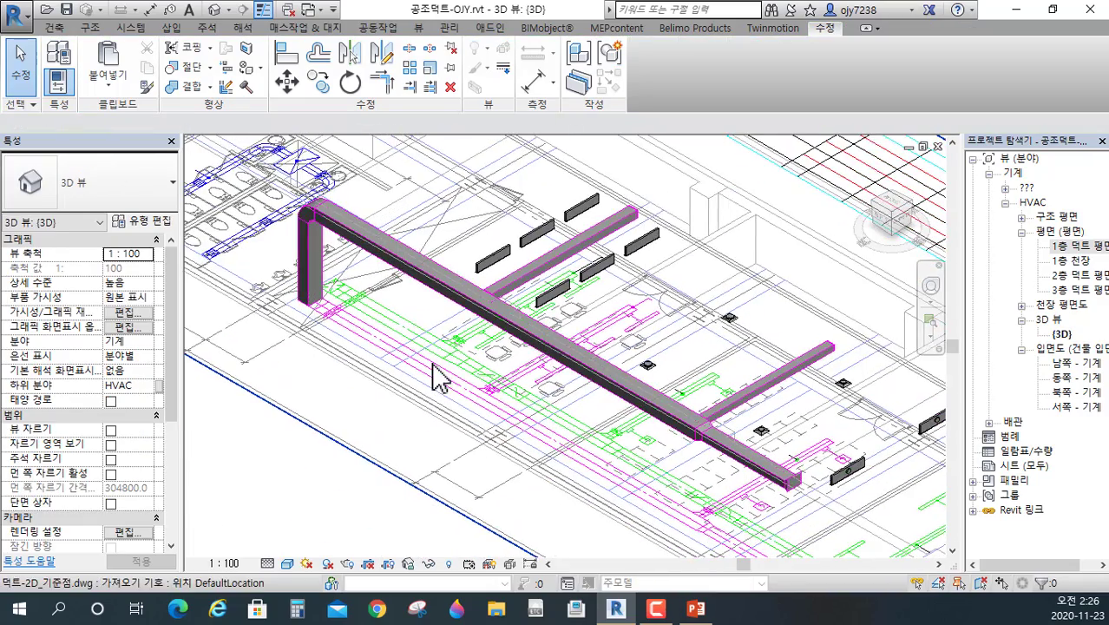
pyautogui.moveTo(648, 410); pyautogui.dragTo(393, 444, button='middle')
pyautogui.scroll(4, 329, 379)
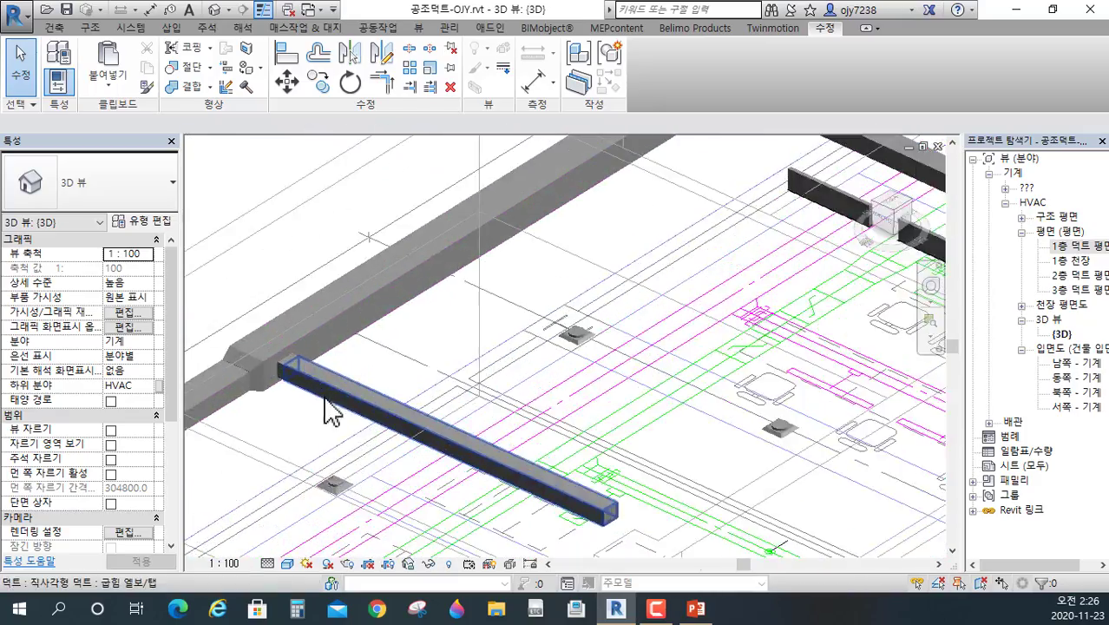
pyautogui.scroll(-3, 478, 354)
pyautogui.scroll(3, 351, 521)
pyautogui.scroll(-2, 351, 521)
pyautogui.moveTo(396, 476); pyautogui.dragTo(633, 328, button='middle')
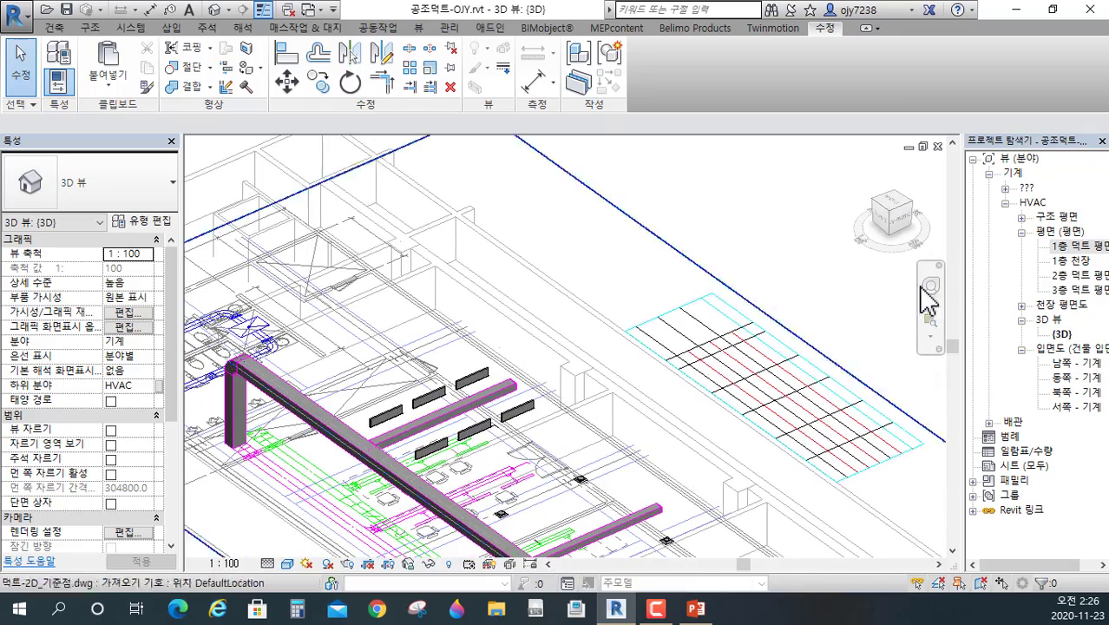
# - Open the 1층 덕트 평면 plan and start a new rectangular duct with automatic connection off and a width of 550
pyautogui.doubleClick(1078, 247)
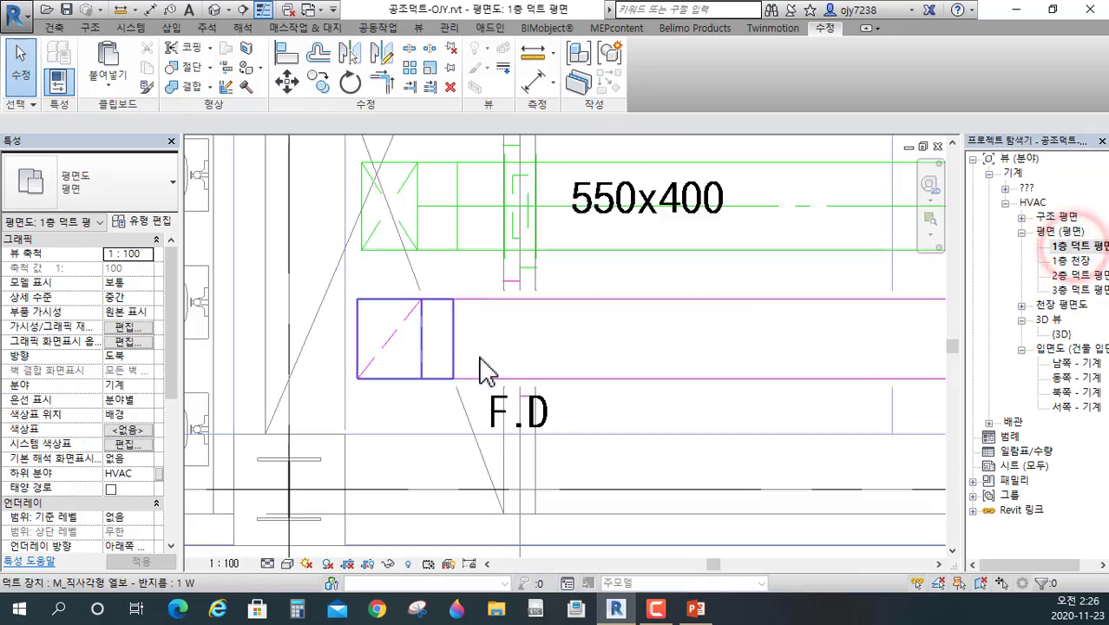
pyautogui.scroll(-2, 448, 349)
pyautogui.scroll(-1, 473, 369)
pyautogui.moveTo(483, 378); pyautogui.dragTo(396, 434, button='middle')
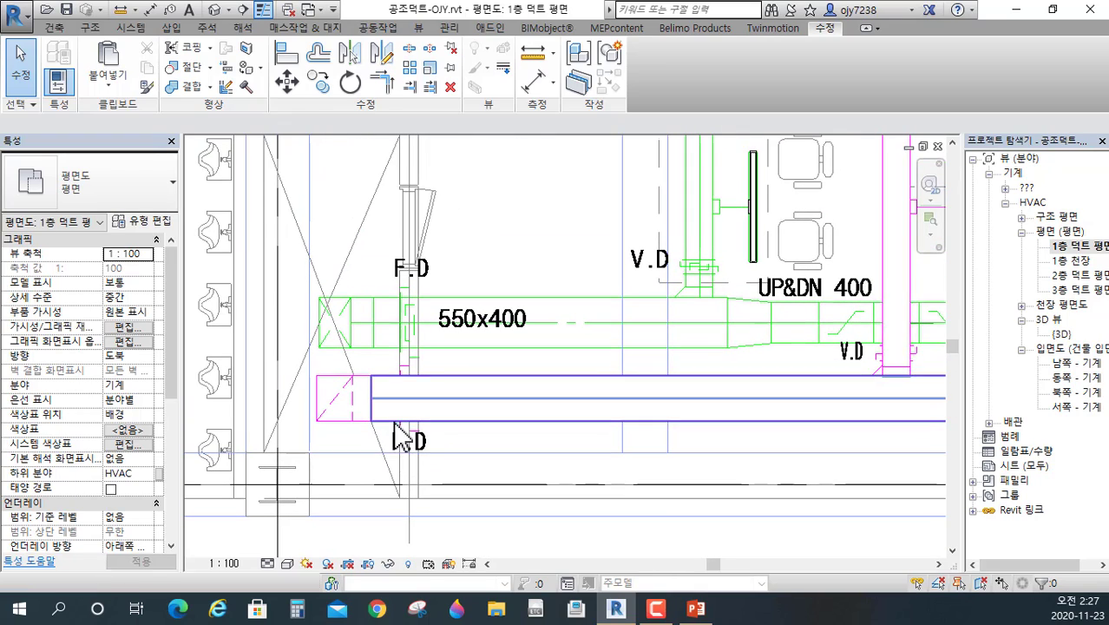
pyautogui.scroll(-2, 365, 491)
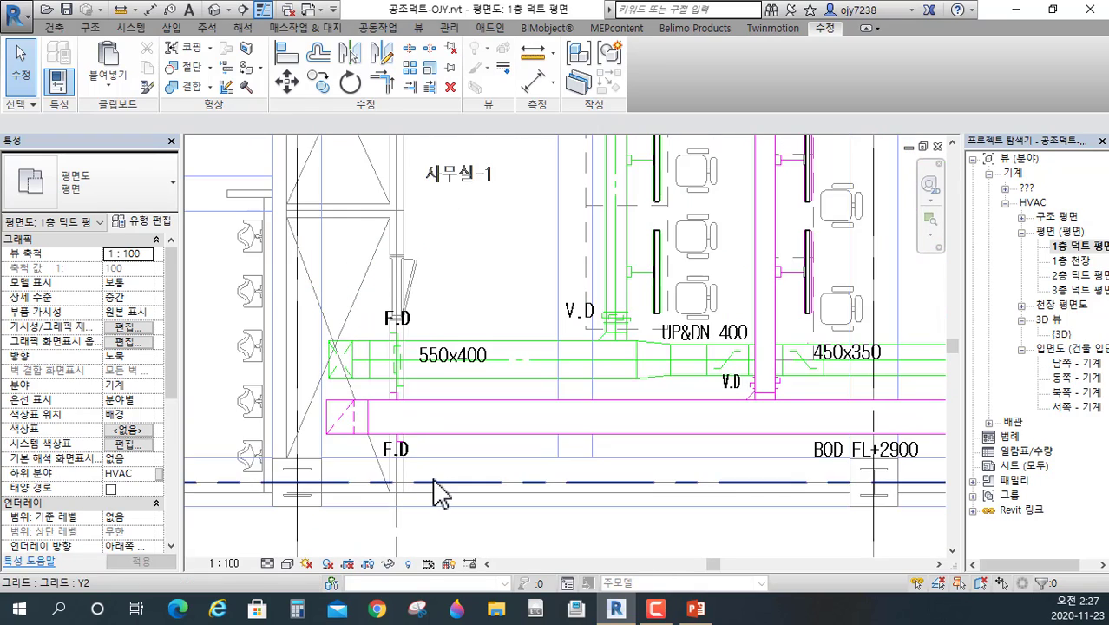
pyautogui.moveTo(441, 485); pyautogui.dragTo(415, 530, button='middle')
pyautogui.scroll(-1, 451, 540)
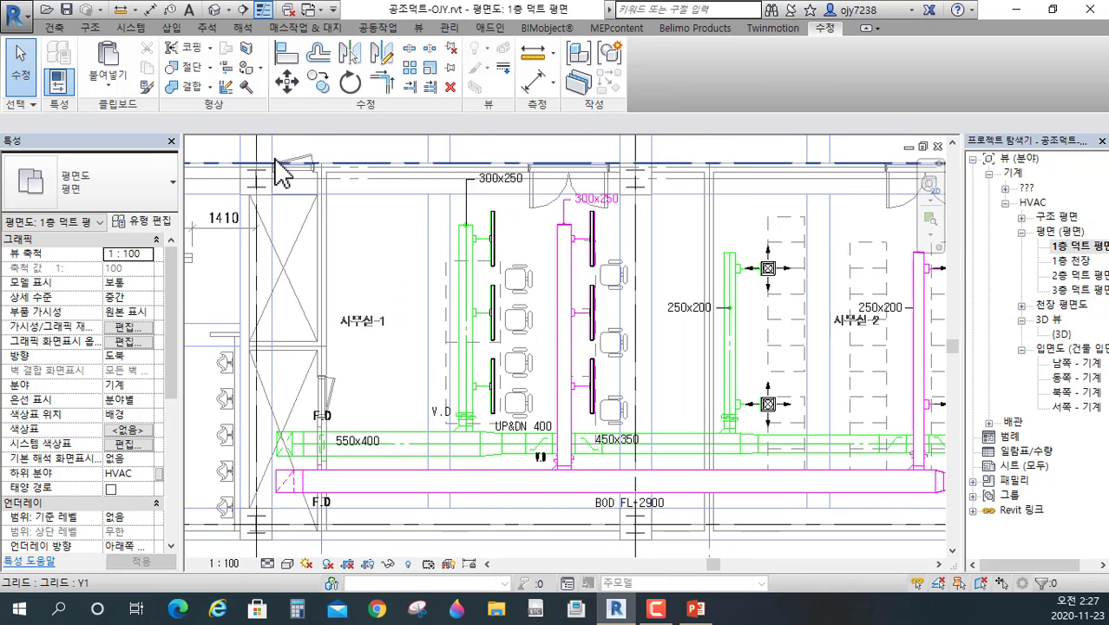
pyautogui.click(131, 30)
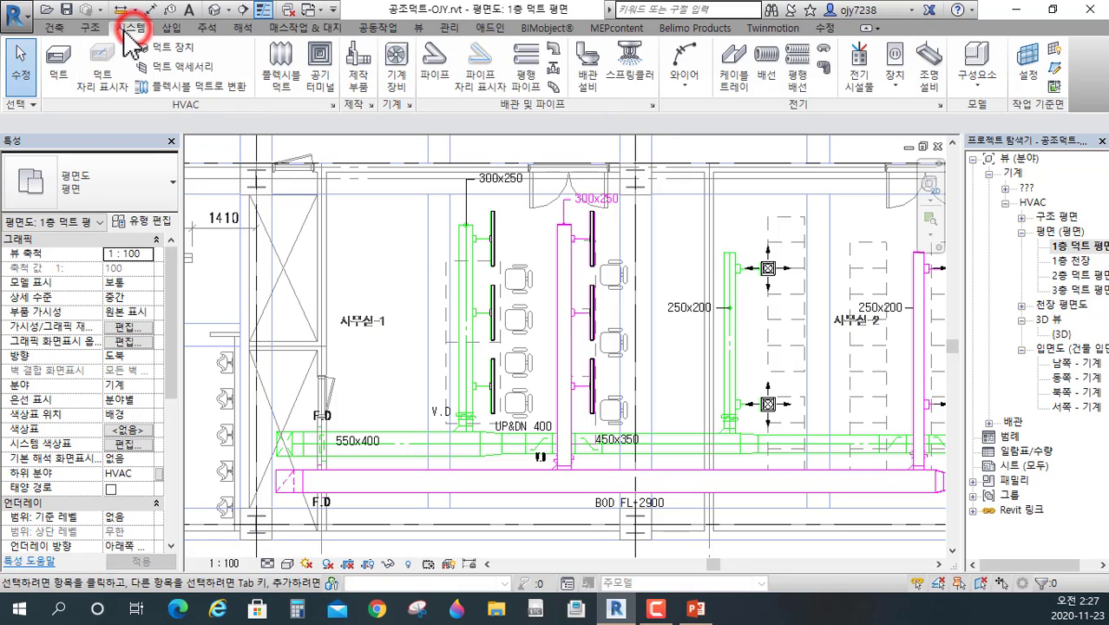
pyautogui.click(54, 61)
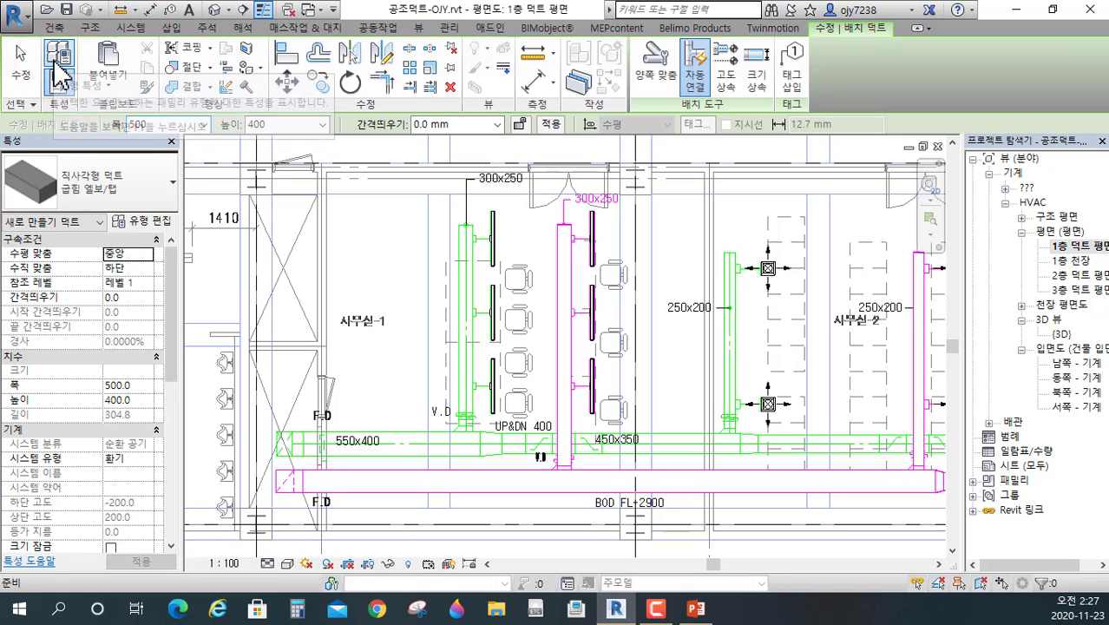
pyautogui.click(695, 65)
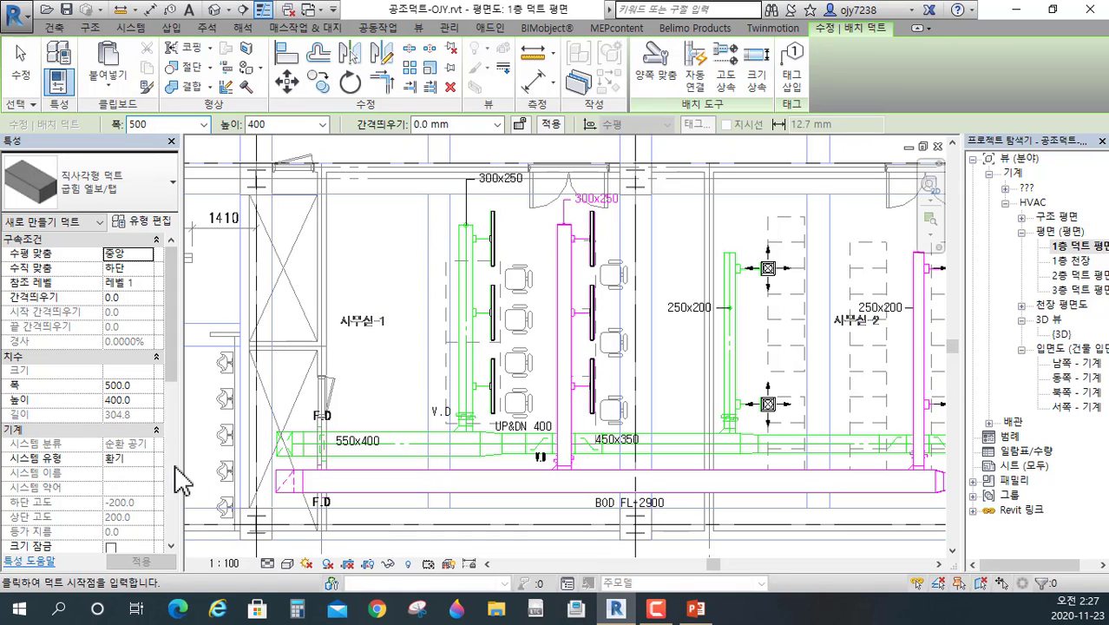
pyautogui.click(204, 124)
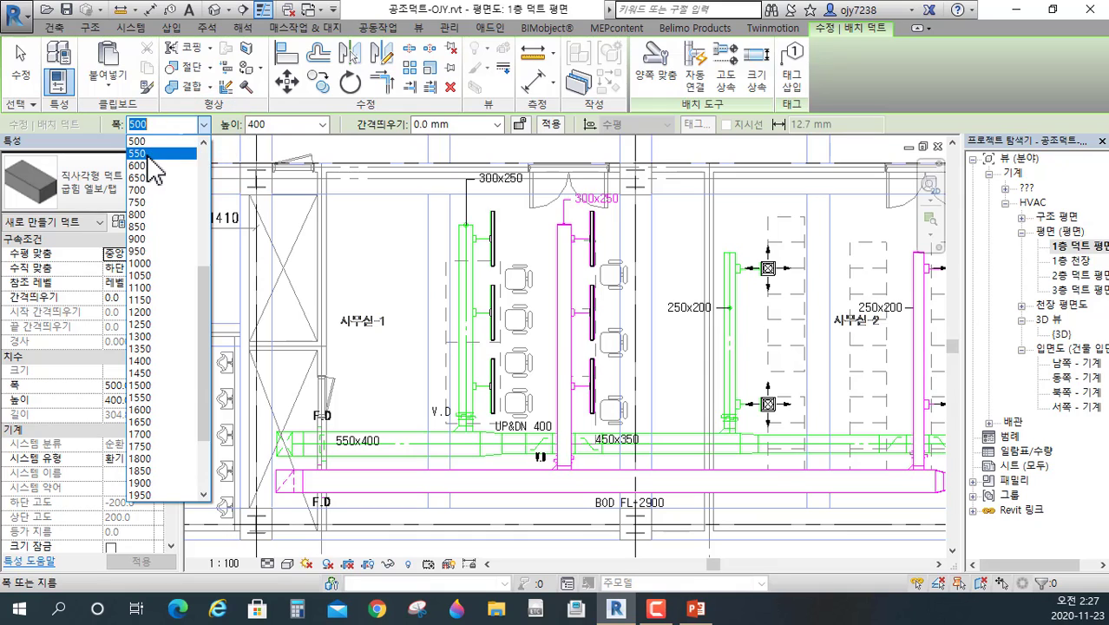
pyautogui.click(149, 154)
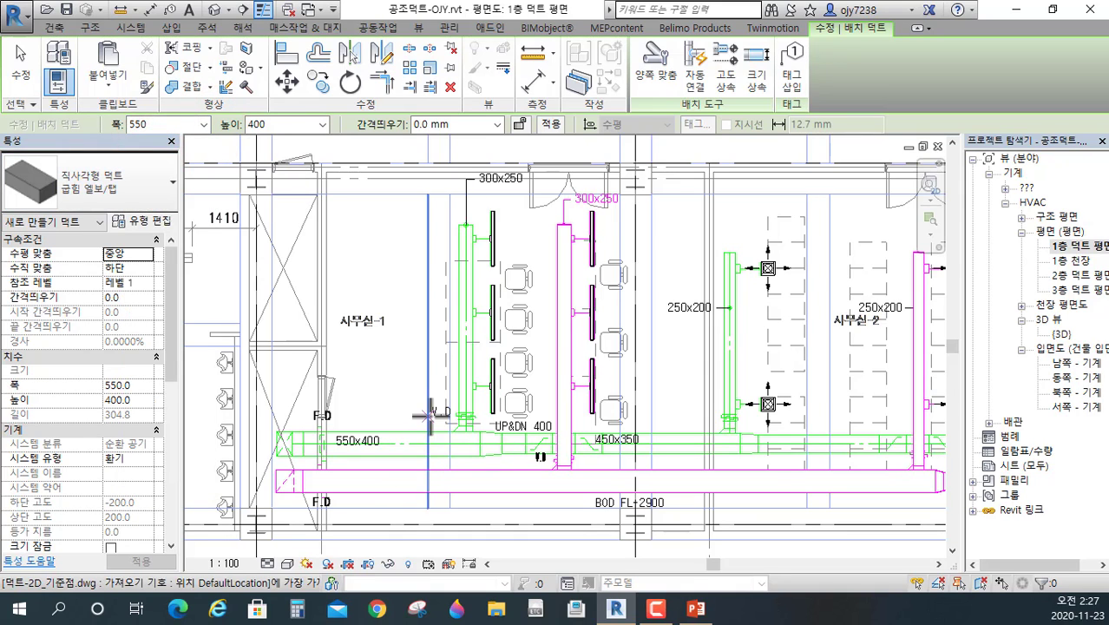
# - Lock the new duct's offset at 2900 mm and set its system type to 급기
pyautogui.moveTo(388, 451); pyautogui.dragTo(423, 441, button='middle')
pyautogui.scroll(-2, 423, 441)
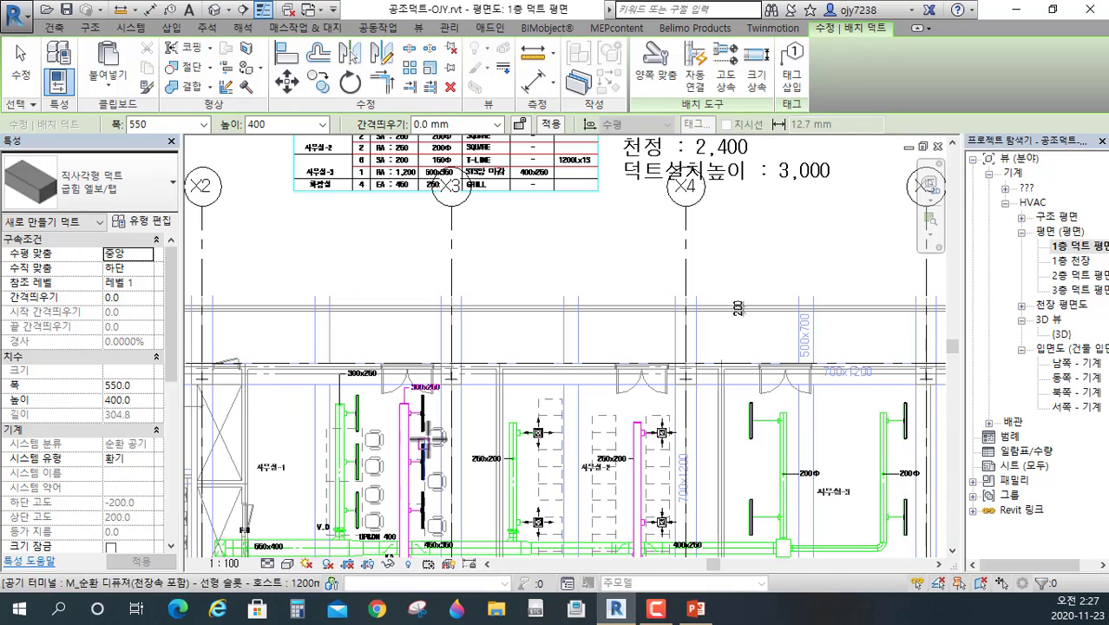
pyautogui.scroll(-2, 431, 434)
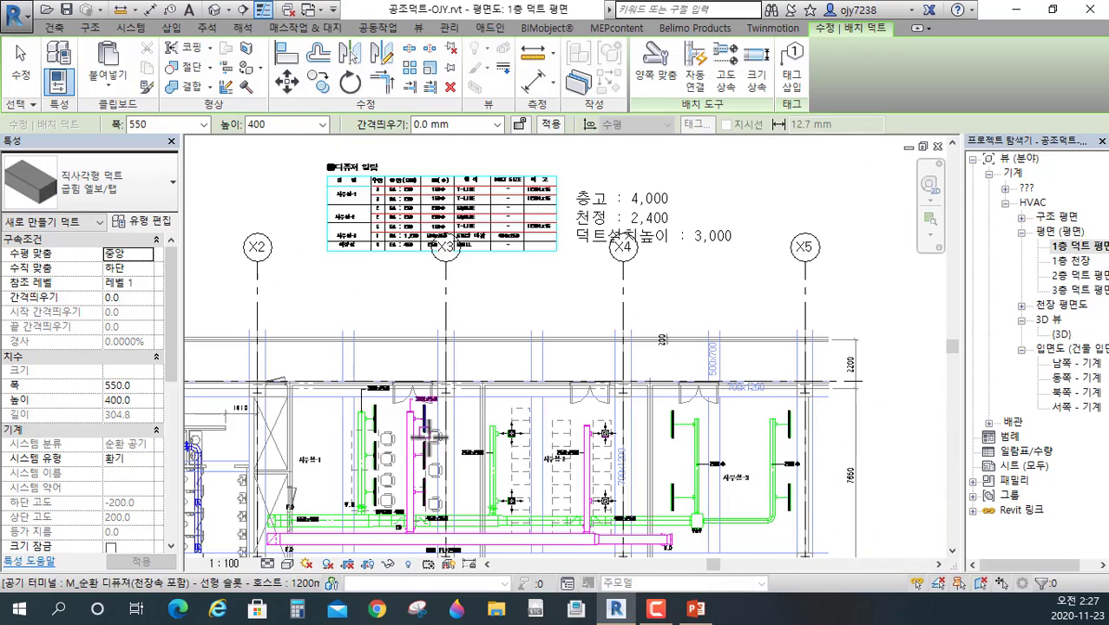
pyautogui.moveTo(435, 437); pyautogui.dragTo(444, 399, button='middle')
pyautogui.scroll(3, 451, 408)
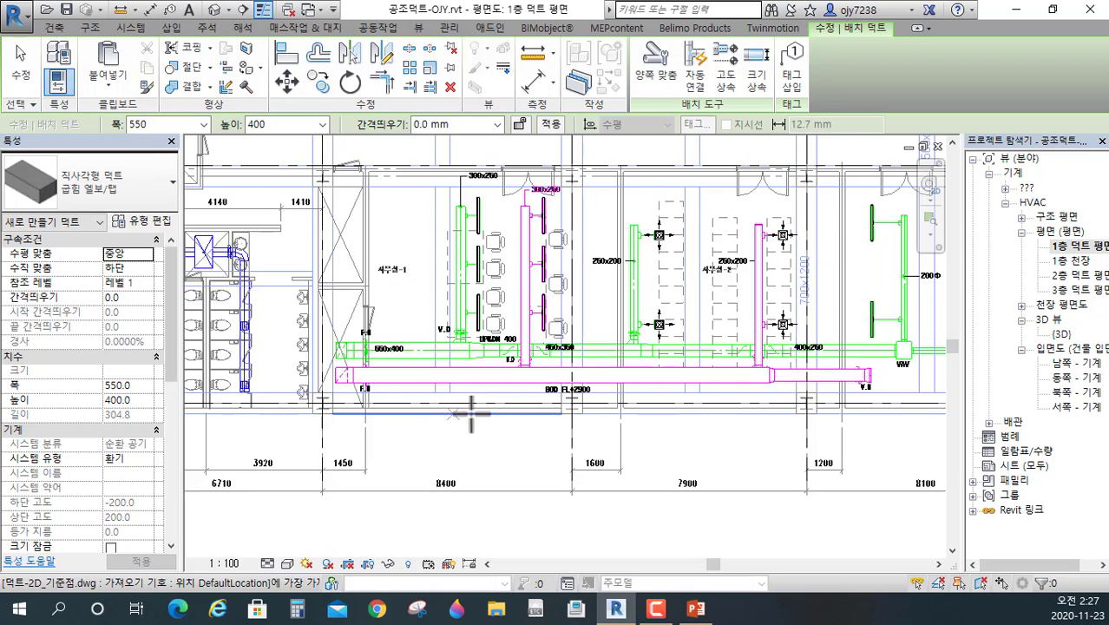
pyautogui.scroll(3, 520, 417)
pyautogui.moveTo(483, 500); pyautogui.dragTo(494, 534, button='middle')
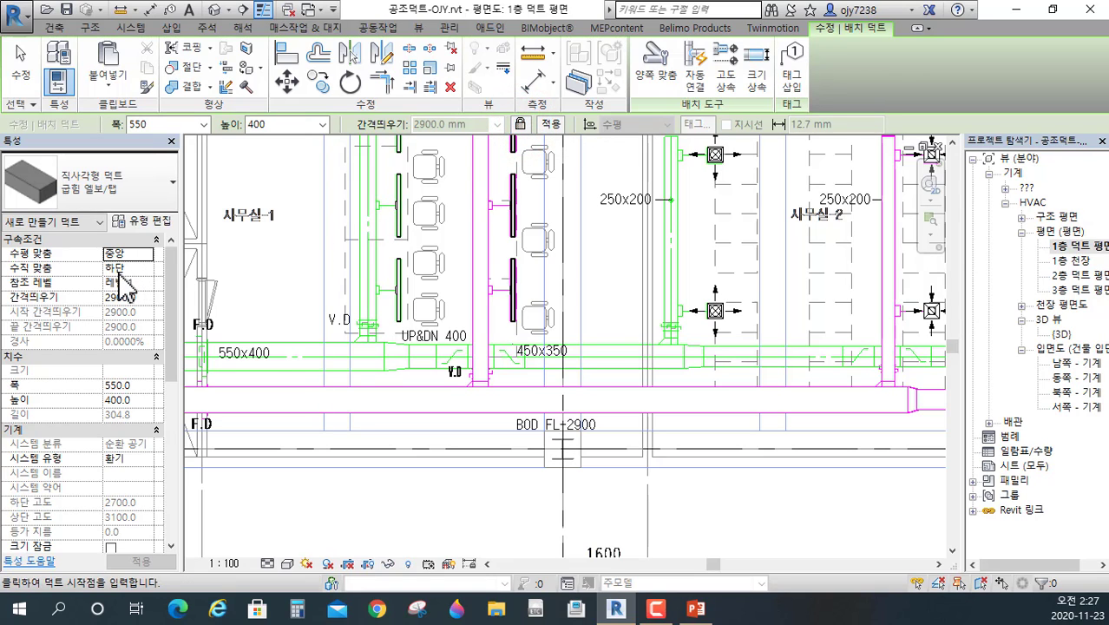
pyautogui.click(122, 457)
pyautogui.click(143, 457)
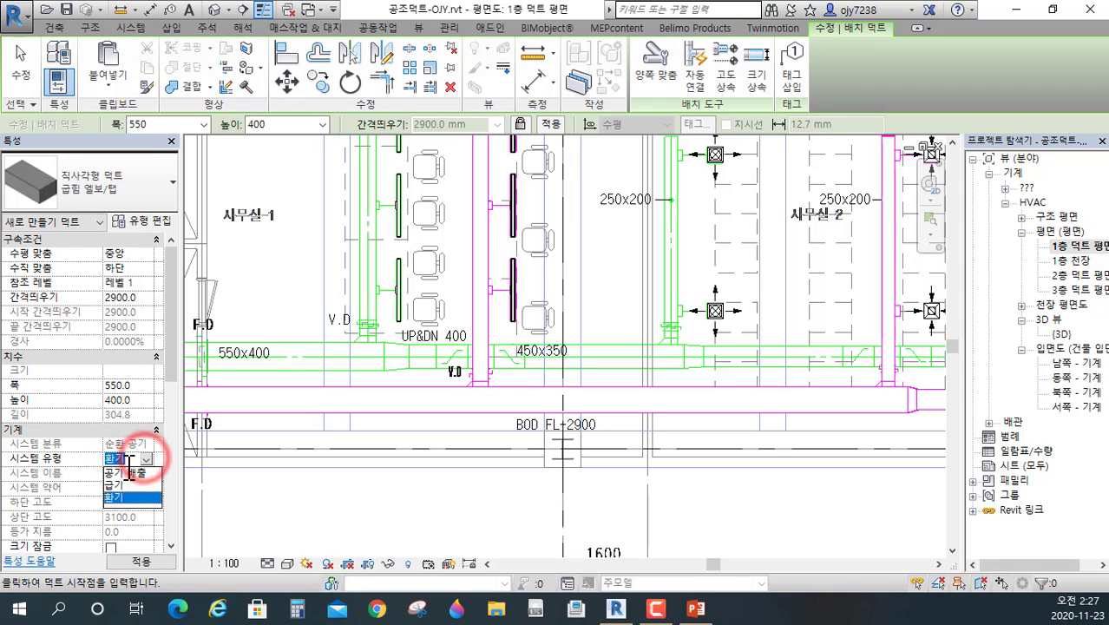
pyautogui.click(122, 487)
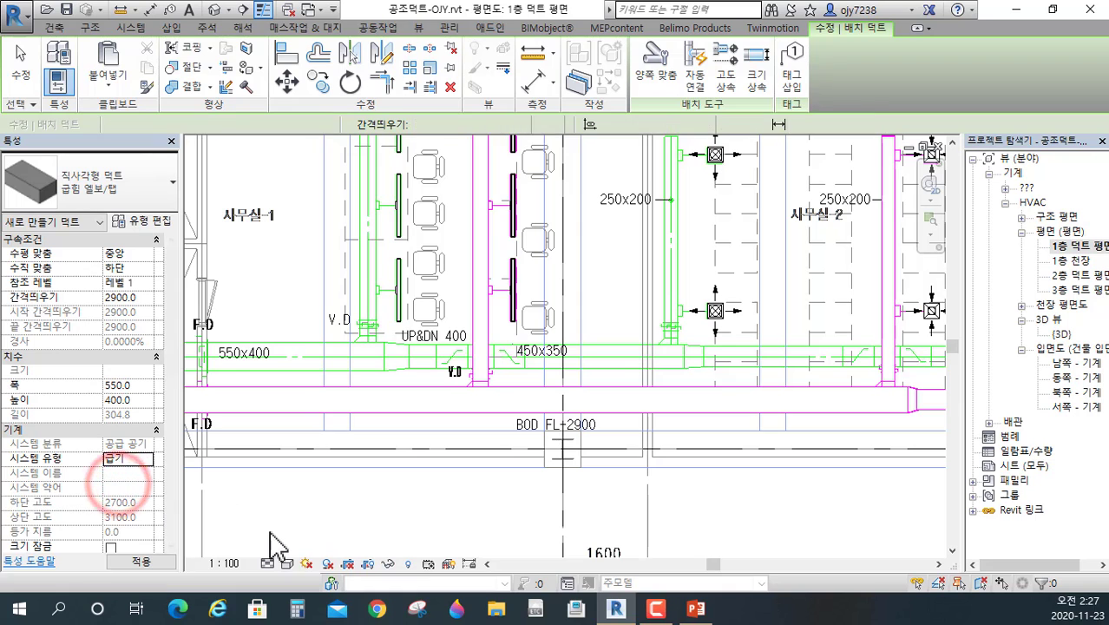
# - Draw the 550x400 supply duct about 3175 mm along the green centerline, from its size label to the first reducer
pyautogui.scroll(1, 286, 495)
pyautogui.moveTo(314, 495); pyautogui.dragTo(396, 450, button='middle')
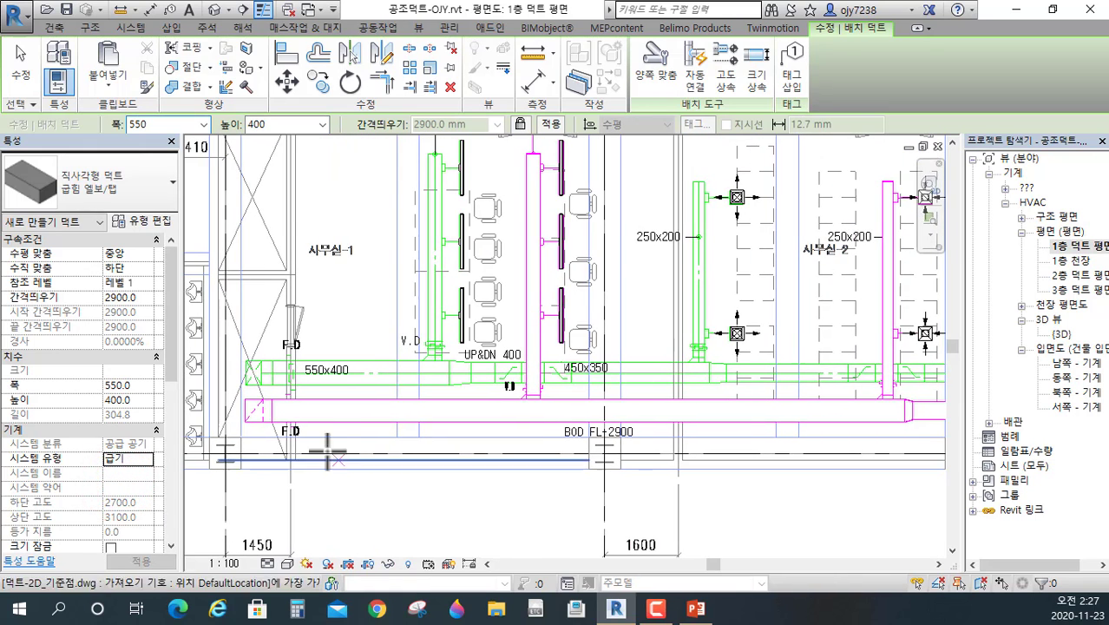
pyautogui.scroll(1, 347, 417)
pyautogui.click(310, 365)
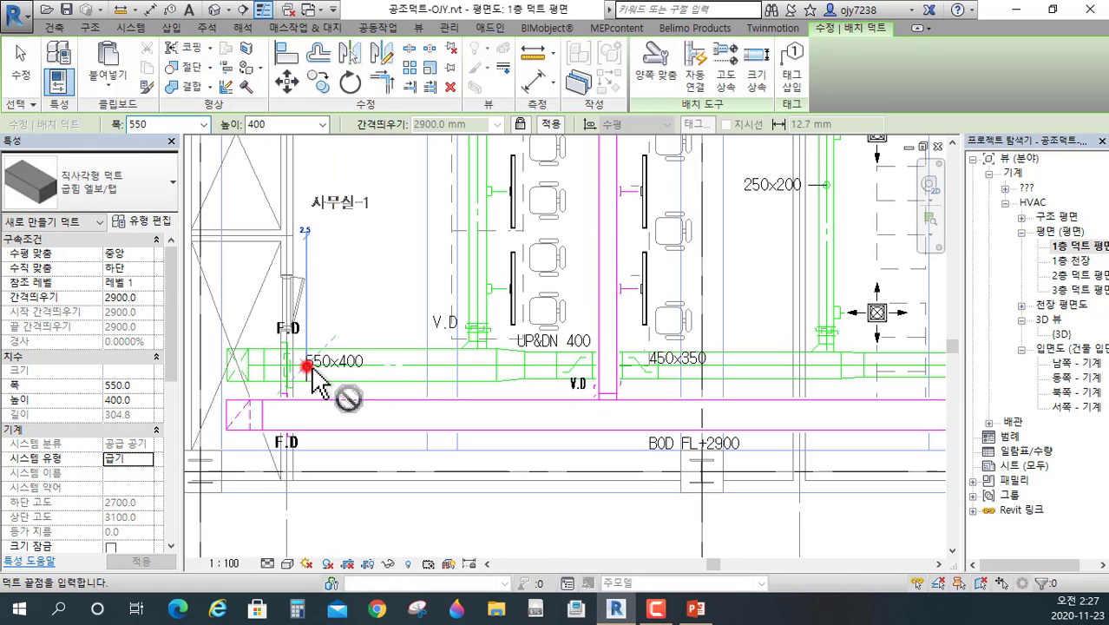
pyautogui.scroll(1, 496, 364)
pyautogui.scroll(1, 495, 365)
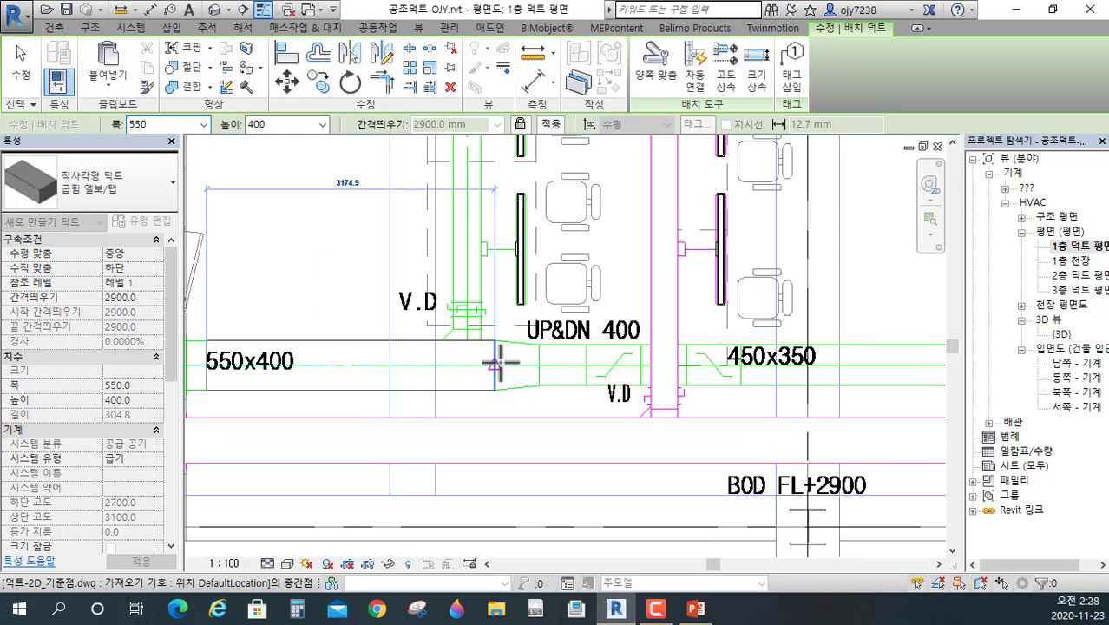
pyautogui.scroll(-1, 503, 364)
pyautogui.moveTo(445, 408); pyautogui.dragTo(376, 397, button='middle')
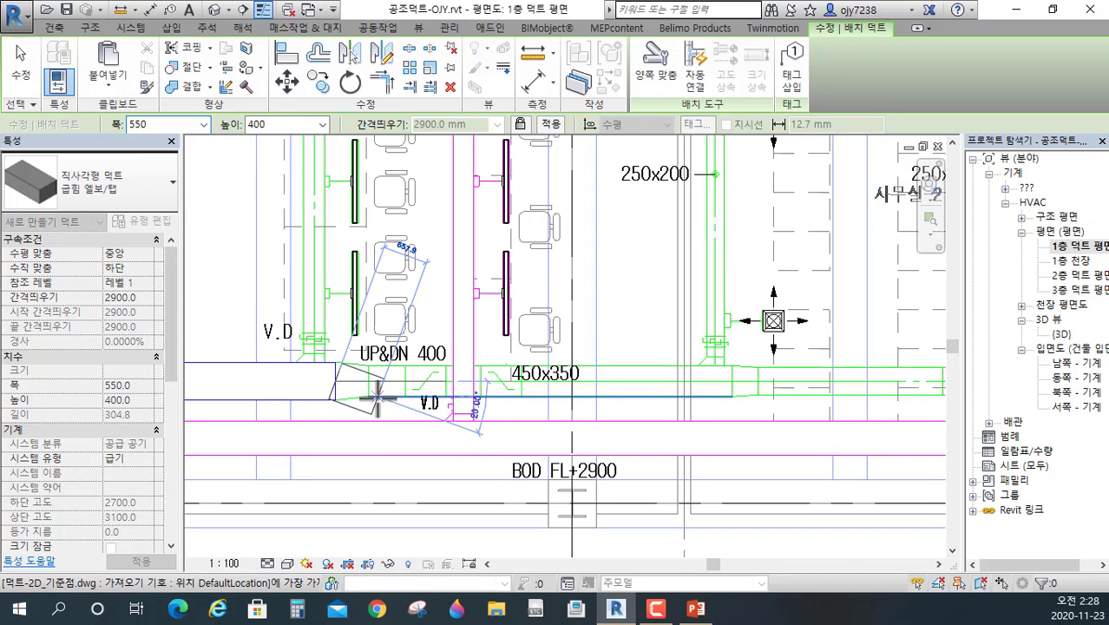
# - Continue the supply main at 450 wide and 350 high along the centerline to the second reducer, just past the 사무실-2 supply branch
pyautogui.click(203, 124)
pyautogui.scroll(3, 161, 255)
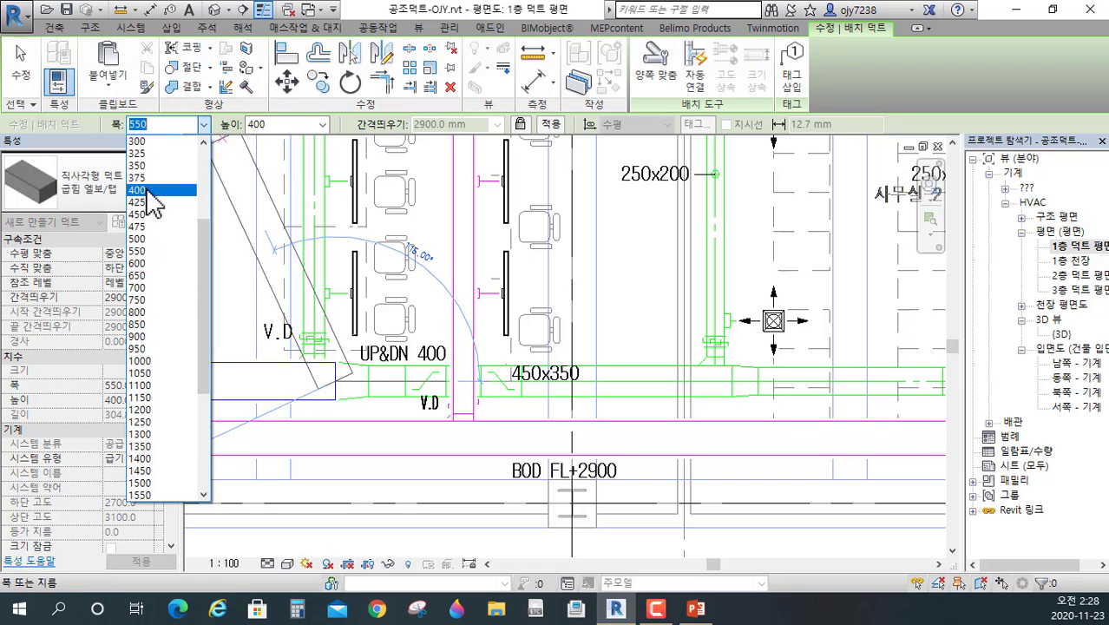
pyautogui.click(162, 211)
pyautogui.click(322, 124)
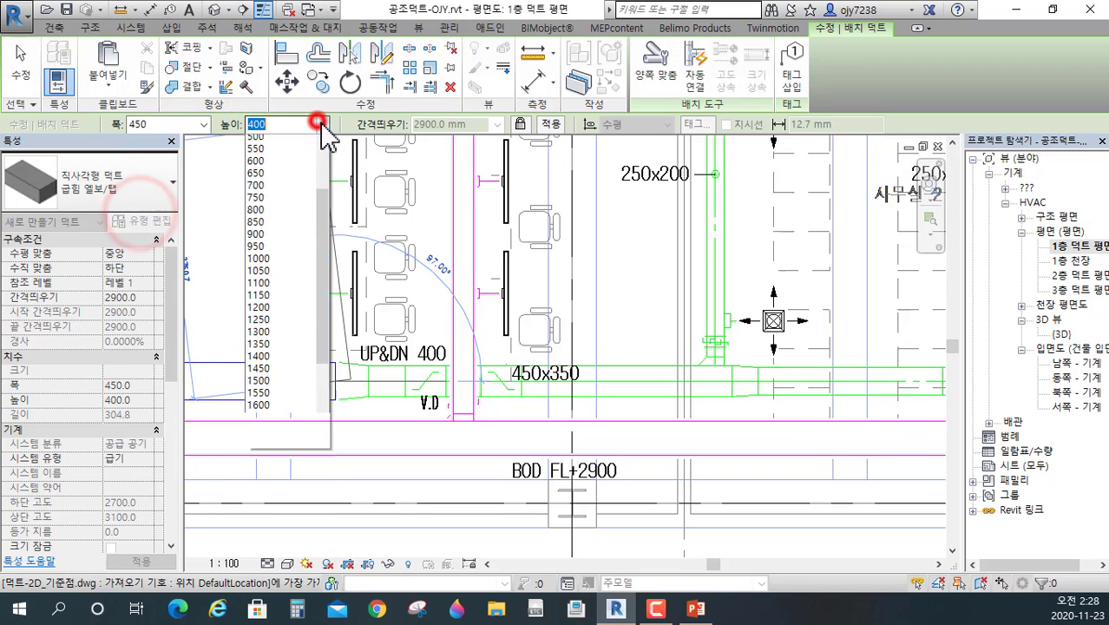
pyautogui.scroll(2, 269, 230)
pyautogui.click(259, 190)
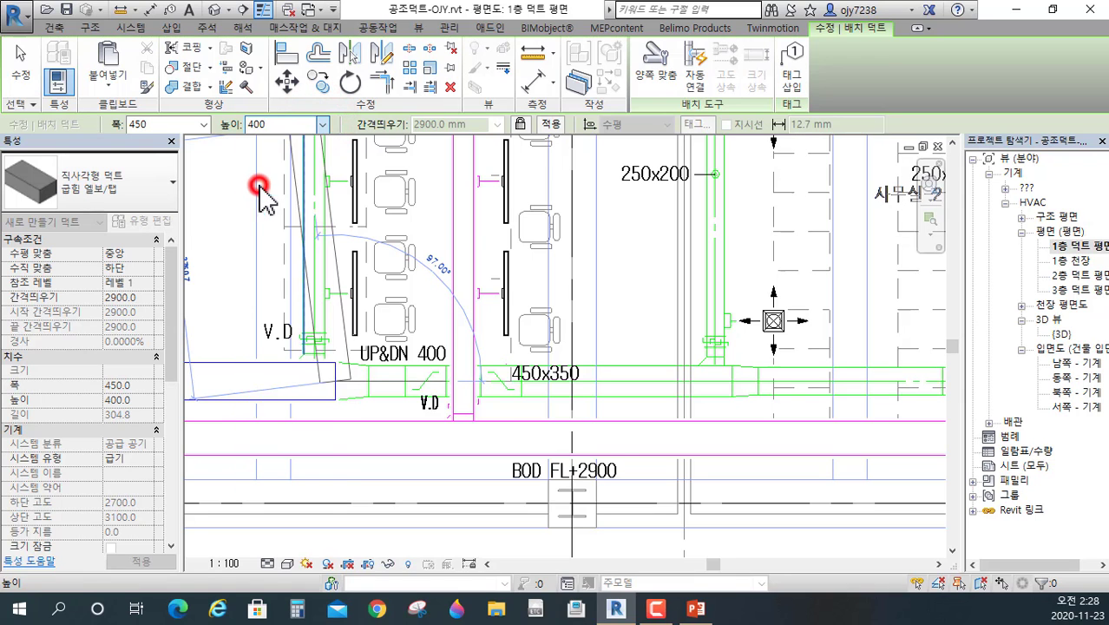
pyautogui.scroll(-2, 425, 421)
pyautogui.moveTo(426, 422); pyautogui.dragTo(223, 421, button='middle')
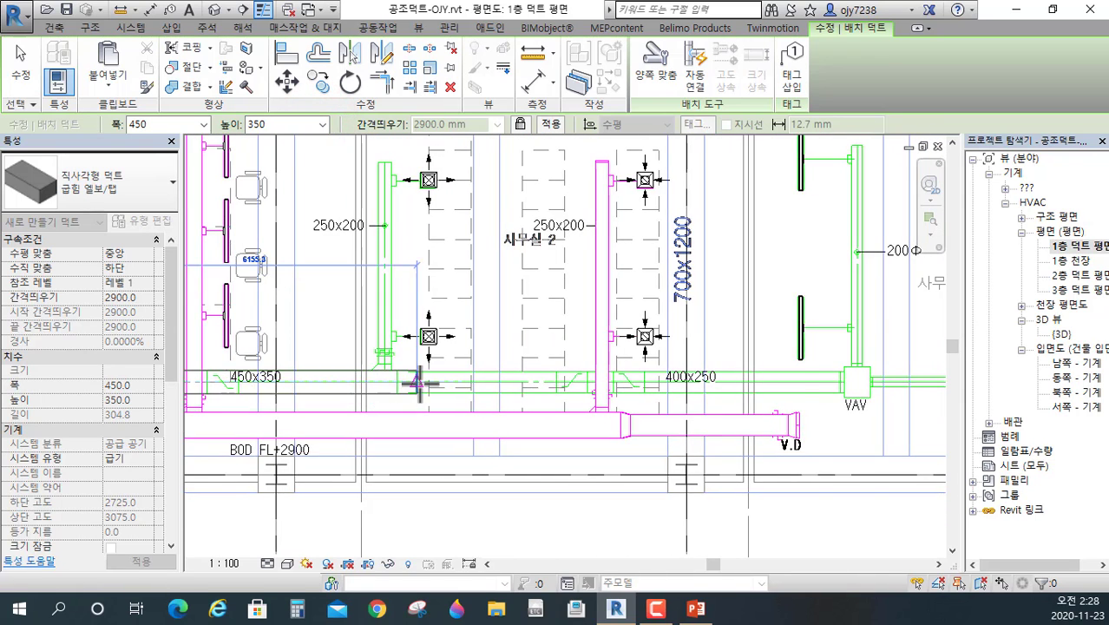
pyautogui.scroll(1, 404, 384)
pyautogui.scroll(2, 388, 383)
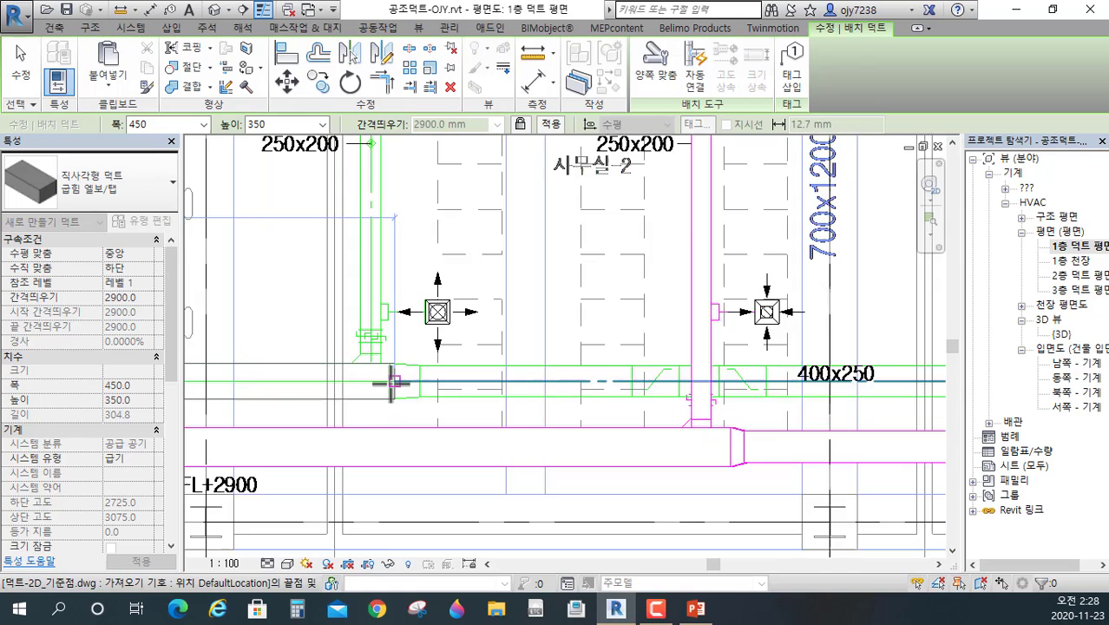
pyautogui.scroll(2, 388, 379)
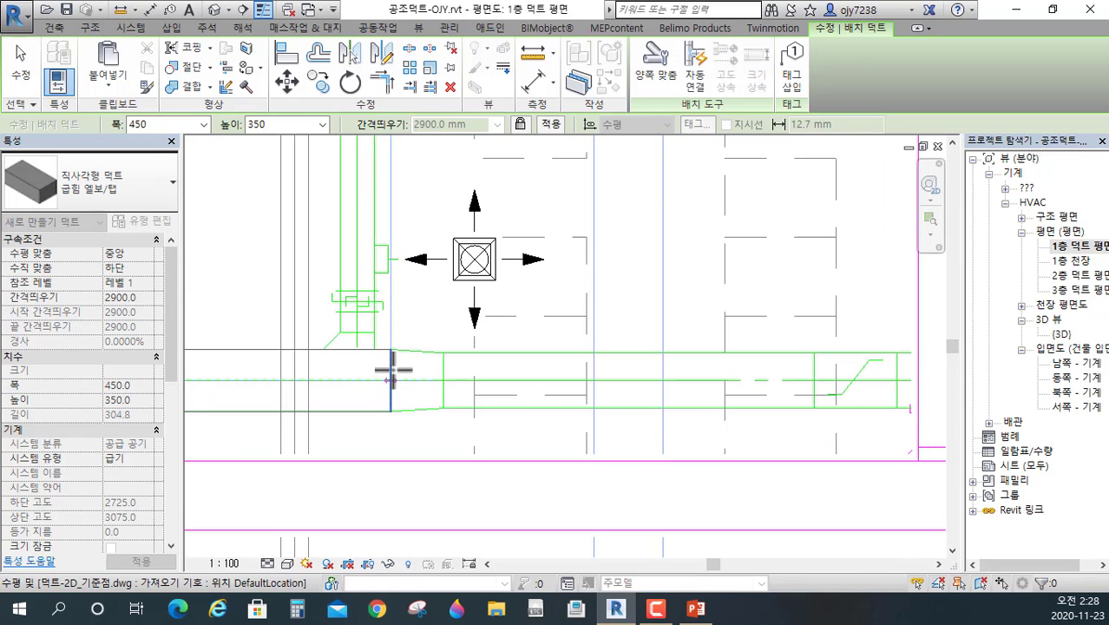
pyautogui.scroll(-3, 393, 372)
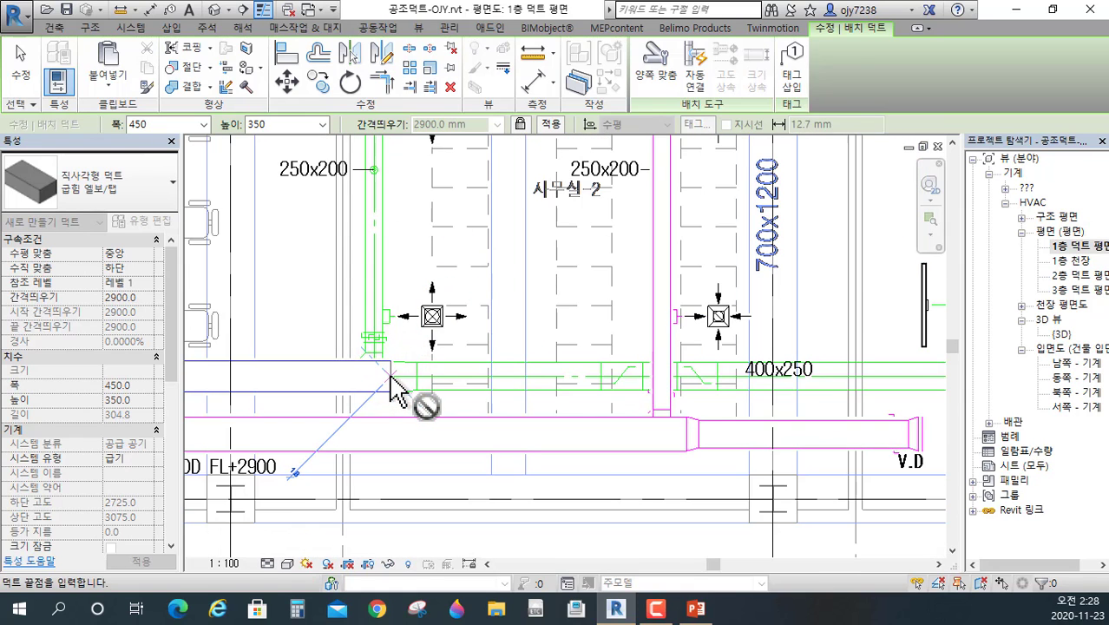
pyautogui.click(439, 395)
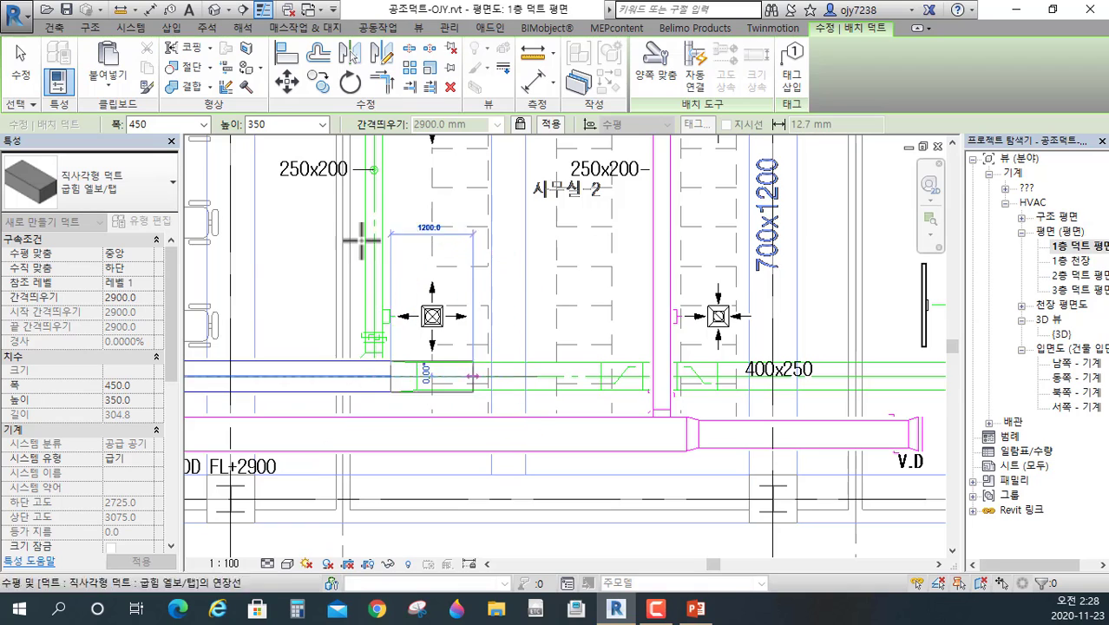
# - Continue the supply main at 400 wide and 250 high along the centerline to the VAV box at 사무실-3, and end the run
pyautogui.click(205, 124)
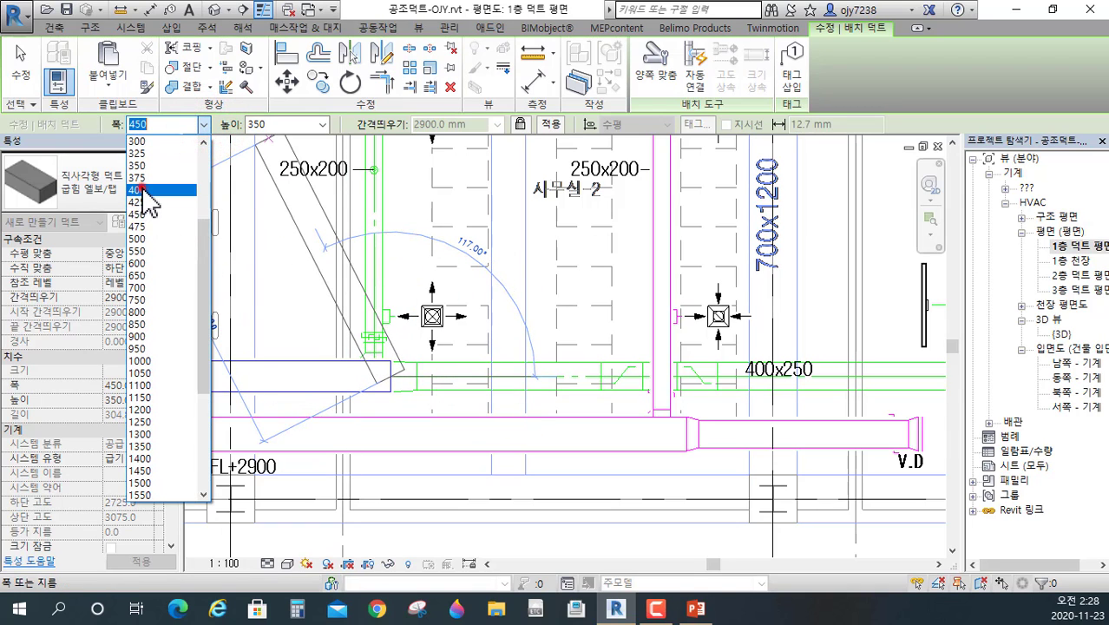
pyautogui.click(141, 189)
pyautogui.click(322, 124)
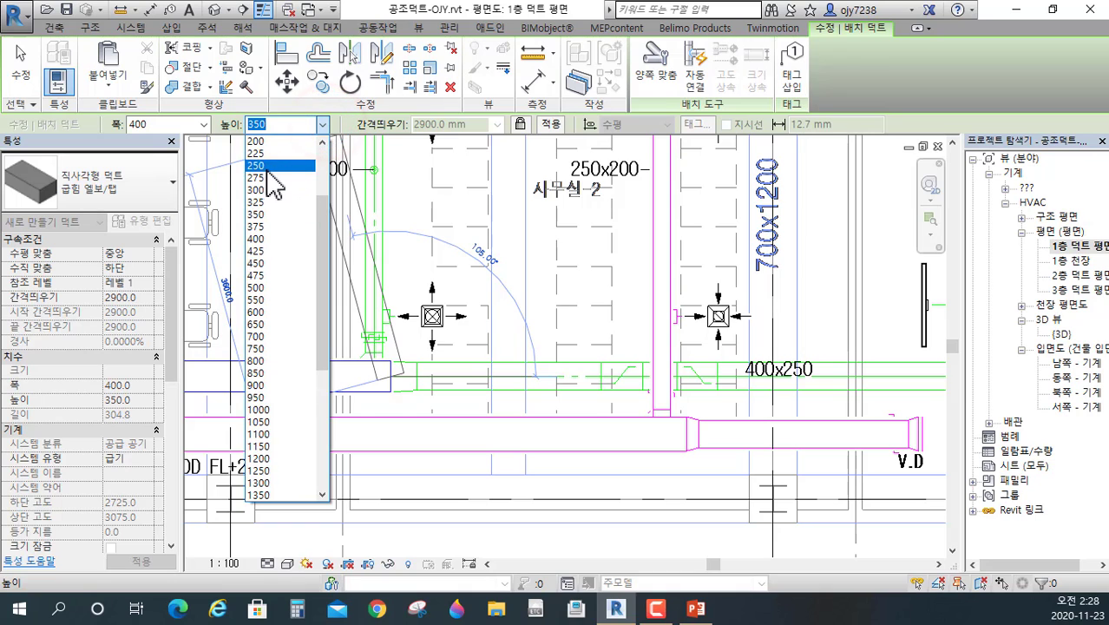
pyautogui.click(265, 166)
pyautogui.moveTo(784, 397); pyautogui.dragTo(498, 395, button='middle')
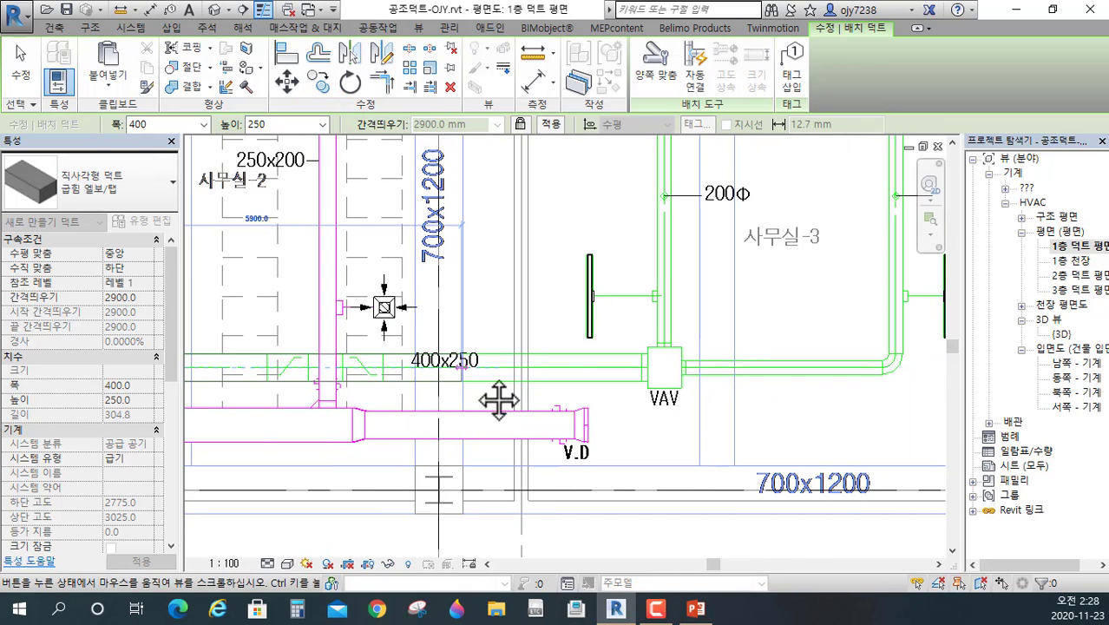
pyautogui.scroll(4, 657, 369)
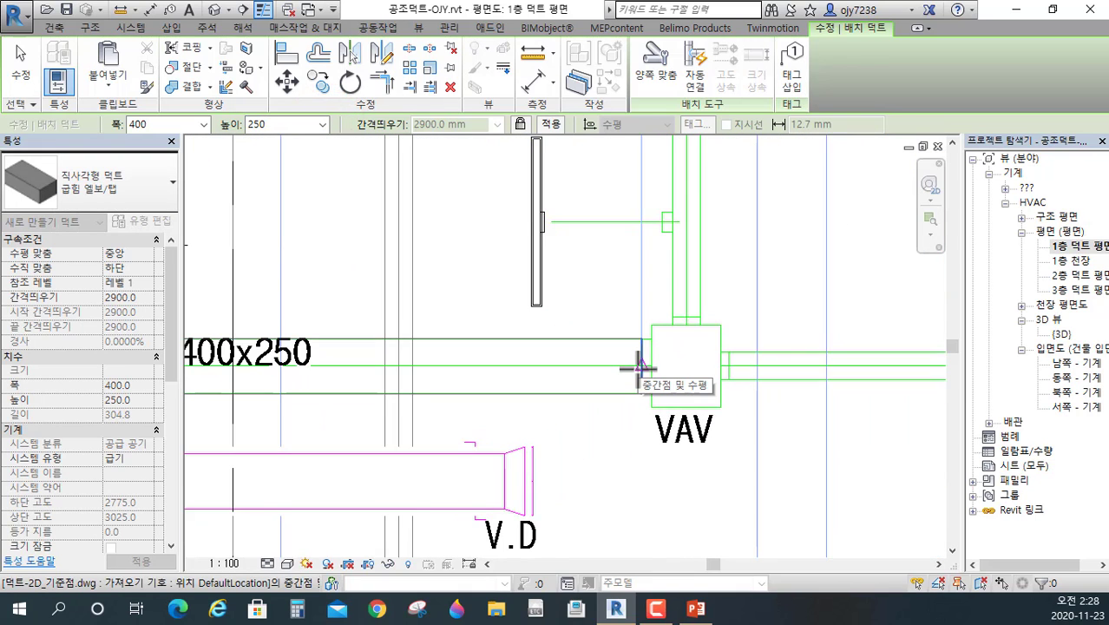
pyautogui.click(650, 366)
pyautogui.scroll(-5, 637, 387)
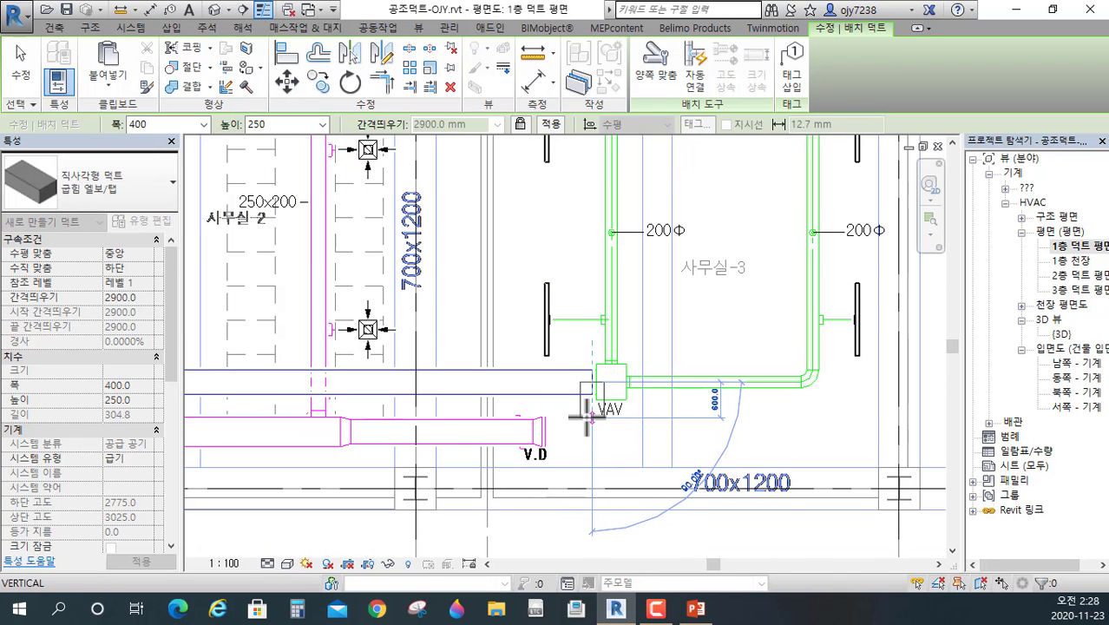
pyautogui.press('Escape')
pyautogui.press('Escape')
# - Draw the 사무실-2 supply branch 250 wide and 200 high, about 3820 mm along its centerline, from its far end to just short of the main
pyautogui.scroll(3, 588, 421)
pyautogui.scroll(-5, 579, 424)
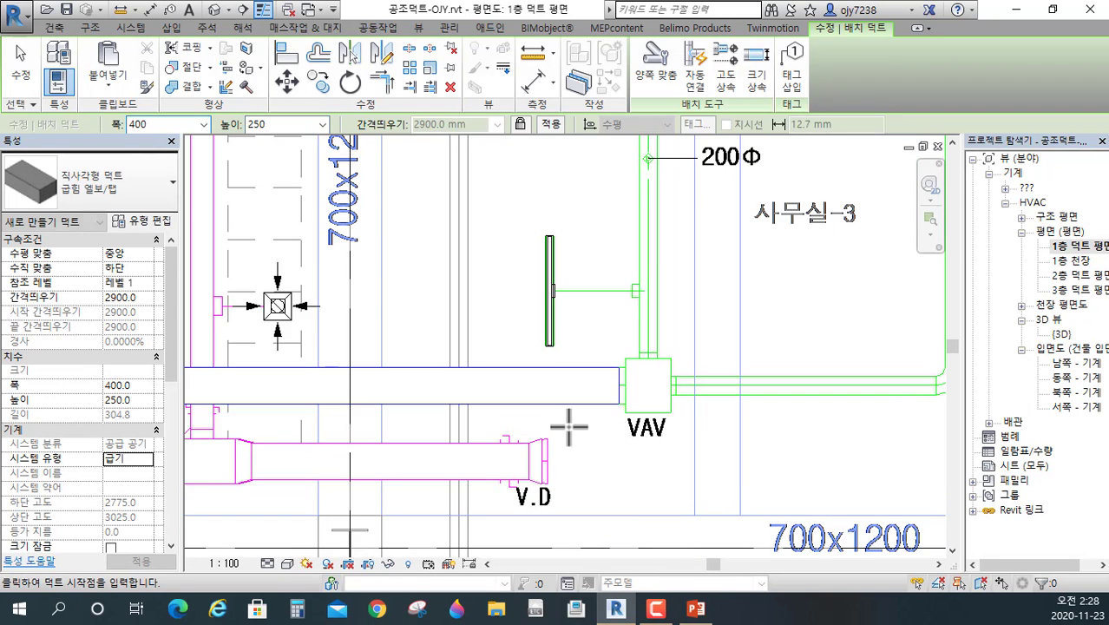
pyautogui.moveTo(614, 443); pyautogui.dragTo(528, 522, button='middle')
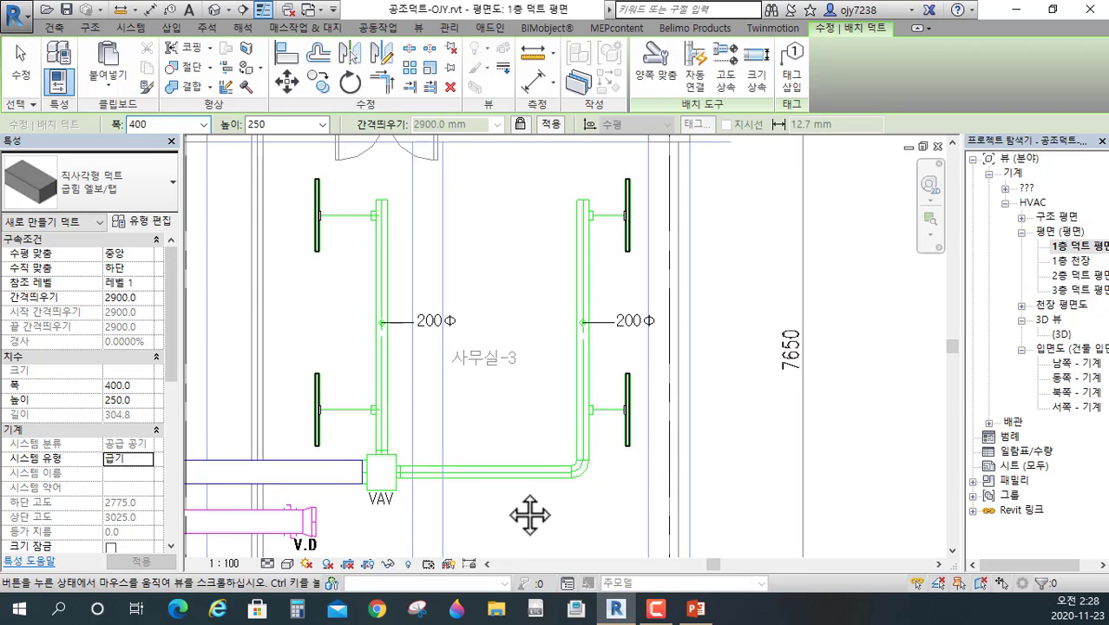
pyautogui.scroll(-2, 423, 296)
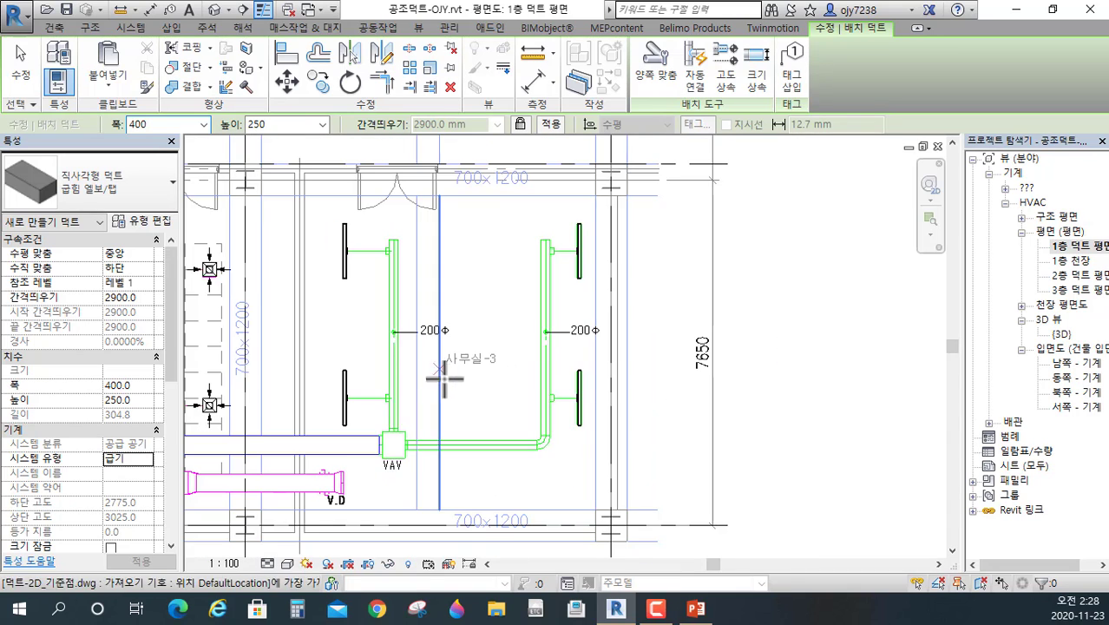
pyautogui.moveTo(441, 297); pyautogui.dragTo(842, 401, button='middle')
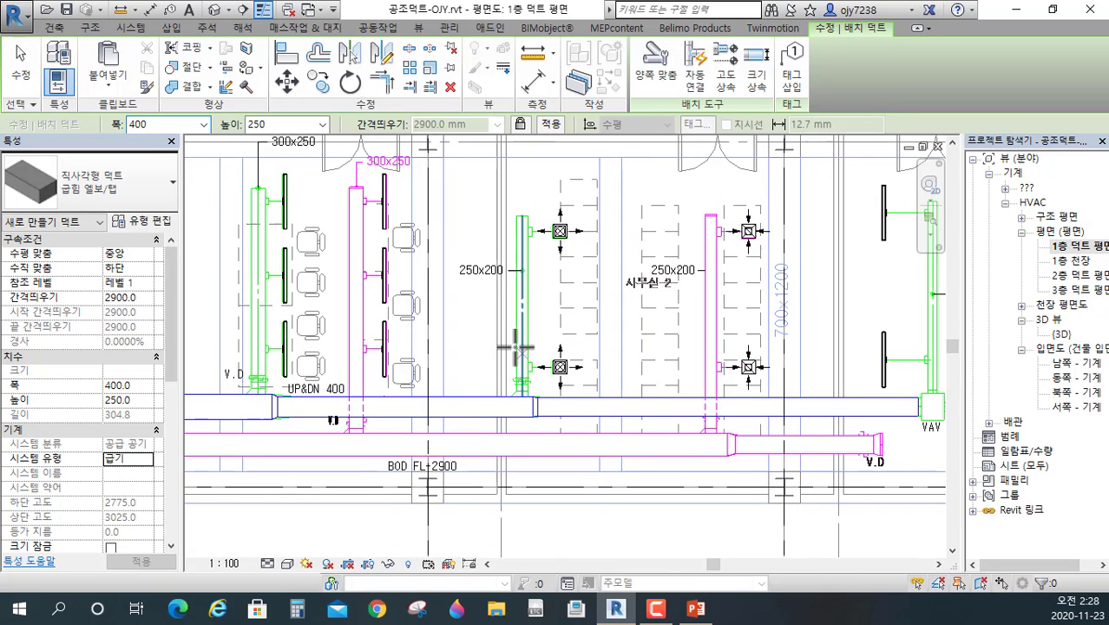
pyautogui.click(205, 126)
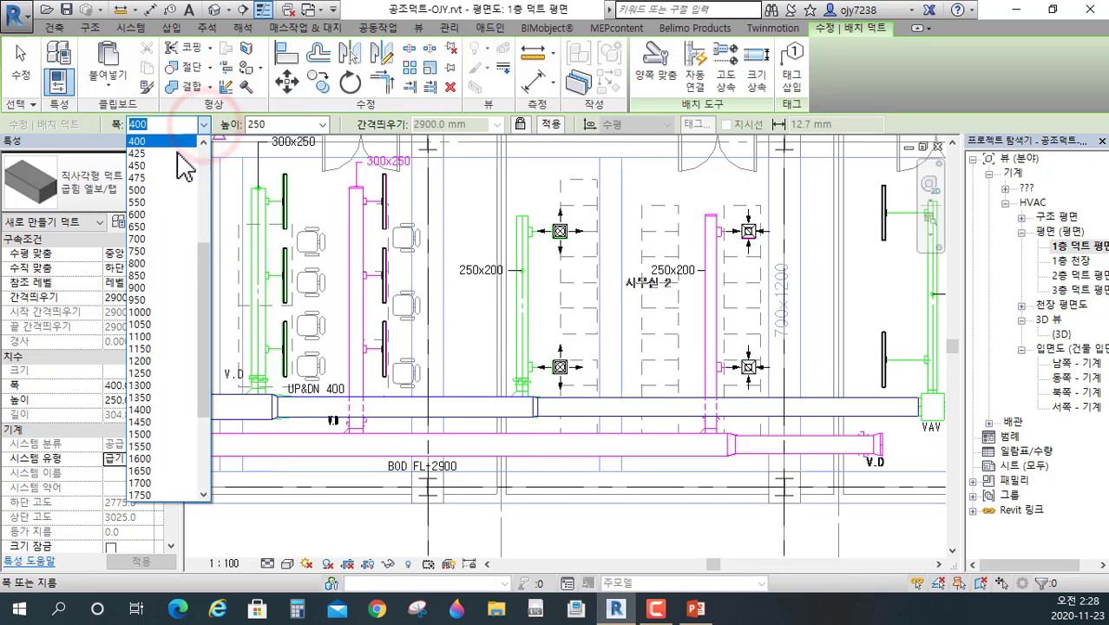
pyautogui.scroll(4, 156, 218)
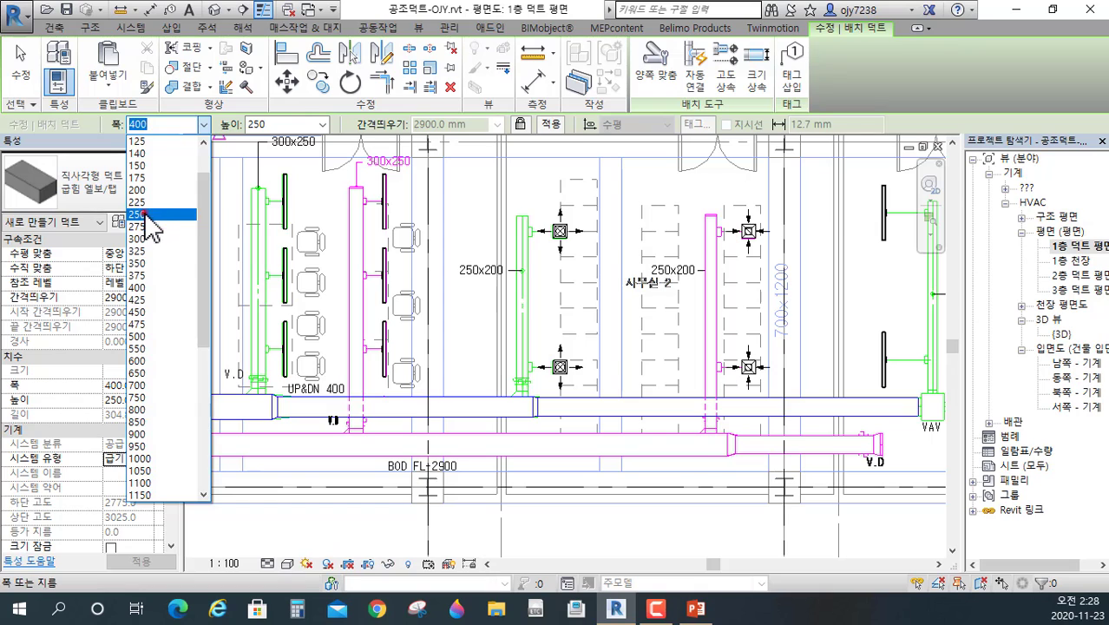
pyautogui.click(148, 215)
pyautogui.click(322, 125)
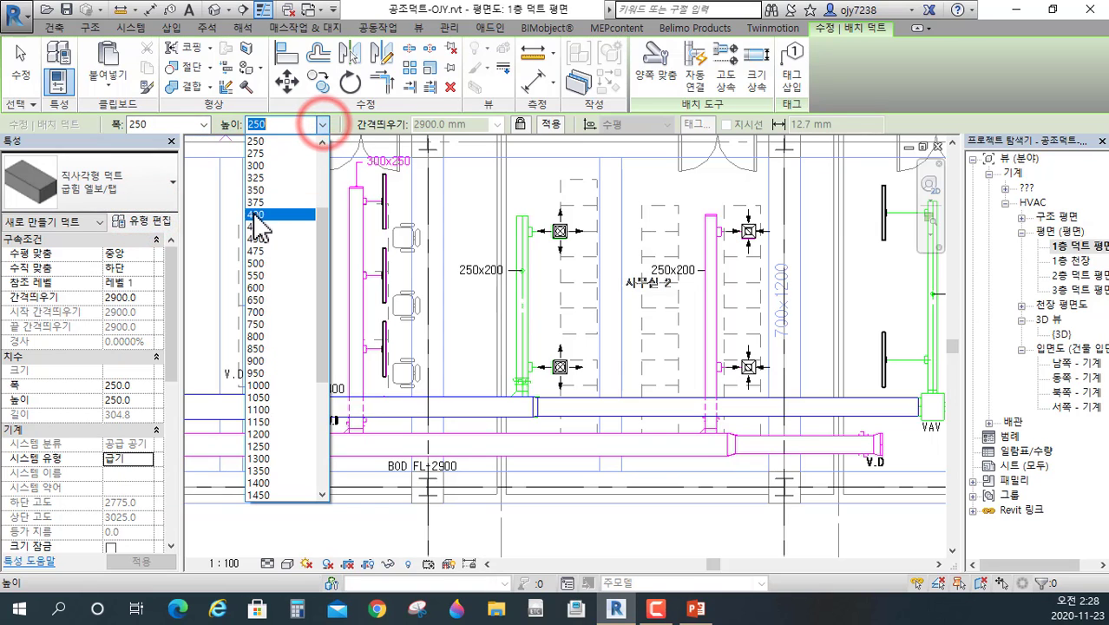
pyautogui.scroll(2, 272, 187)
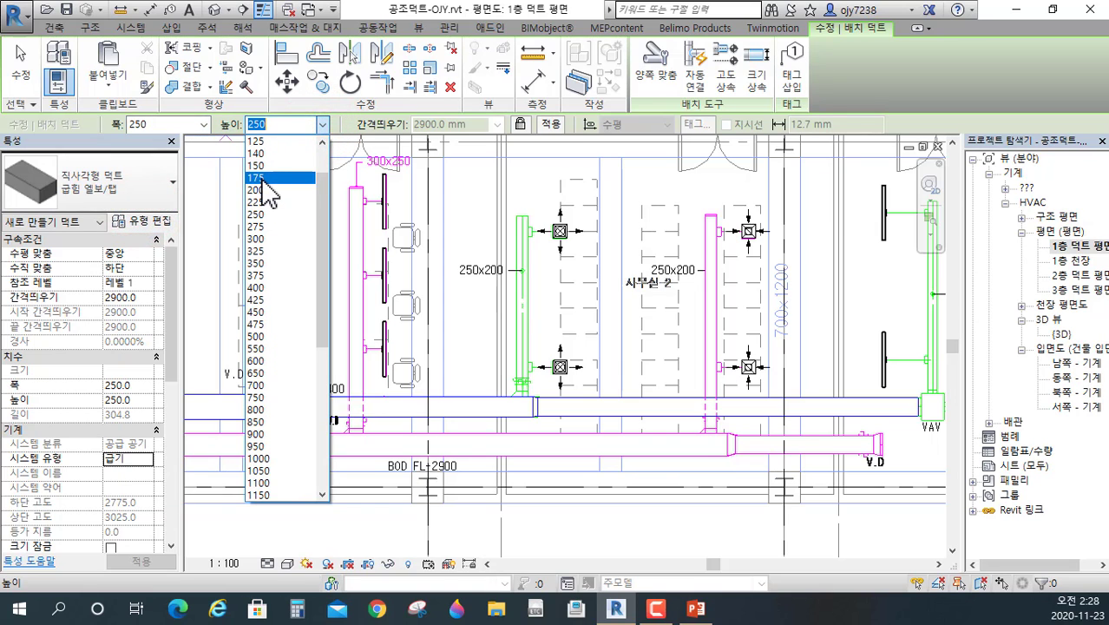
pyautogui.click(258, 190)
pyautogui.scroll(3, 519, 226)
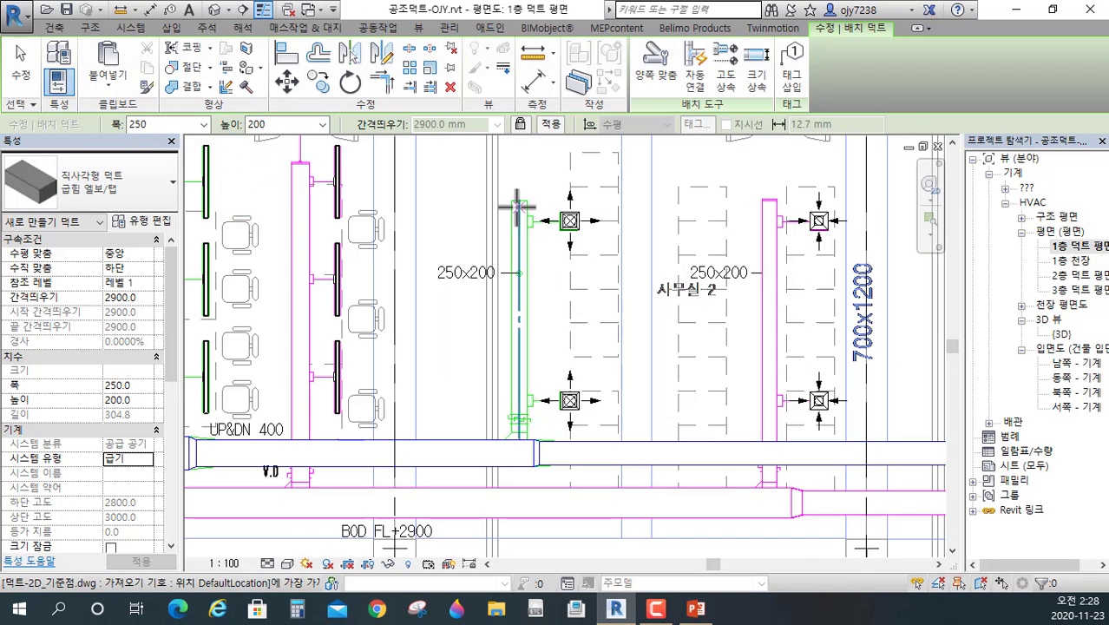
pyautogui.click(520, 199)
pyautogui.scroll(2, 520, 507)
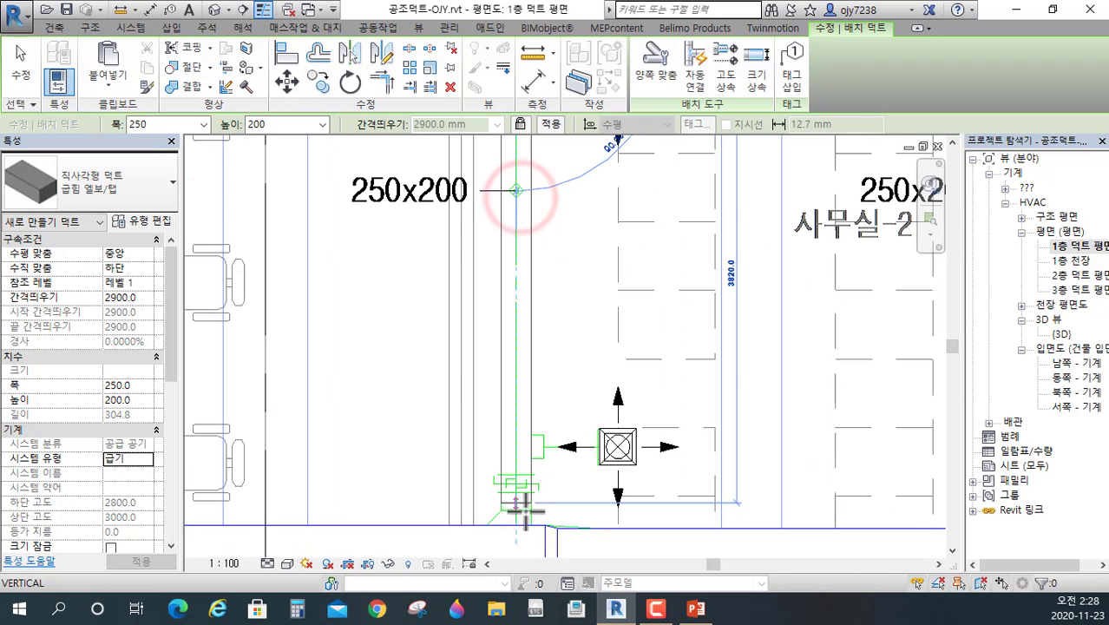
pyautogui.scroll(-2, 532, 505)
pyautogui.click(531, 506)
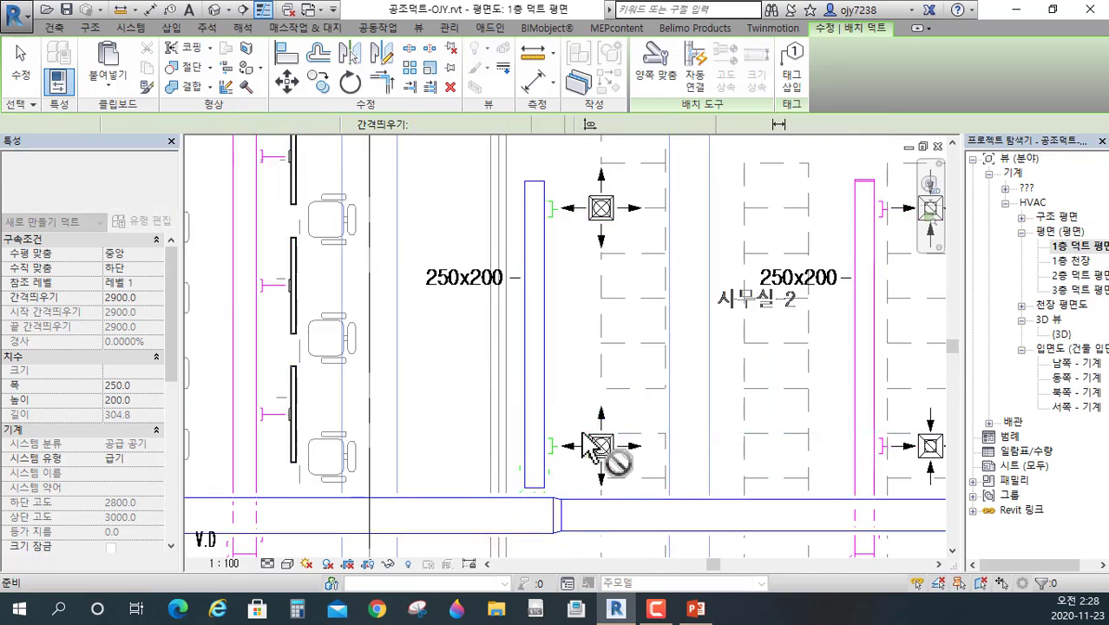
# - Draw the 사무실-1 supply branch 300 wide and 250 high along its centerline, from its far end toward the V.D beside the supply main
pyautogui.scroll(-2, 574, 445)
pyautogui.scroll(-2, 406, 375)
pyautogui.scroll(2, 473, 340)
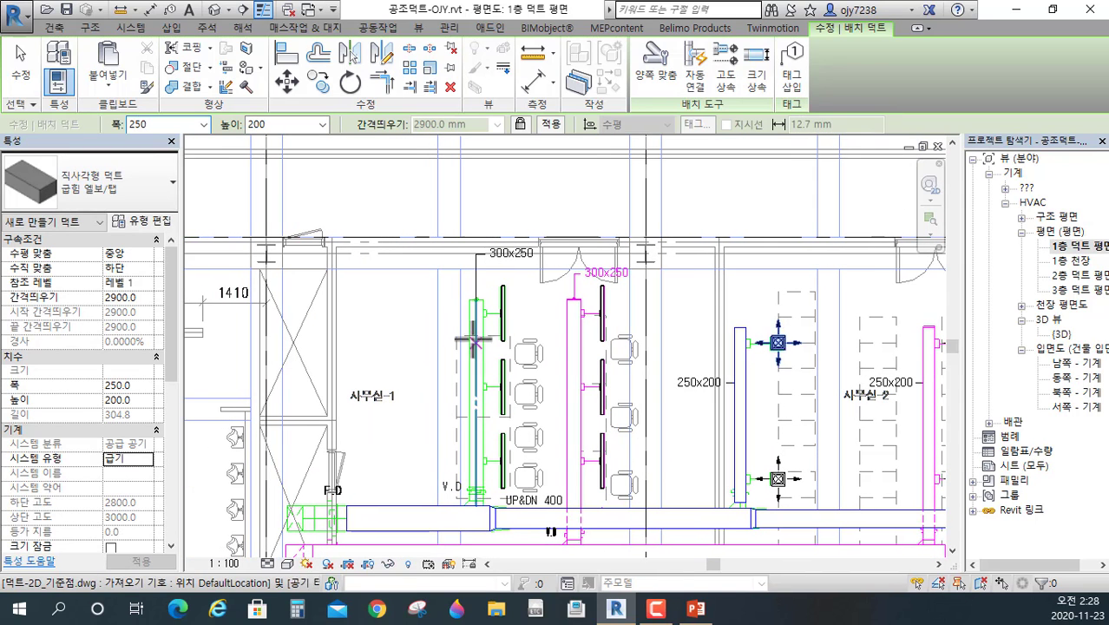
pyautogui.click(203, 124)
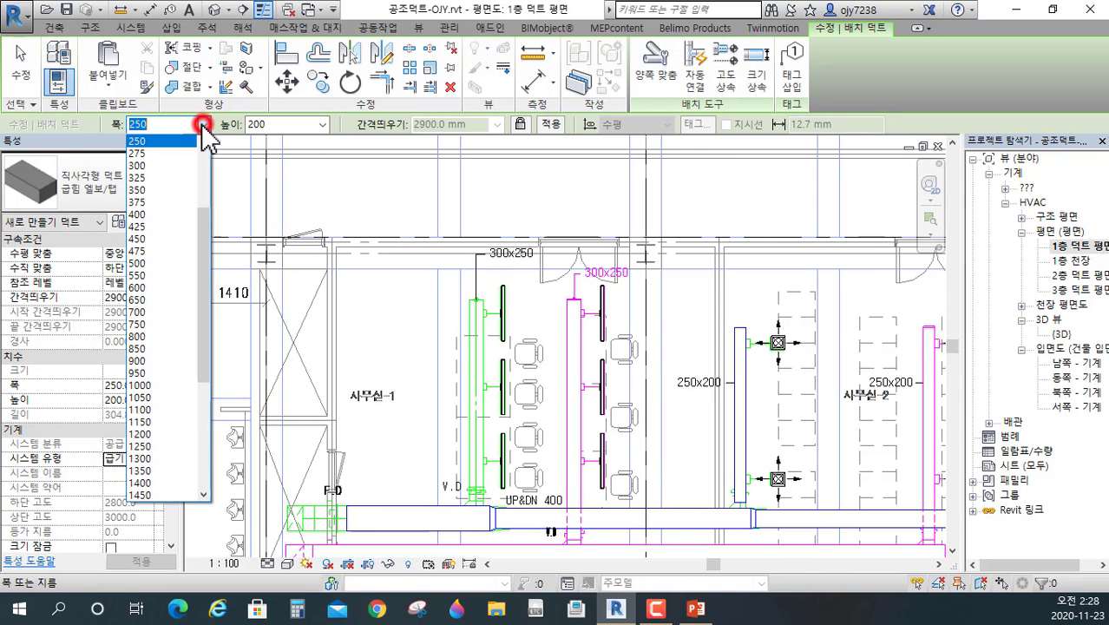
pyautogui.click(144, 162)
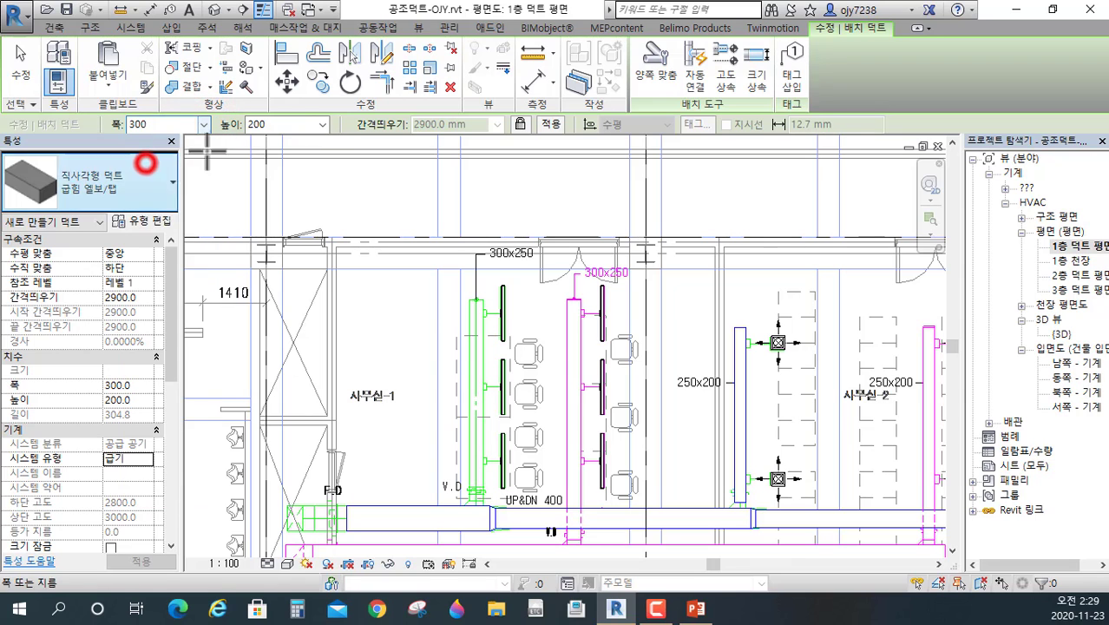
pyautogui.click(324, 125)
pyautogui.click(260, 166)
pyautogui.scroll(3, 487, 339)
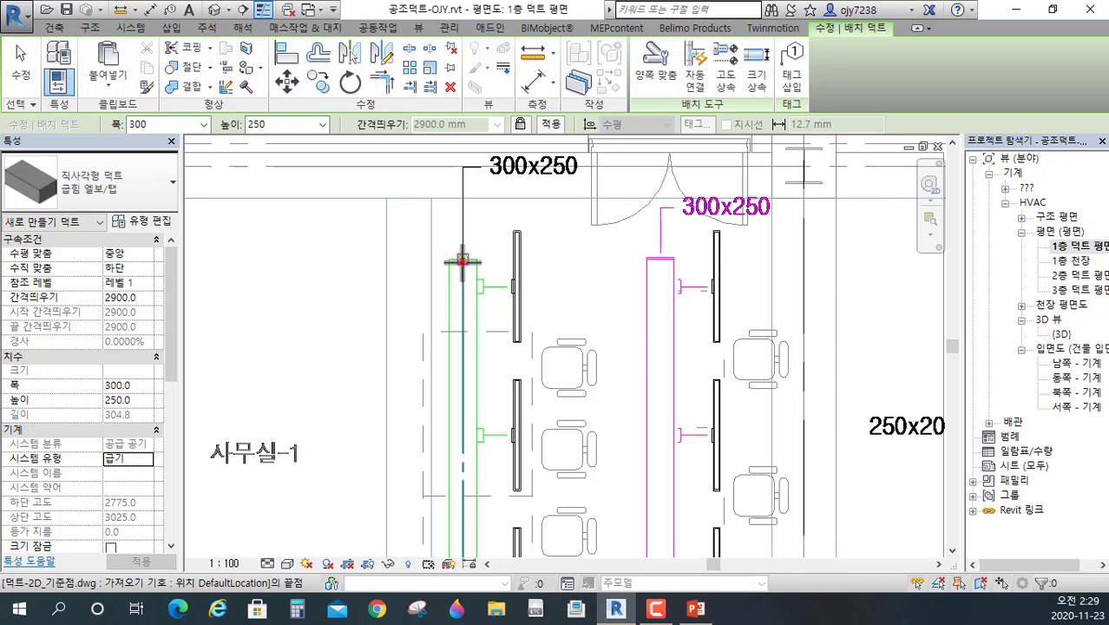
pyautogui.click(462, 260)
pyautogui.scroll(-2, 527, 280)
pyautogui.scroll(3, 510, 325)
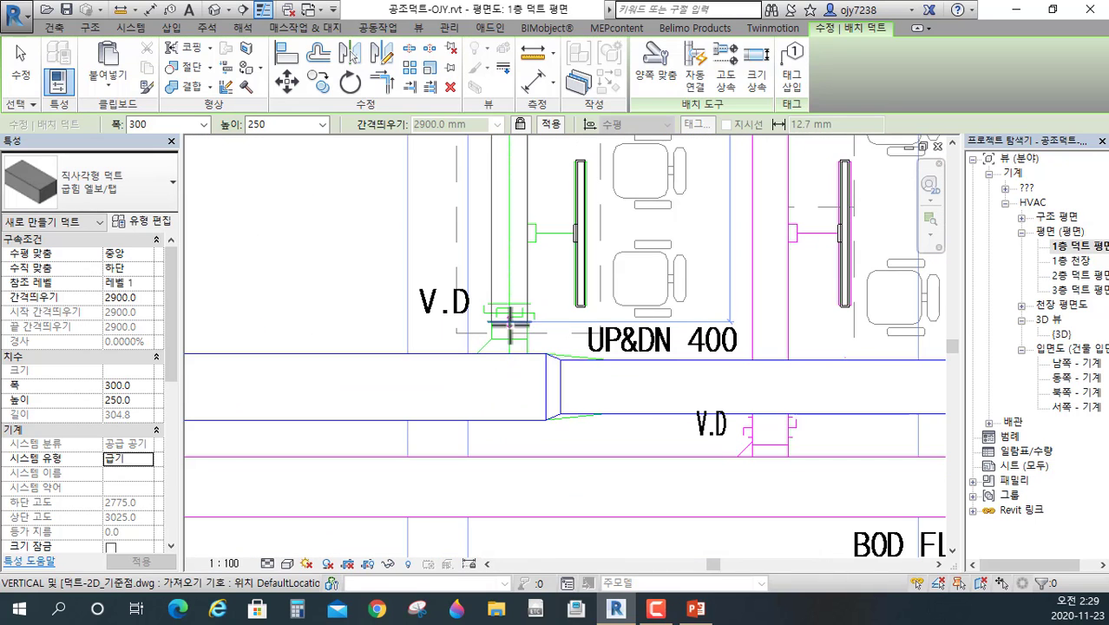
# - Finish drawing the 300x250 supply branch duct beside the V.D label, ending it just short of the main supply duct
pyautogui.click(507, 341)
pyautogui.press('Escape')
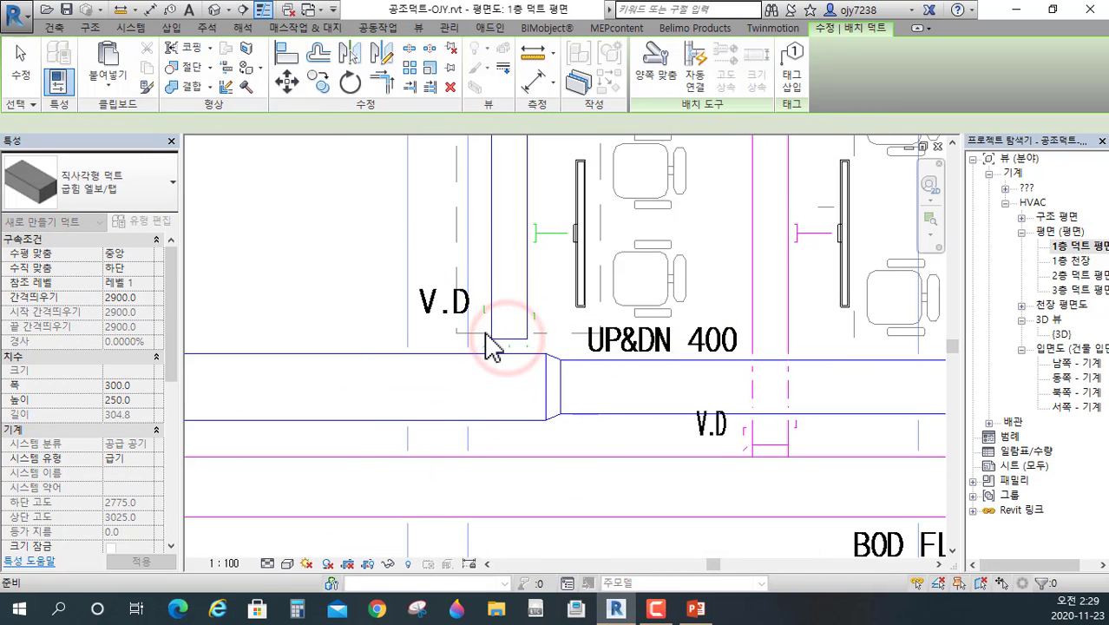
pyautogui.press('Escape')
# - Extend the open lower end of the 300x250 branch duct to the main supply duct's edge so that they connect
pyautogui.scroll(2, 521, 342)
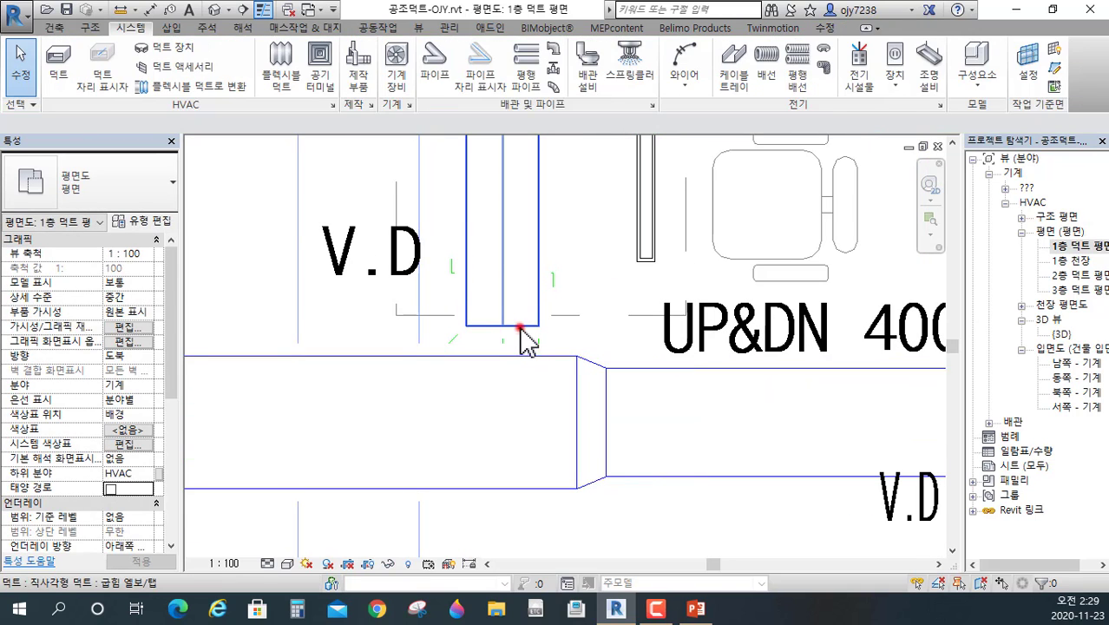
pyautogui.click(525, 338)
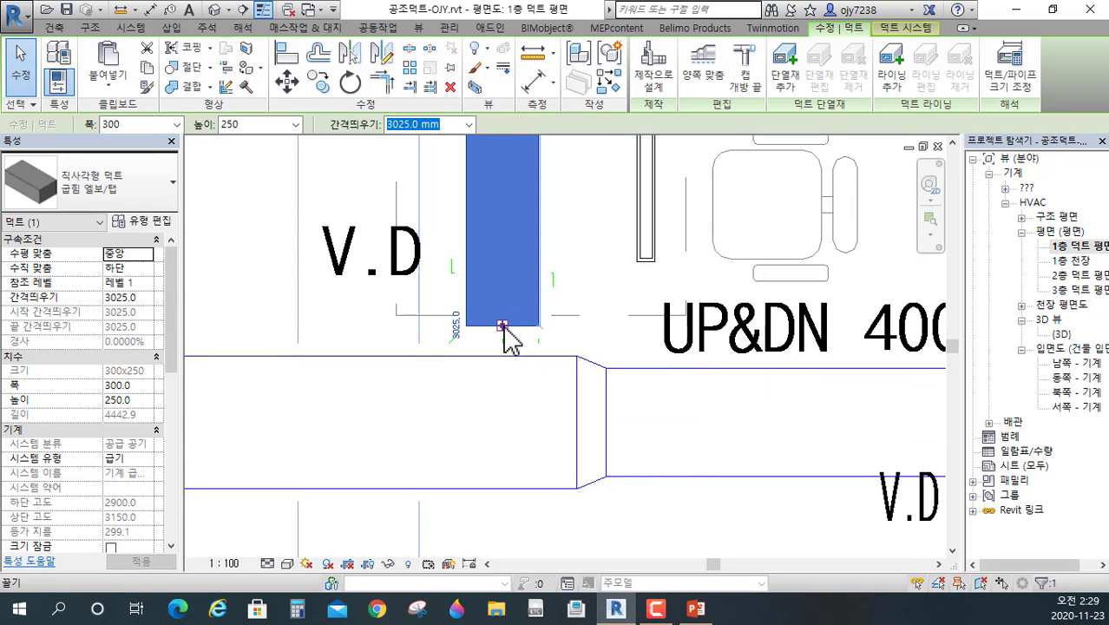
pyautogui.moveTo(501, 324); pyautogui.dragTo(501, 354)
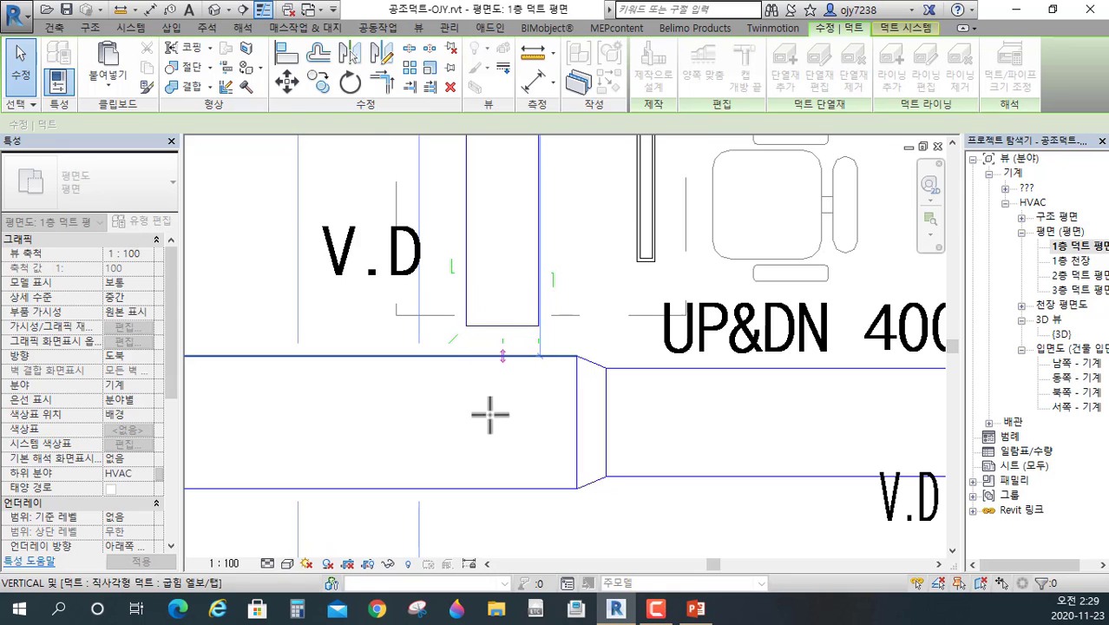
pyautogui.moveTo(491, 415); pyautogui.dragTo(495, 421)
pyautogui.scroll(-4, 508, 396)
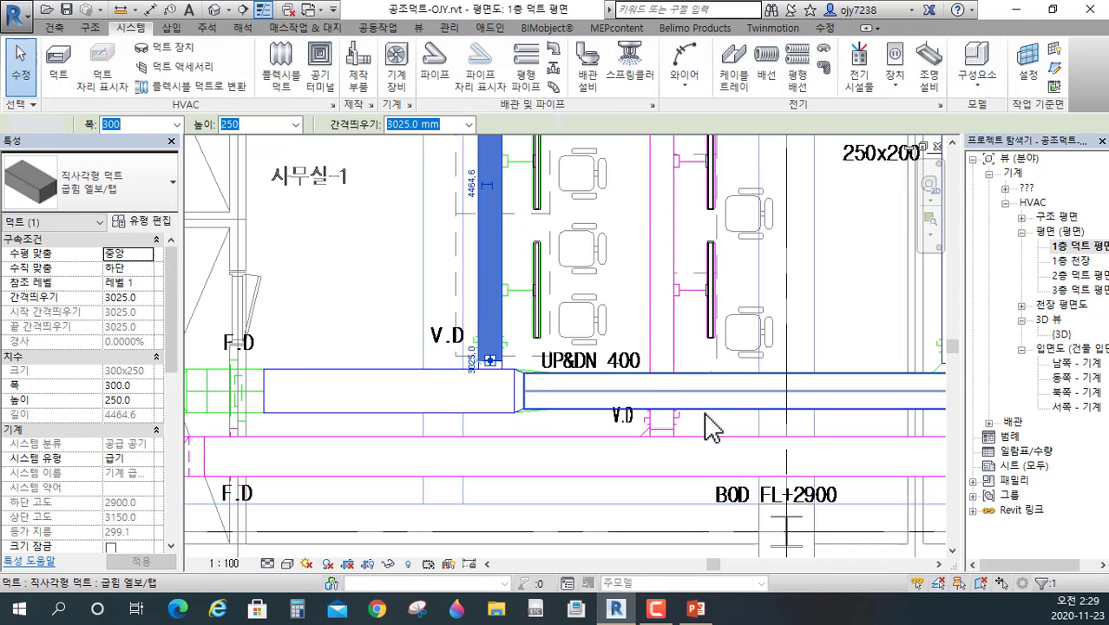
pyautogui.press('Escape')
# - Extend the lower end of the 250x200 supply branch duct to the main supply duct's edge to connect them
pyautogui.scroll(4, 569, 460)
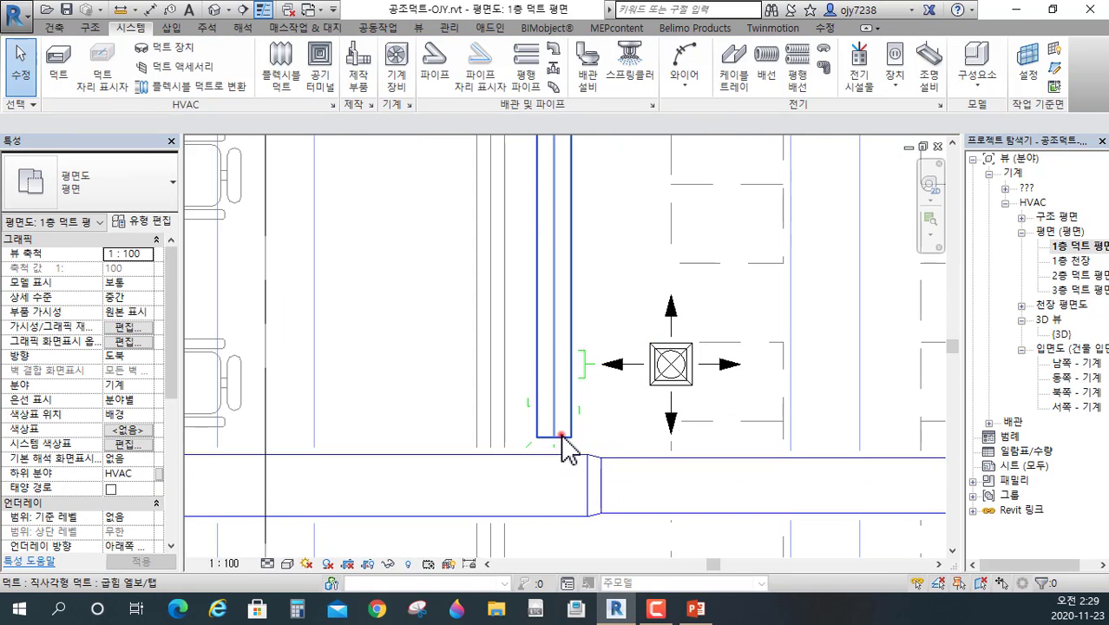
pyautogui.click(562, 437)
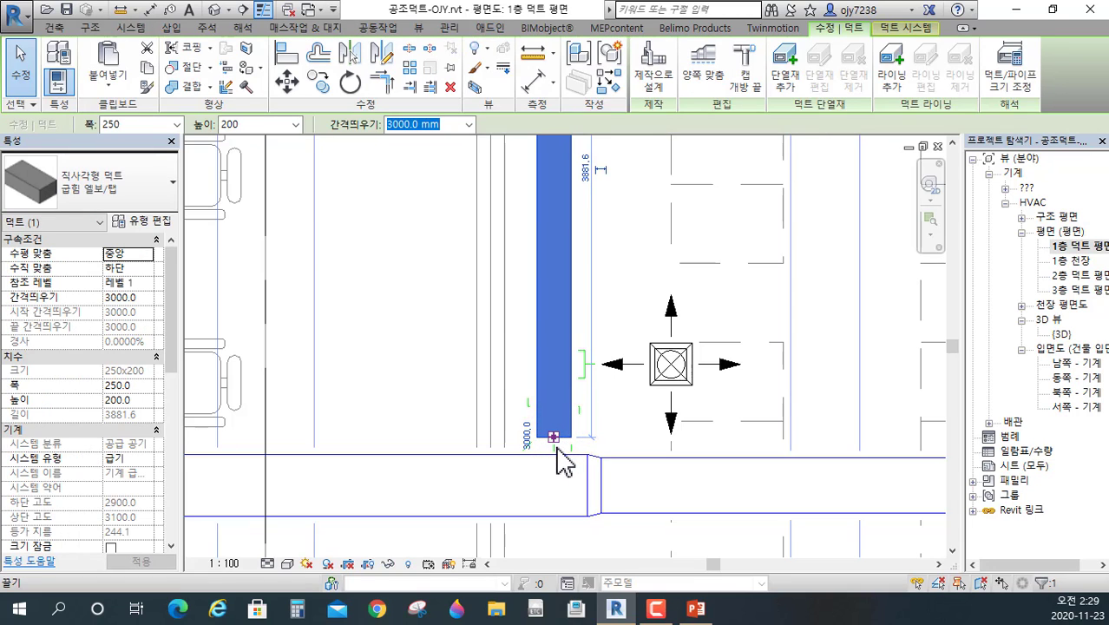
pyautogui.scroll(3, 562, 464)
pyautogui.click(554, 436)
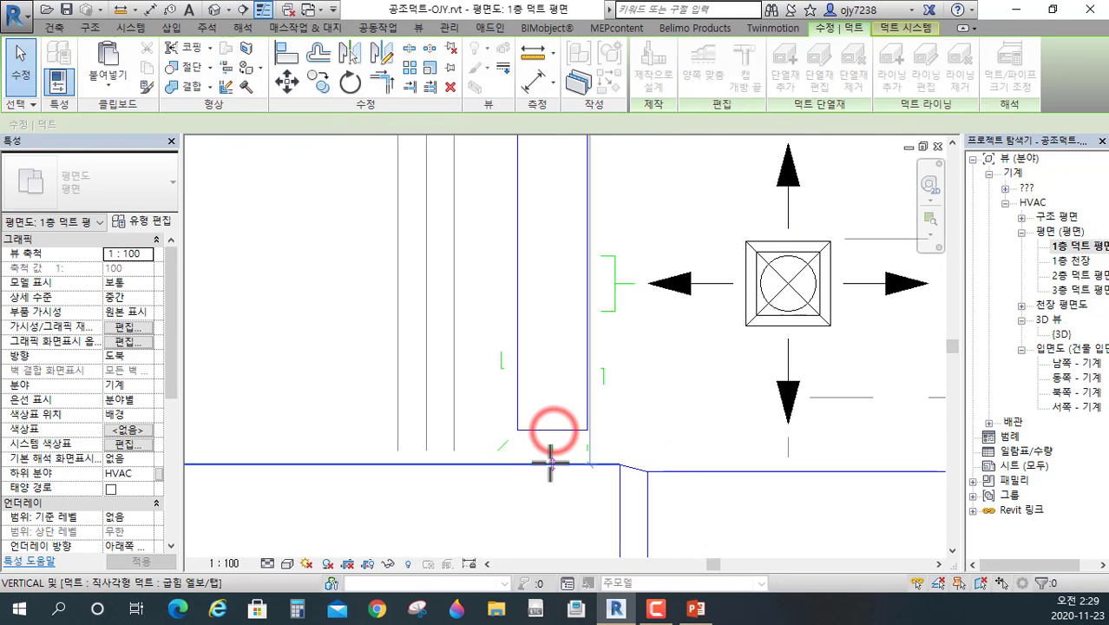
pyautogui.click(550, 463)
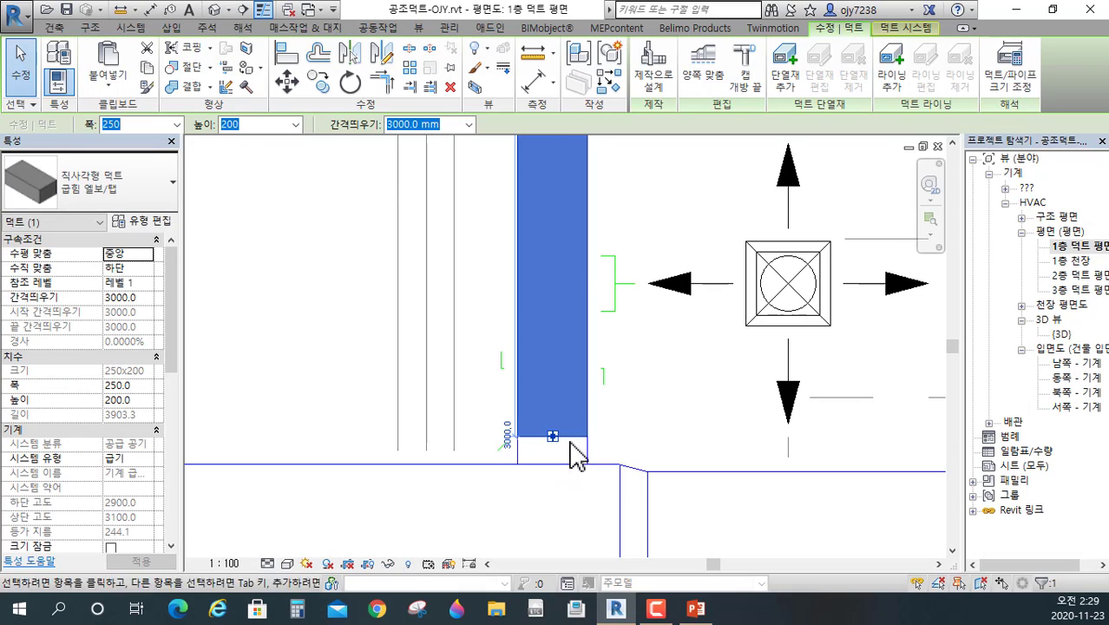
pyautogui.press('Escape')
# - Cap the open upper end of the 250x200 supply branch duct
pyautogui.scroll(-5, 639, 421)
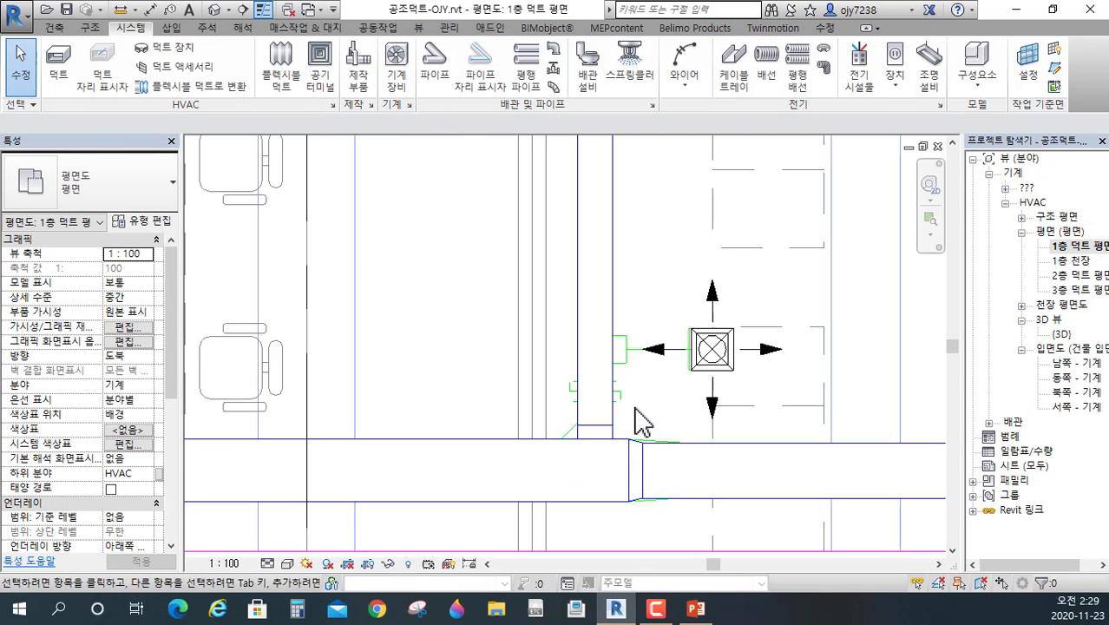
pyautogui.moveTo(651, 284); pyautogui.dragTo(556, 455, button='middle')
pyautogui.scroll(1, 554, 416)
pyautogui.scroll(2, 536, 302)
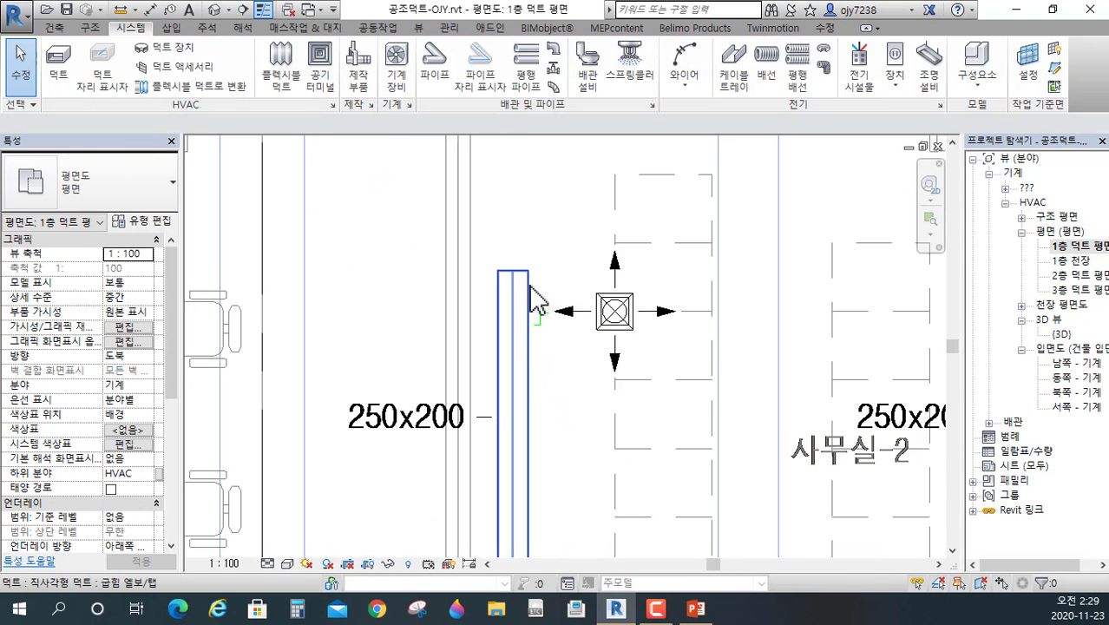
pyautogui.click(529, 286)
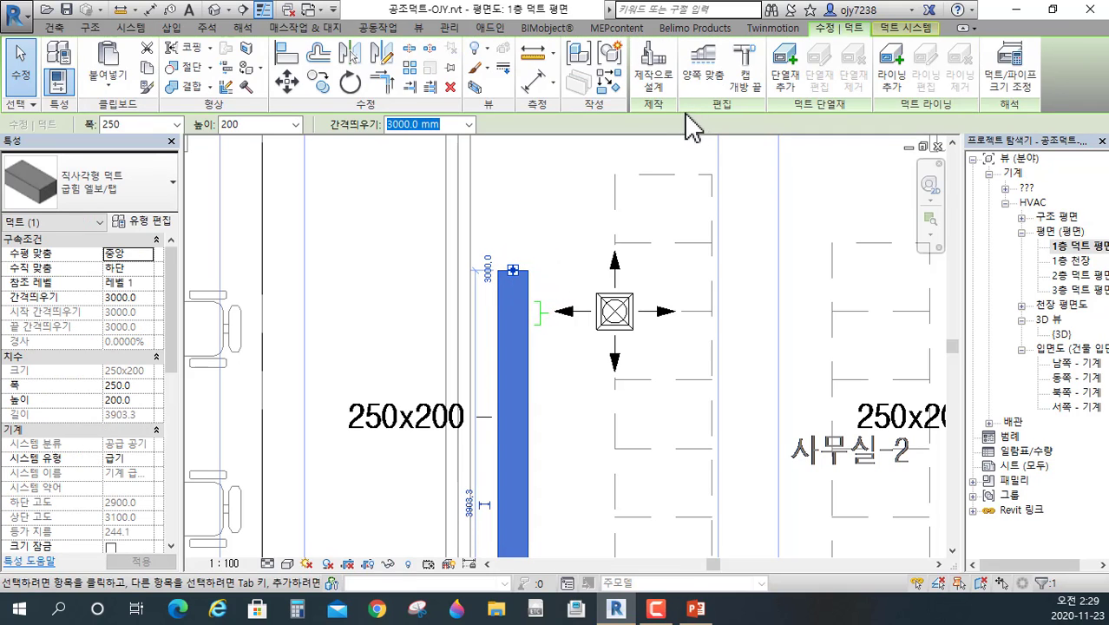
pyautogui.click(745, 70)
pyautogui.scroll(-4, 538, 313)
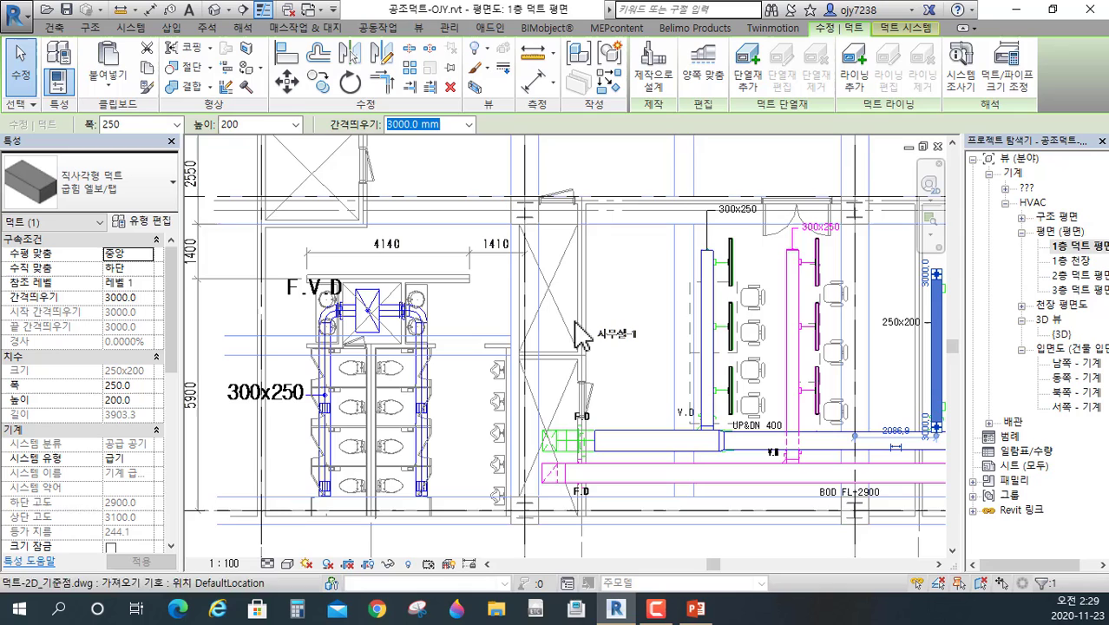
# - Cap the open upper end of the 300x250 supply branch duct in 사무실-1
pyautogui.scroll(5, 735, 256)
pyautogui.click(726, 267)
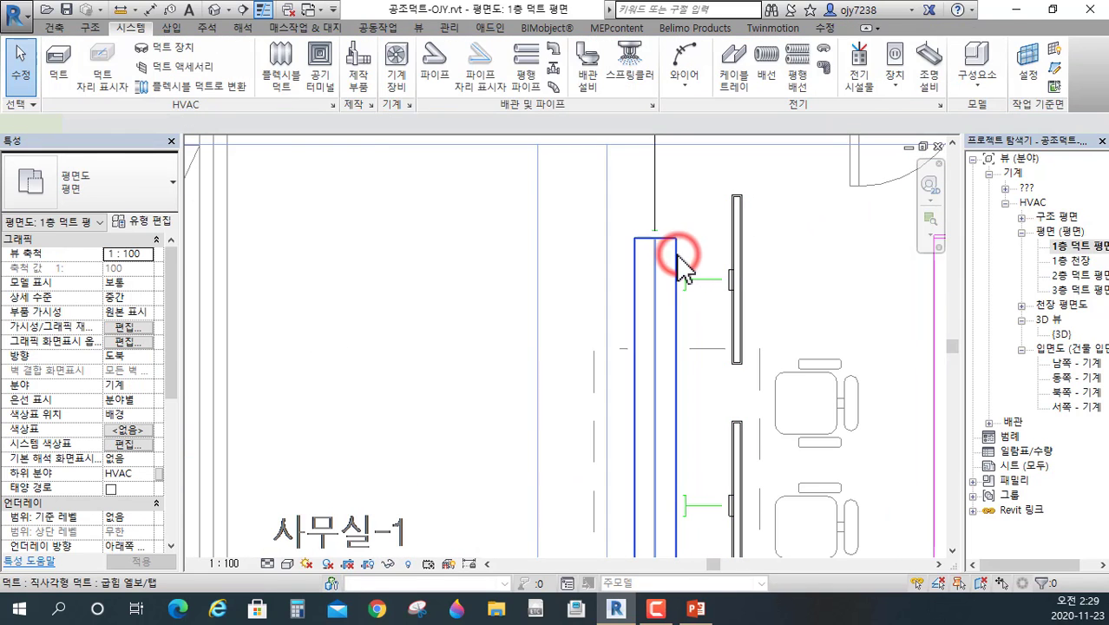
pyautogui.click(679, 256)
pyautogui.click(743, 71)
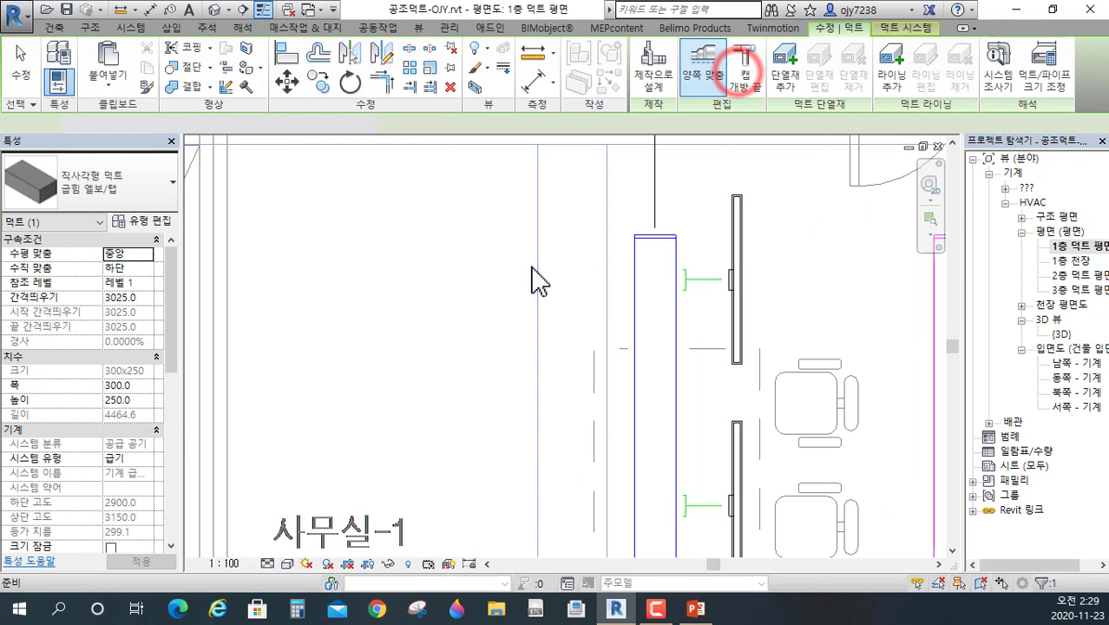
pyautogui.scroll(-6, 433, 347)
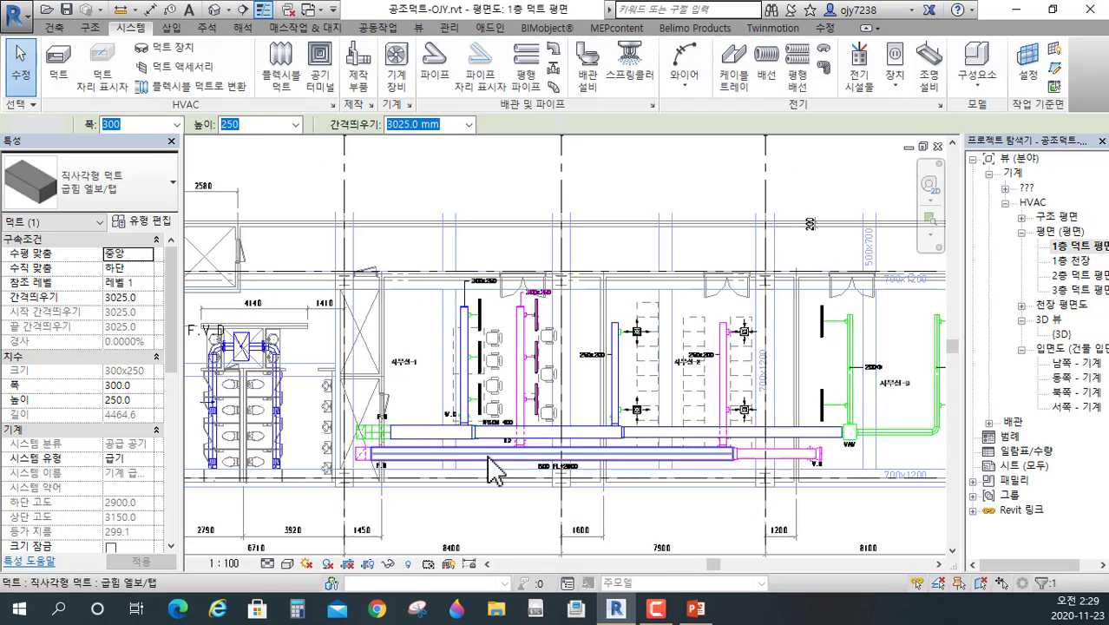
pyautogui.press('Escape')
pyautogui.press('Escape')
# - Examine the UP&DN 400 location where the magenta branch duct crosses the main supply duct
pyautogui.scroll(4, 463, 470)
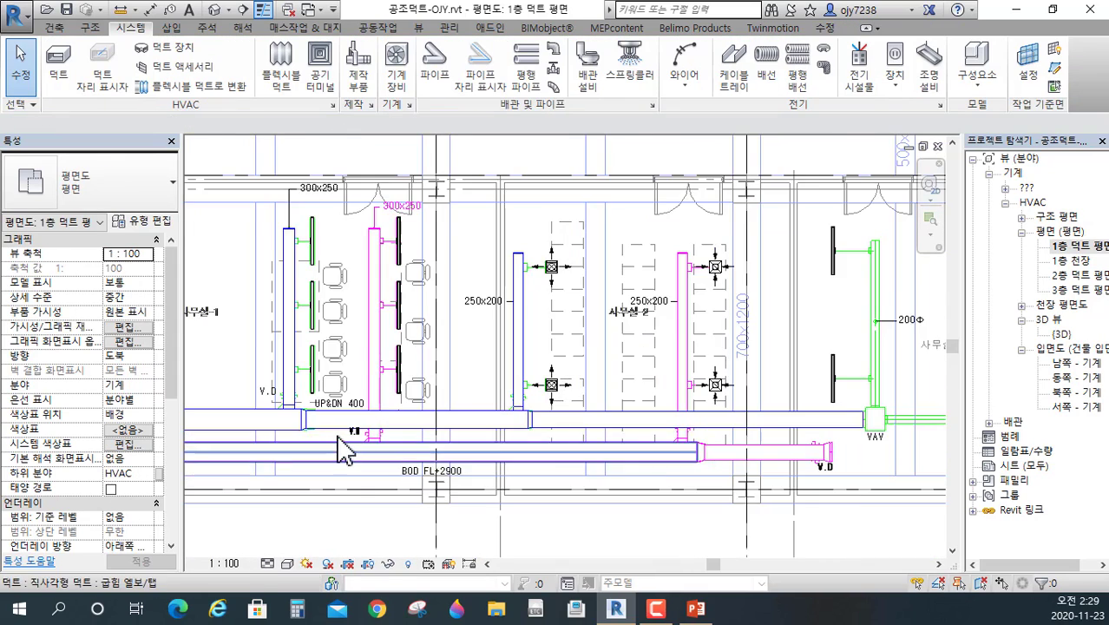
pyautogui.scroll(2, 408, 460)
pyautogui.scroll(1, 415, 395)
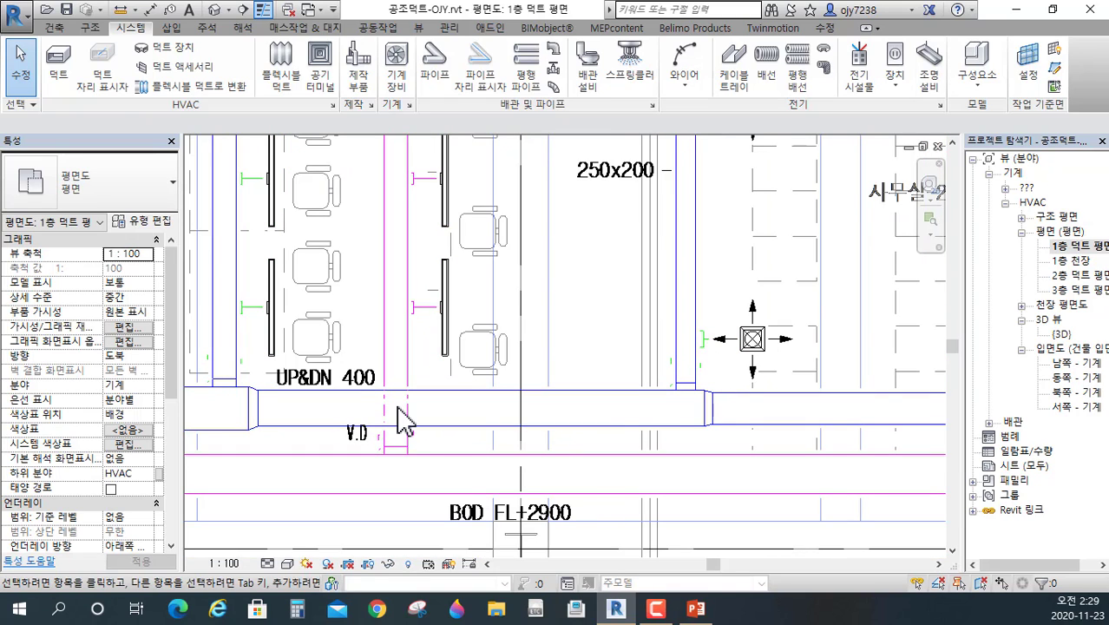
pyautogui.scroll(-2, 406, 424)
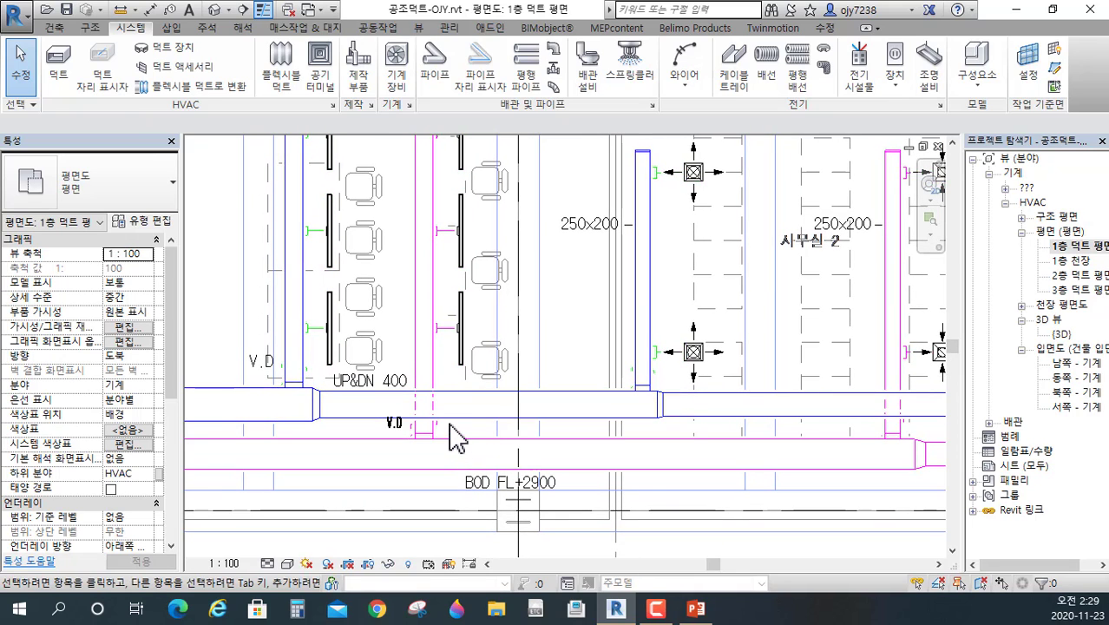
pyautogui.scroll(1, 445, 424)
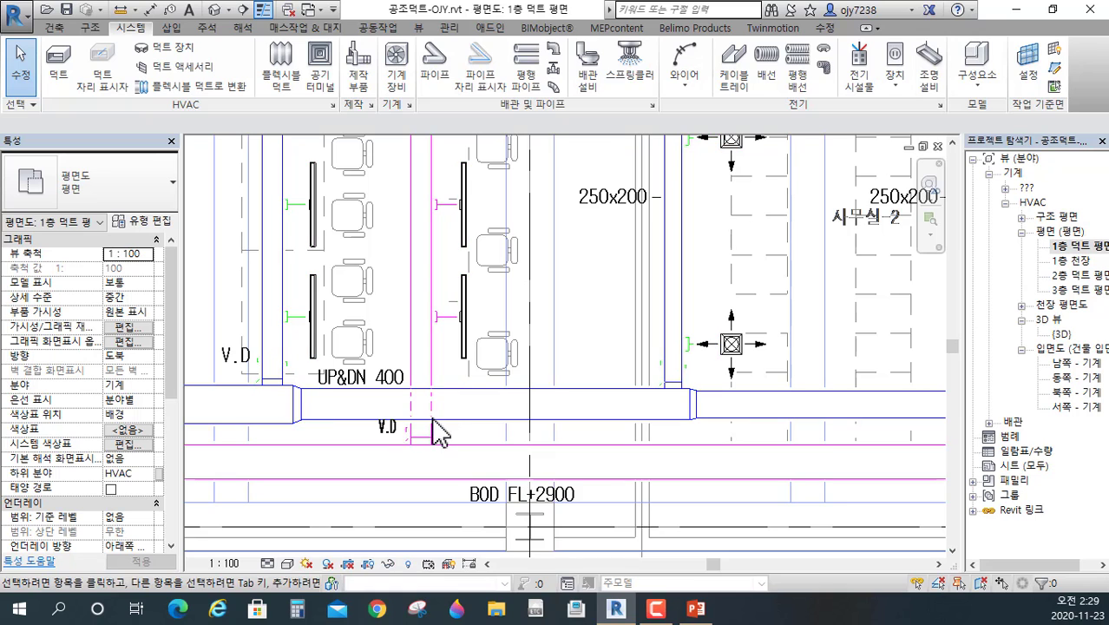
pyautogui.moveTo(438, 431); pyautogui.dragTo(540, 390, button='middle')
pyautogui.scroll(3, 426, 380)
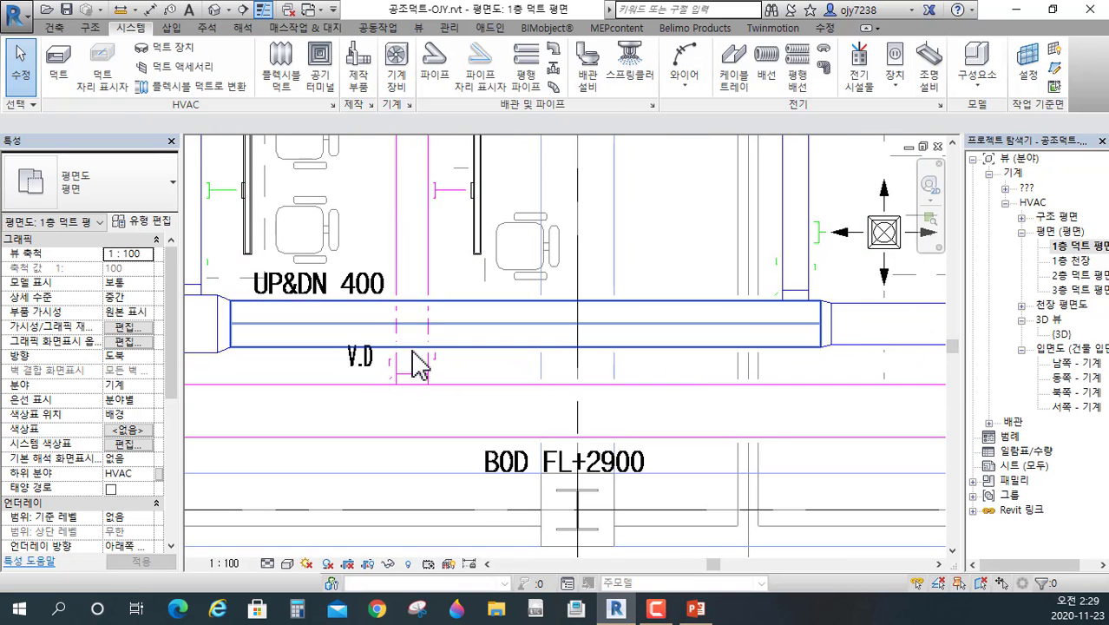
pyautogui.moveTo(429, 321); pyautogui.dragTo(453, 292, button='middle')
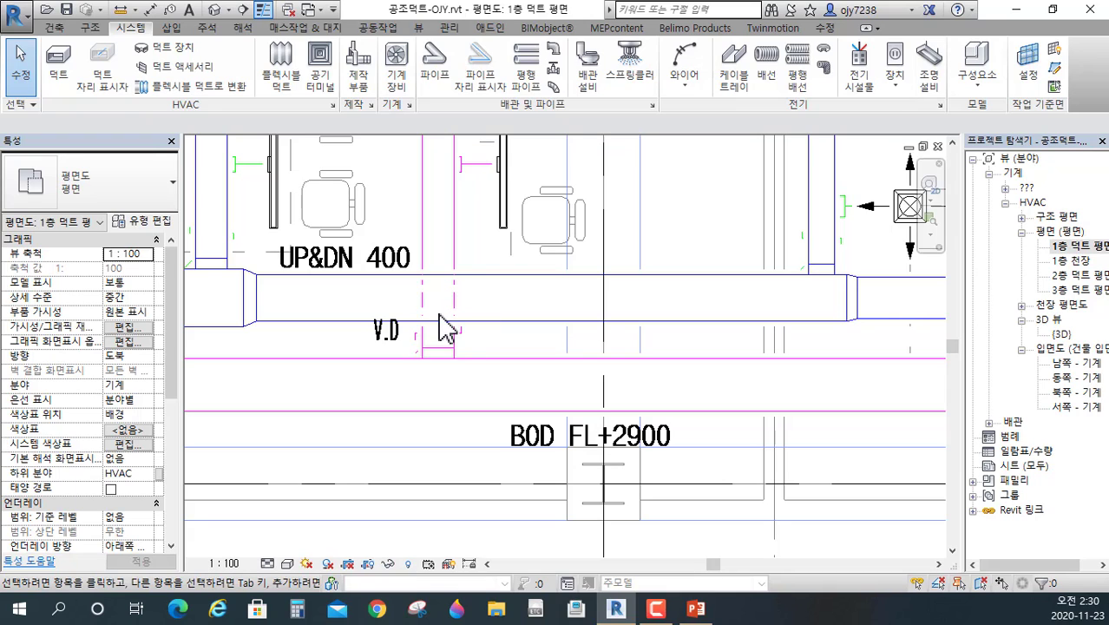
# - Split the 450x350 main supply duct at four points, two on each side of the crossing magenta branch duct
pyautogui.click(477, 278)
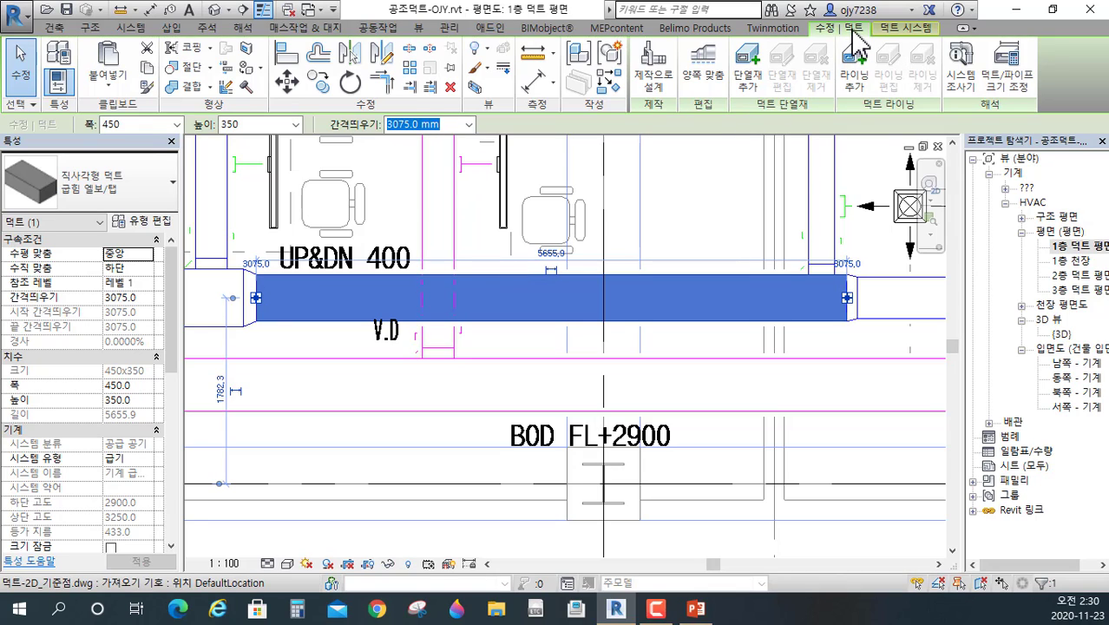
pyautogui.click(411, 52)
pyautogui.scroll(2, 474, 276)
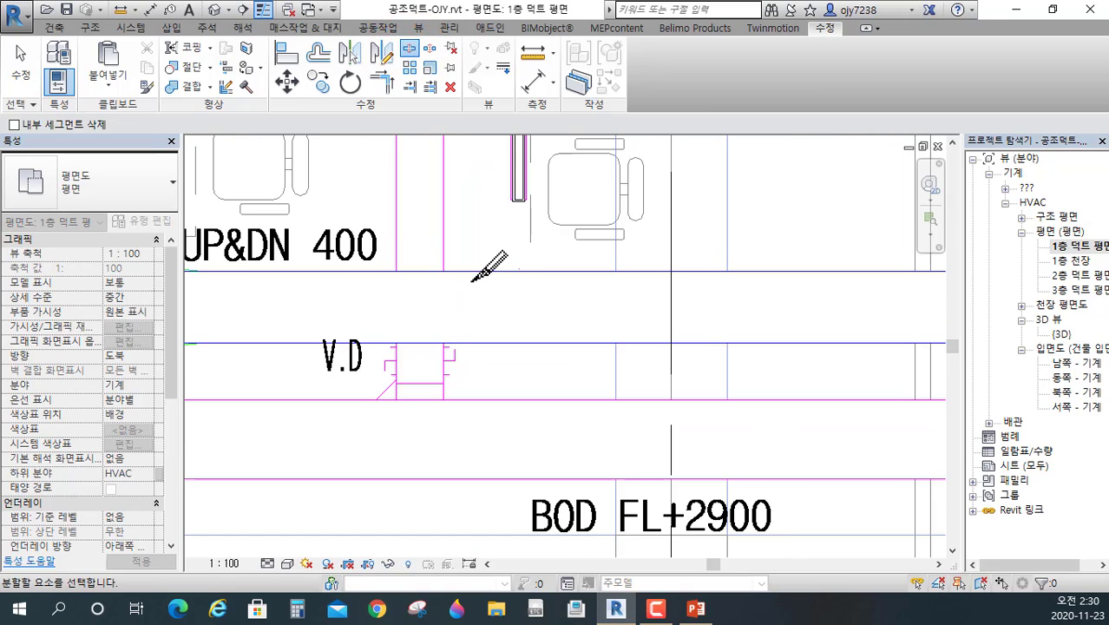
pyautogui.scroll(1, 472, 279)
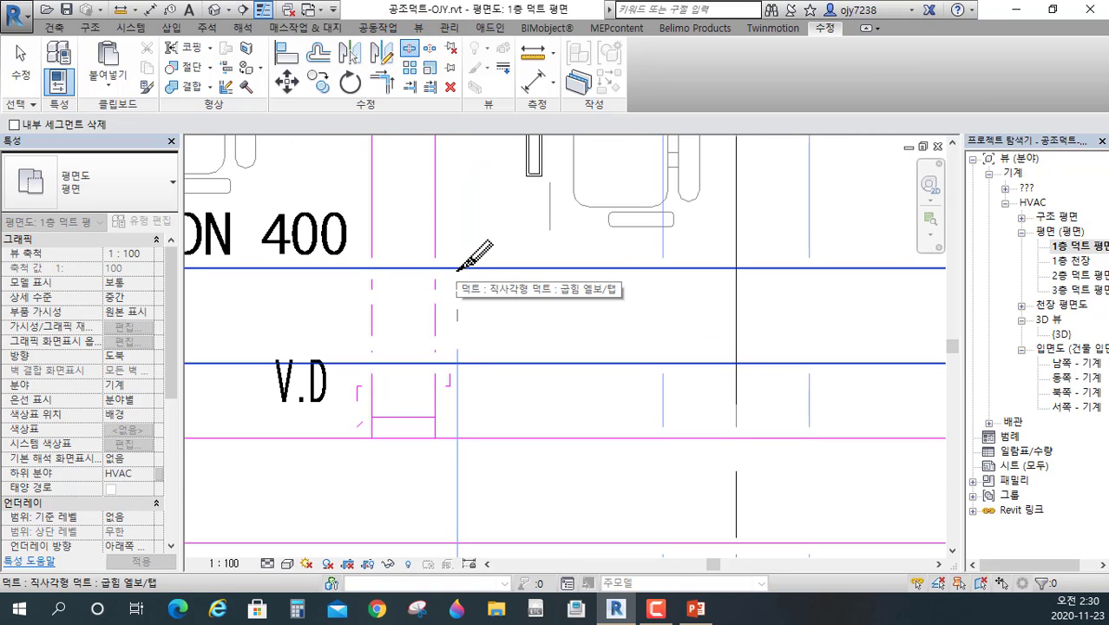
pyautogui.click(458, 269)
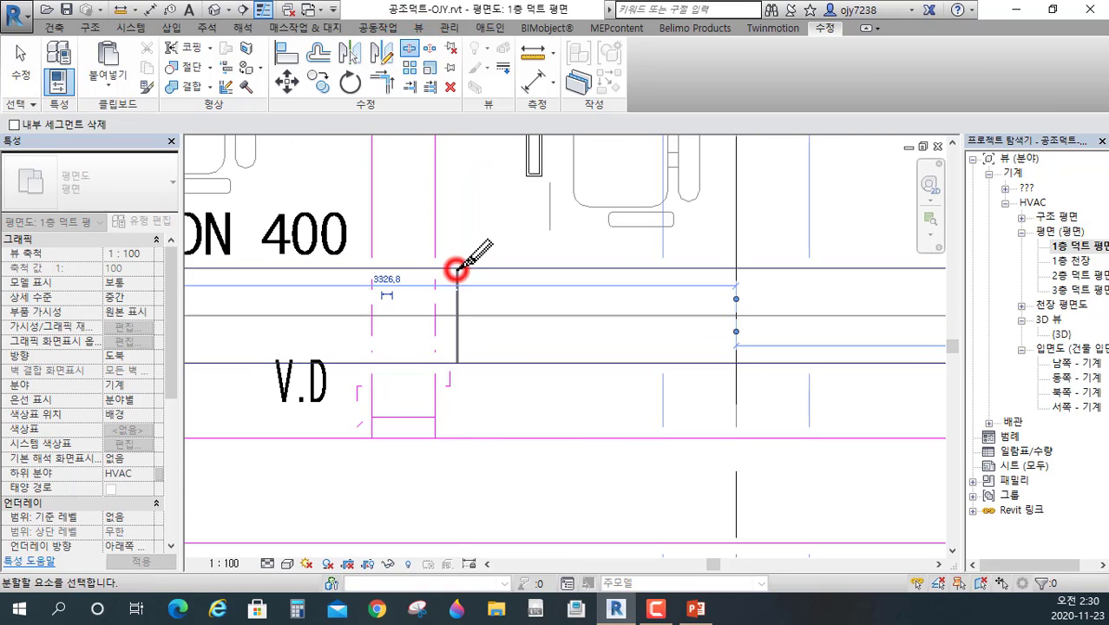
pyautogui.click(543, 270)
pyautogui.scroll(-1, 539, 264)
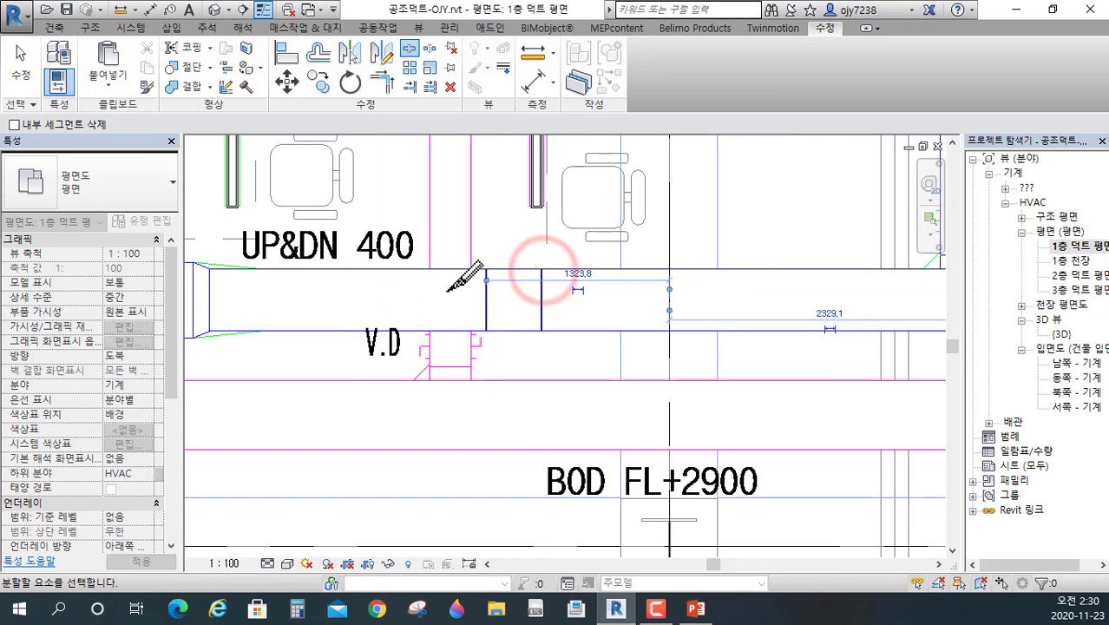
pyautogui.click(402, 266)
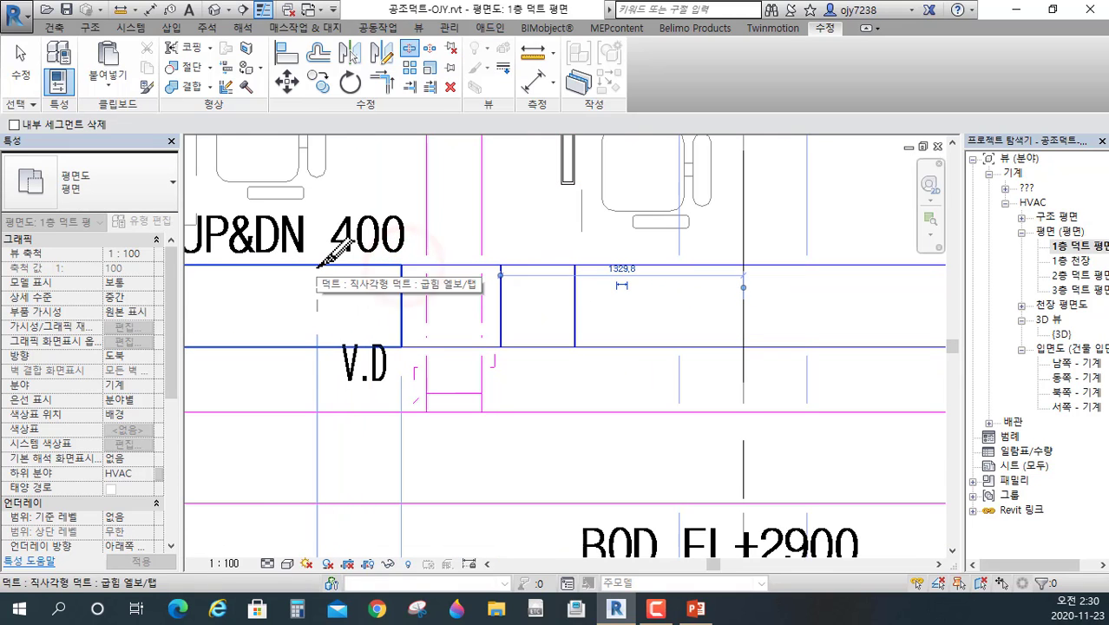
pyautogui.click(317, 266)
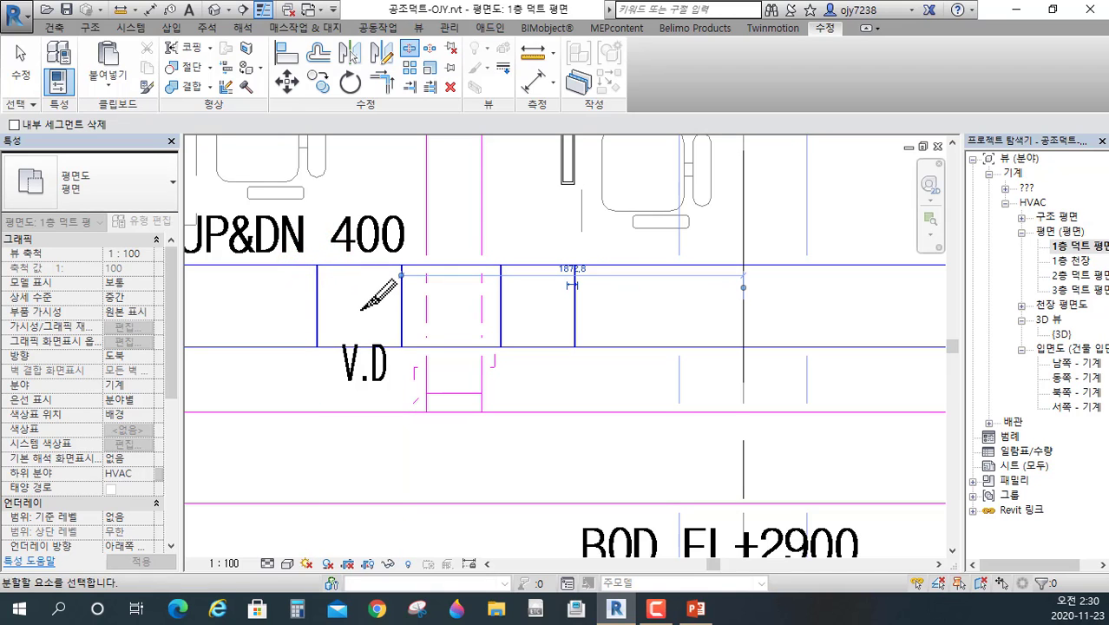
pyautogui.press('Escape')
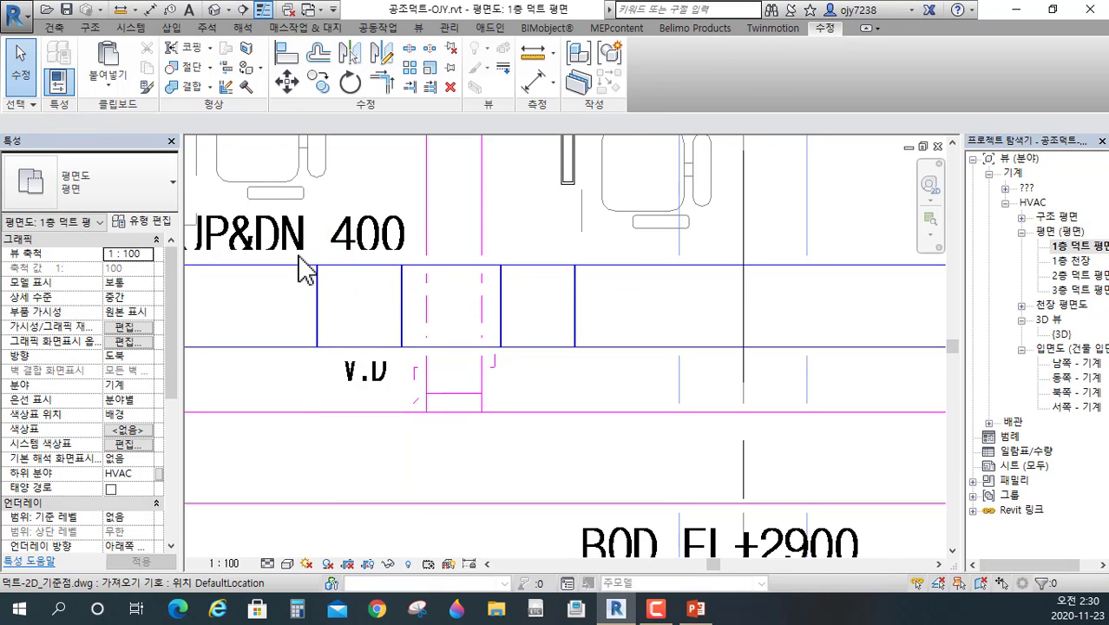
# - Delete the two short duct segments on either side of the crossing piece, plus the leftover union fittings at the right-hand gap
pyautogui.click(295, 254)
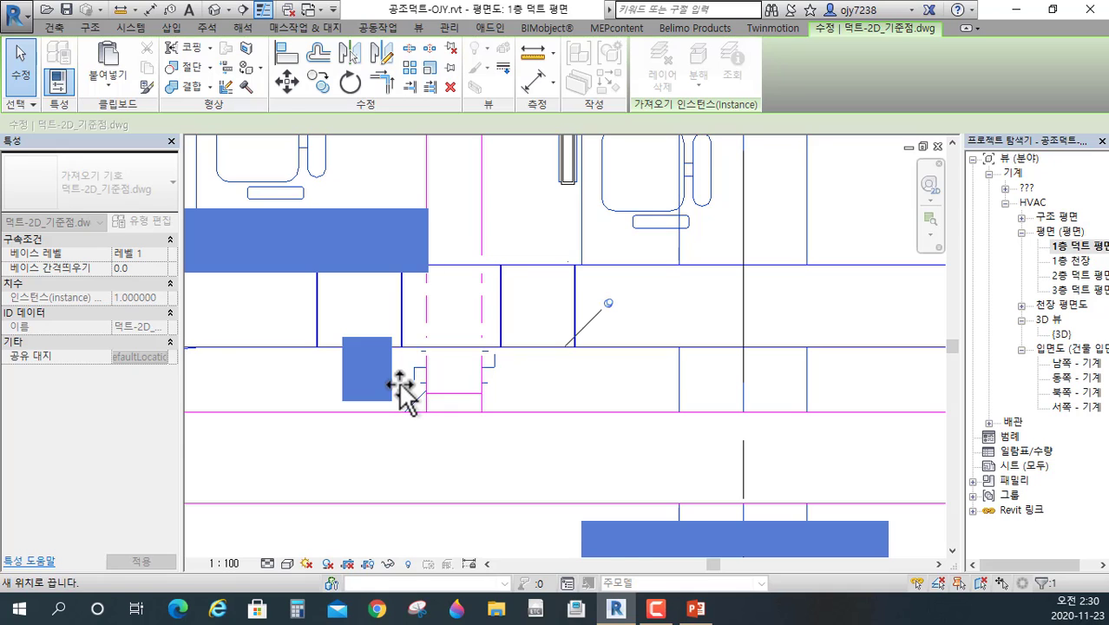
pyautogui.press('Escape')
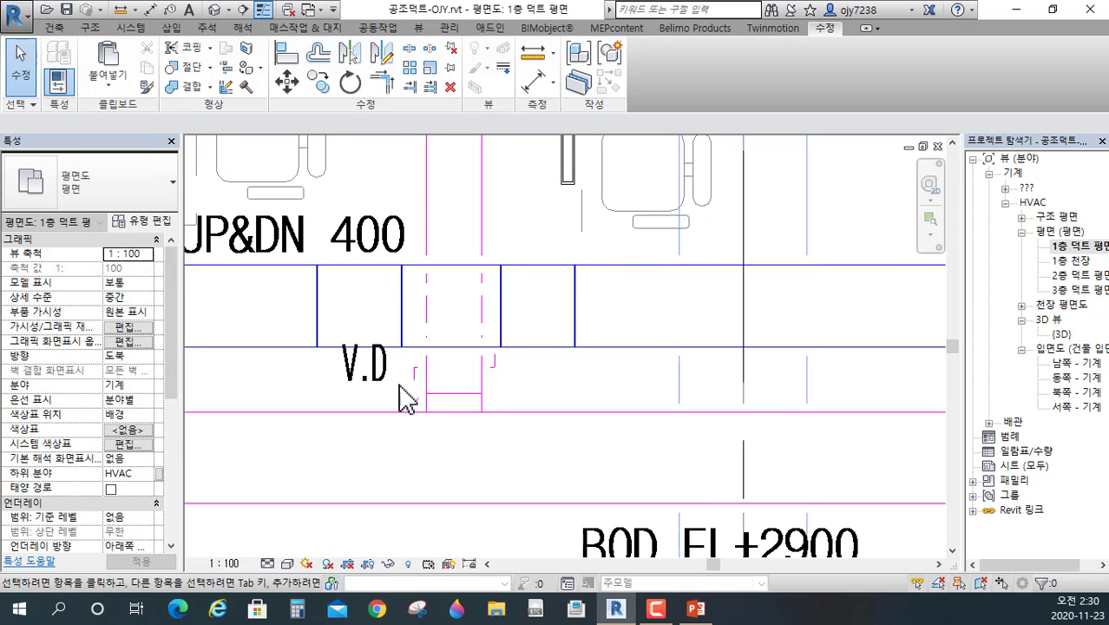
pyautogui.click(354, 276)
pyautogui.press('Delete')
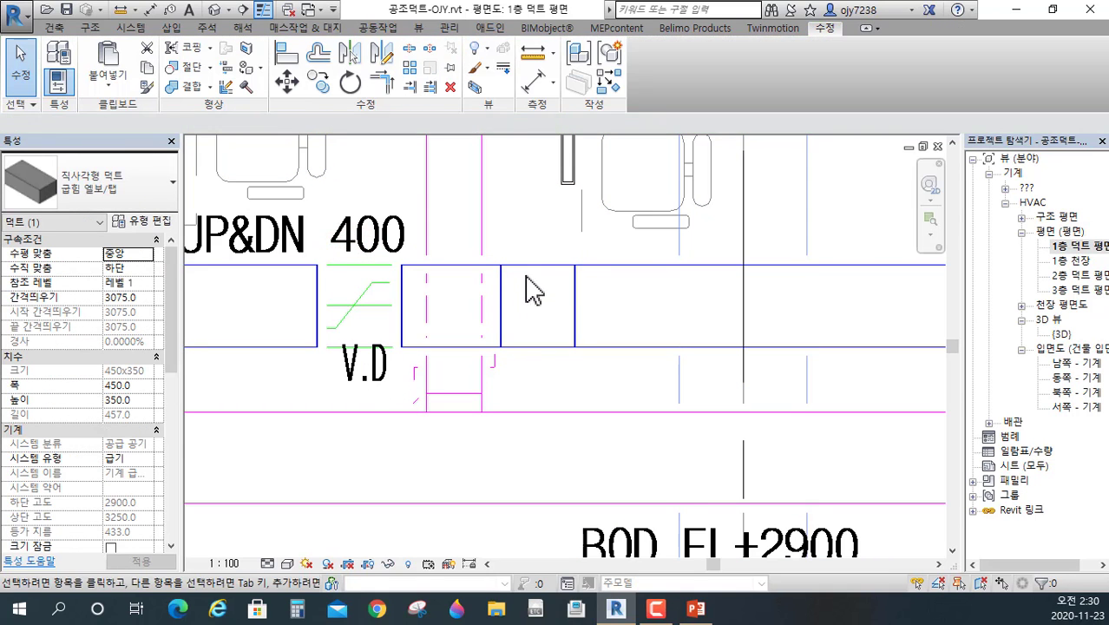
pyautogui.click(550, 265)
pyautogui.press('Delete')
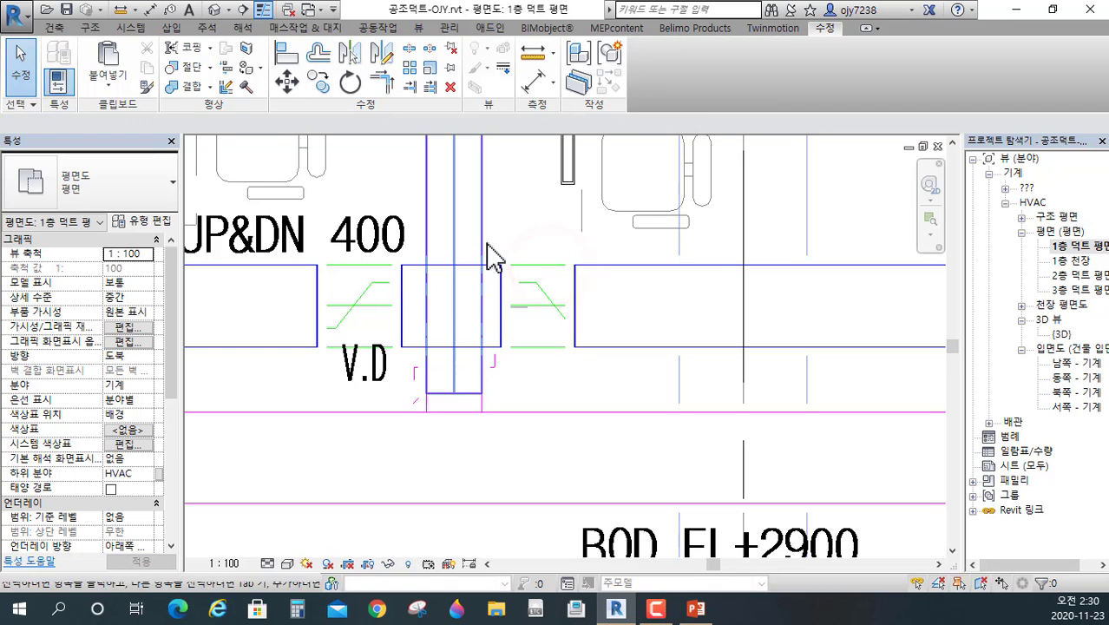
pyautogui.moveTo(496, 243); pyautogui.dragTo(598, 399)
pyautogui.press('Delete')
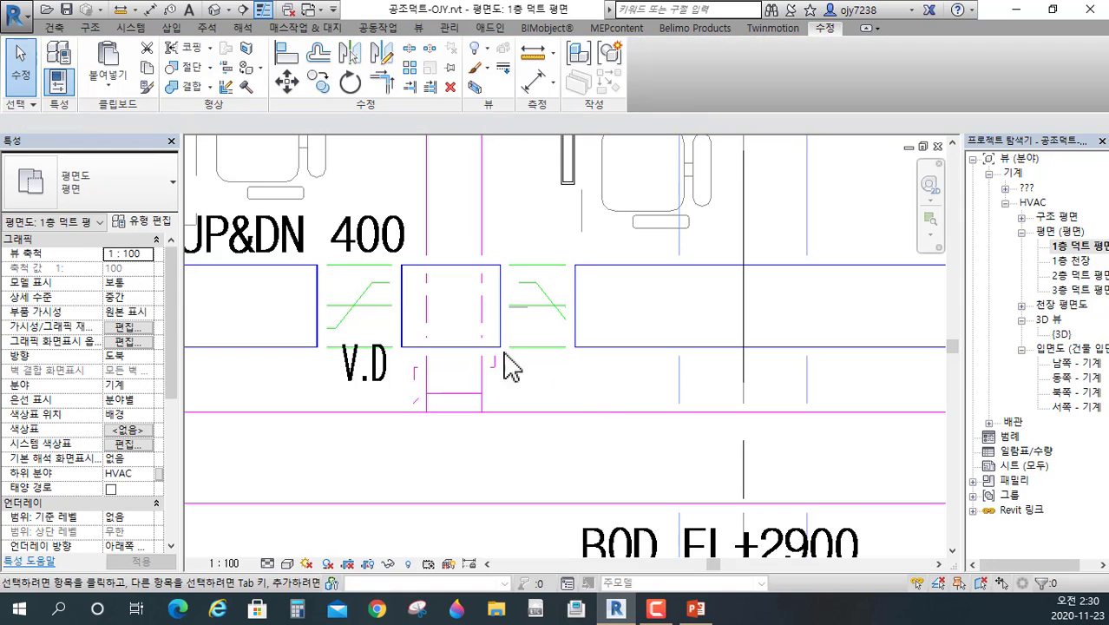
# - Delete the two leftover union fittings at the left-hand gap in the main supply duct
pyautogui.click(310, 256)
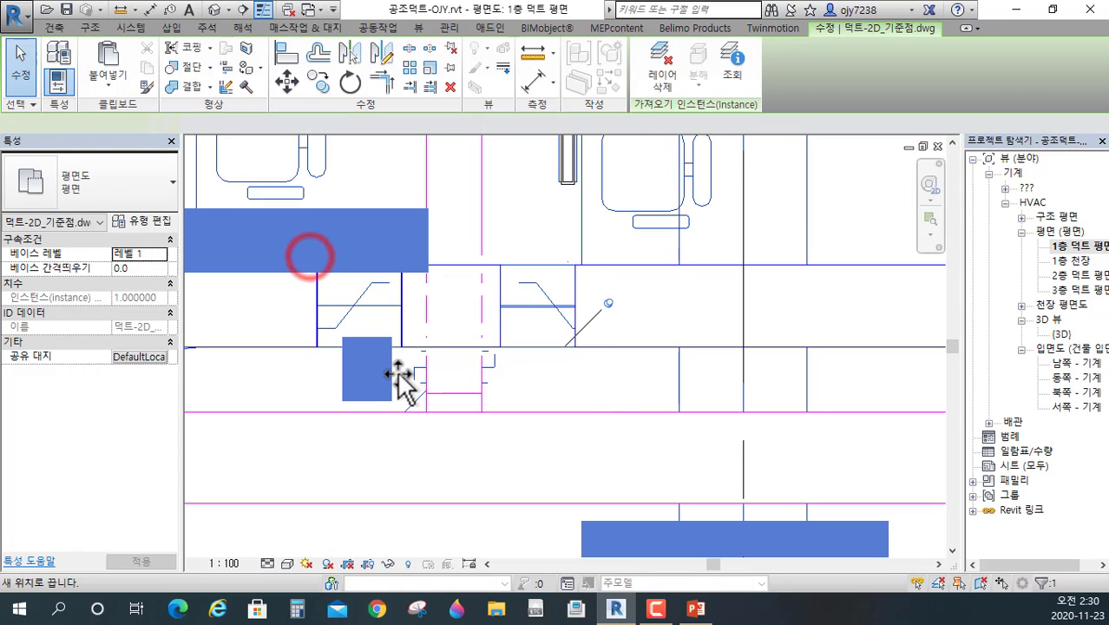
pyautogui.press('Escape')
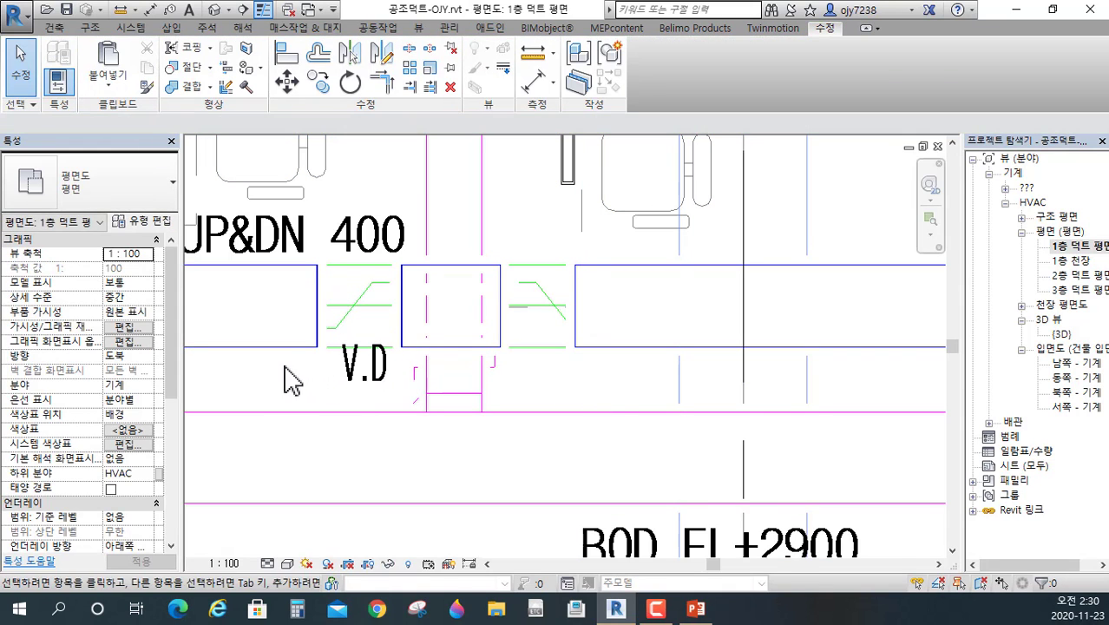
pyautogui.moveTo(282, 364); pyautogui.dragTo(416, 262)
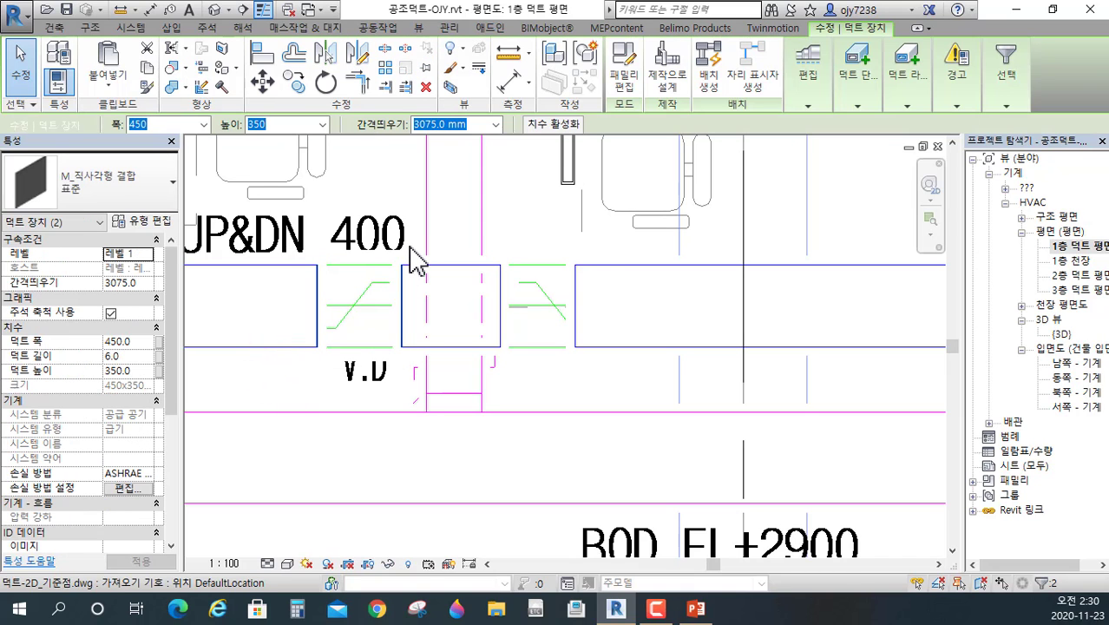
pyautogui.press('Escape')
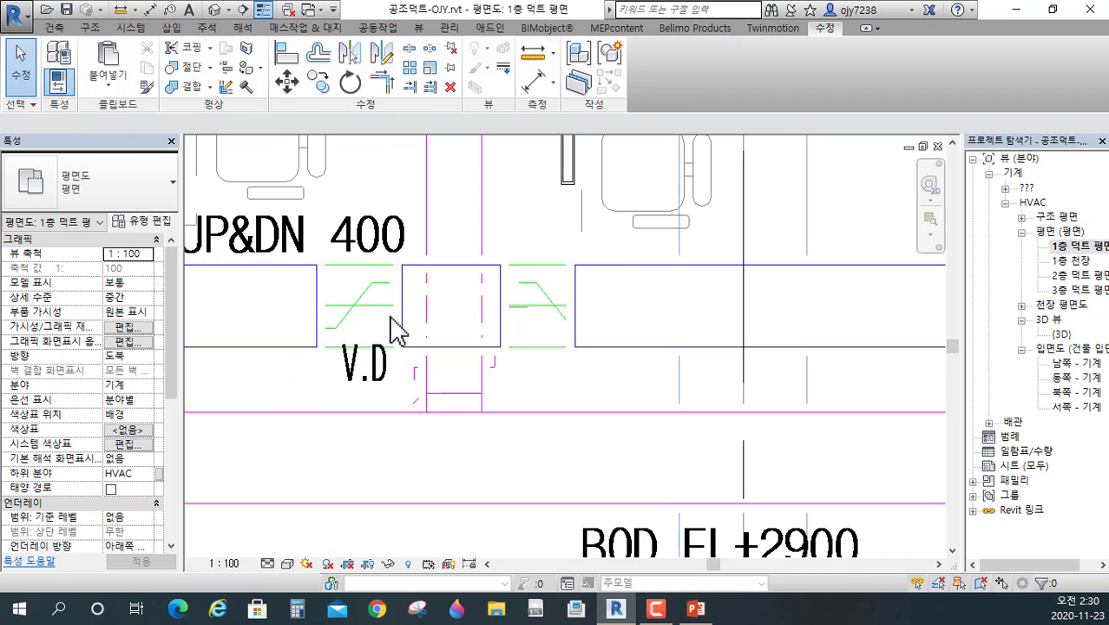
# - Delete the short main duct piece crossing the magenta branch duct
pyautogui.scroll(-1, 473, 346)
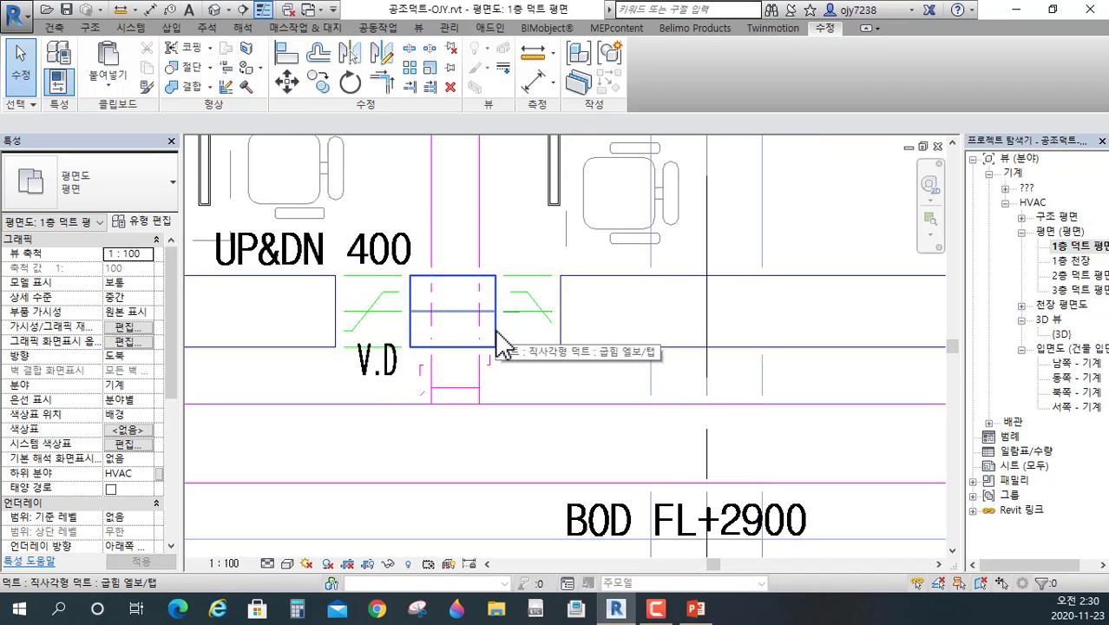
pyautogui.click(495, 328)
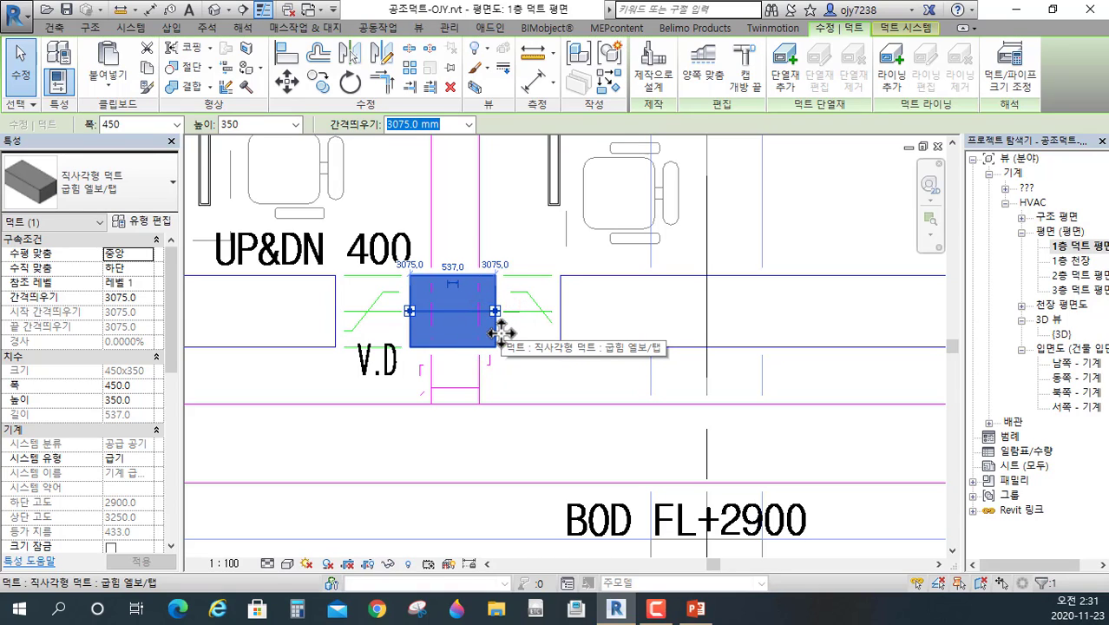
pyautogui.press('Delete')
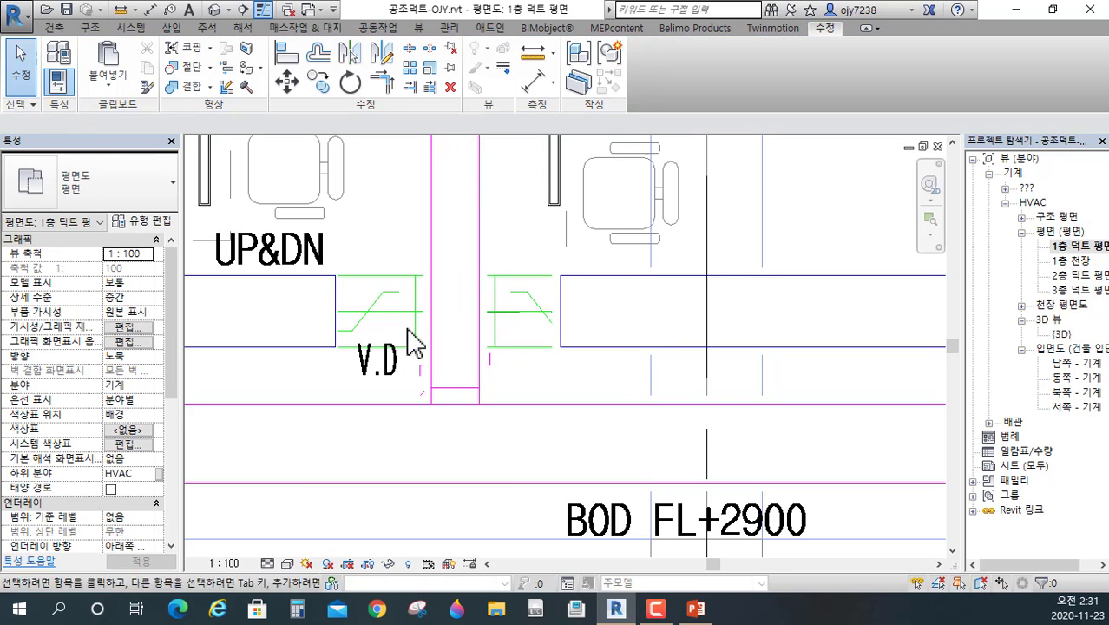
# - Check the size and elevation properties of the main duct left of the gap and of the magenta branch duct
pyautogui.click(335, 310)
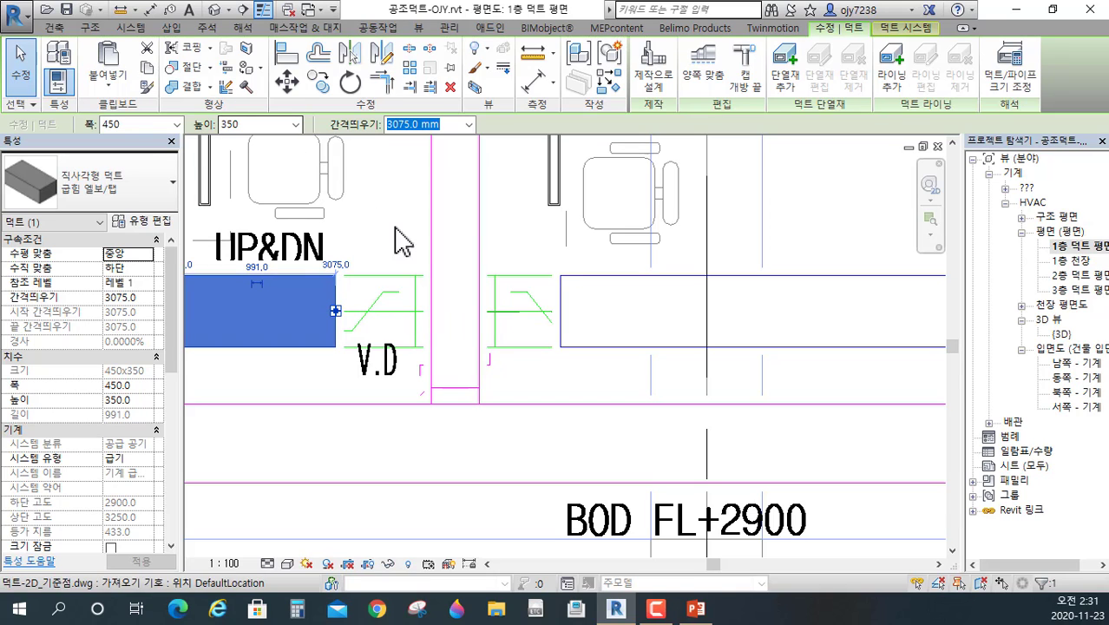
pyautogui.click(428, 229)
pyautogui.click(429, 230)
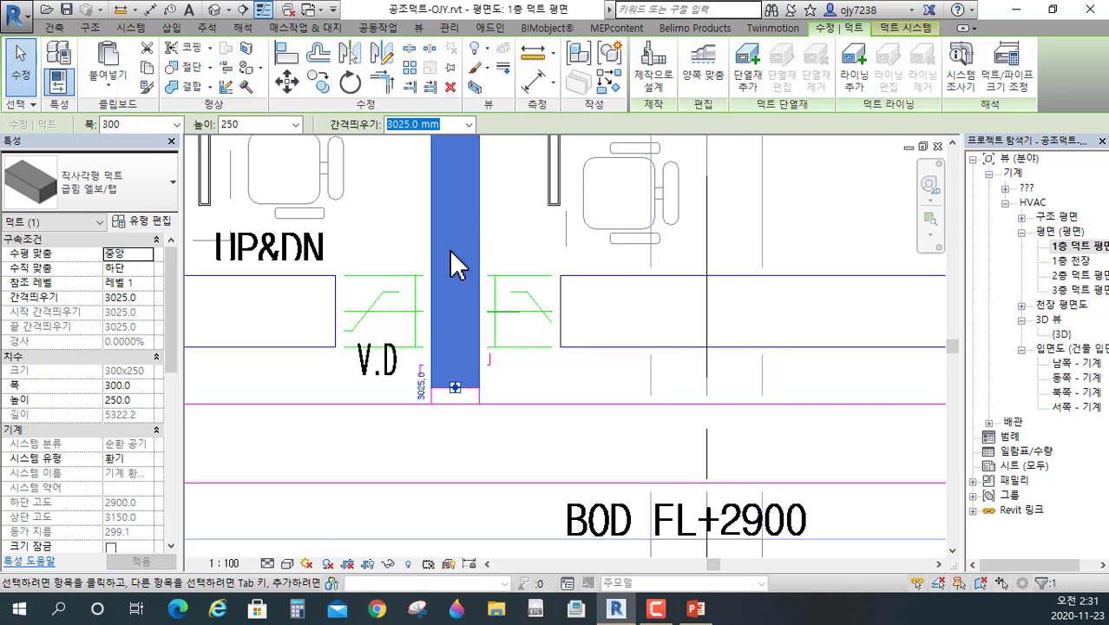
pyautogui.scroll(-2, 389, 279)
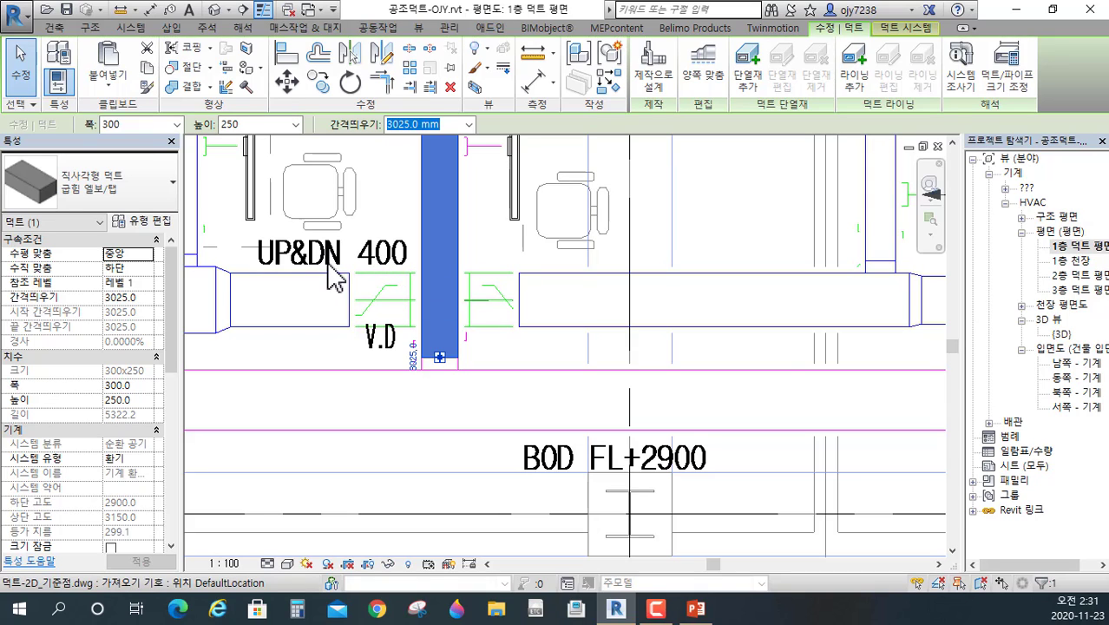
# - Start placing a duct fitting and browse the family library to the 덕트 > 장치 > 직사각형 > 간격띄우기 folder
pyautogui.click(132, 30)
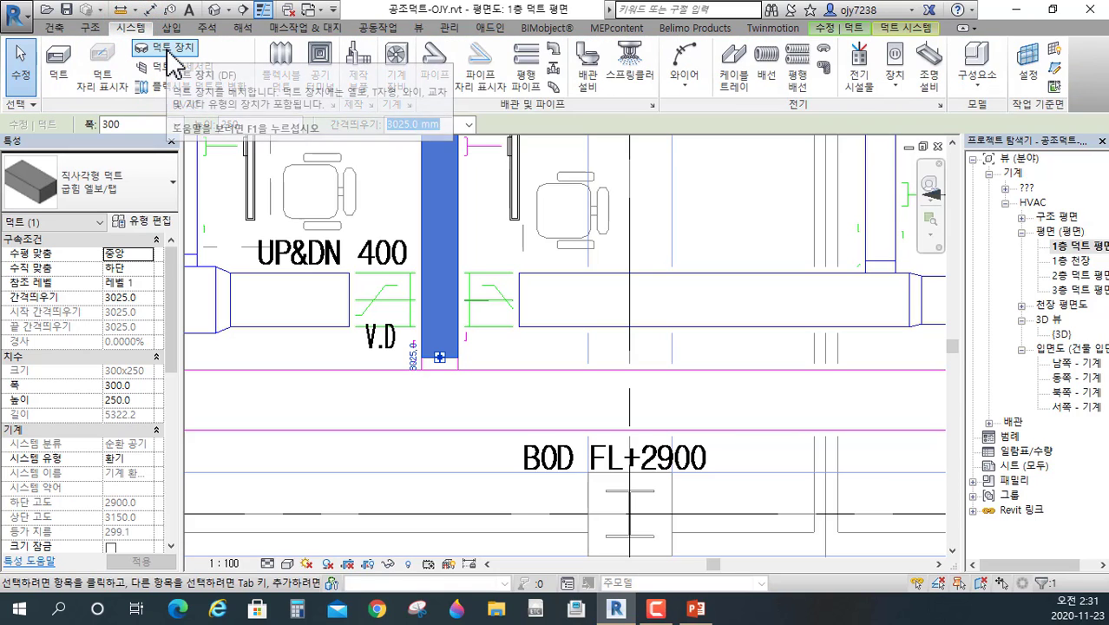
pyautogui.click(165, 48)
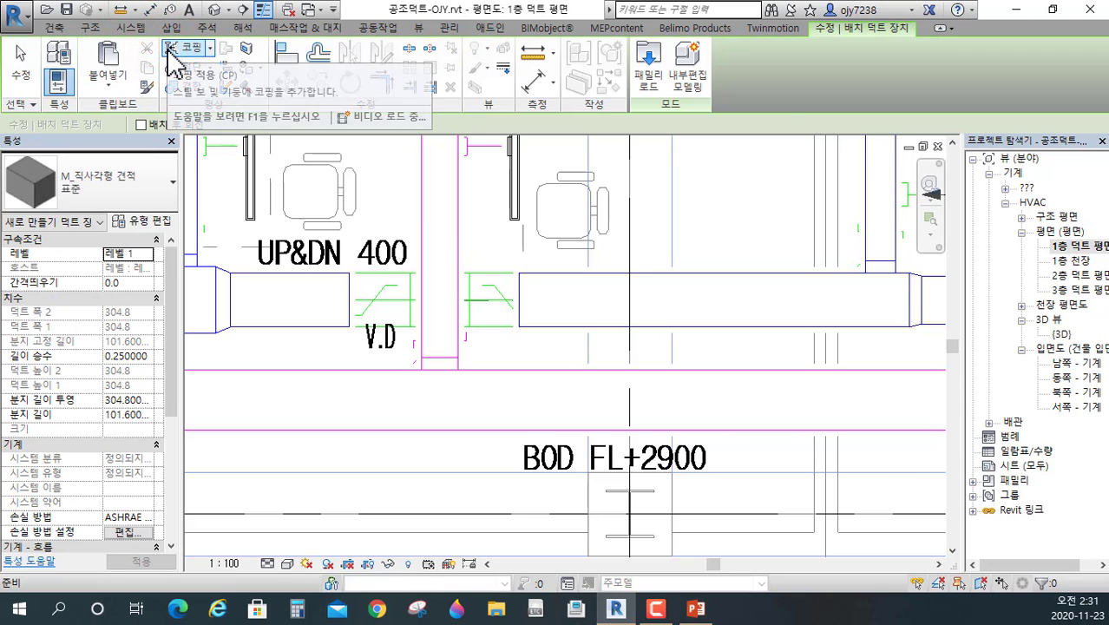
pyautogui.click(653, 65)
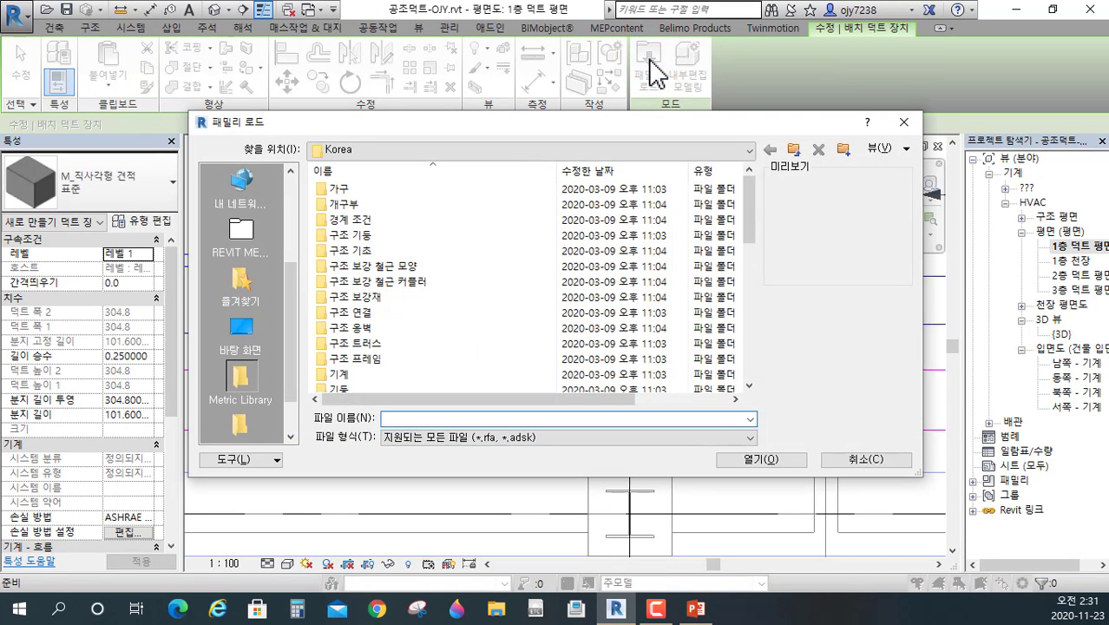
pyautogui.scroll(-3, 366, 312)
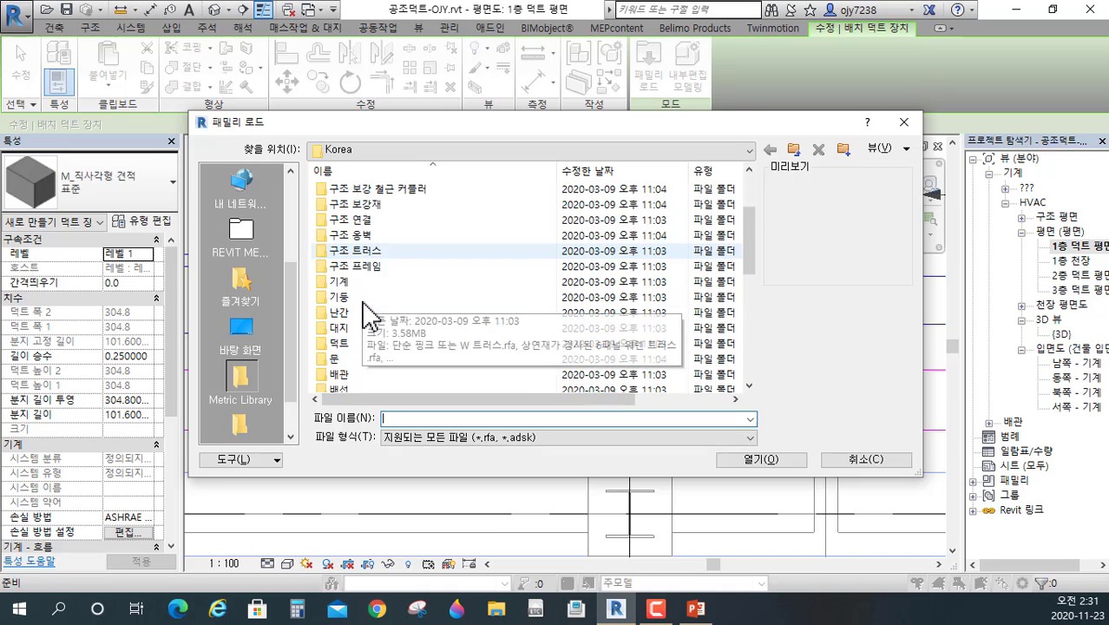
pyautogui.doubleClick(341, 297)
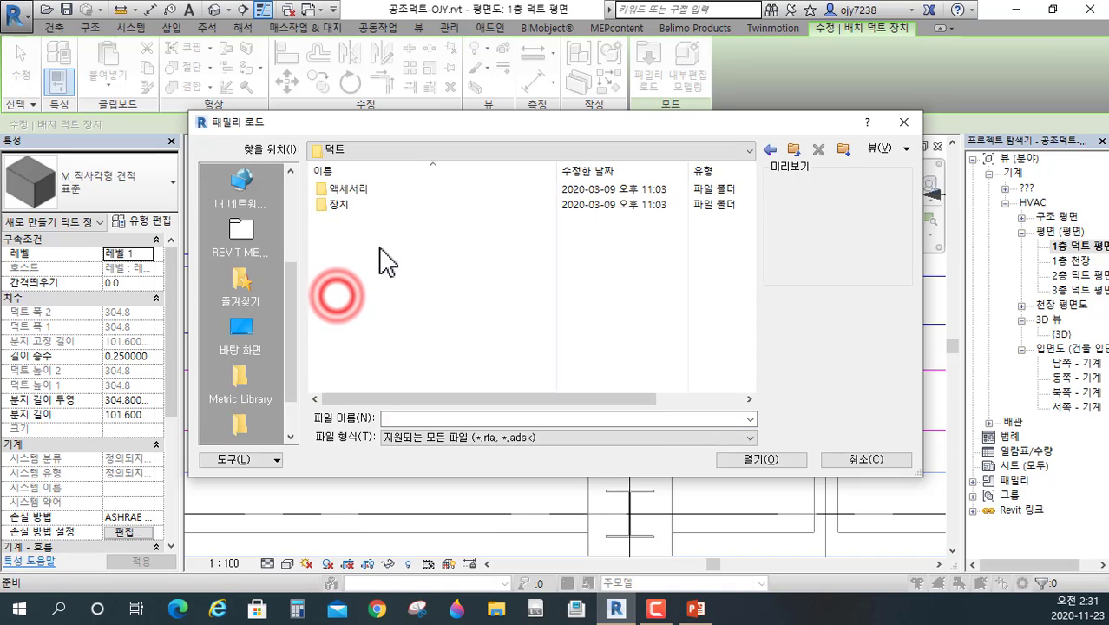
pyautogui.doubleClick(350, 191)
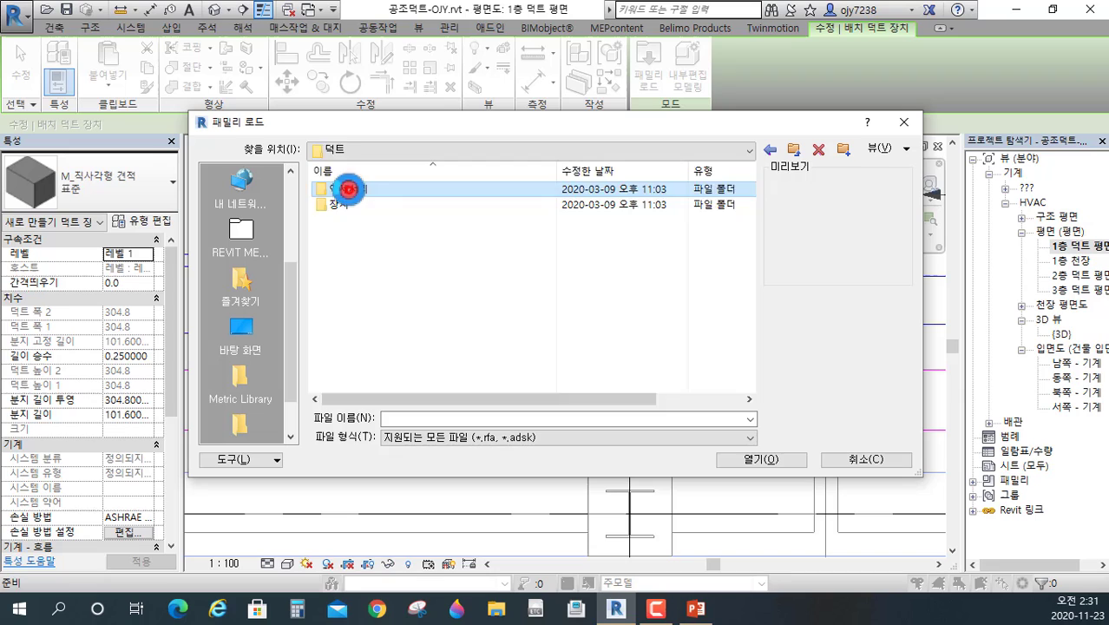
pyautogui.click(793, 151)
pyautogui.doubleClick(340, 206)
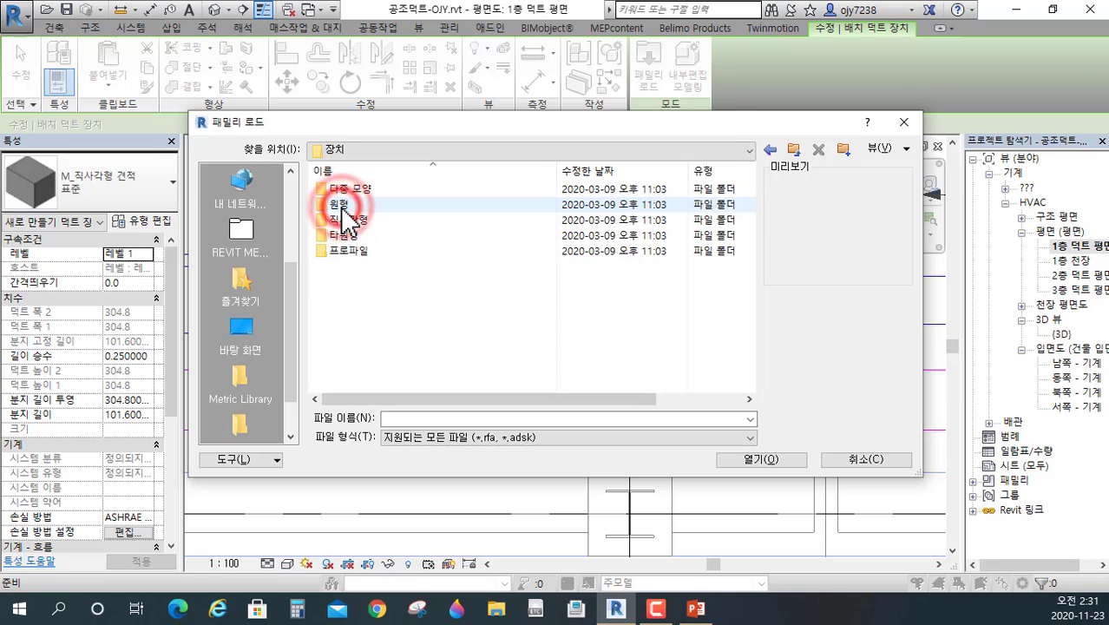
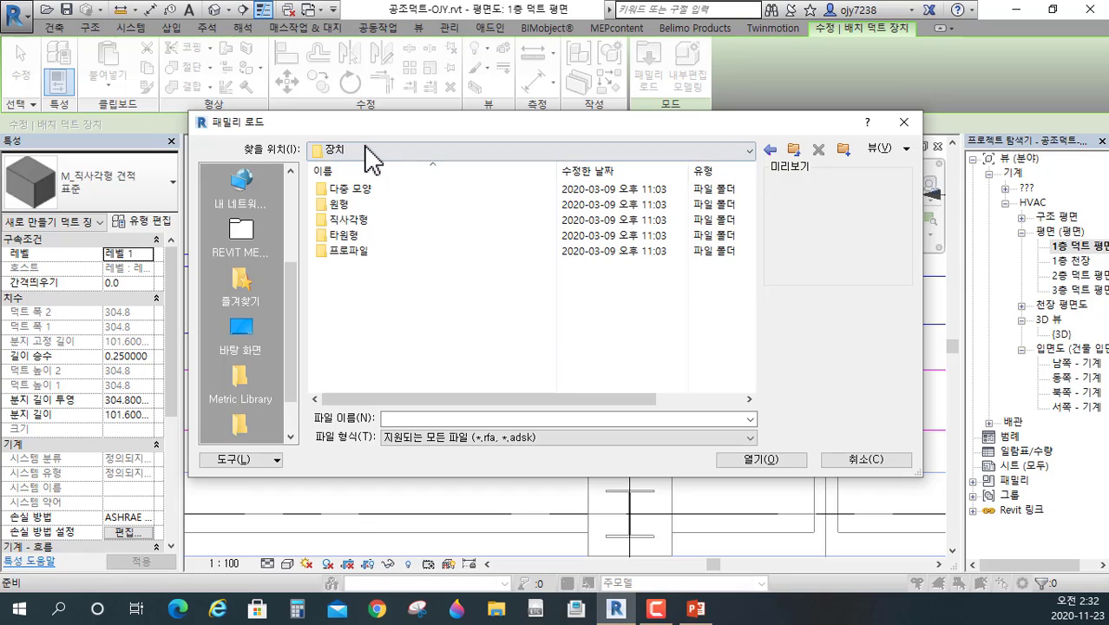
pyautogui.click(352, 220)
pyautogui.doubleClick(352, 220)
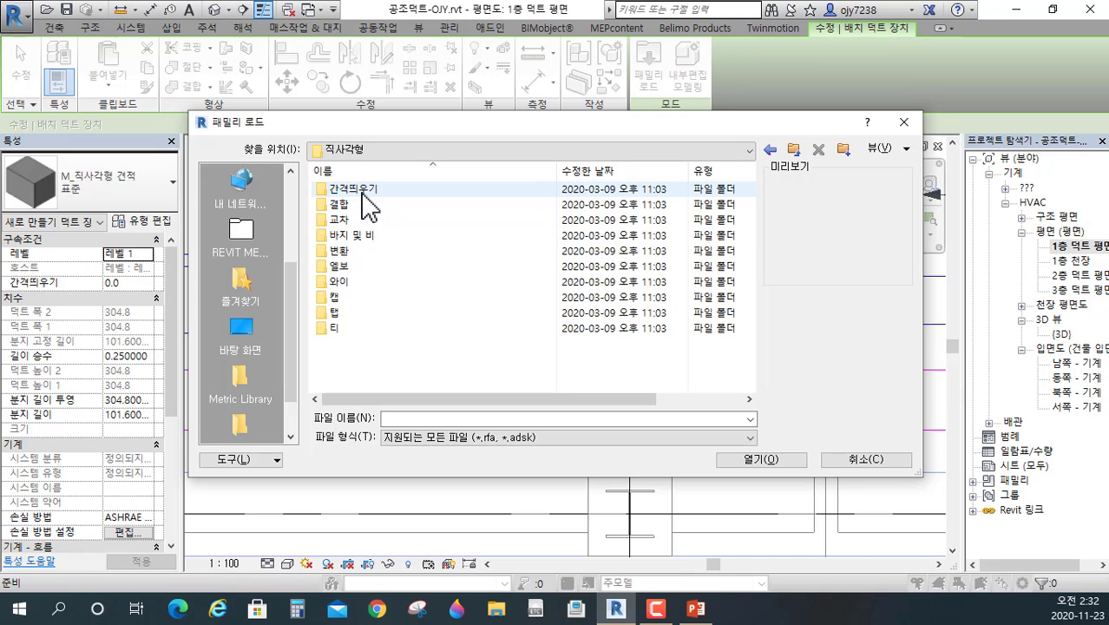
pyautogui.click(361, 188)
pyautogui.doubleClick(362, 189)
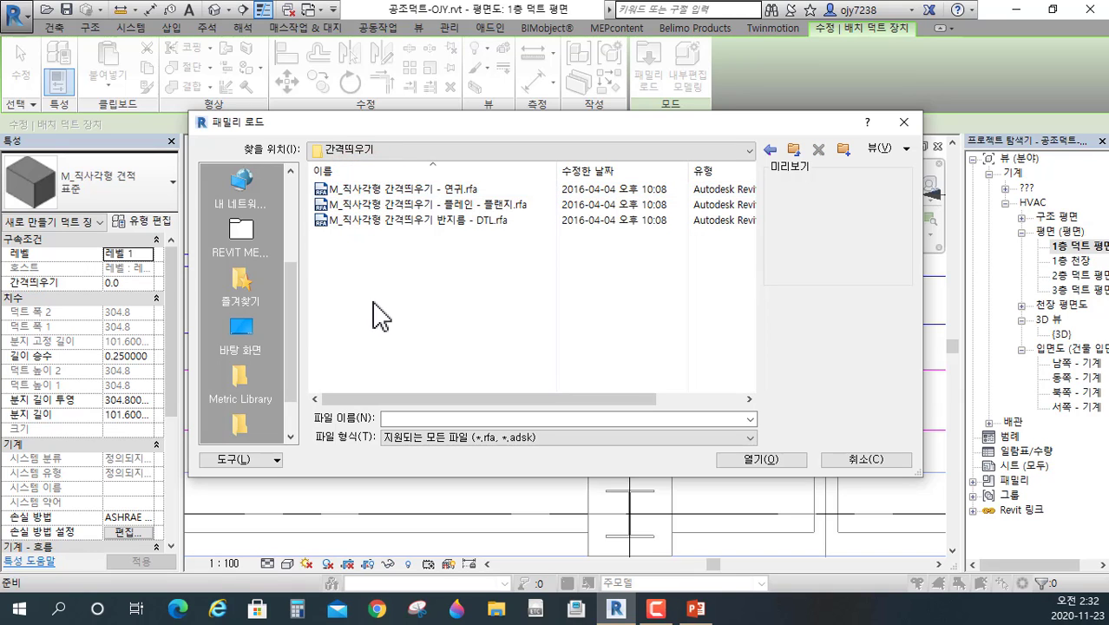
# - Compare the rectangular offset families and load M_직사각형 간격띄우기 반지름 - DTL.rfa
pyautogui.click(411, 222)
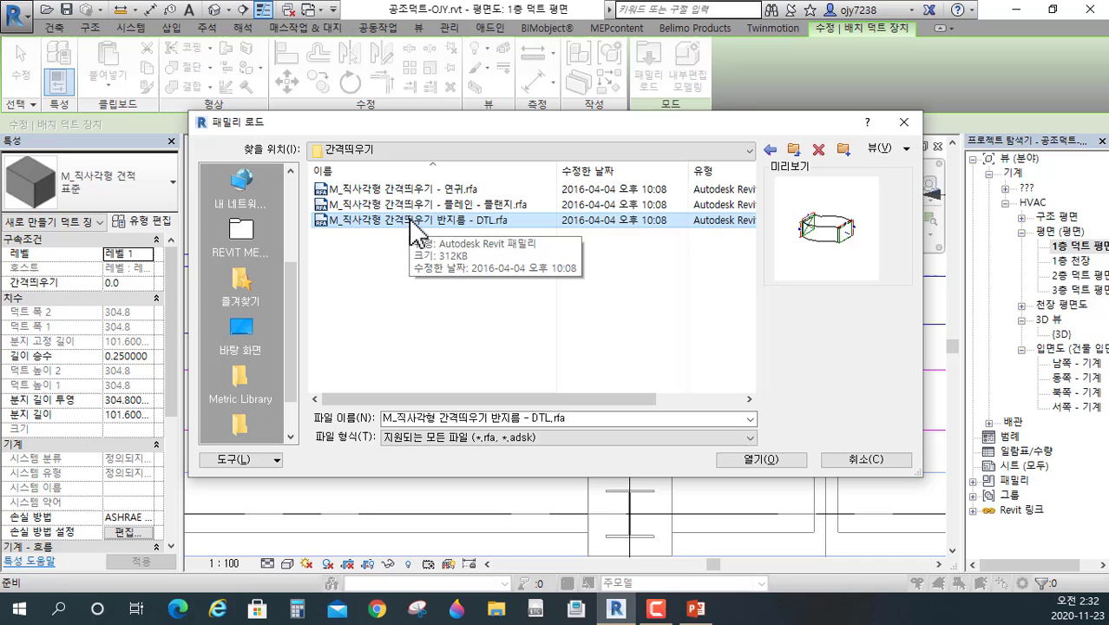
pyautogui.click(413, 190)
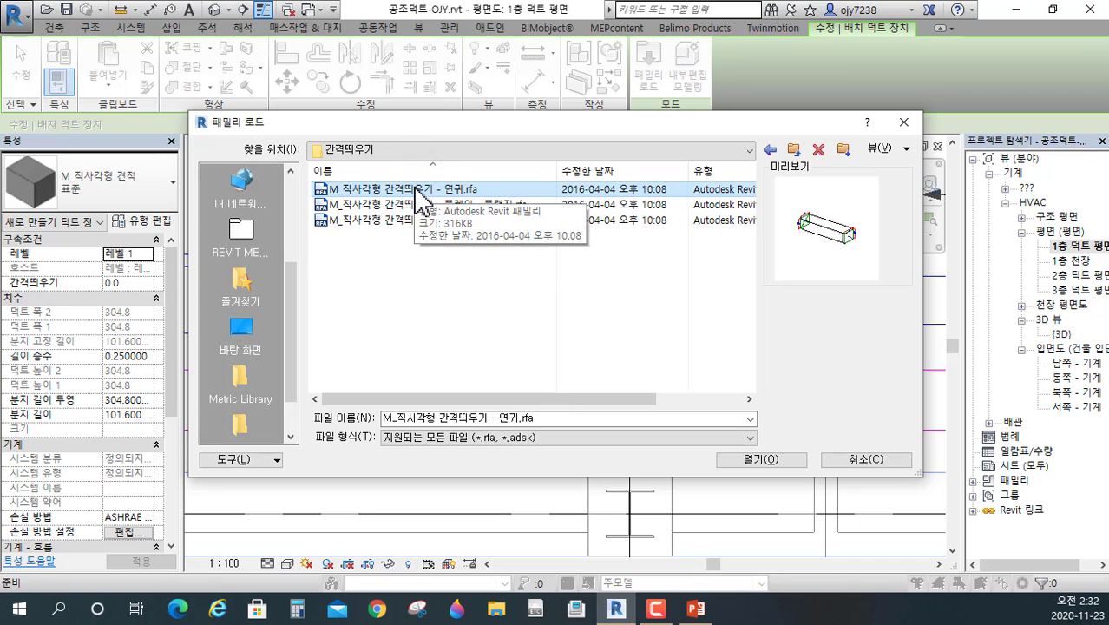
pyautogui.click(425, 221)
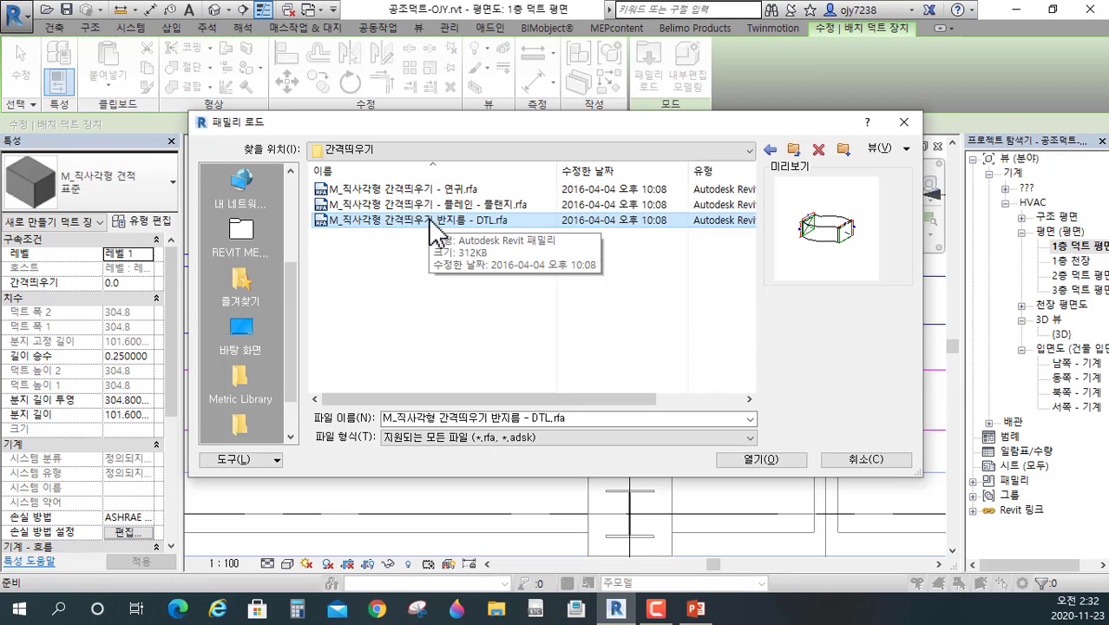
pyautogui.click(769, 459)
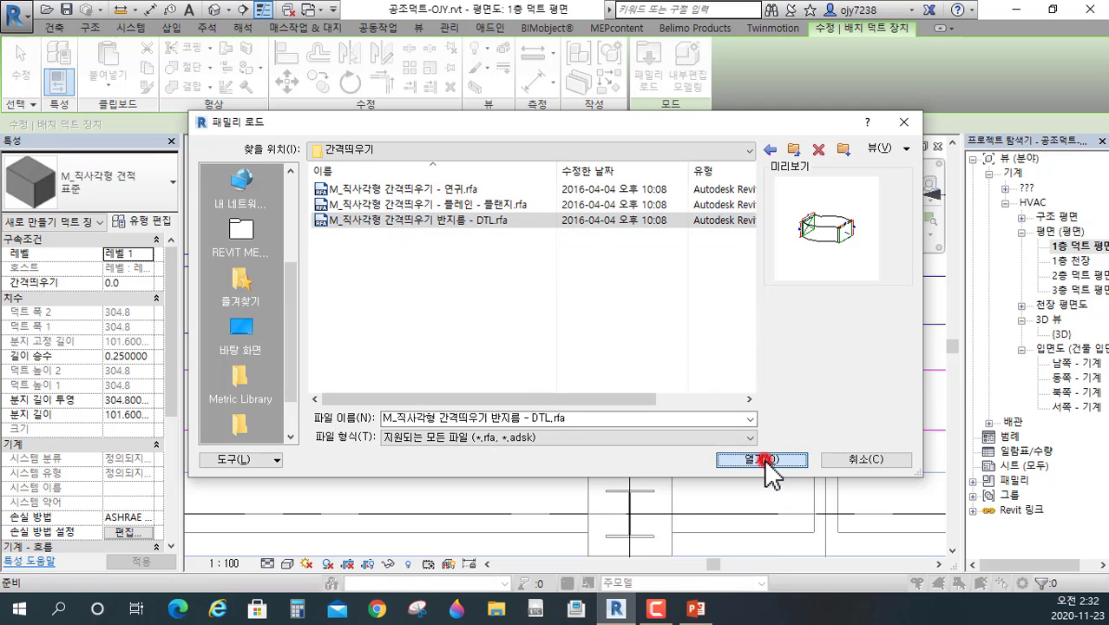
# - Place the radius offset fitting on the open end of the main duct left of the crossing branch
pyautogui.scroll(1, 373, 295)
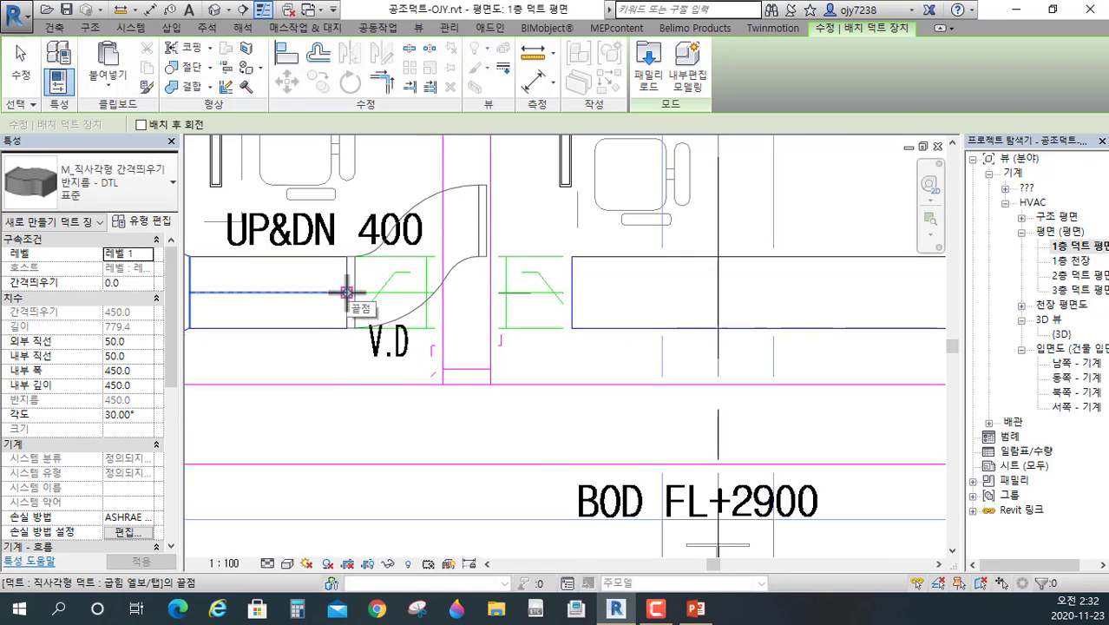
pyautogui.click(346, 292)
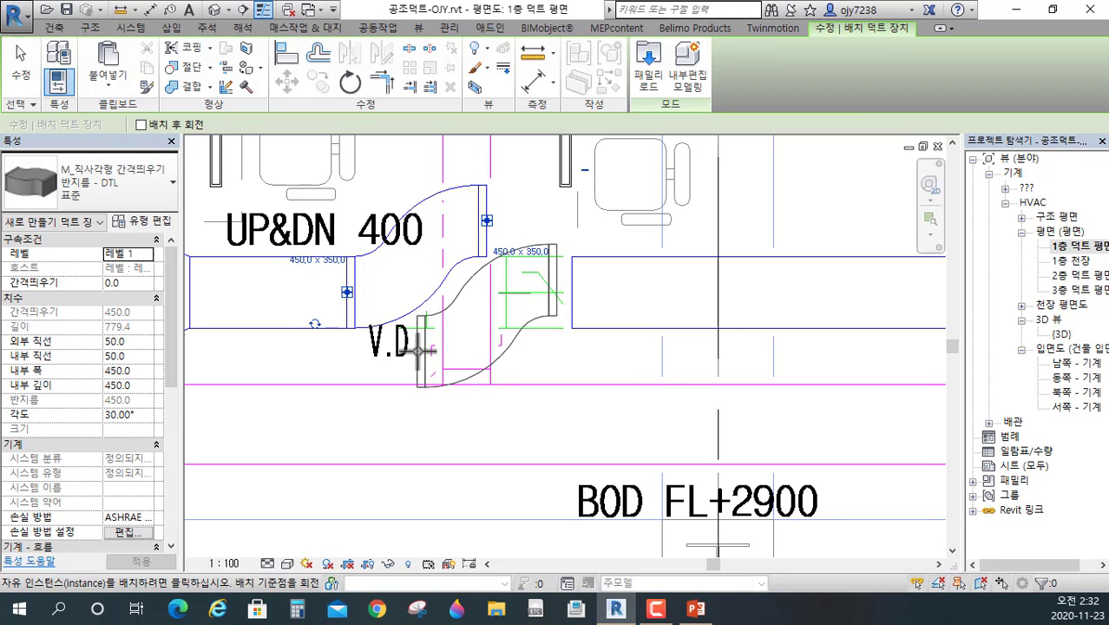
pyautogui.press('Escape')
pyautogui.press('Escape')
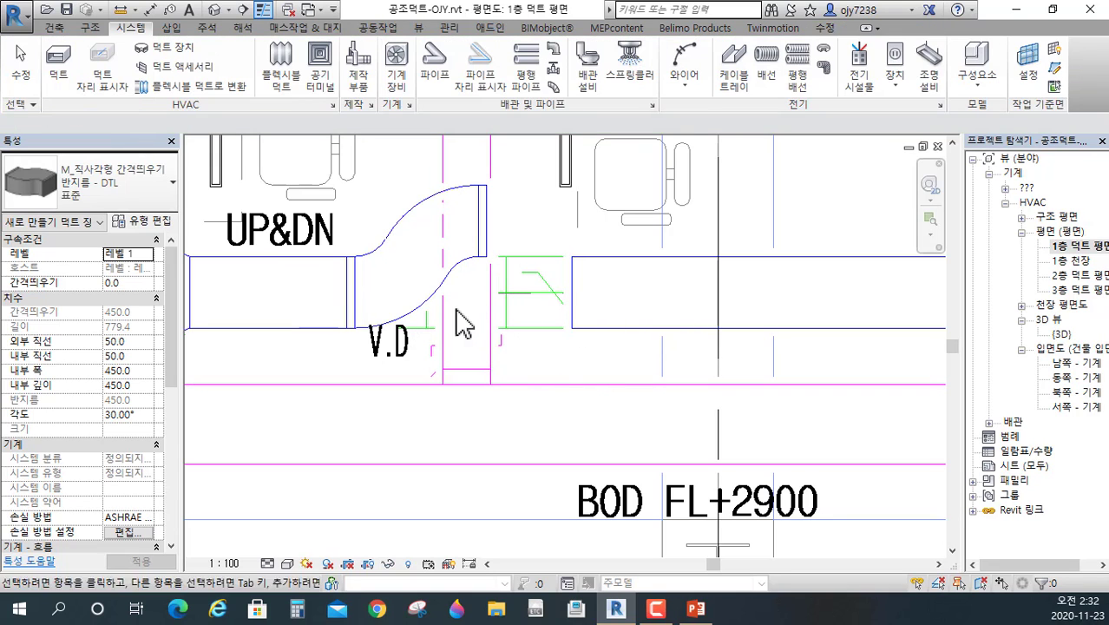
# - Rotate the placed offset fitting about the duct axis so that it offsets vertically instead of sideways
pyautogui.click(423, 305)
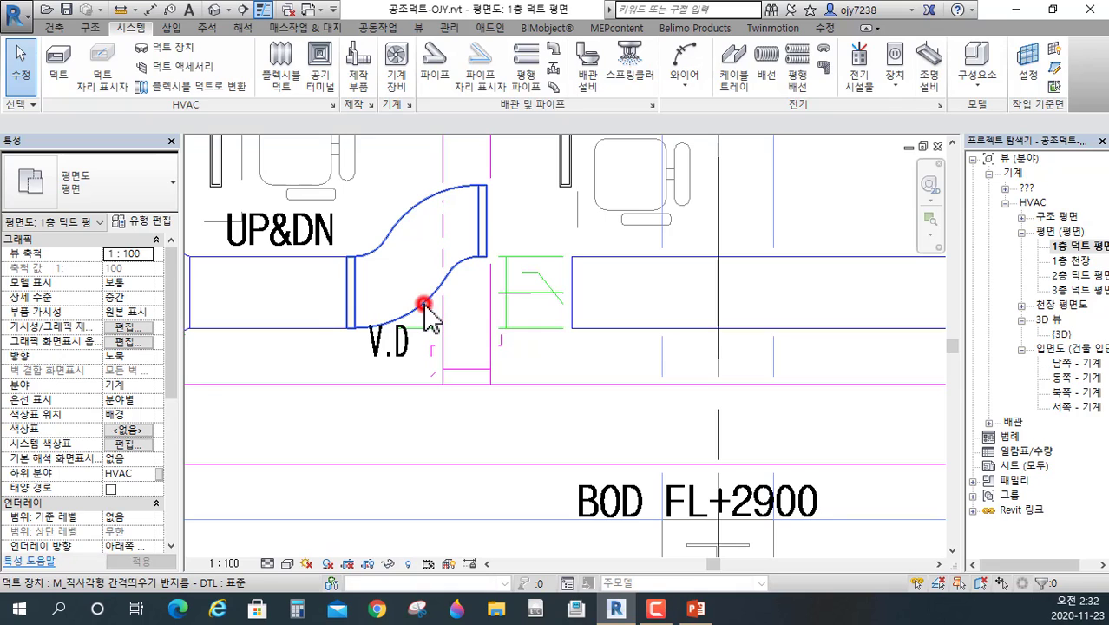
pyautogui.click(315, 327)
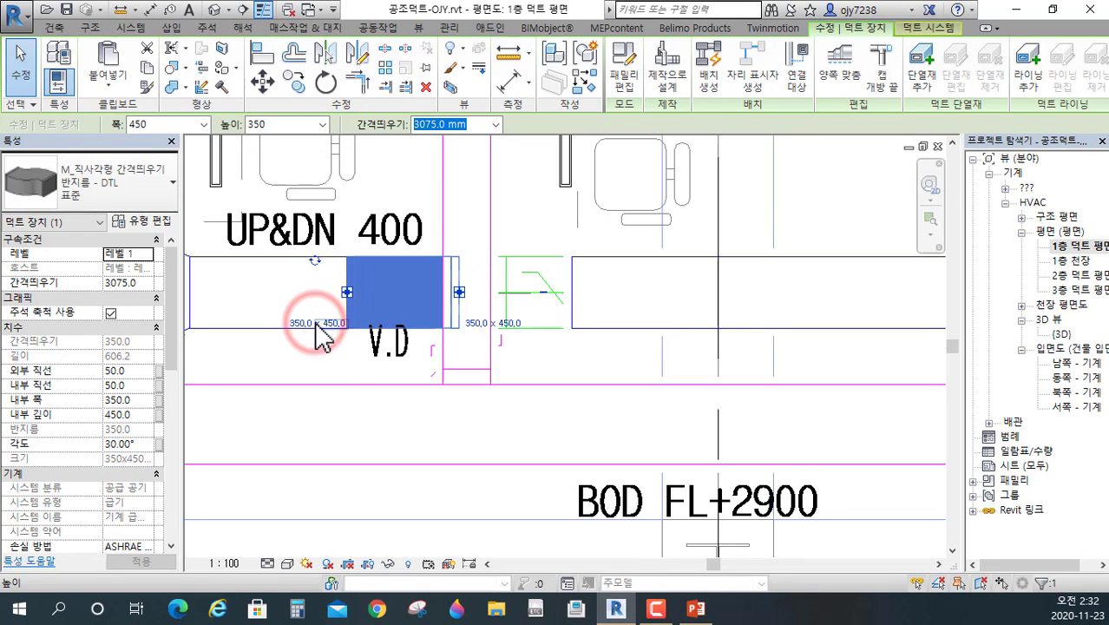
pyautogui.click(573, 443)
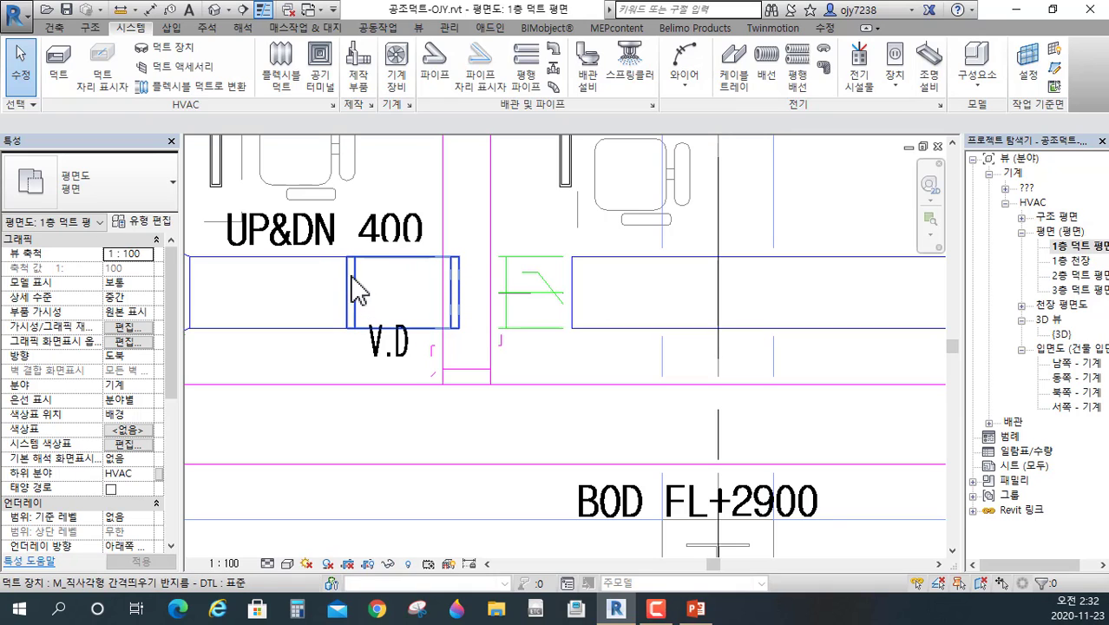
# - Draw a horizontal section line just below the main duct across the UP&DN 400 location and open its section view
pyautogui.click(243, 10)
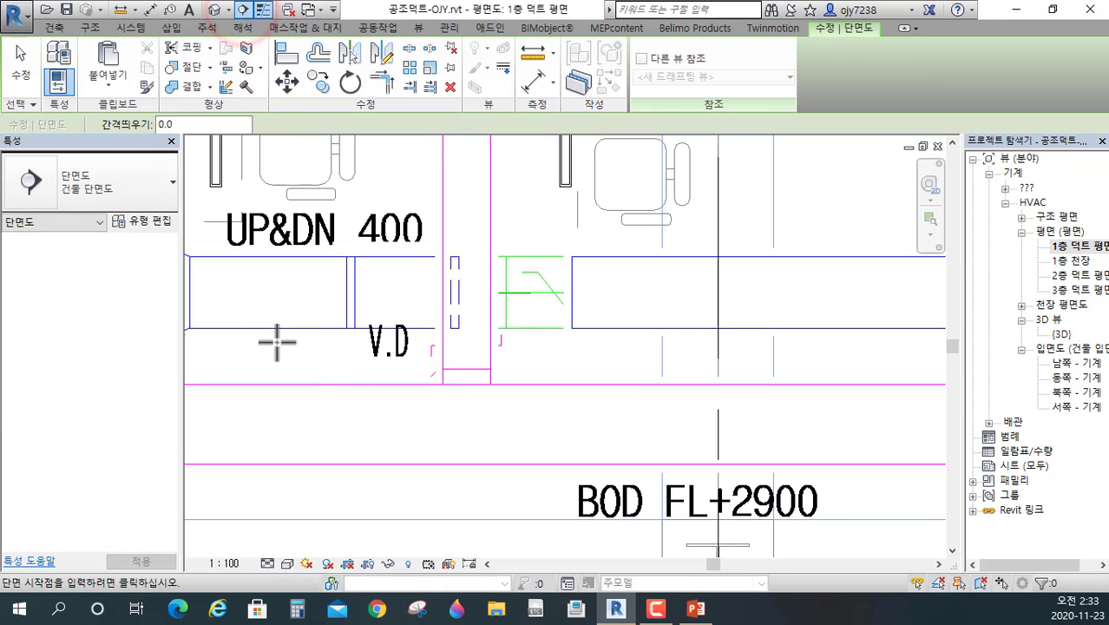
pyautogui.click(260, 345)
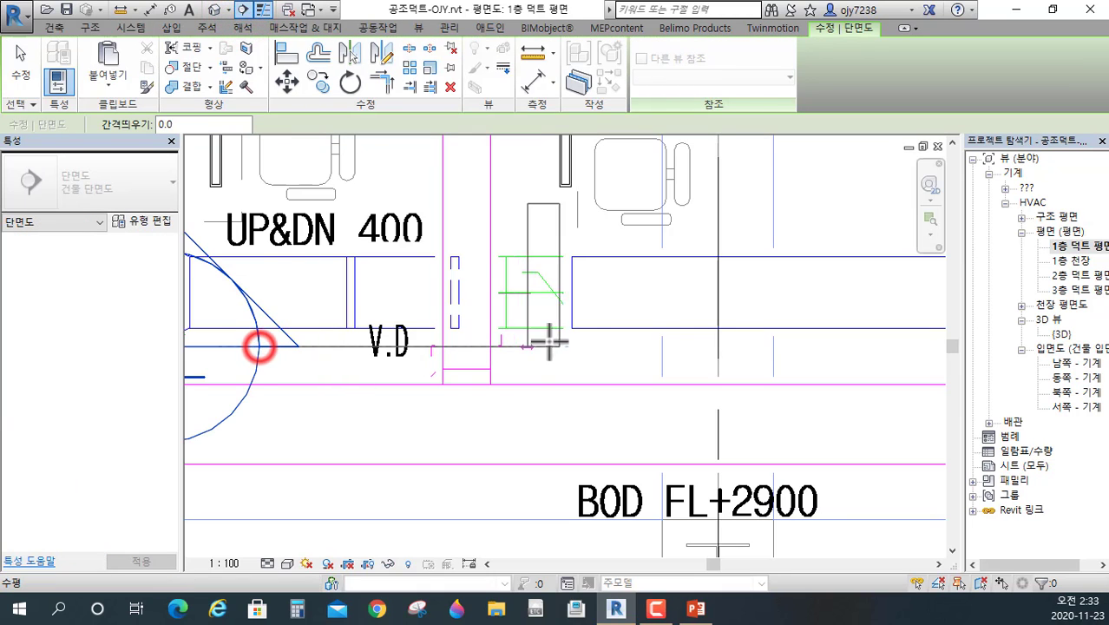
pyautogui.click(848, 343)
pyautogui.scroll(-4, 773, 384)
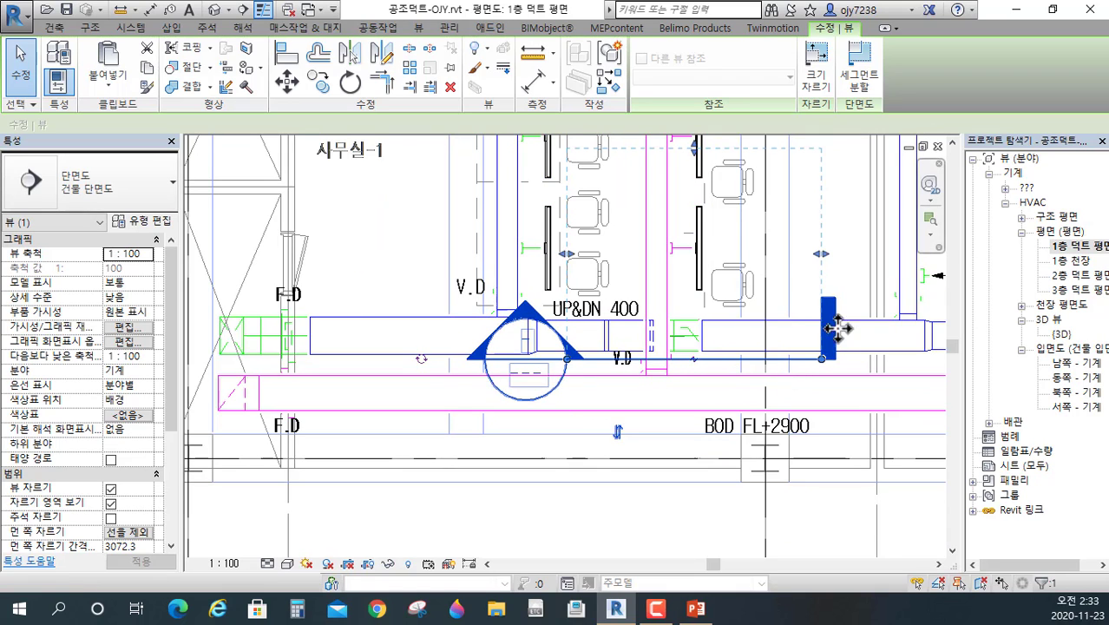
pyautogui.rightClick(705, 372)
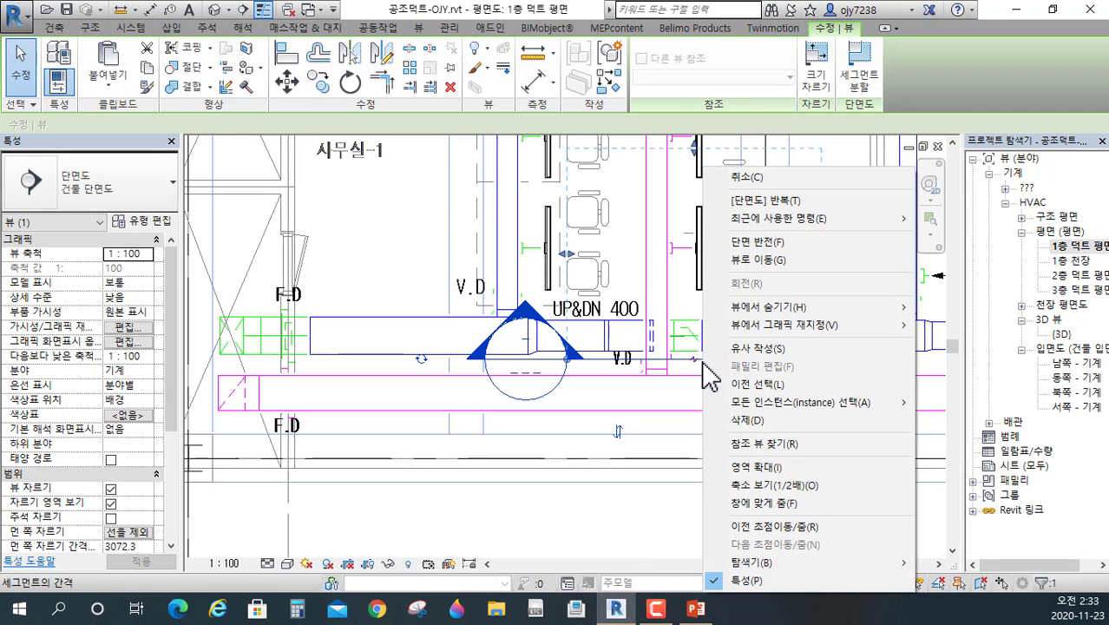
pyautogui.click(761, 260)
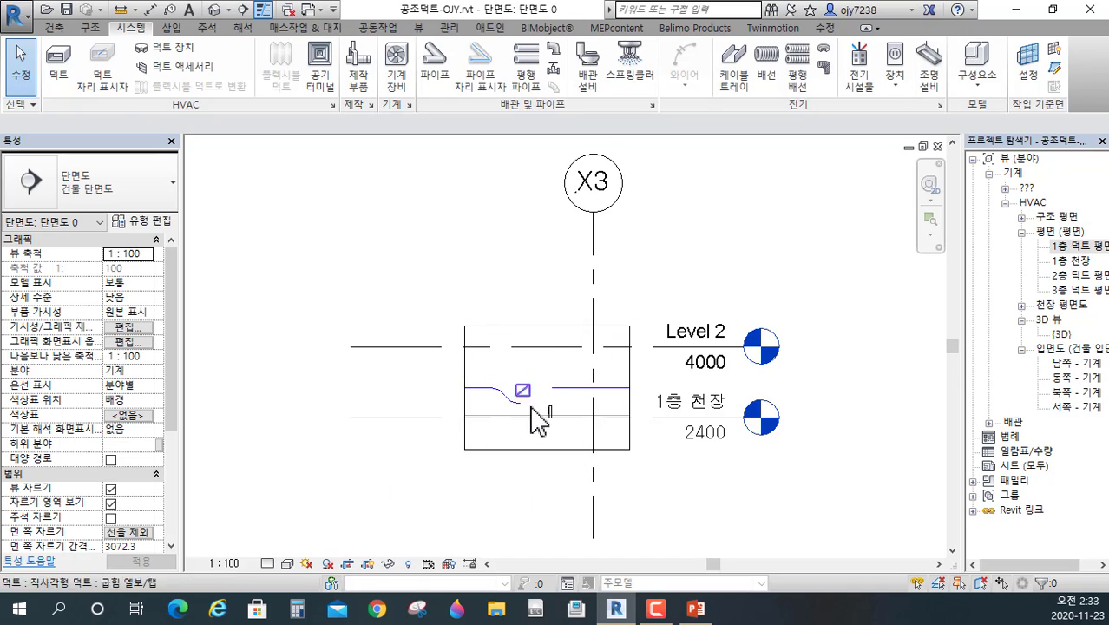
# - Set the section view's detail level to fine (높음) so the ducts show at full height
pyautogui.click(268, 564)
pyautogui.click(283, 545)
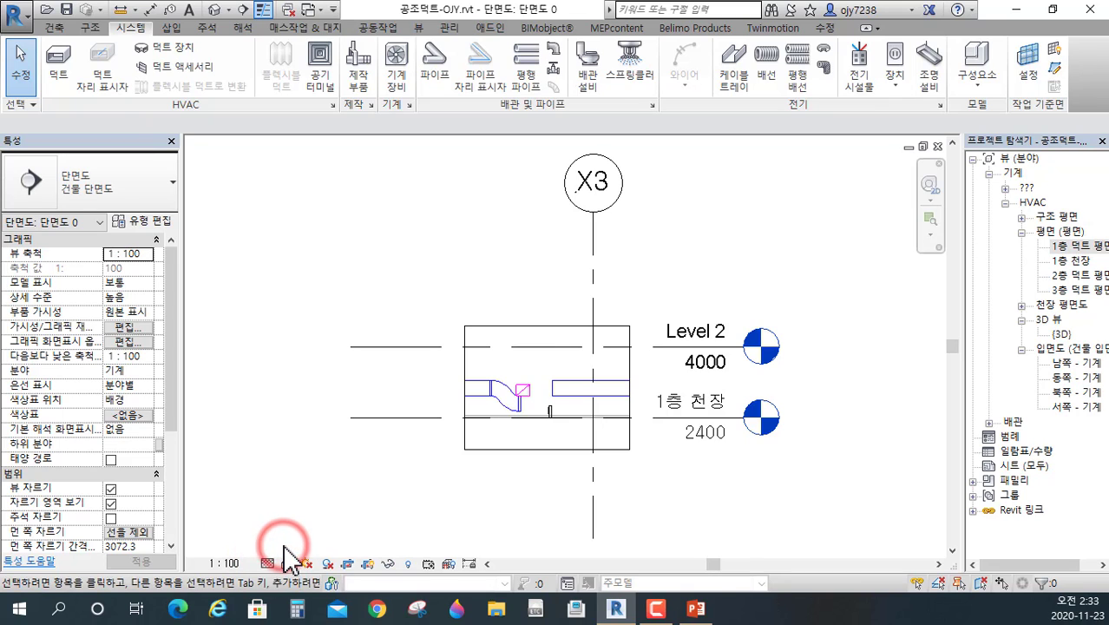
pyautogui.scroll(5, 525, 395)
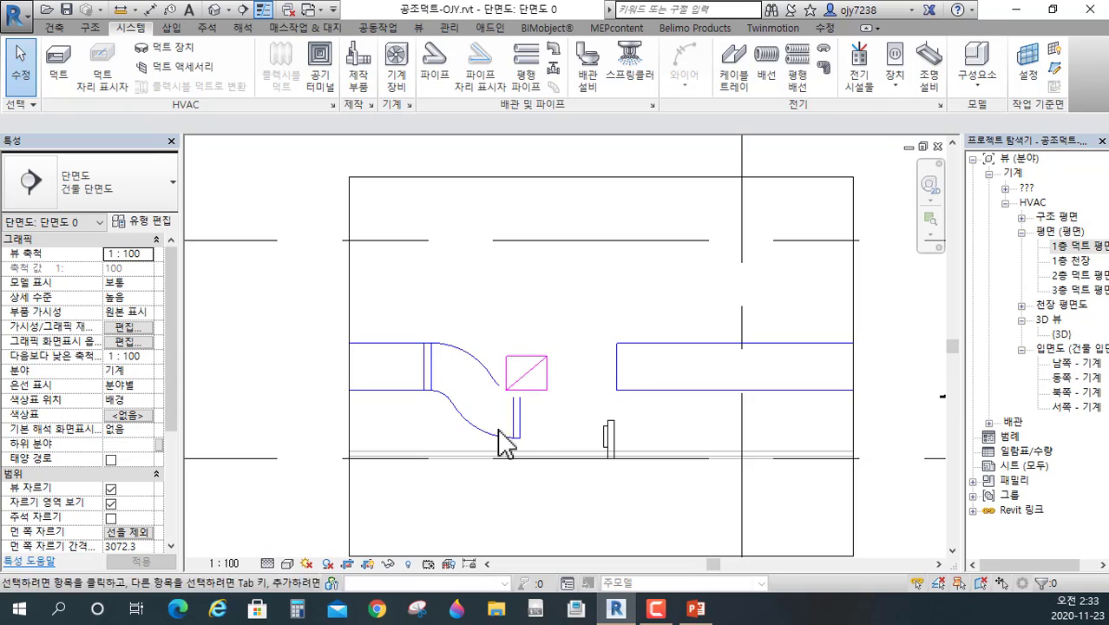
# - Rotate the radius offset fitting about the duct axis so that it rises above the crossing branch duct
pyautogui.click(519, 441)
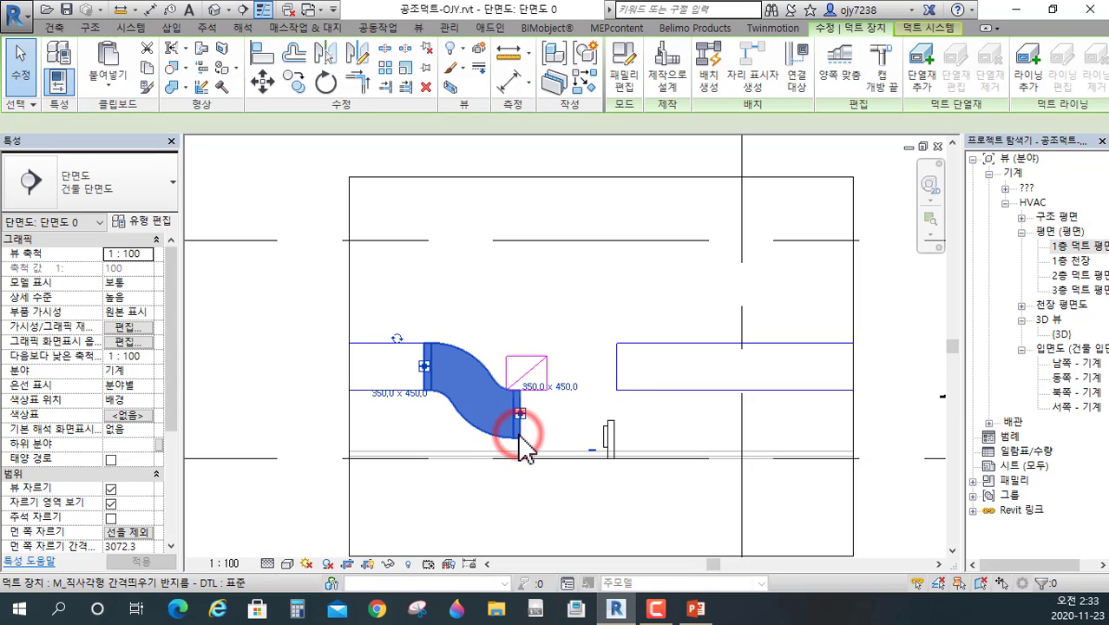
pyautogui.click(398, 339)
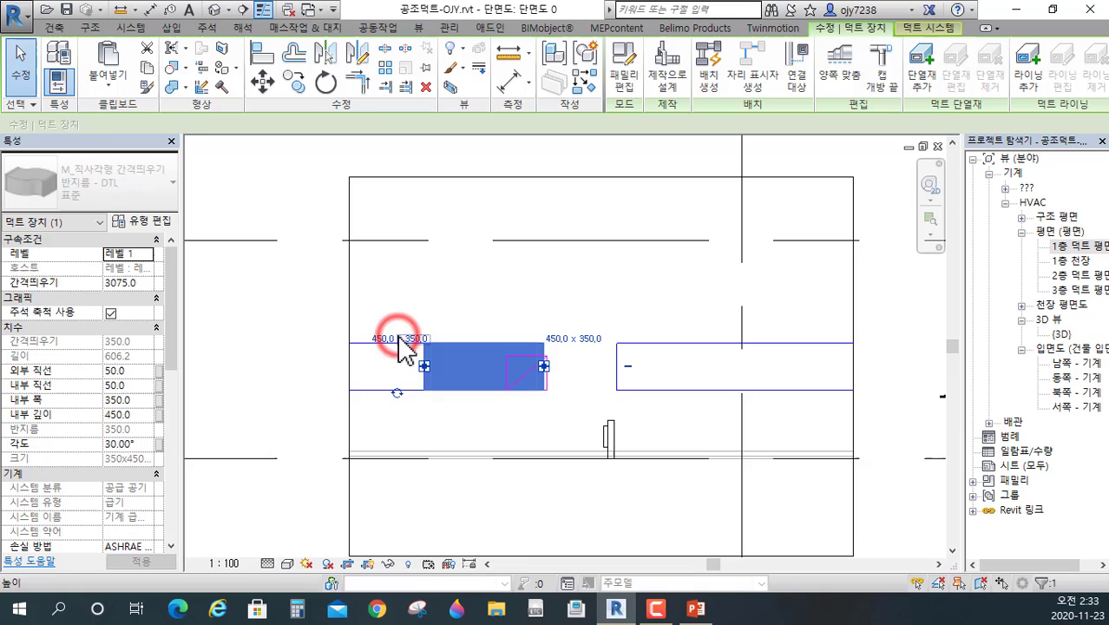
pyautogui.click(397, 396)
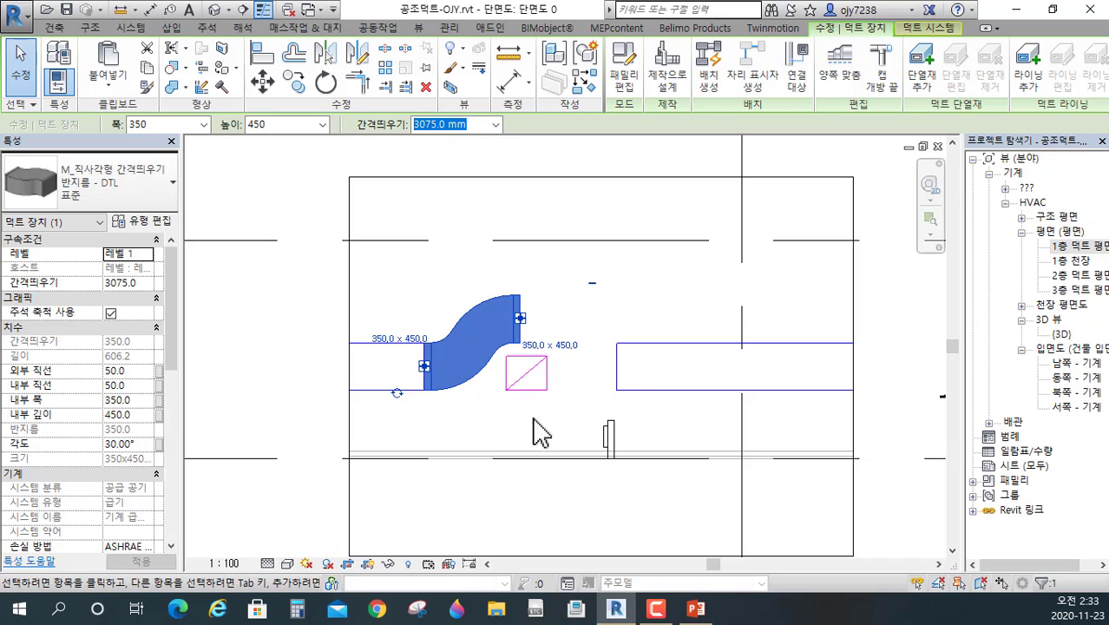
pyautogui.scroll(2, 492, 401)
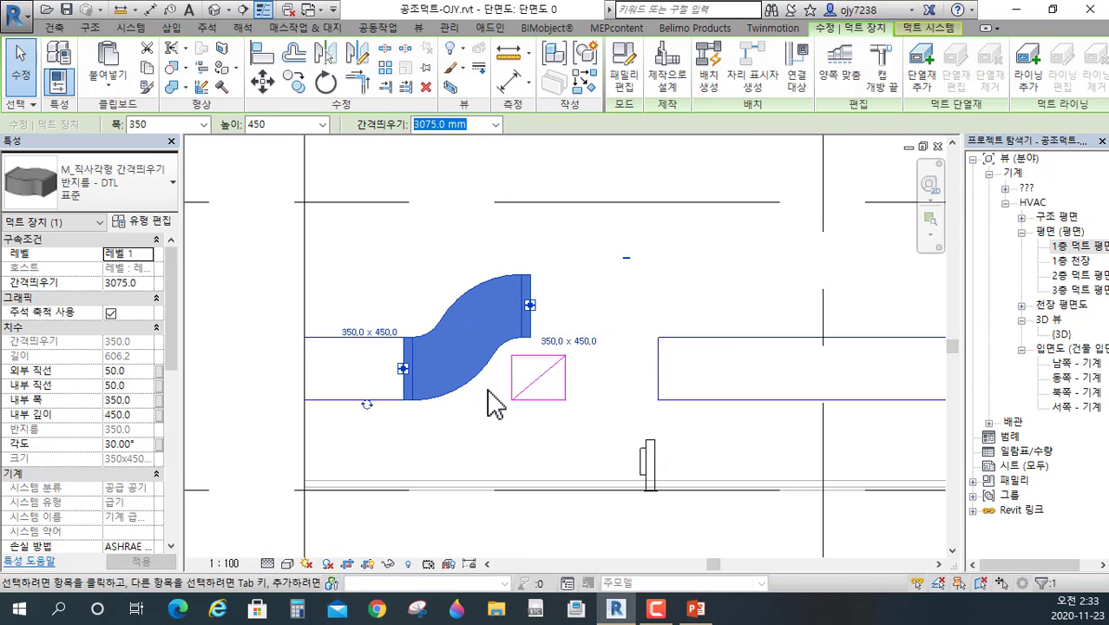
pyautogui.moveTo(499, 418)
pyautogui.mouseDown(button='middle')
pyautogui.moveTo(597, 426)
pyautogui.moveTo(512, 423)
pyautogui.mouseUp(button='middle')
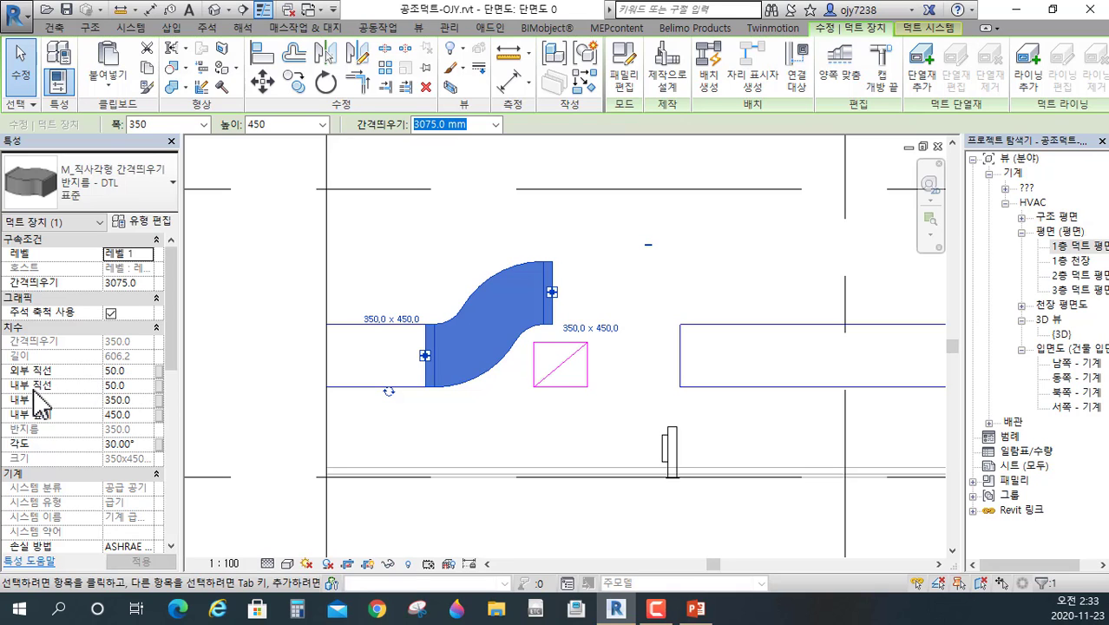
pyautogui.scroll(5, 439, 334)
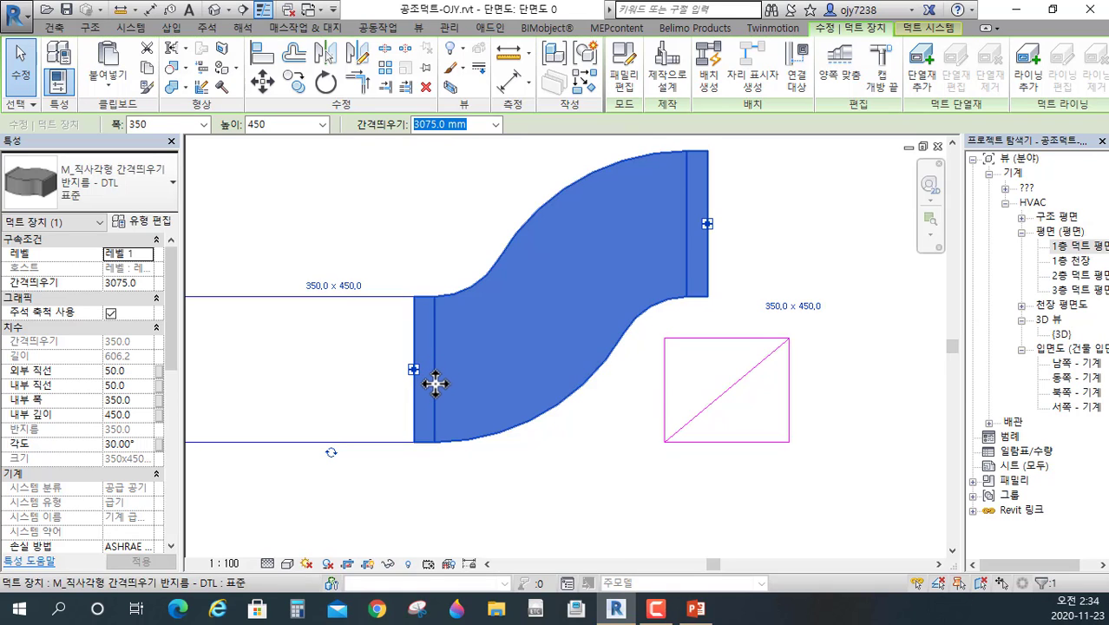
# - Save the project and add a linear dimension of the offset fitting's horizontal length between its two end faces, placed above the fitting
pyautogui.click(526, 90)
pyautogui.click(512, 140)
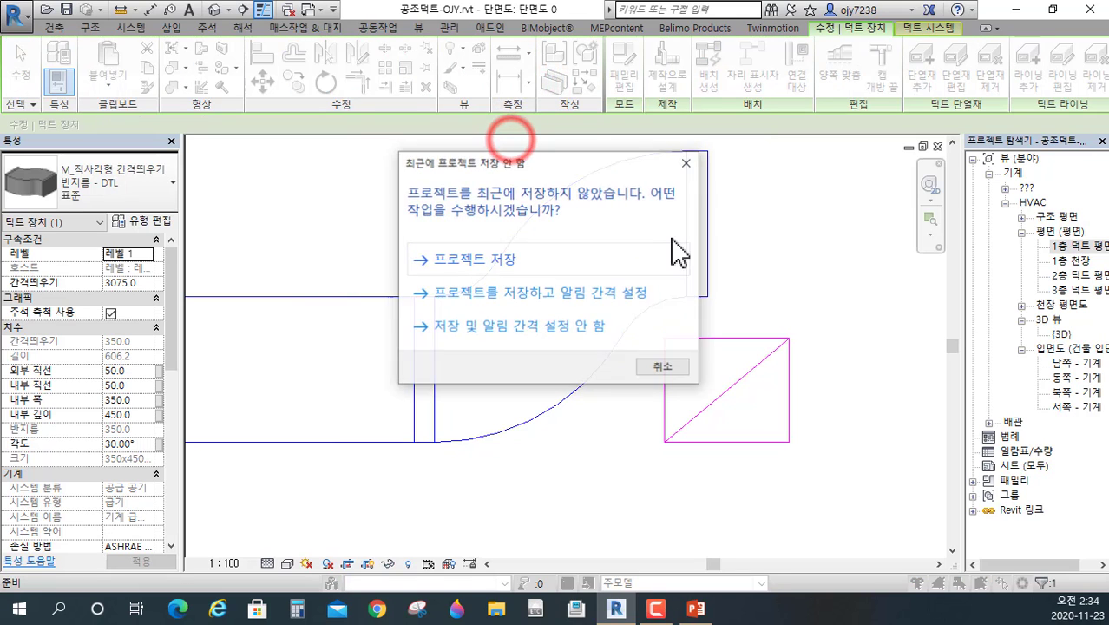
pyautogui.click(569, 259)
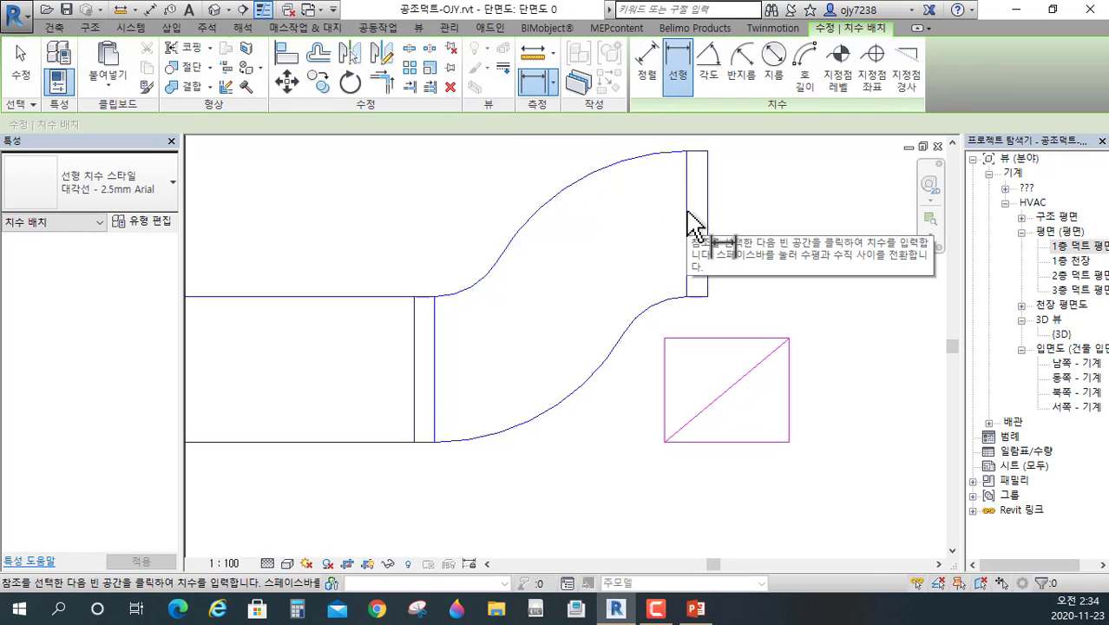
pyautogui.click(685, 213)
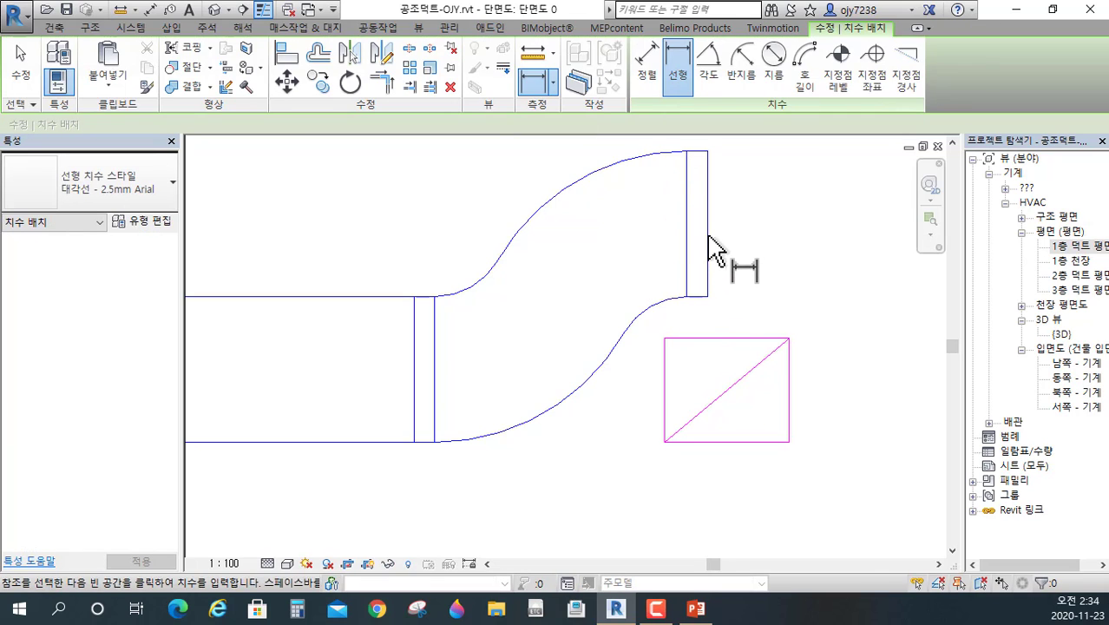
pyautogui.click(708, 223)
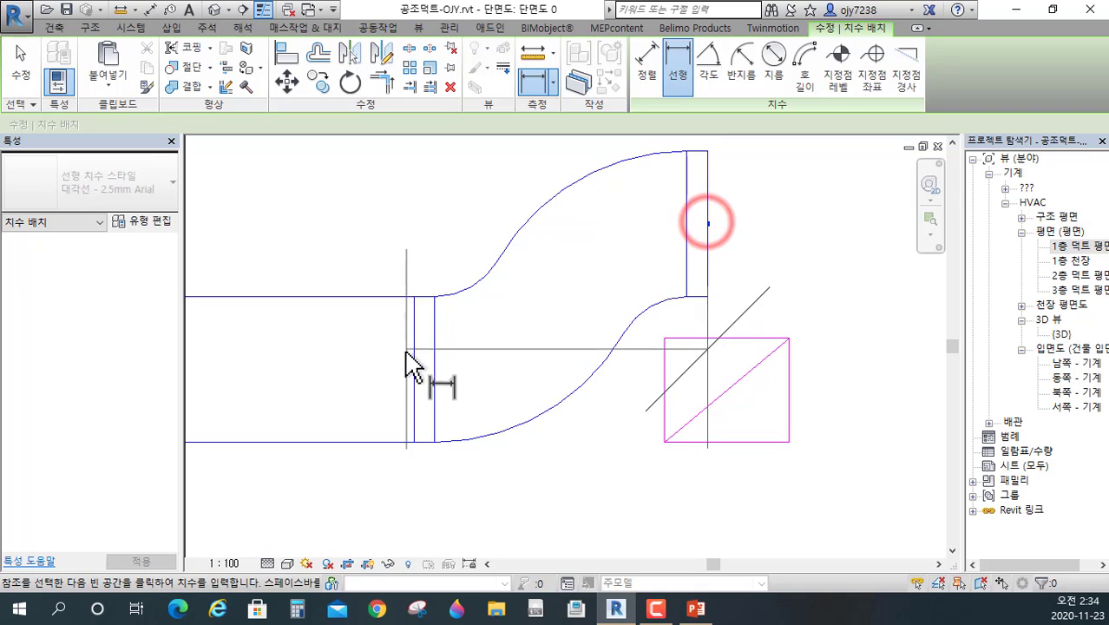
pyautogui.click(415, 375)
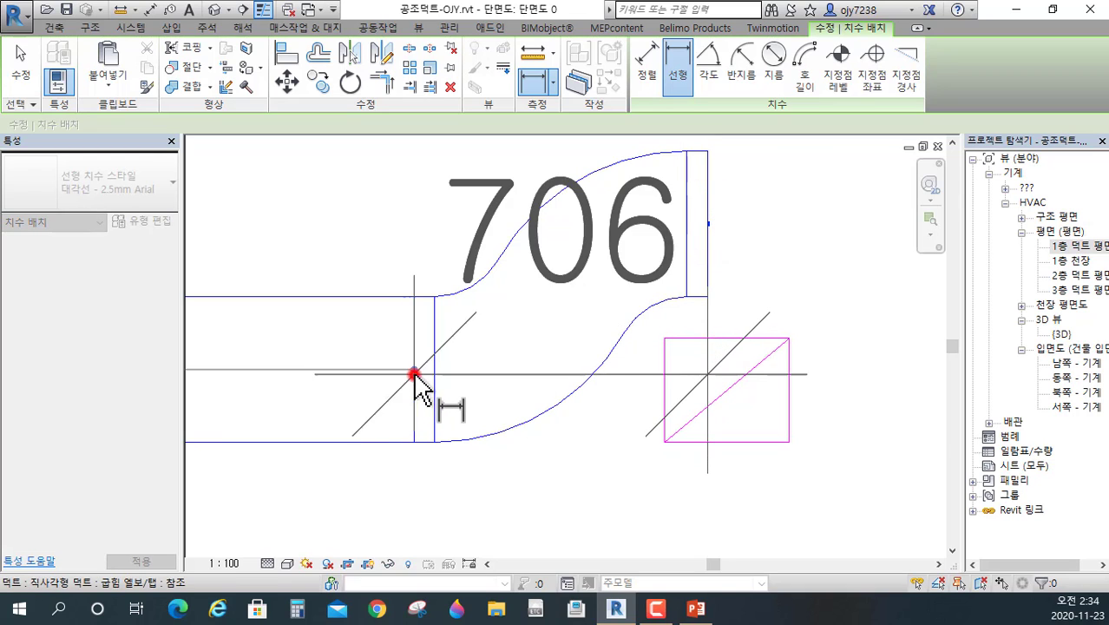
pyautogui.scroll(-2, 468, 460)
pyautogui.moveTo(517, 440); pyautogui.dragTo(509, 406, button='middle')
pyautogui.click(503, 281)
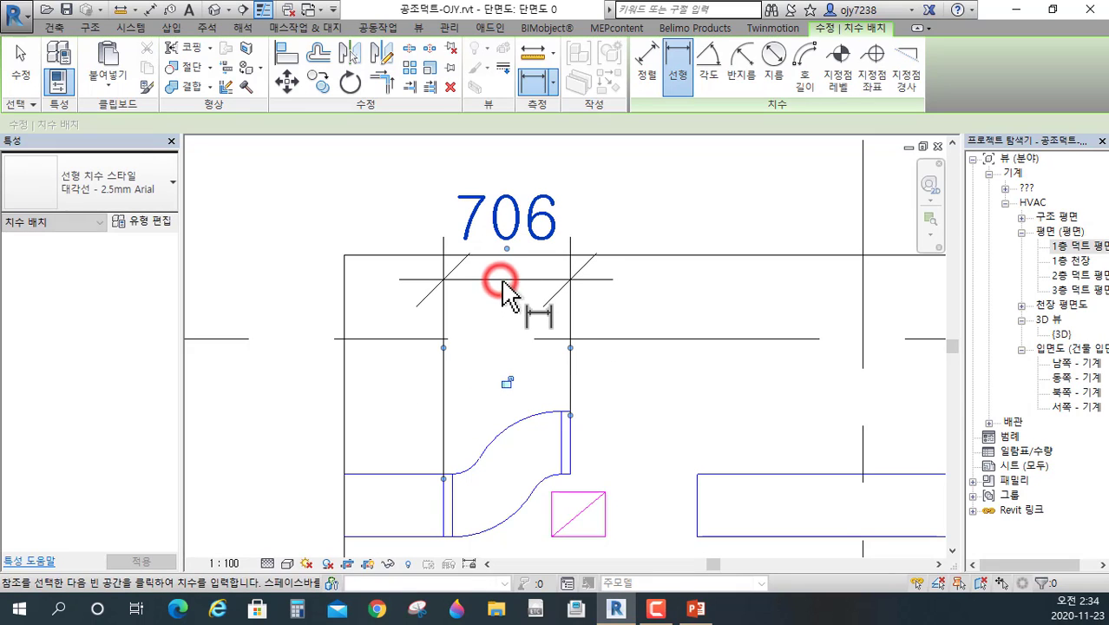
# - Add a vertical linear dimension between the centres of the offset fitting's two ends
pyautogui.click(571, 441)
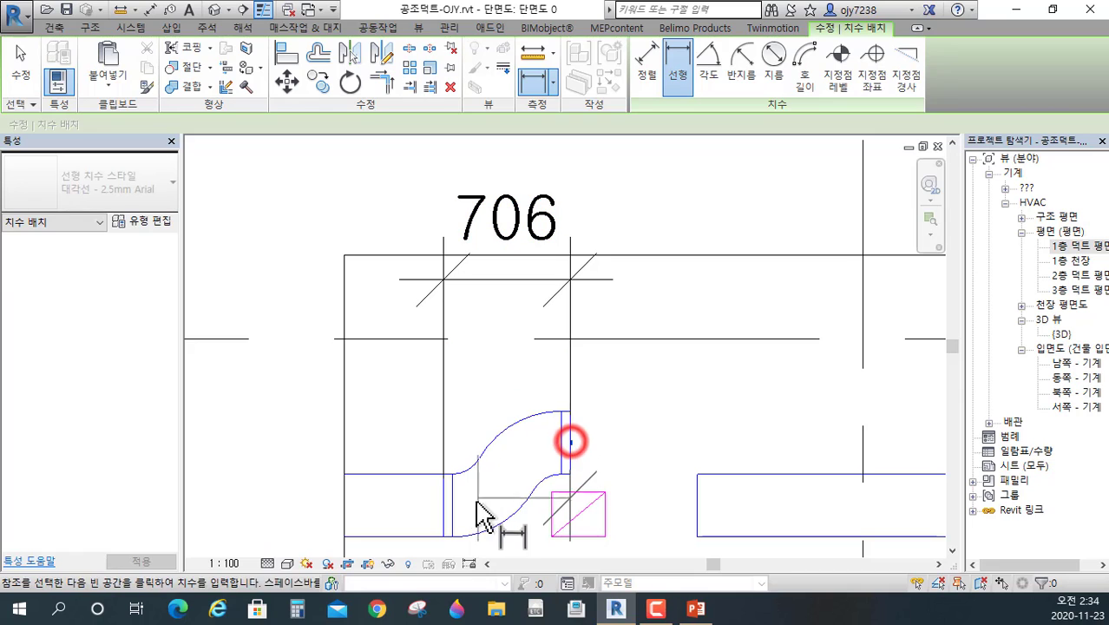
pyautogui.click(443, 505)
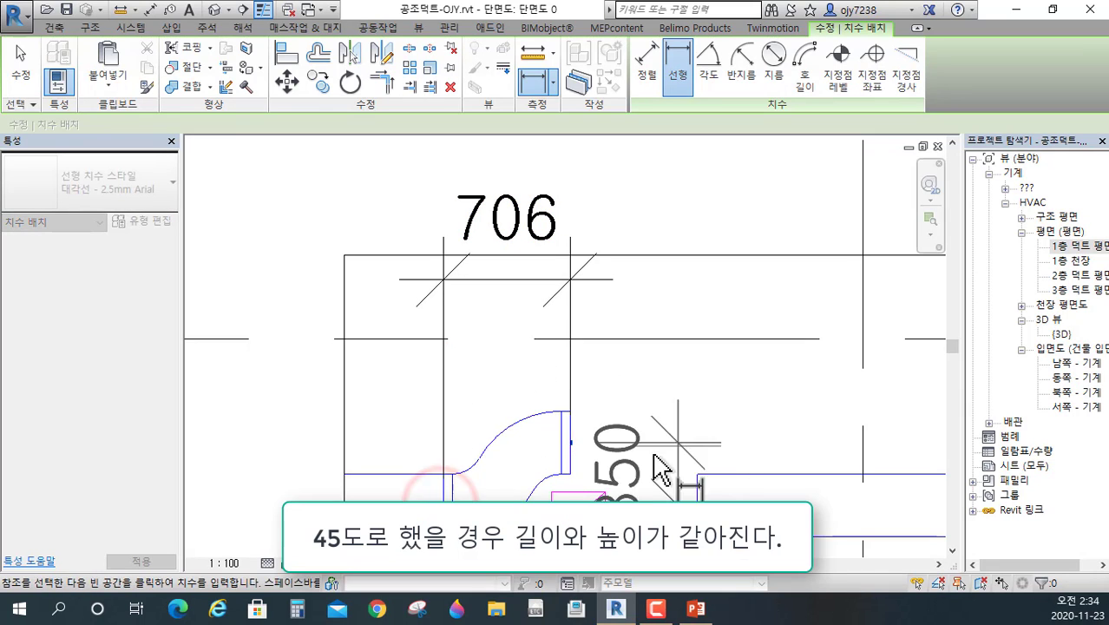
pyautogui.click(736, 404)
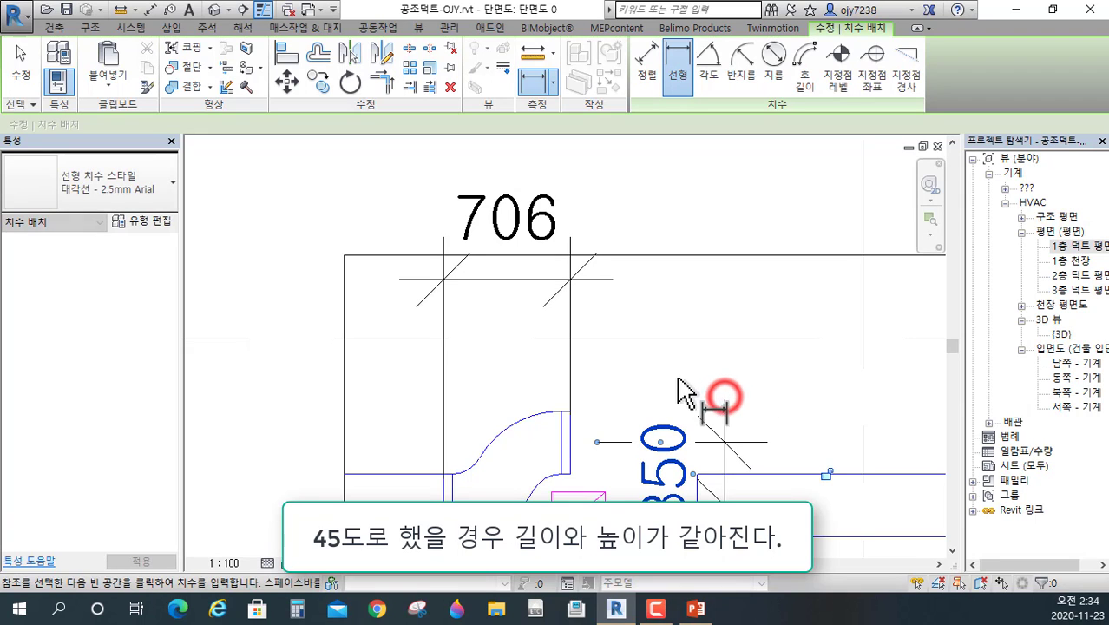
pyautogui.press('Escape')
pyautogui.press('Escape')
pyautogui.scroll(-4, 460, 228)
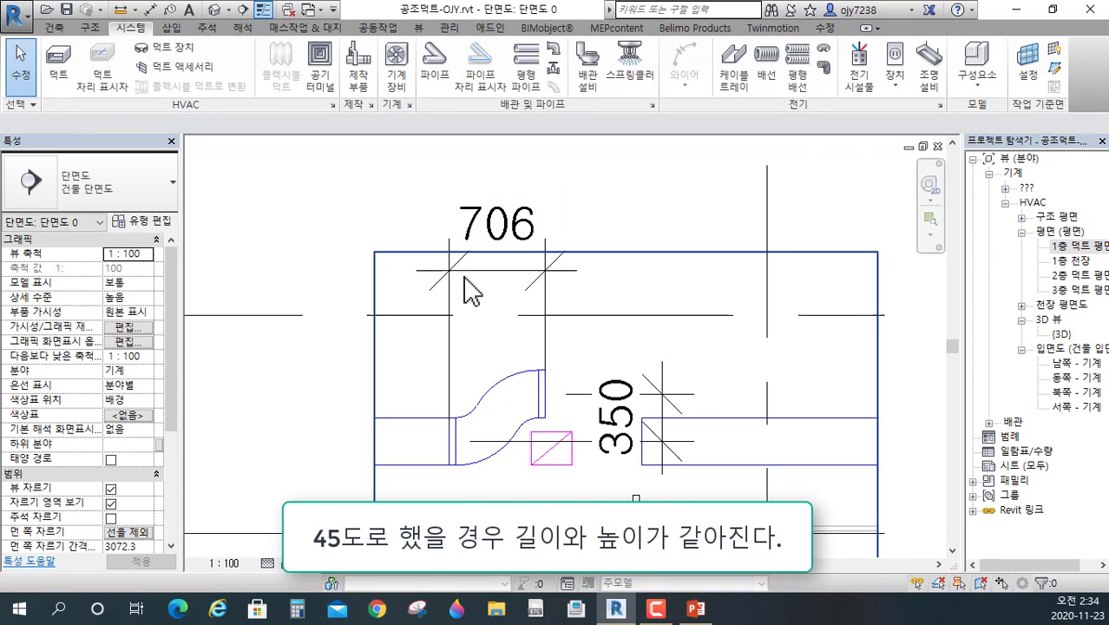
# - Try angles of 32° and 28° for the radius offset fitting to adjust its vertical offset
pyautogui.click(489, 379)
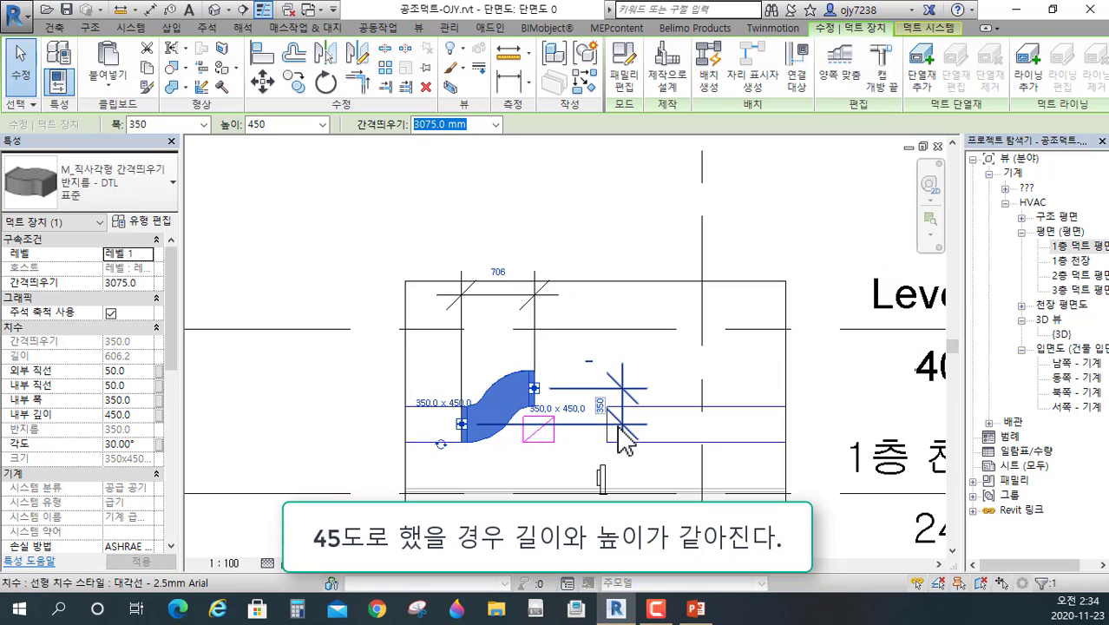
pyautogui.click(599, 406)
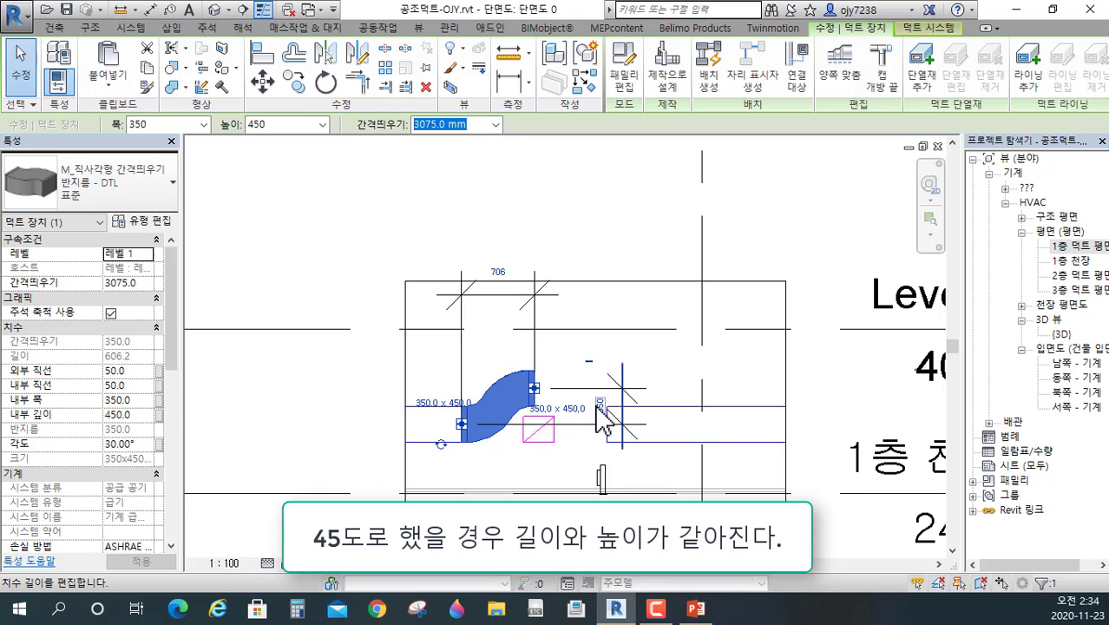
pyautogui.press('Escape')
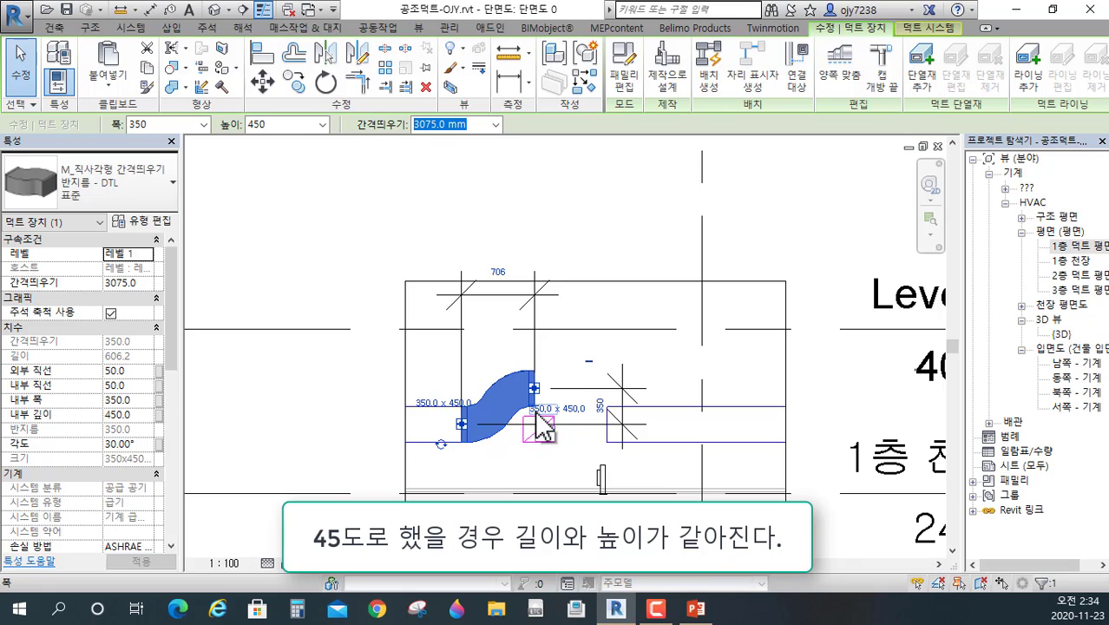
pyautogui.scroll(2, 519, 423)
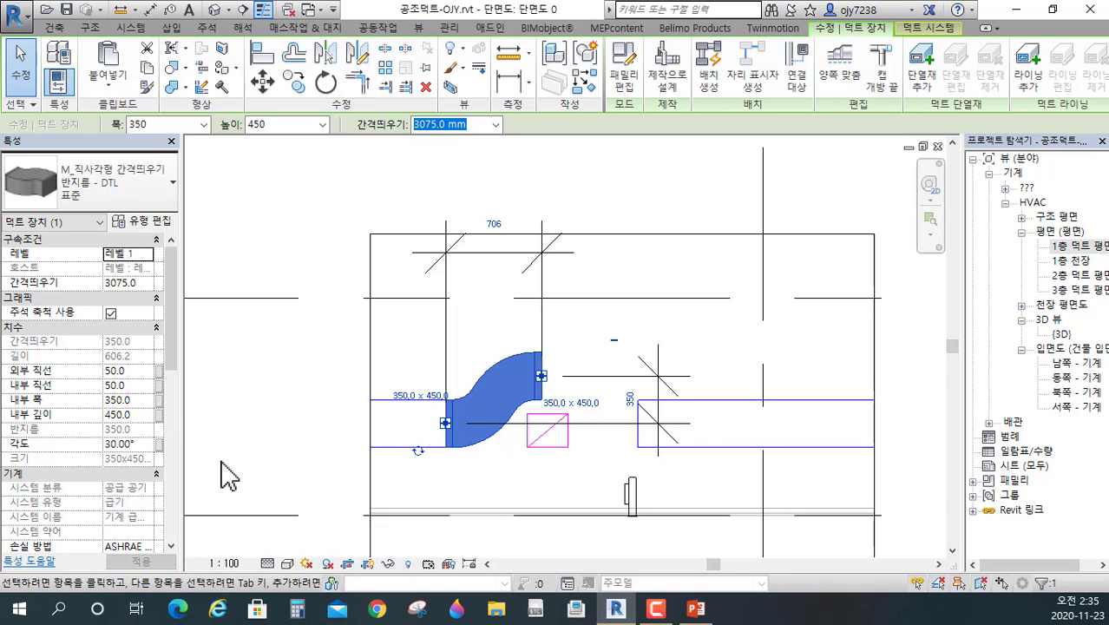
pyautogui.click(130, 445)
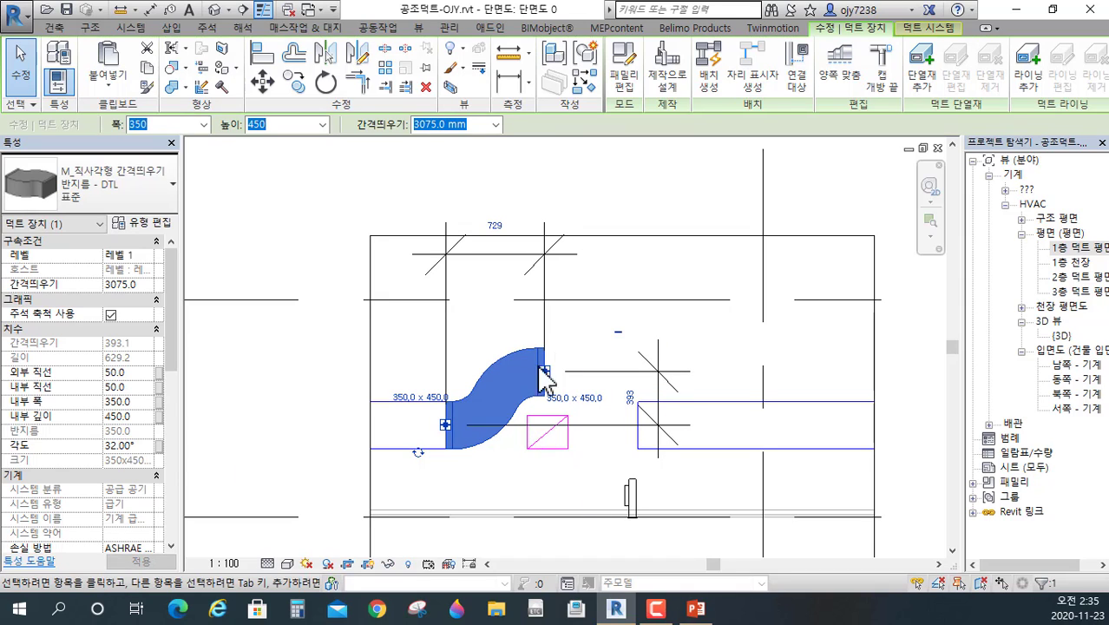
pyautogui.click(136, 445)
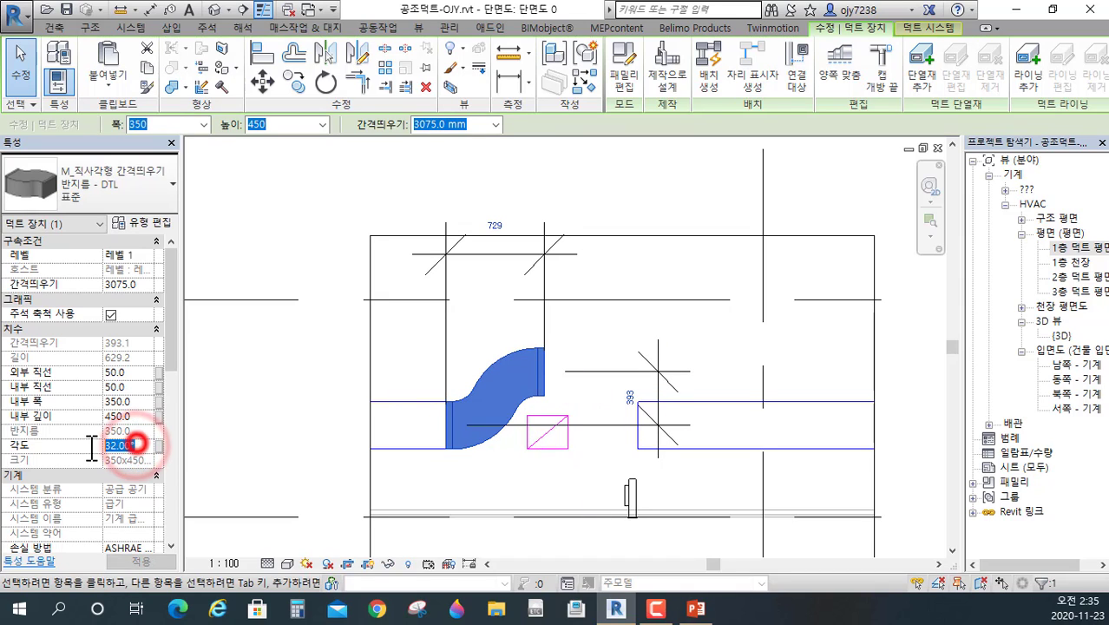
pyautogui.write('28')
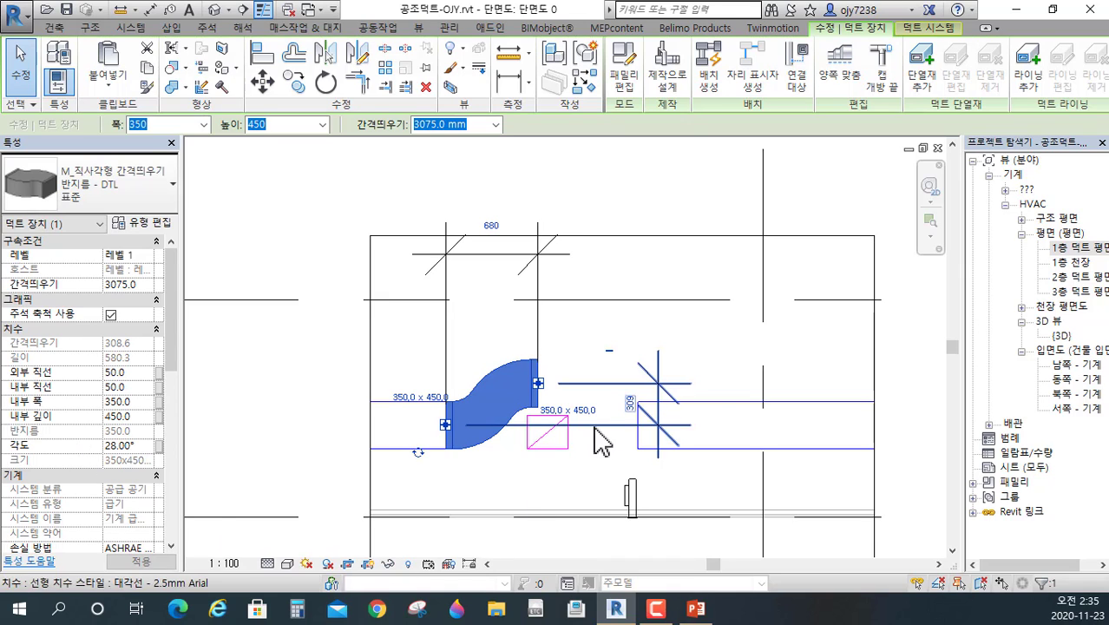
# - Delete the vertical and horizontal dimensions of the offset fitting from the section view
pyautogui.scroll(1, 590, 437)
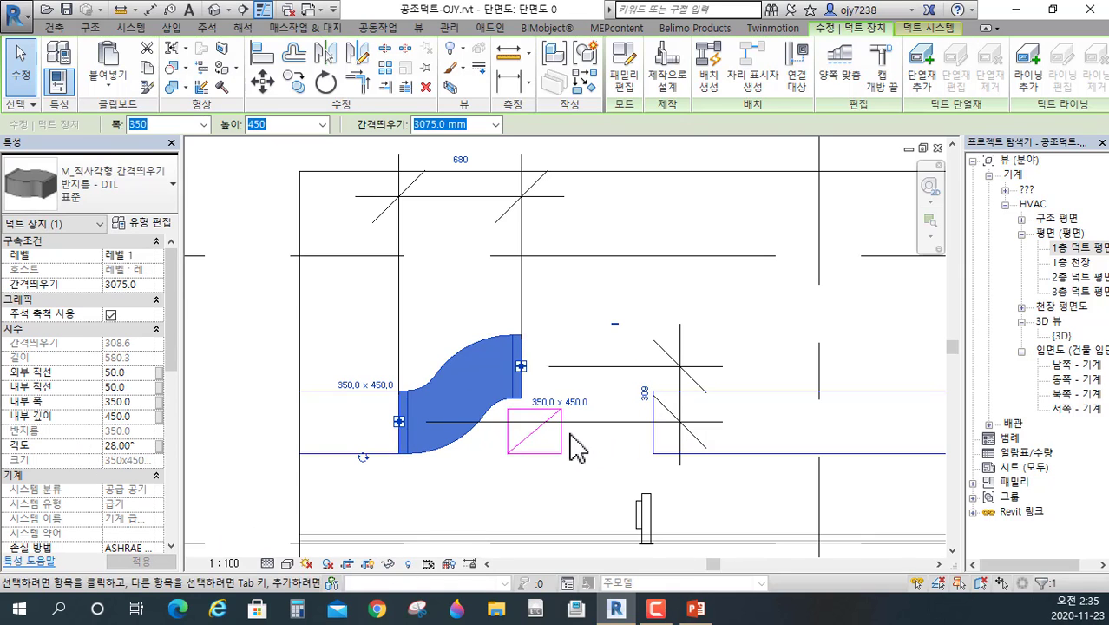
pyautogui.click(605, 343)
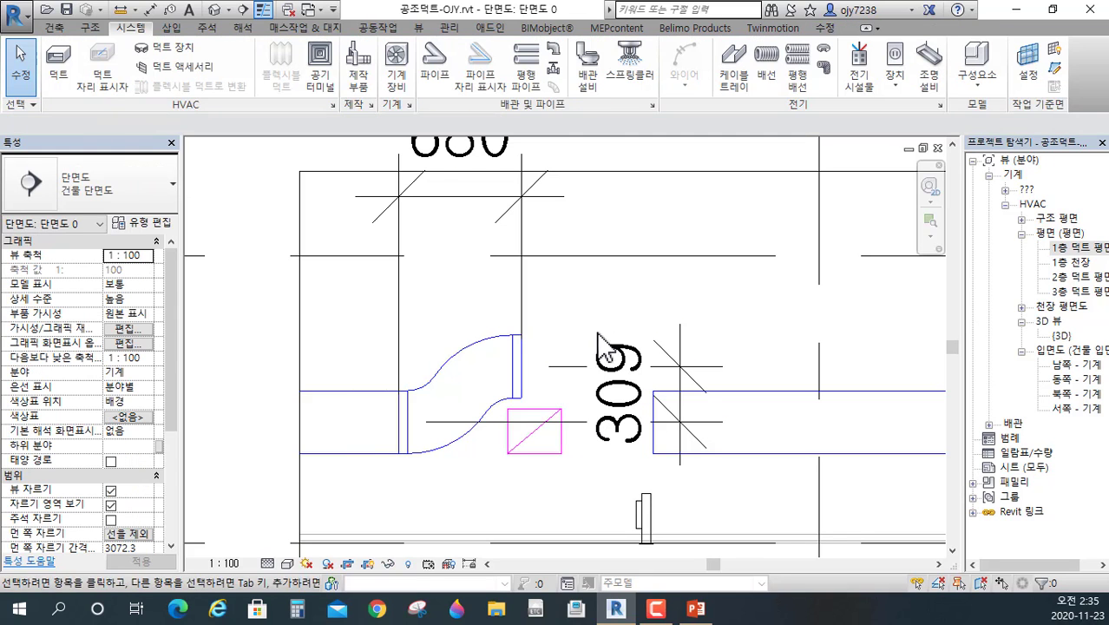
pyautogui.click(597, 375)
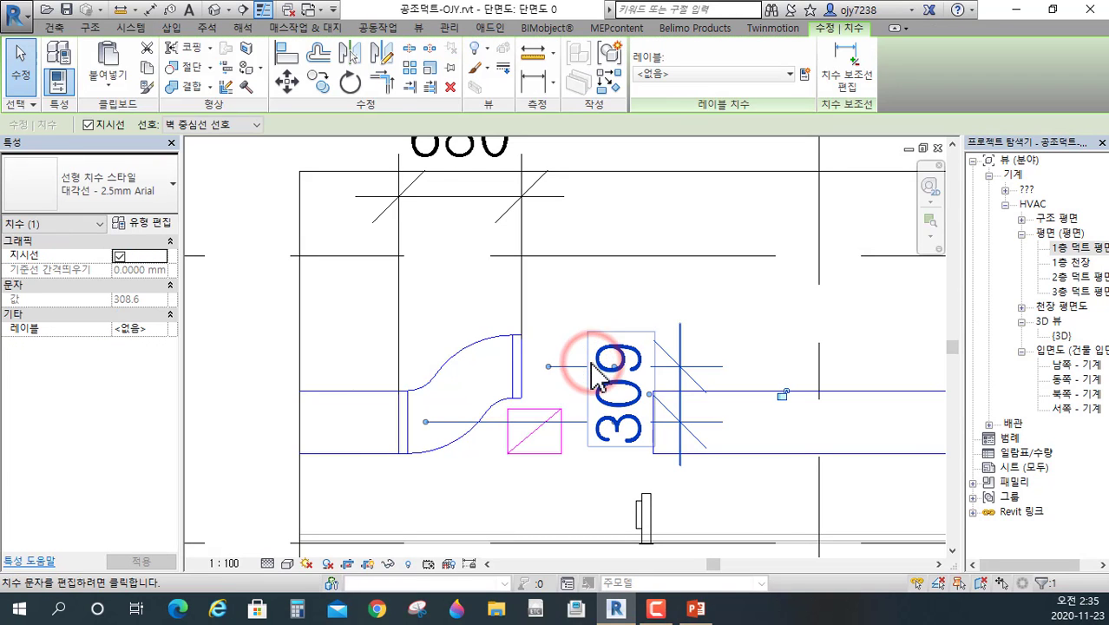
pyautogui.press('Delete')
pyautogui.click(524, 201)
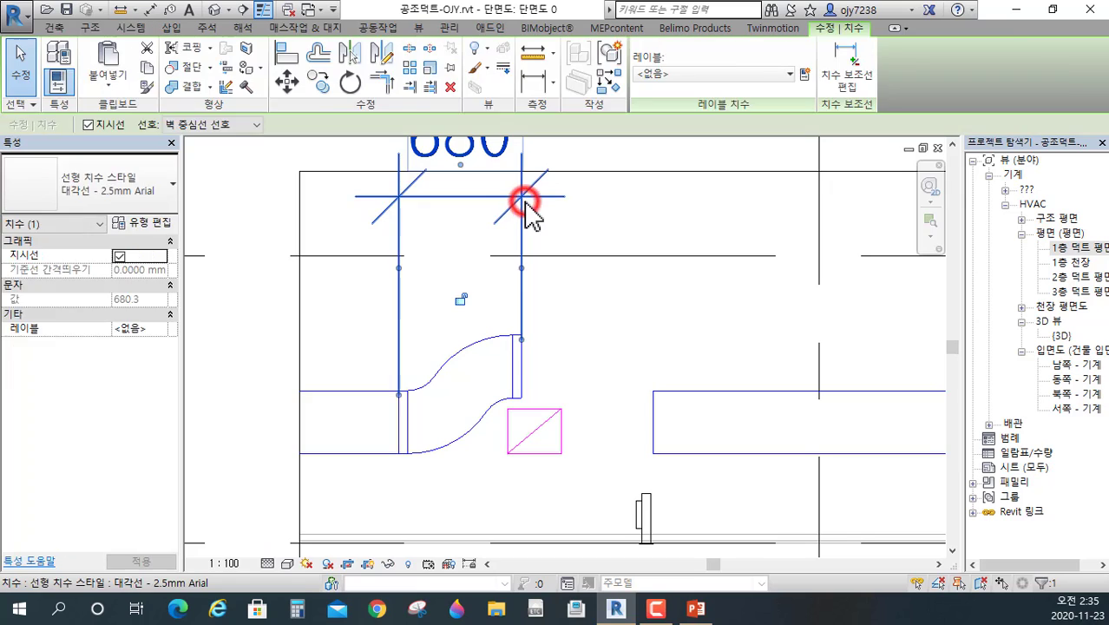
pyautogui.press('Delete')
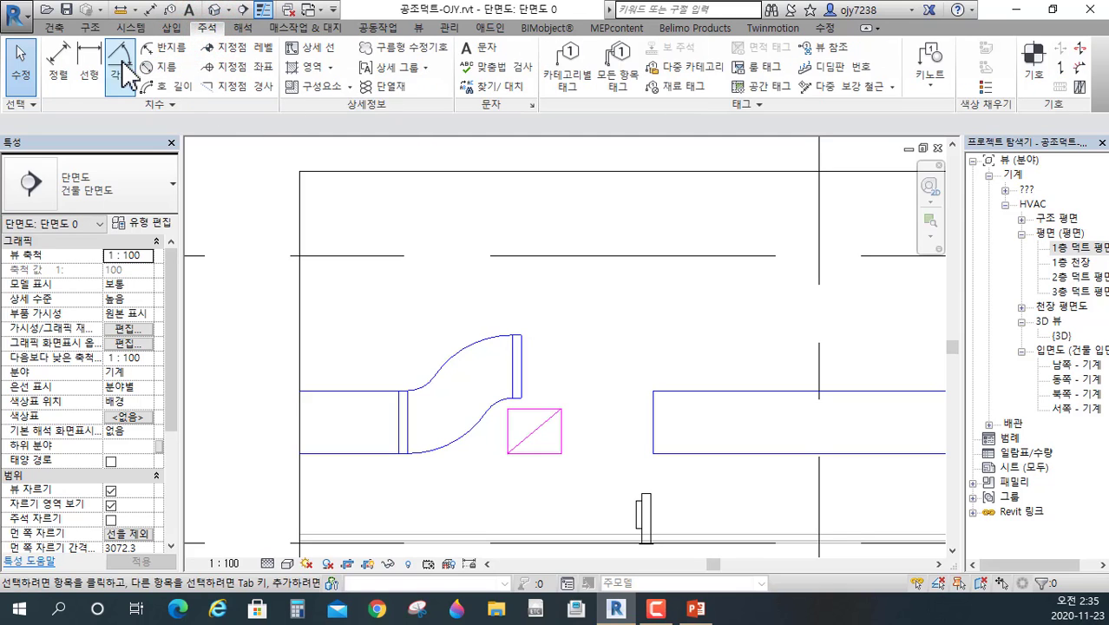
# - Add a new vertical linear dimension between the fitting's two end centres, placed over the duct on the far side of the crossing branch
pyautogui.click(95, 55)
pyautogui.click(400, 420)
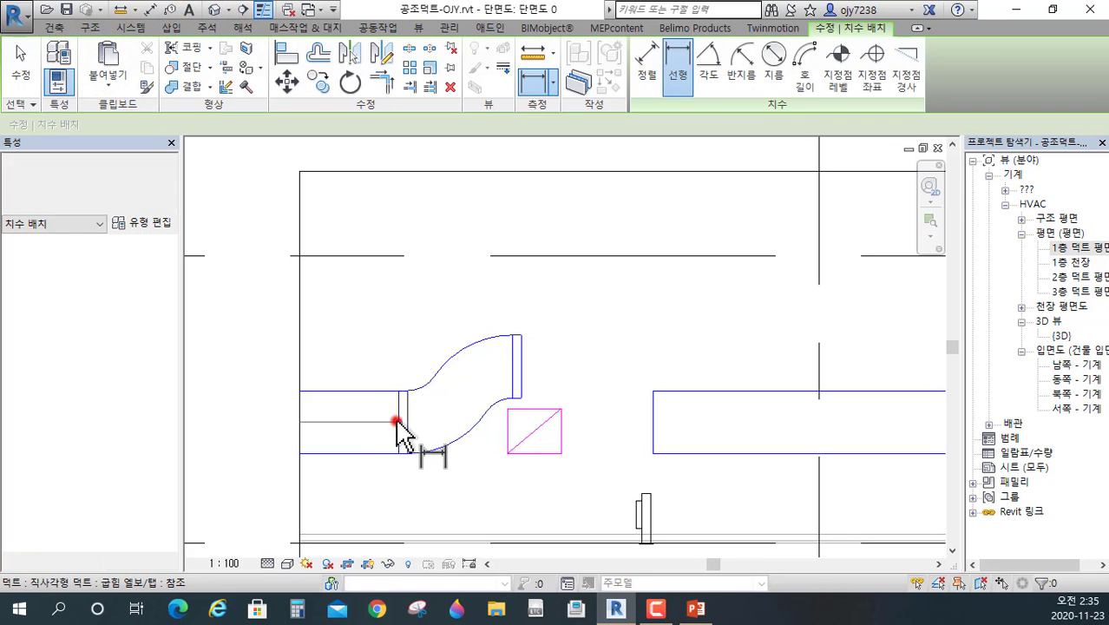
pyautogui.click(521, 369)
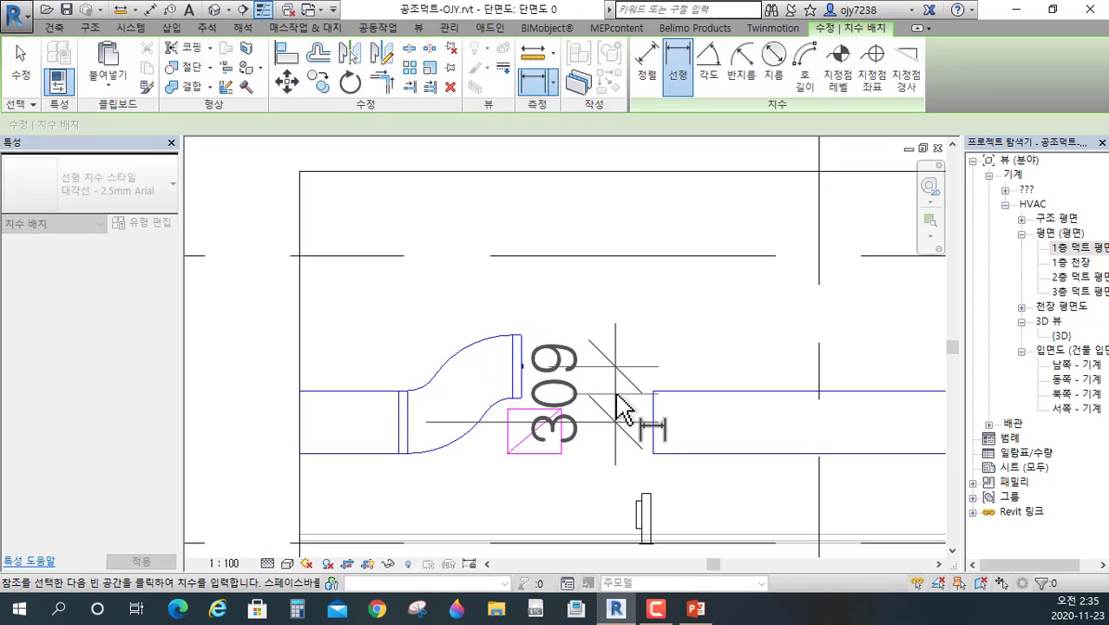
pyautogui.click(698, 354)
pyautogui.press('Escape')
pyautogui.press('Escape')
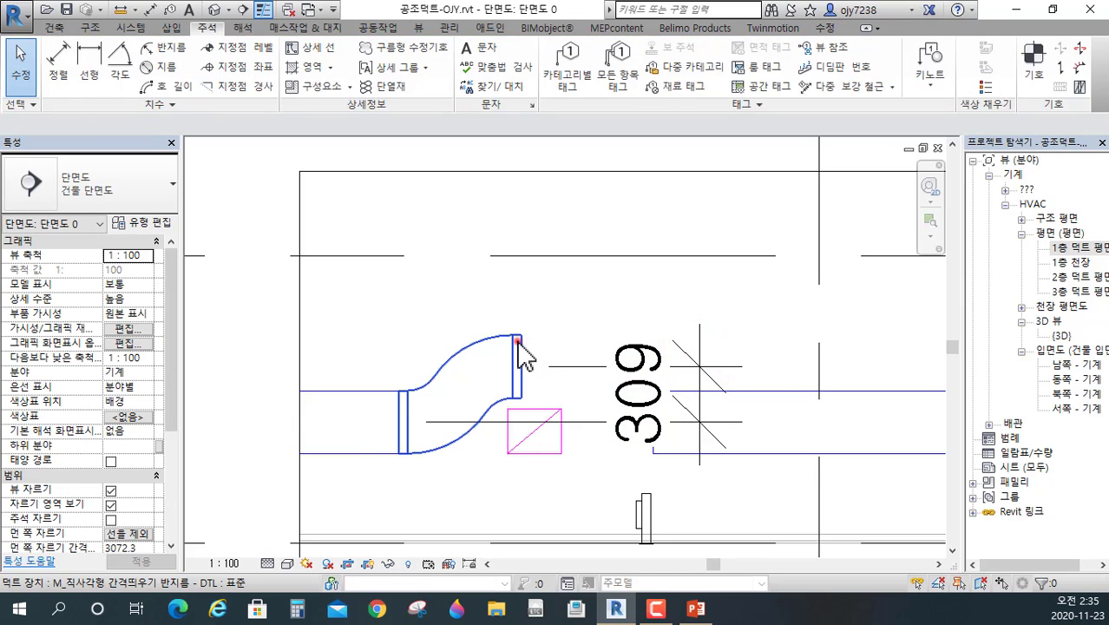
# - Set the angle of the radius offset fitting to 35°
pyautogui.click(517, 342)
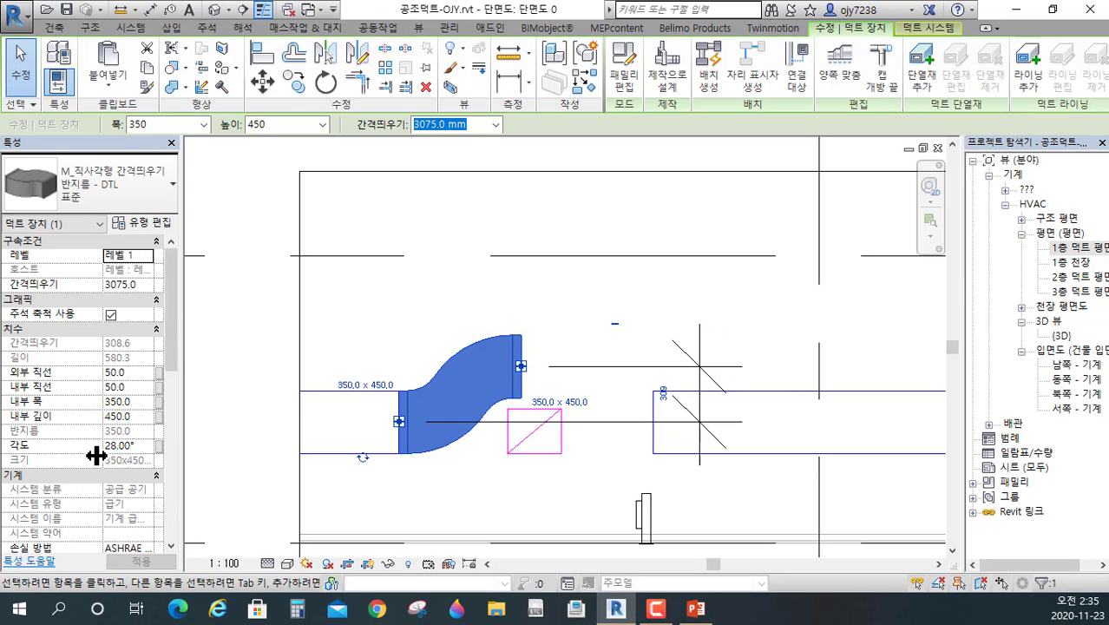
pyautogui.click(137, 444)
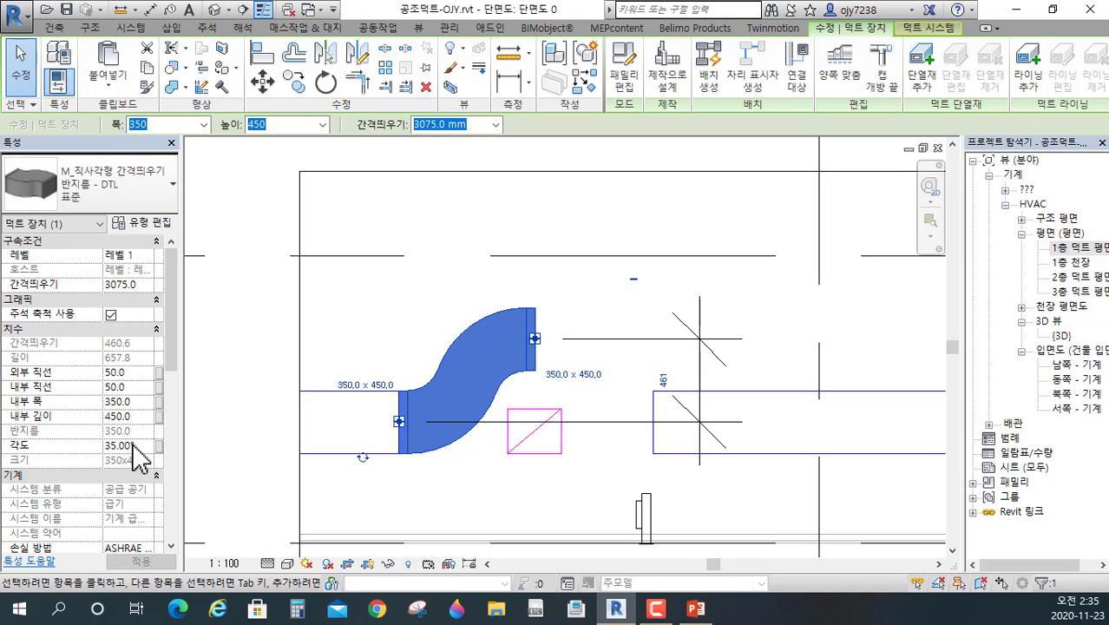
# - Set the angle of the radius offset fitting to 32°
pyautogui.click(130, 445)
pyautogui.write('3')
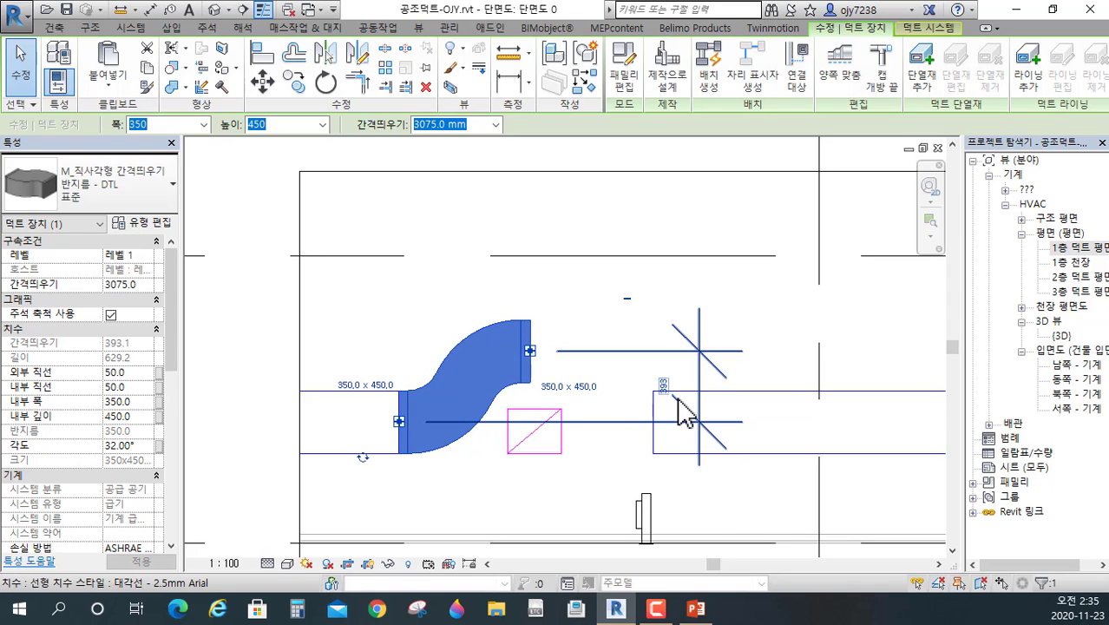
pyautogui.press('Escape')
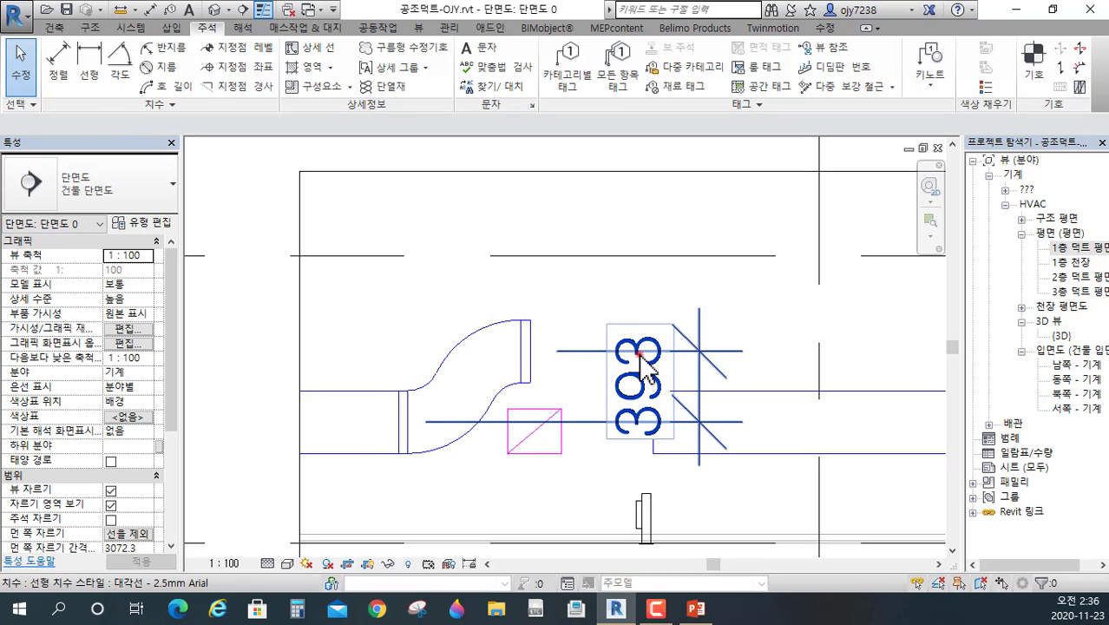
# - Delete the vertical dimension of the offset fitting from the section view
pyautogui.click(643, 369)
pyautogui.press('Delete')
pyautogui.scroll(-1, 556, 366)
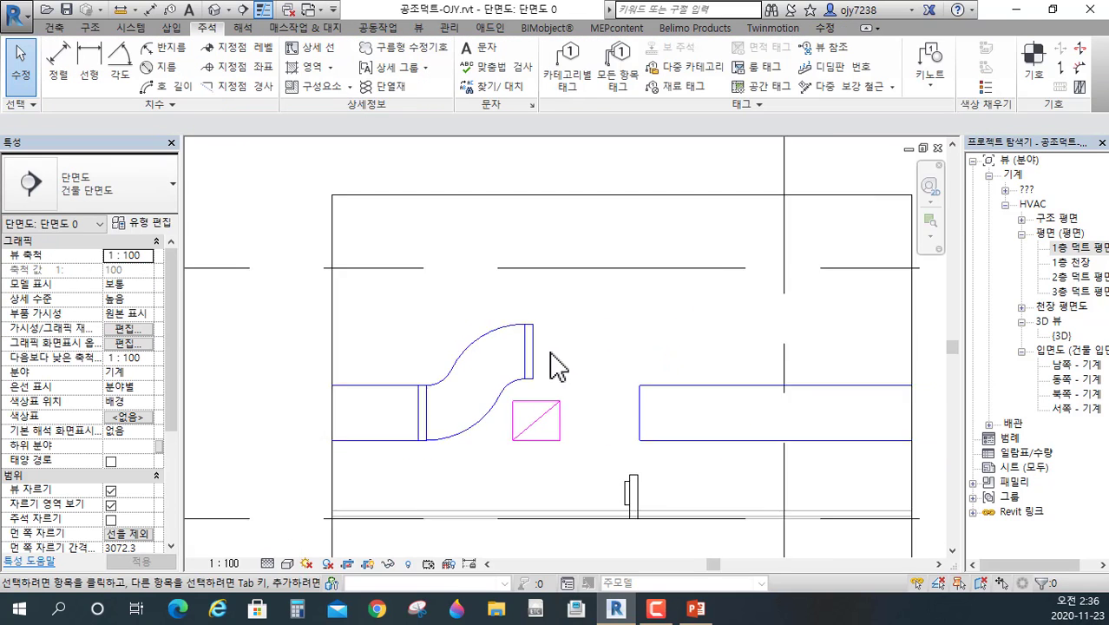
pyautogui.moveTo(556, 367); pyautogui.dragTo(564, 389, button='middle')
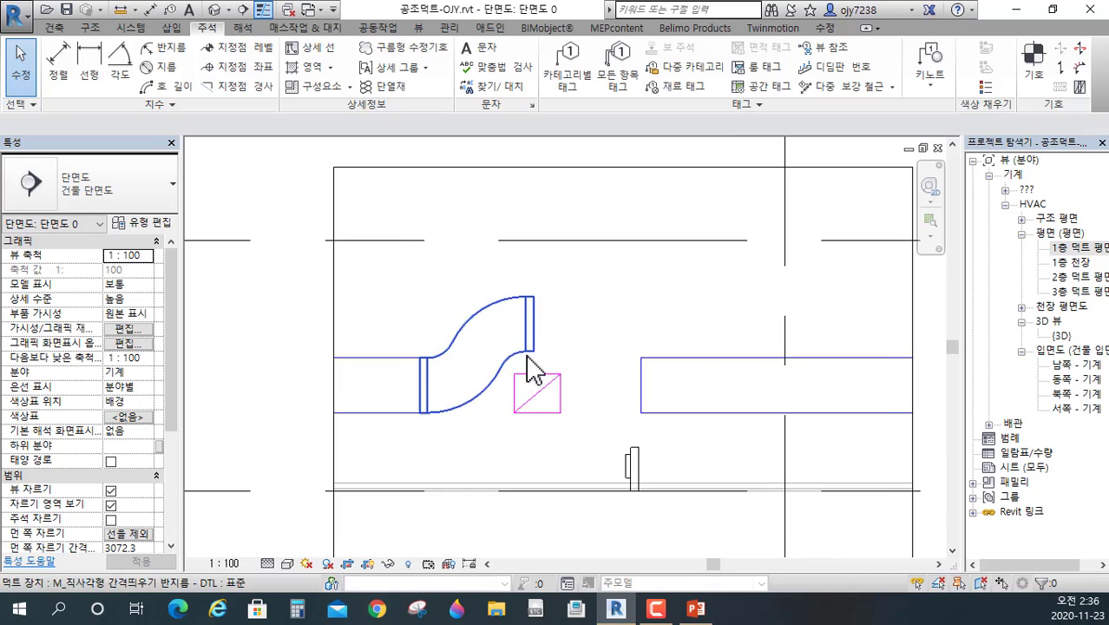
# - Try to shorten the duct leading into the offset fitting's lower end to about 780 mm
pyautogui.click(407, 414)
pyautogui.click(418, 414)
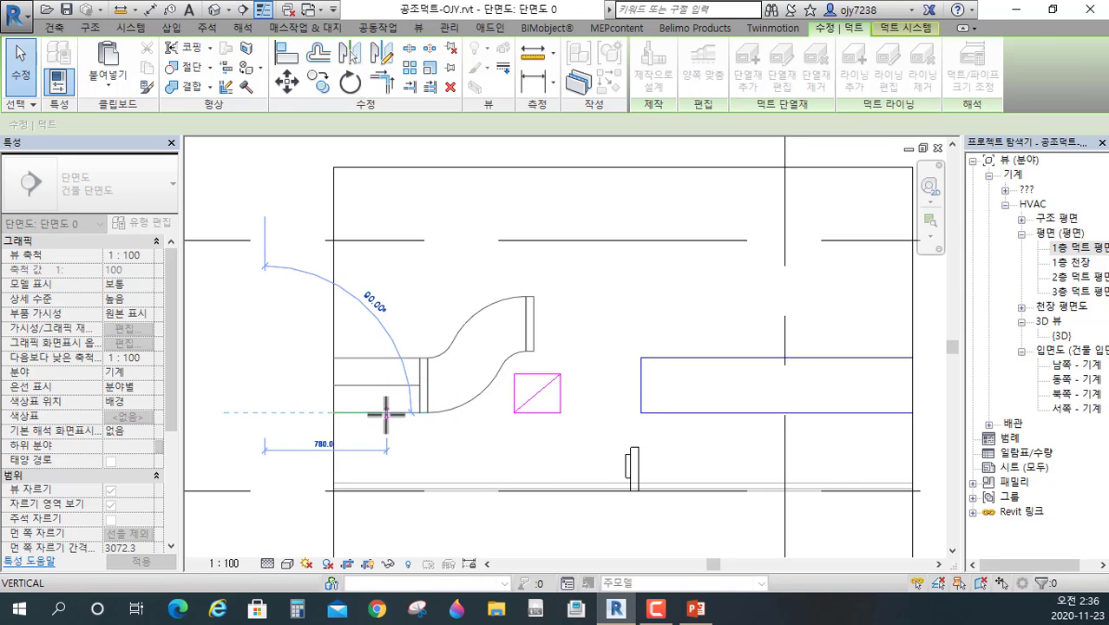
pyautogui.press('Return')
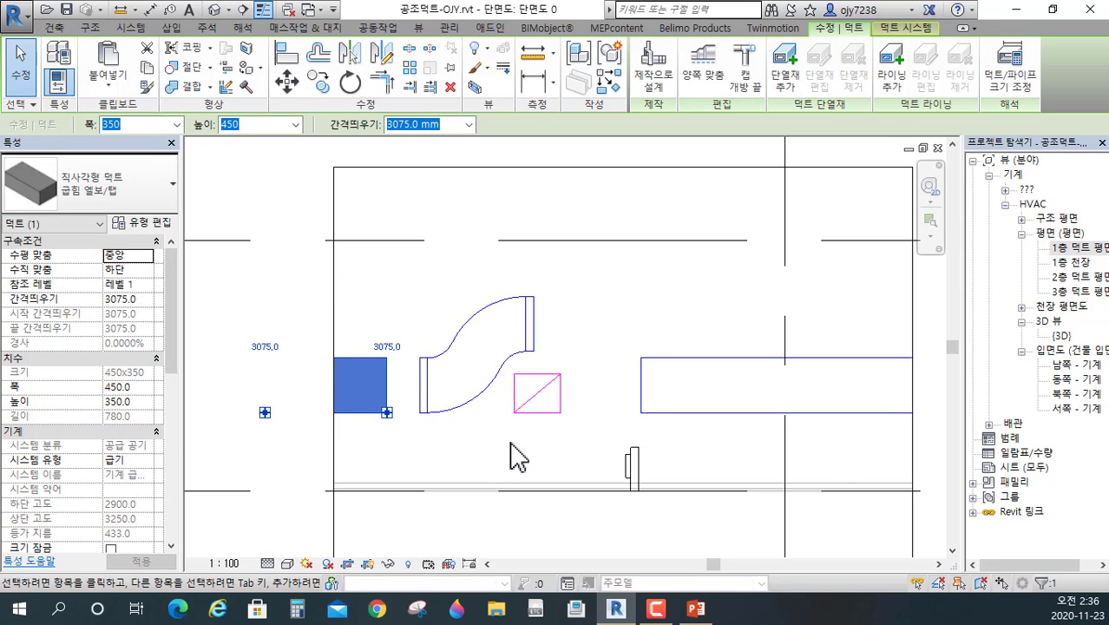
pyautogui.press('Escape')
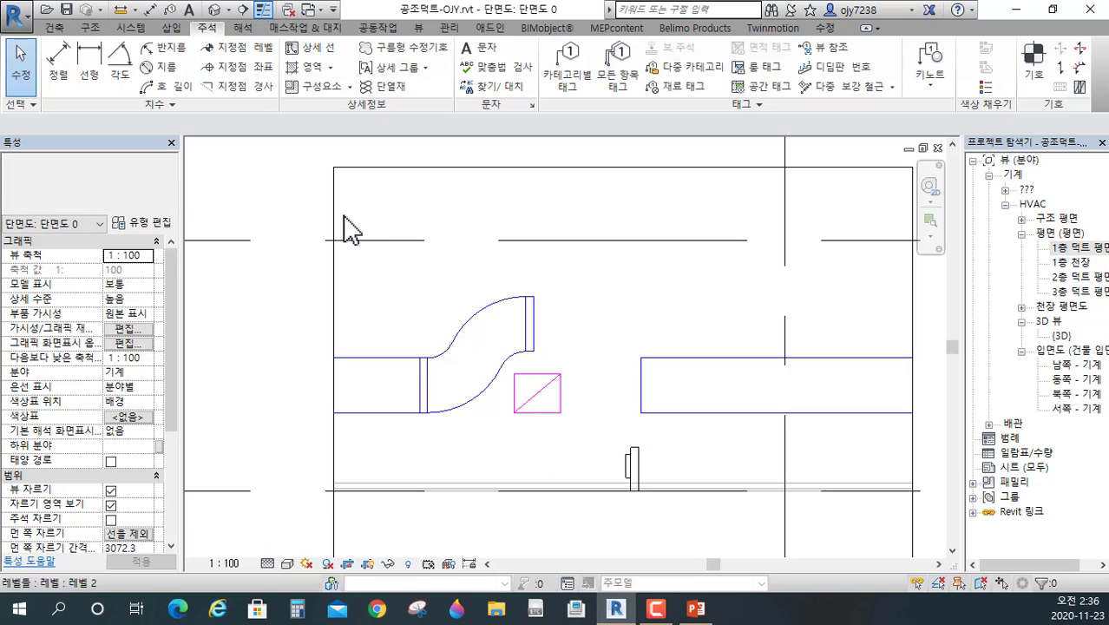
# - Draw a vertical reference plane upward from the lower corner of the crossing branch on the side nearest the offset fitting
pyautogui.click(55, 28)
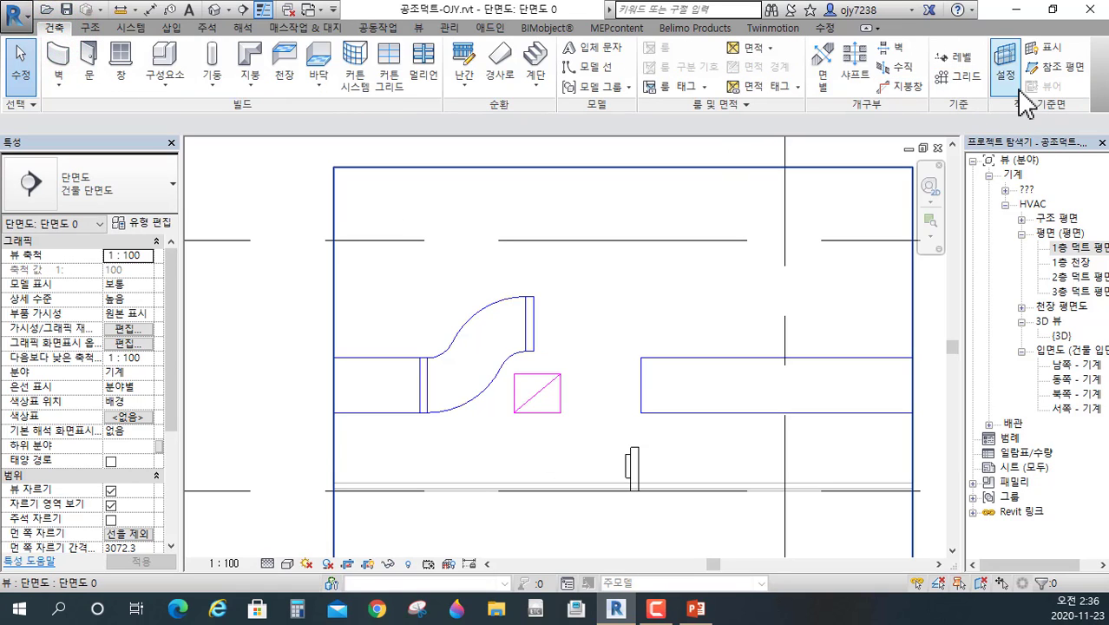
pyautogui.click(1057, 68)
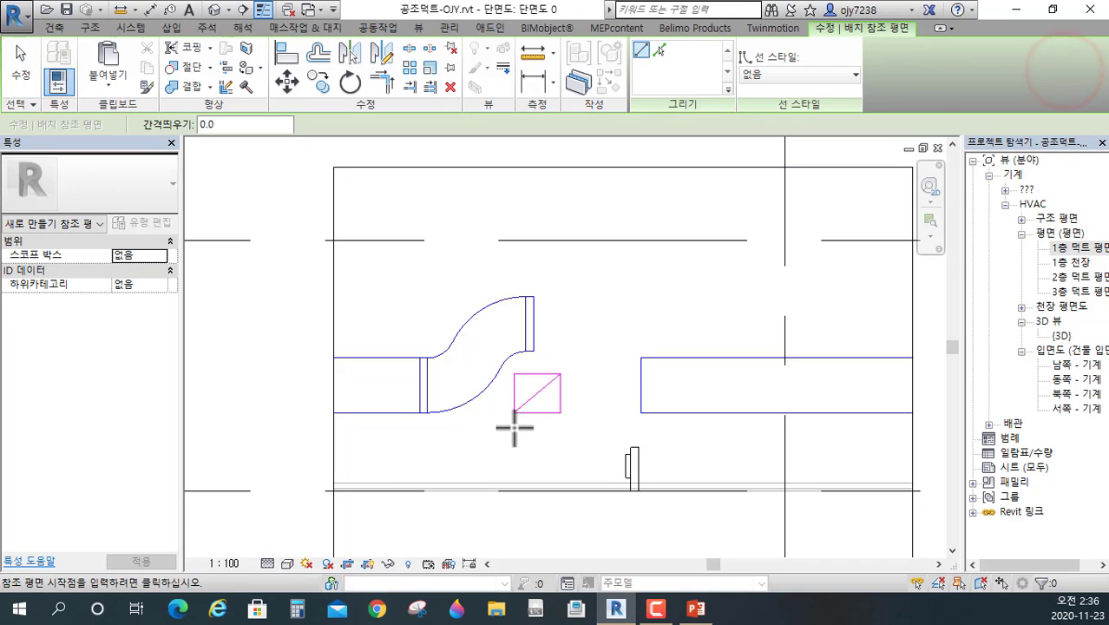
pyautogui.click(515, 414)
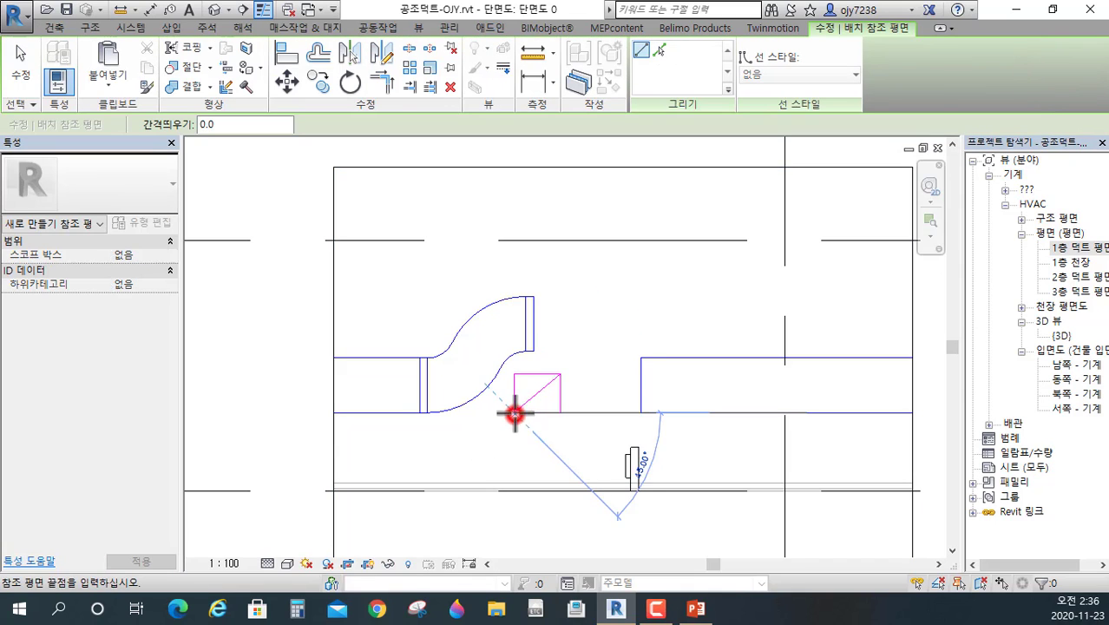
pyautogui.click(516, 208)
pyautogui.press('Escape')
pyautogui.press('Escape')
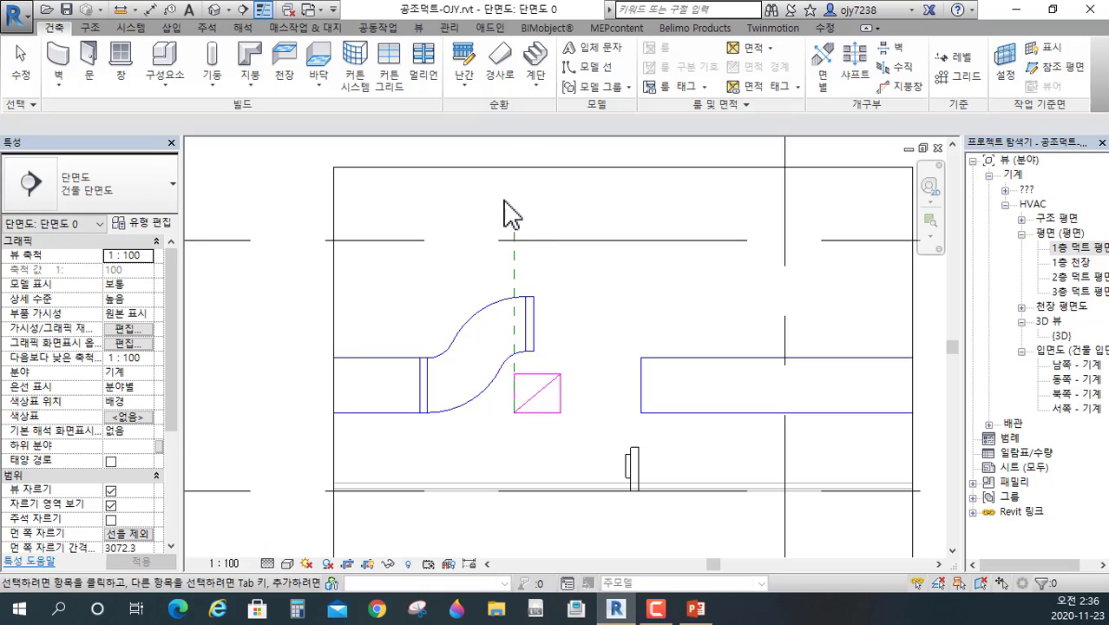
# - Align the upper end face of the offset fitting to the vertical reference plane
pyautogui.click(824, 28)
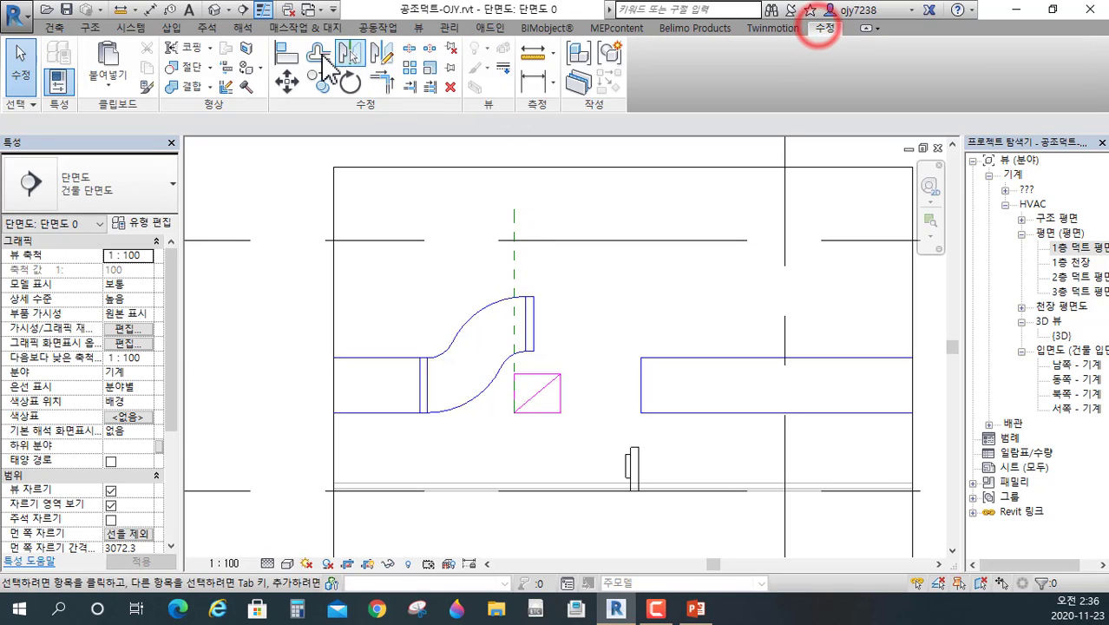
pyautogui.click(287, 54)
pyautogui.click(513, 276)
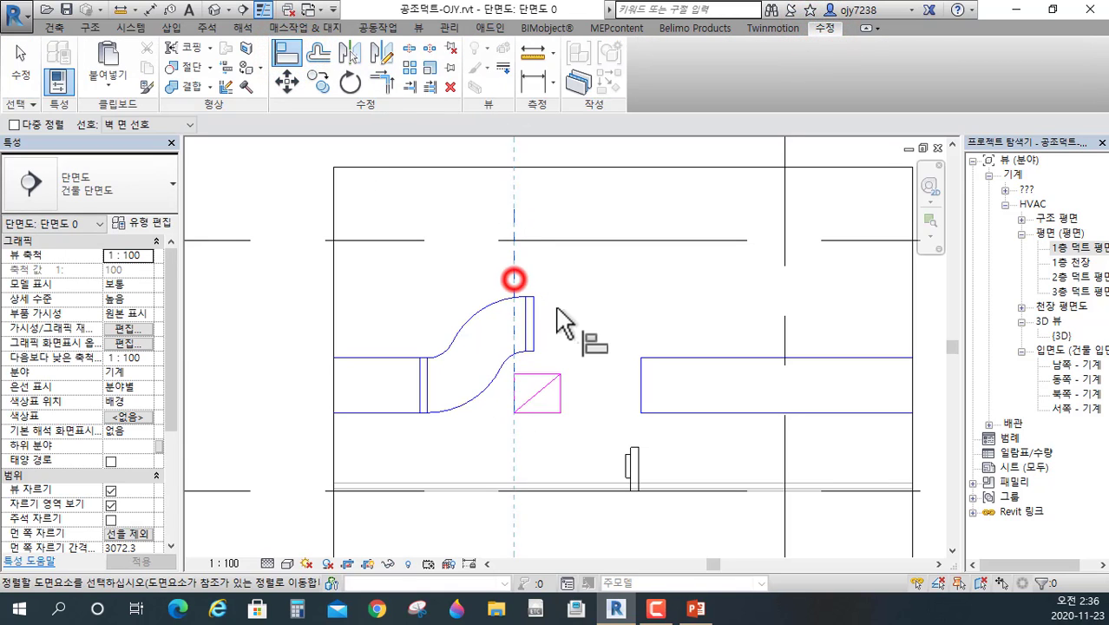
pyautogui.click(533, 324)
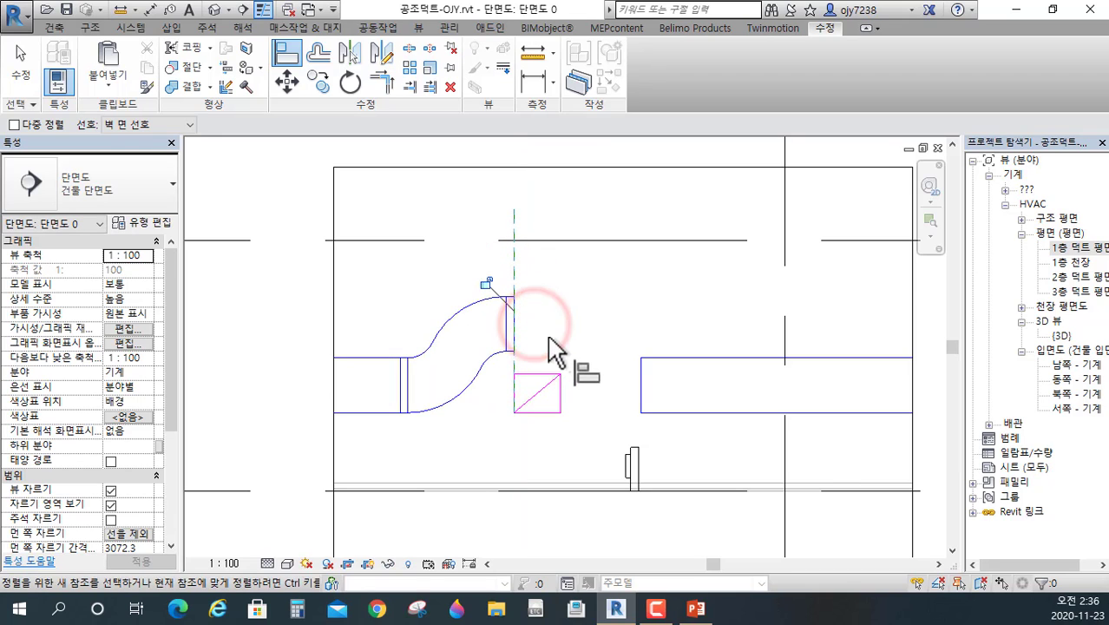
pyautogui.scroll(-2, 536, 348)
pyautogui.press('Escape')
pyautogui.press('Escape')
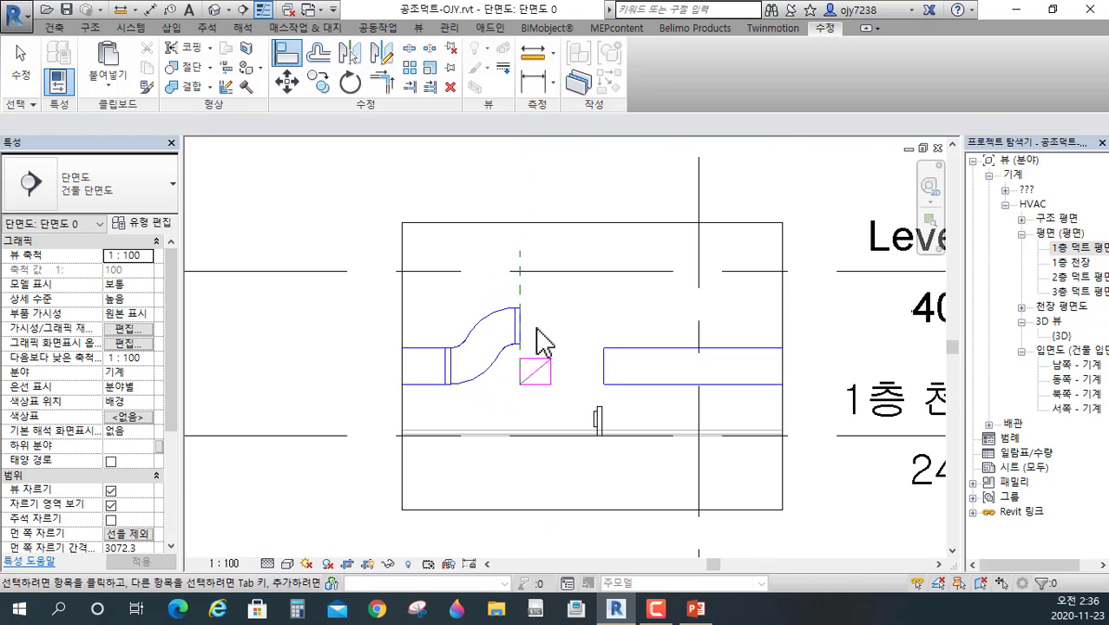
# - Delete the vertical reference plane above the crossing branch's near edge
pyautogui.scroll(2, 544, 346)
pyautogui.scroll(1, 544, 323)
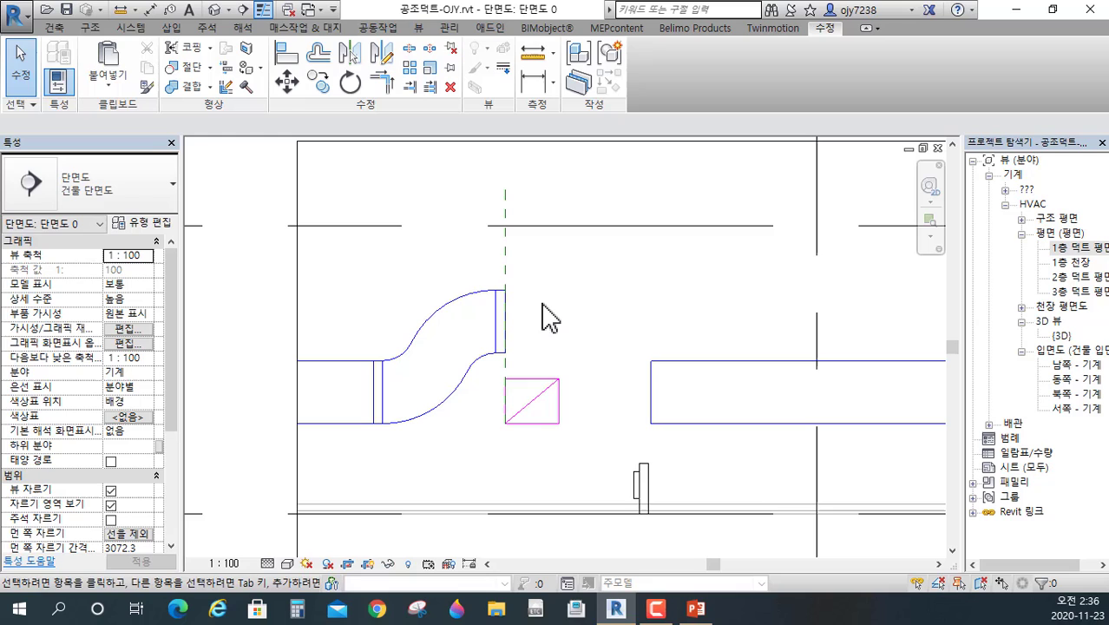
pyautogui.click(507, 265)
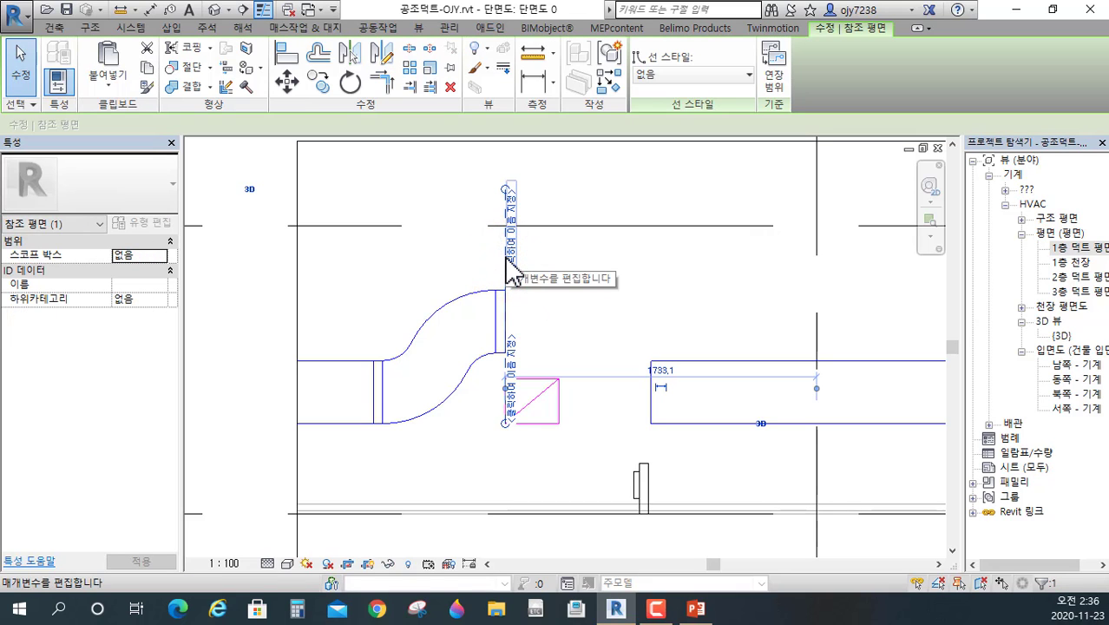
pyautogui.press('Delete')
# - Draw a horizontal duct about 280 mm long from the offset fitting's upper end, passing over the crossing branch
pyautogui.click(505, 323)
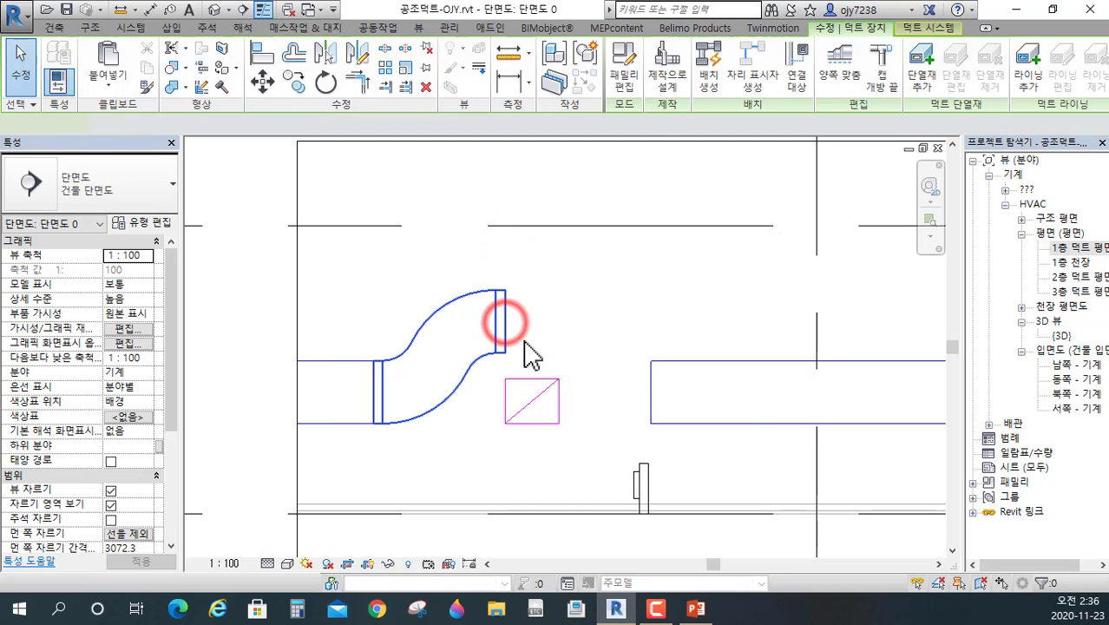
pyautogui.rightClick(509, 328)
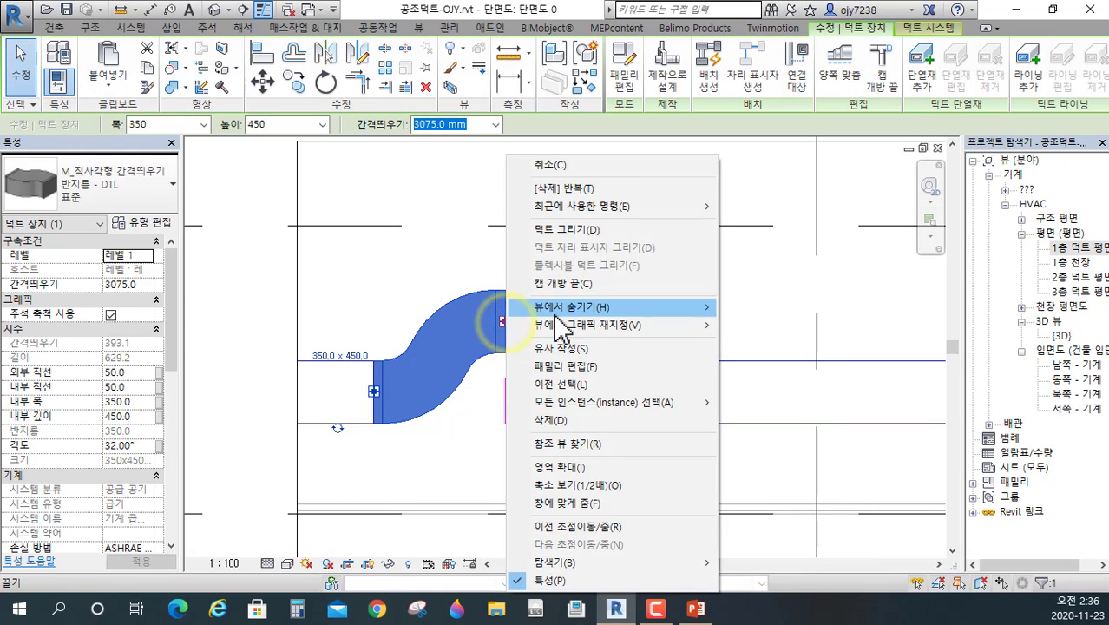
pyautogui.click(583, 229)
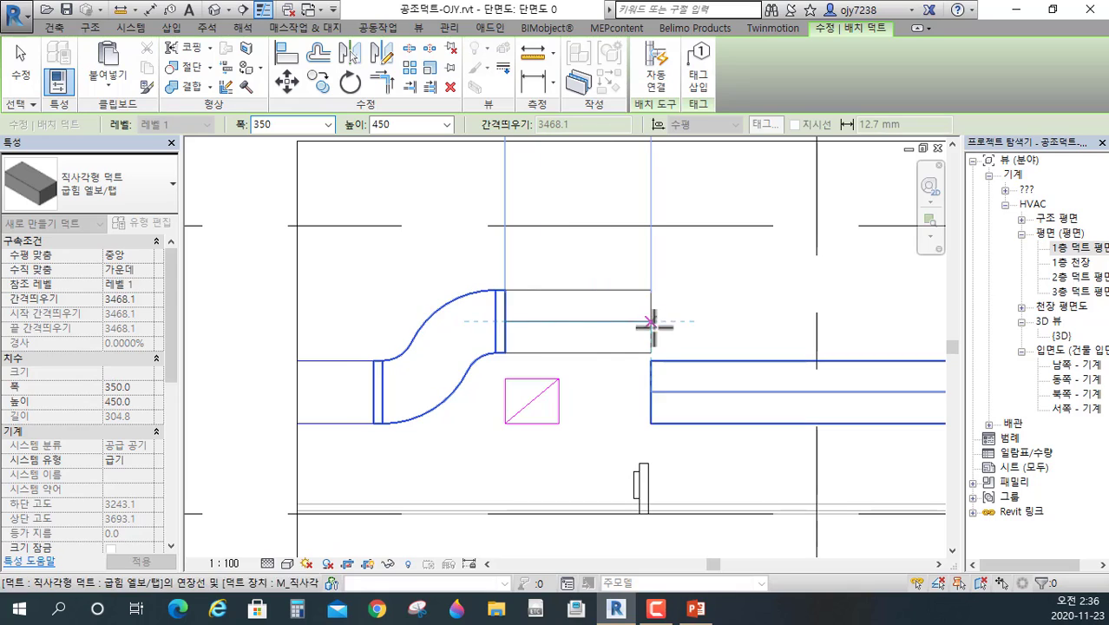
pyautogui.scroll(1, 575, 323)
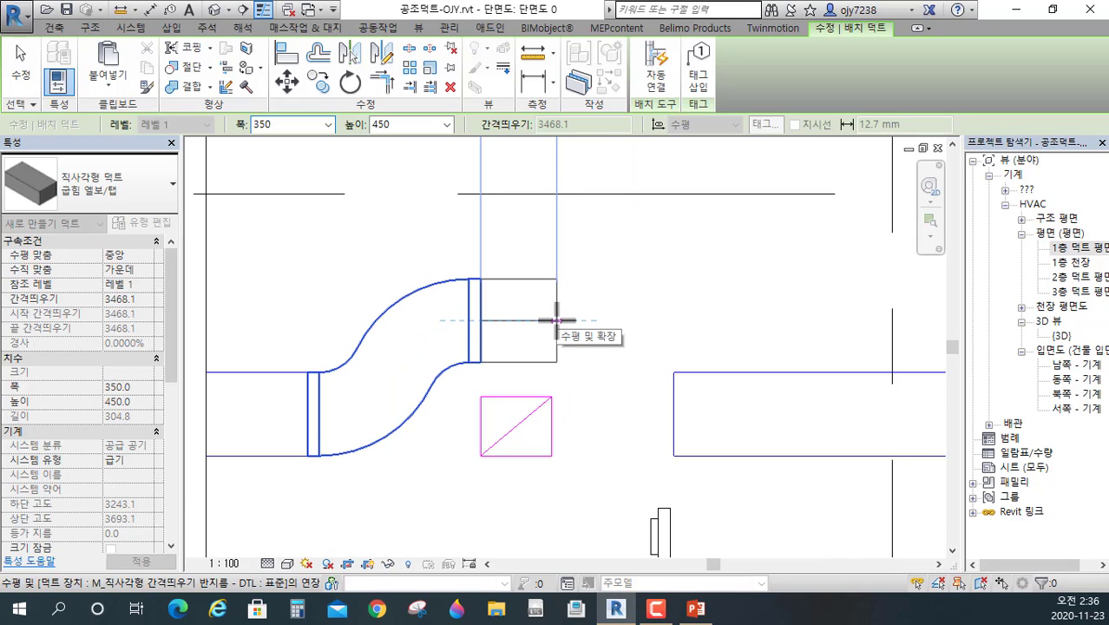
pyautogui.click(546, 320)
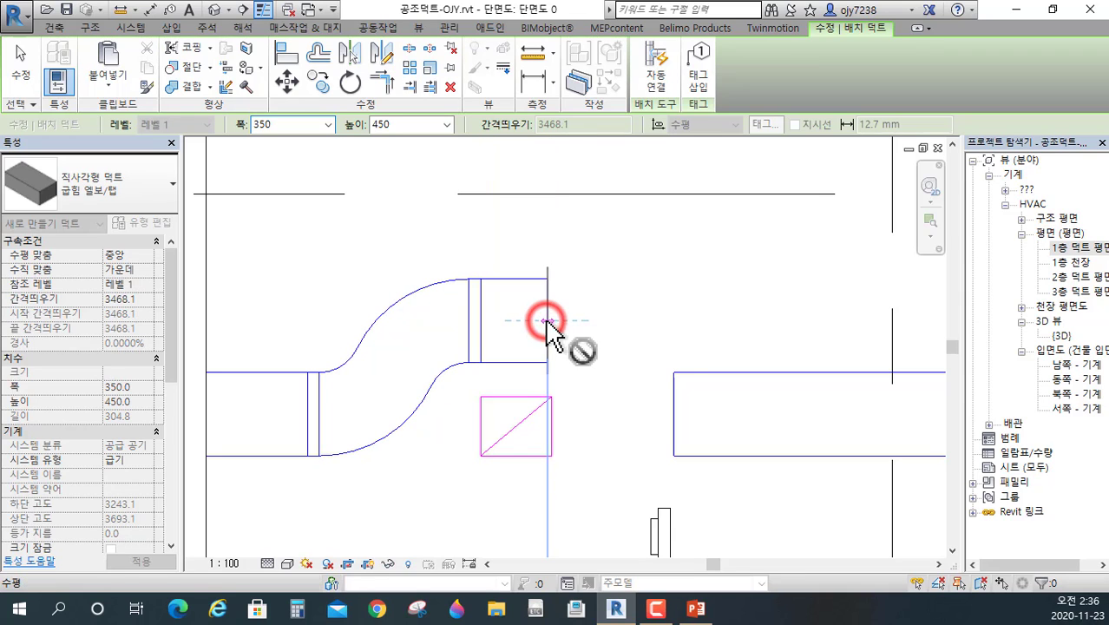
pyautogui.press('Escape')
pyautogui.press('Escape')
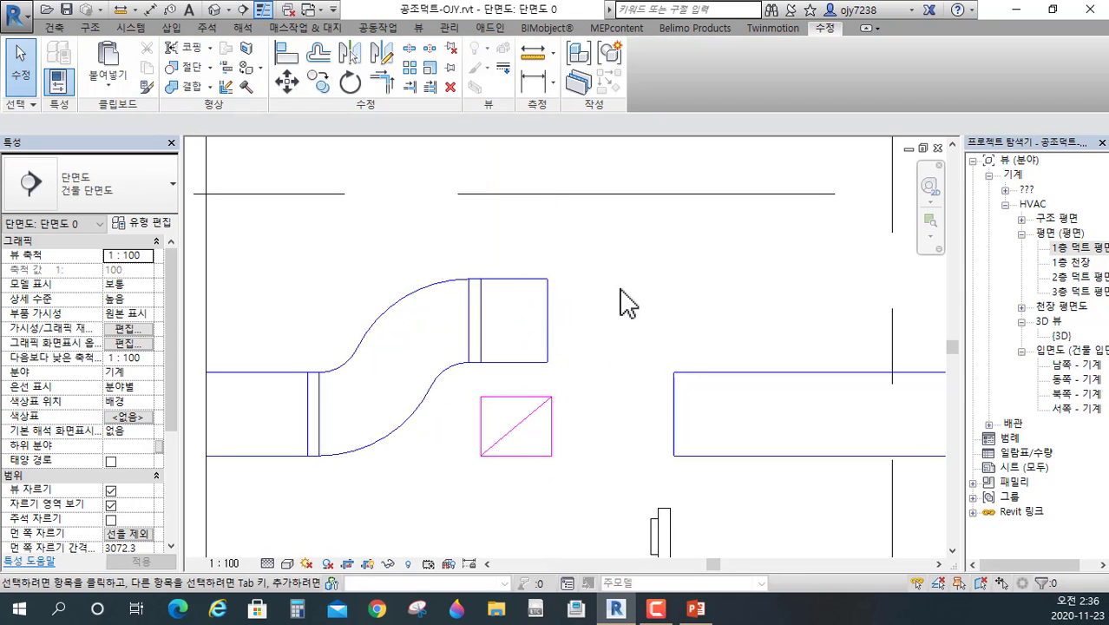
# - Draw a vertical reference plane upward from the upper corner of the crossing branch on the side away from the offset fitting
pyautogui.click(57, 26)
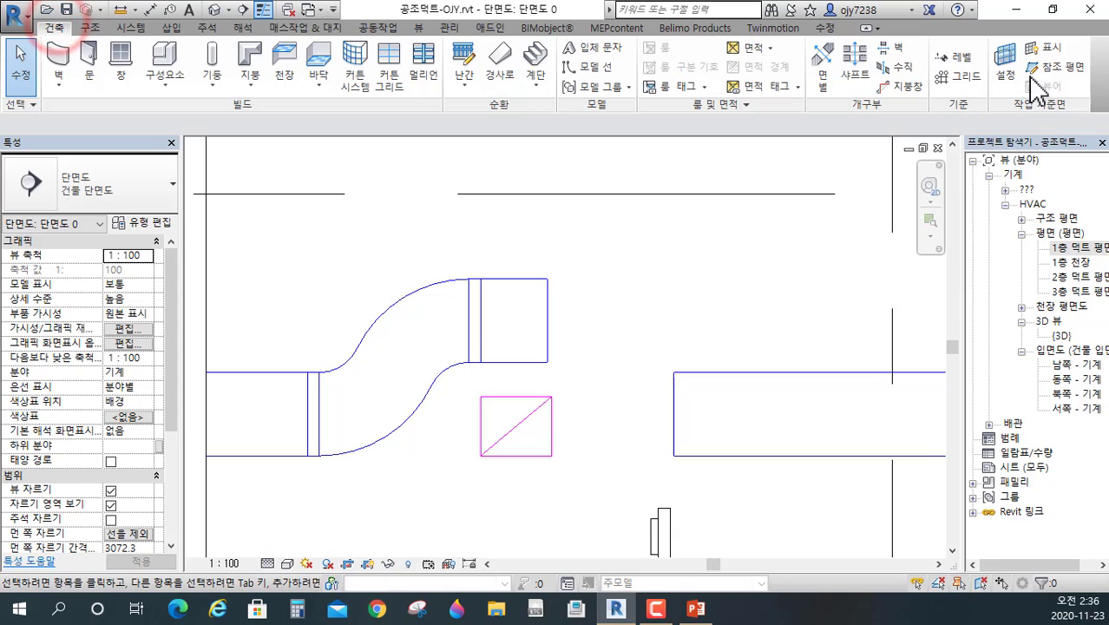
pyautogui.click(1064, 67)
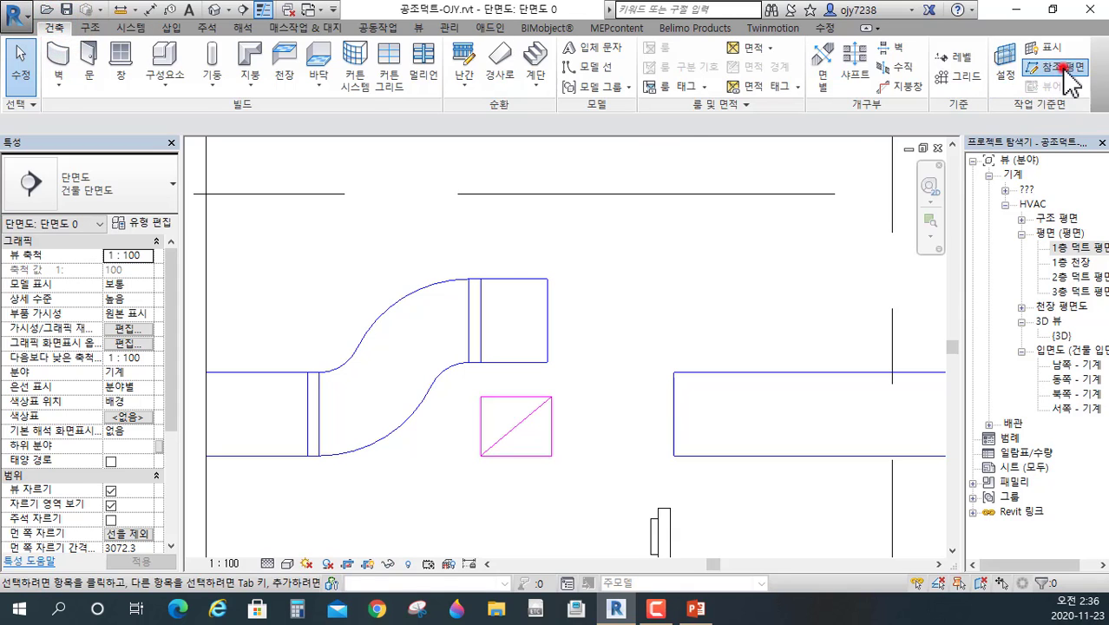
pyautogui.click(550, 396)
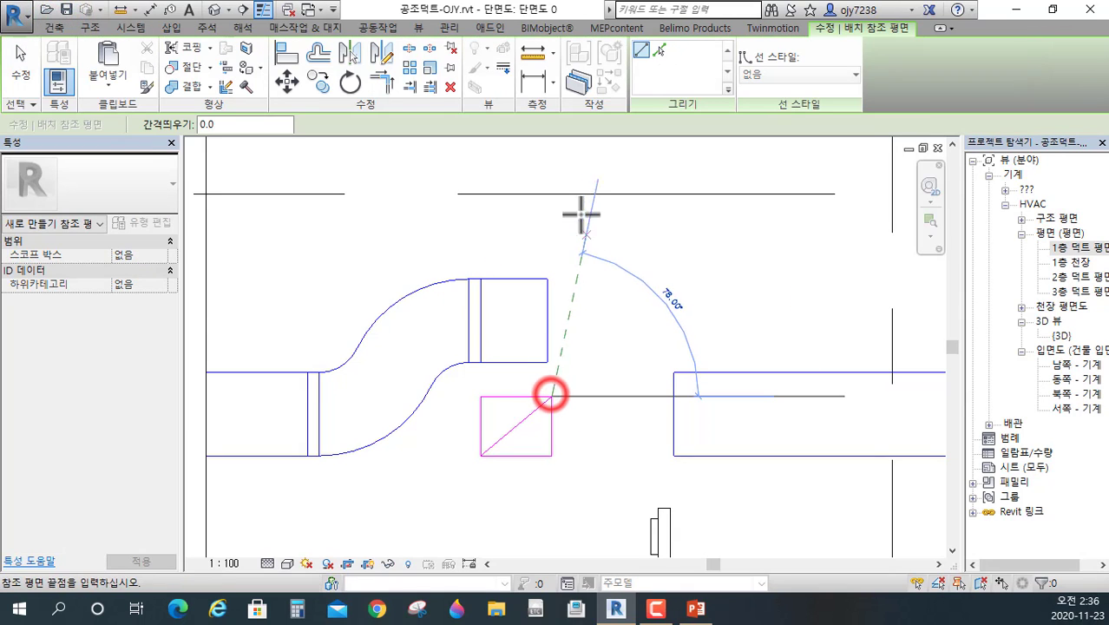
pyautogui.click(553, 174)
pyautogui.press('Escape')
pyautogui.press('Escape')
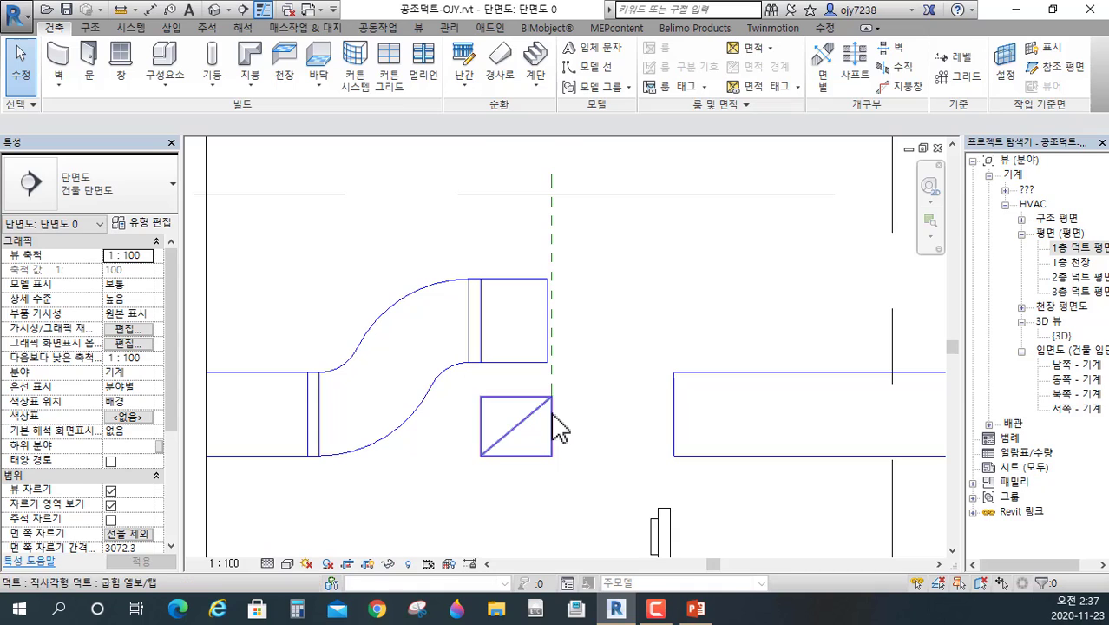
# - Align the free end of the short raised duct to the reference plane at the crossing branch's far edge
pyautogui.click(555, 378)
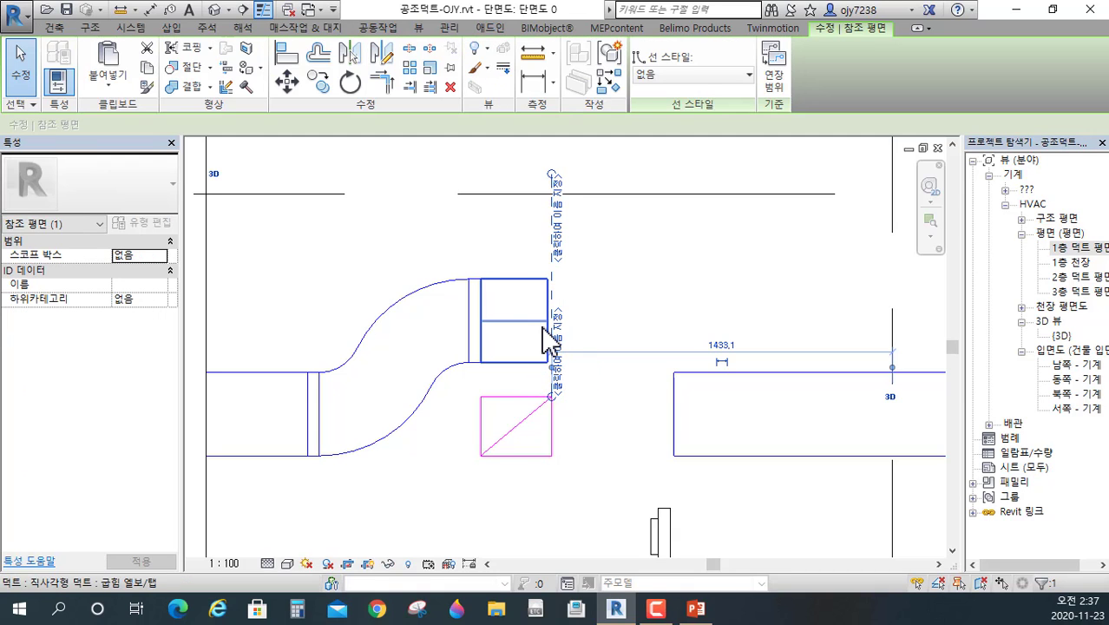
pyautogui.click(543, 331)
pyautogui.scroll(5, 574, 326)
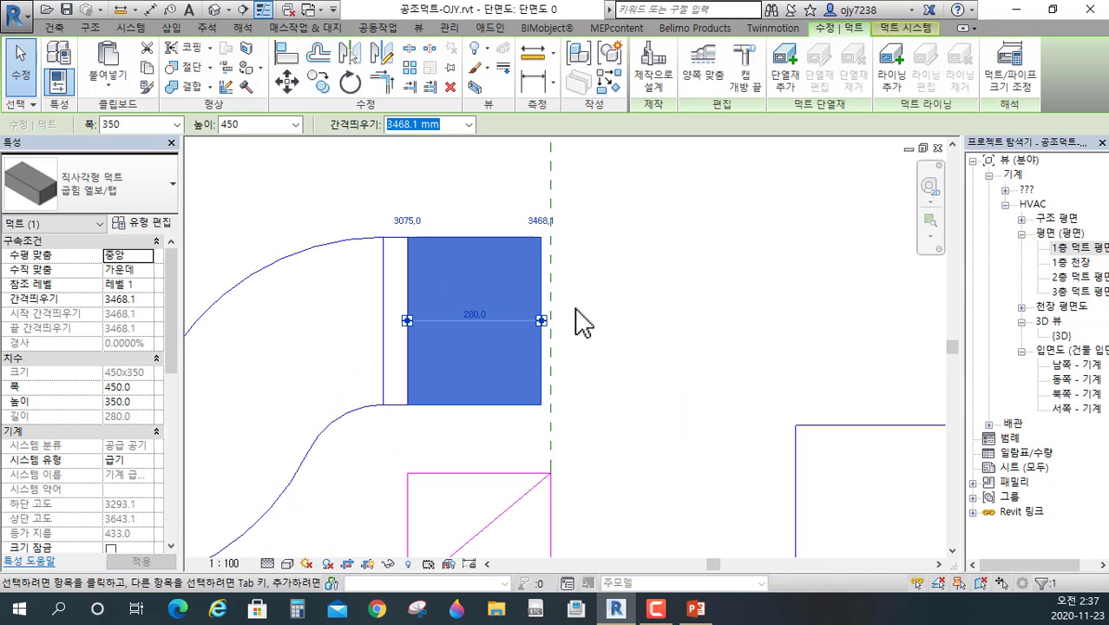
pyautogui.press('Escape')
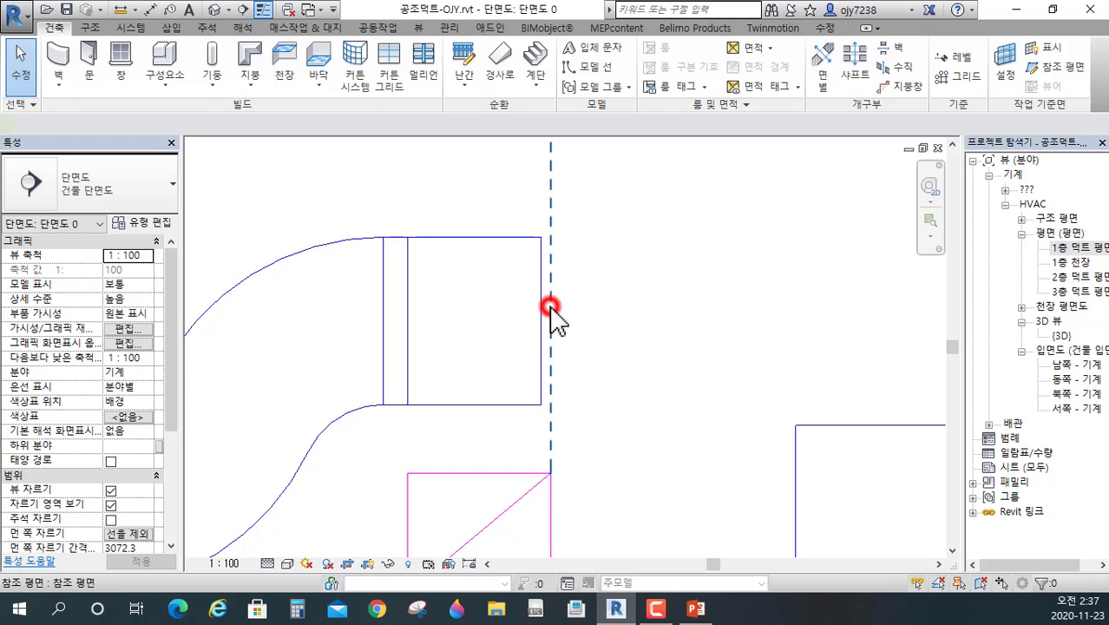
pyautogui.click(550, 307)
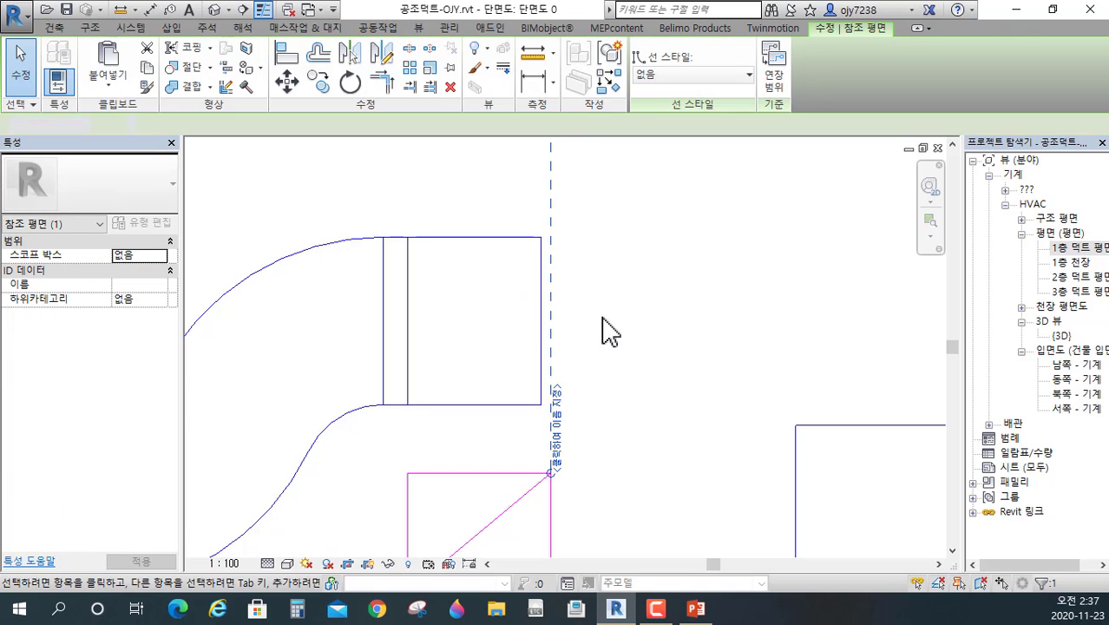
pyautogui.click(610, 330)
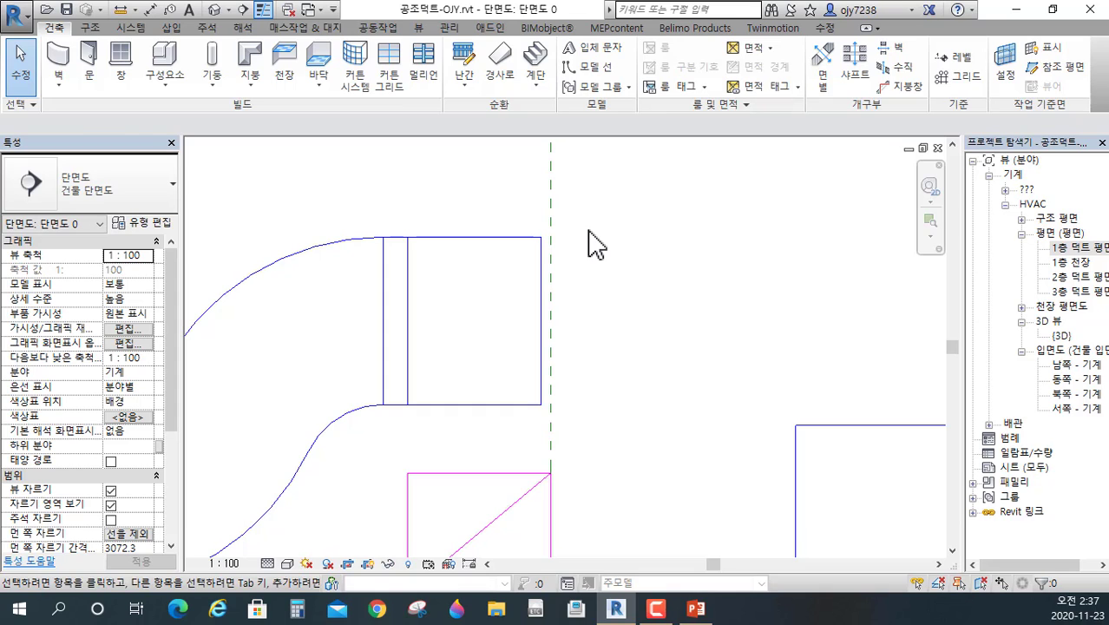
pyautogui.press('a')
pyautogui.press('l')
pyautogui.click(550, 265)
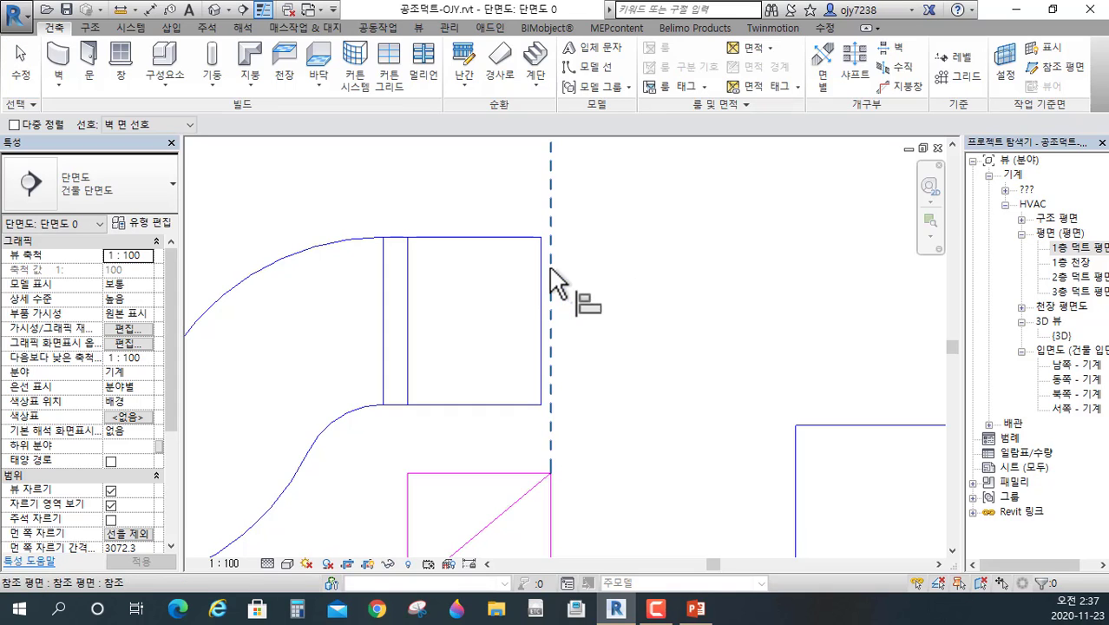
pyautogui.click(542, 269)
pyautogui.scroll(-3, 606, 382)
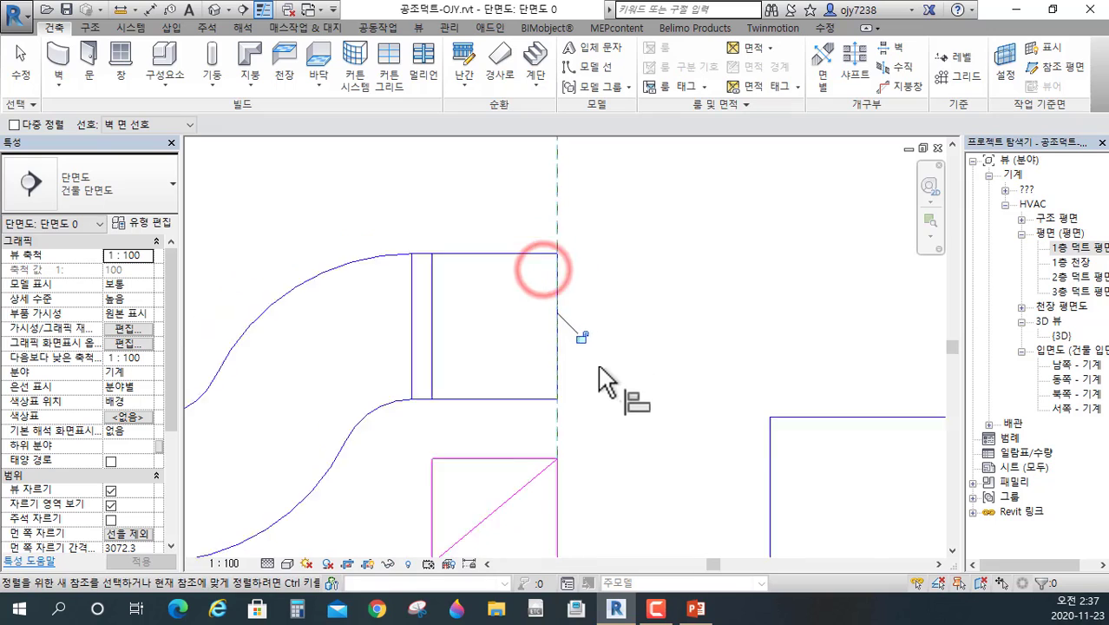
pyautogui.press('Escape')
pyautogui.press('Escape')
# - Delete the vertical reference plane at the crossing branch's far edge
pyautogui.click(579, 282)
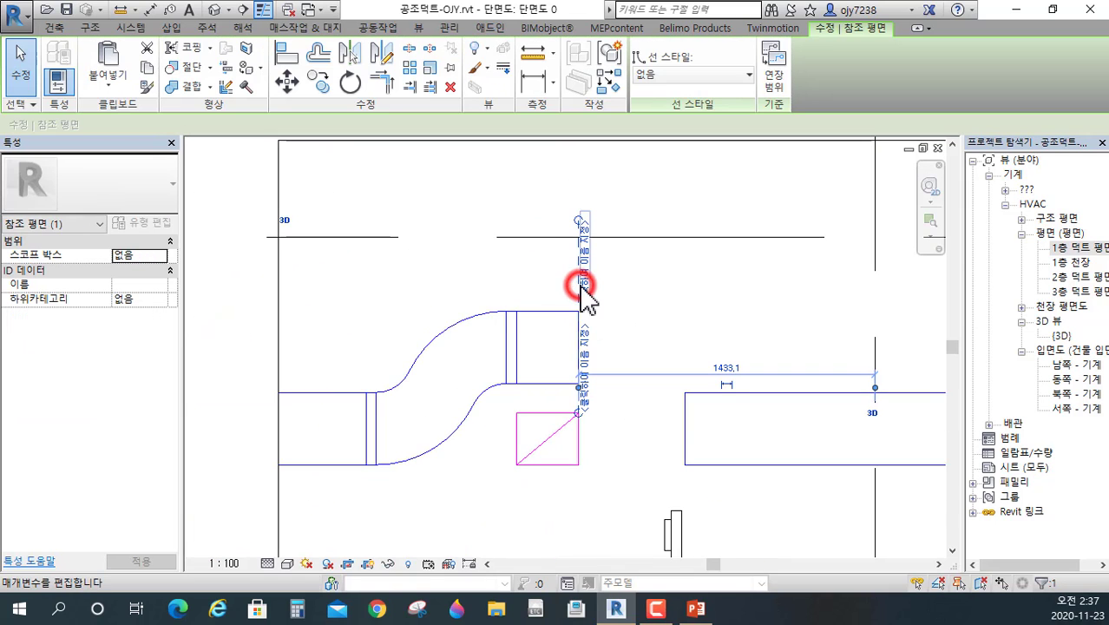
pyautogui.press('Escape')
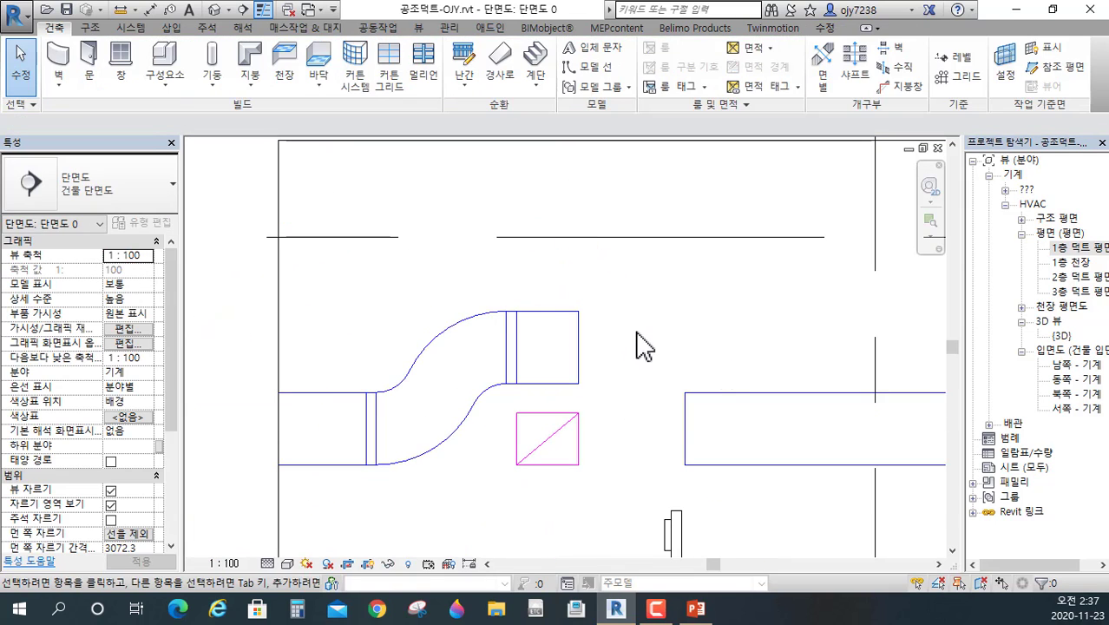
# - Mirror a copy of the radius offset fitting about a vertical axis drawn through the middle of the crossing branch
pyautogui.scroll(-1, 629, 342)
pyautogui.moveTo(629, 341); pyautogui.dragTo(602, 364, button='middle')
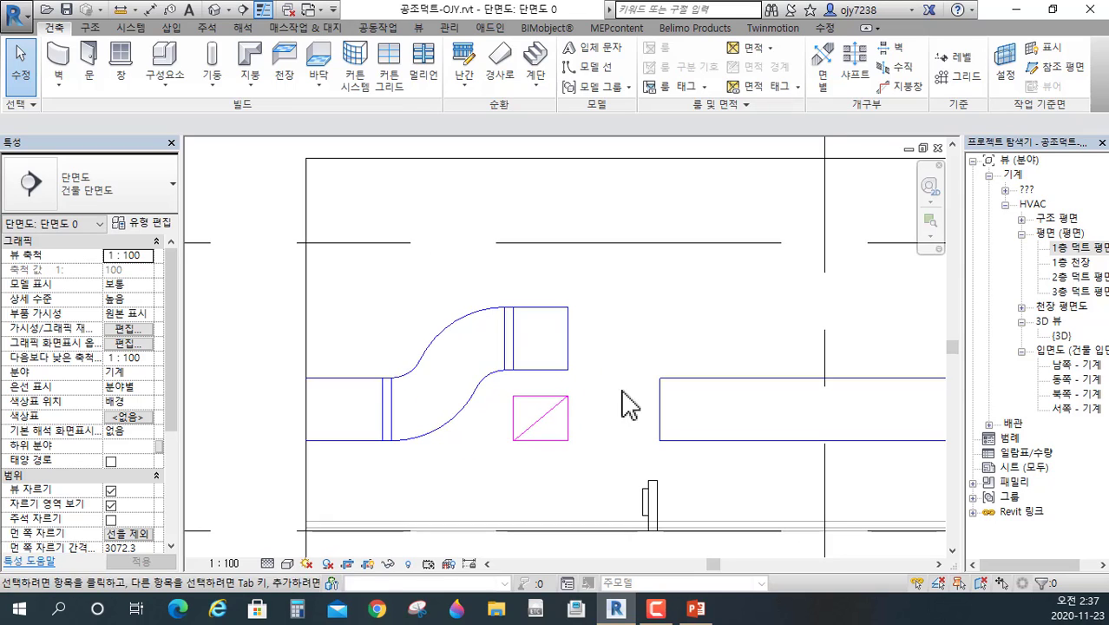
pyautogui.click(443, 345)
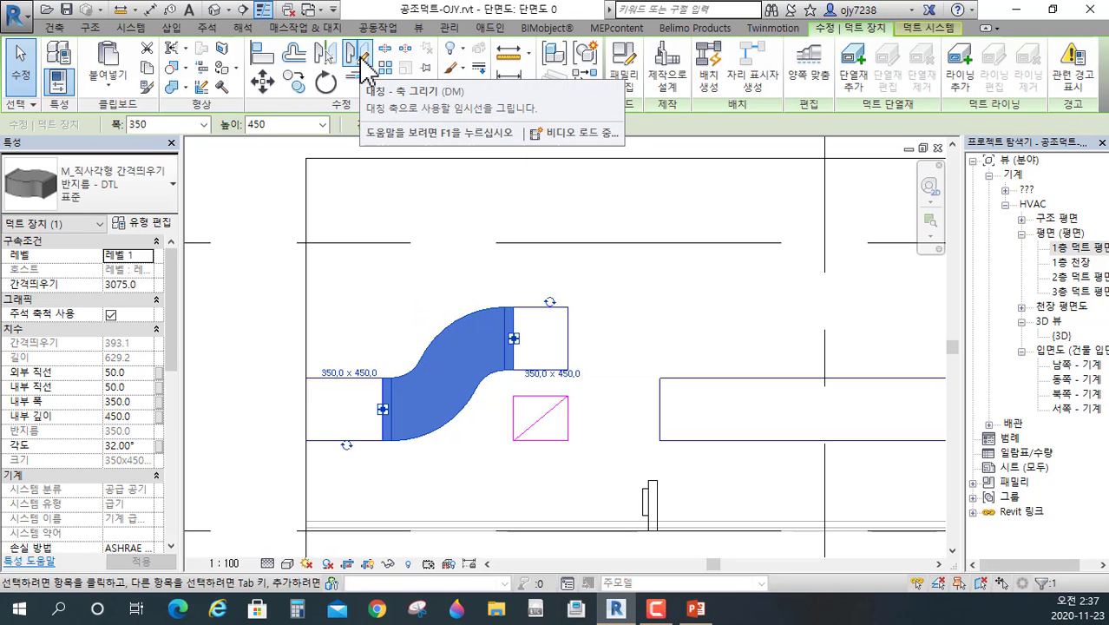
pyautogui.click(358, 55)
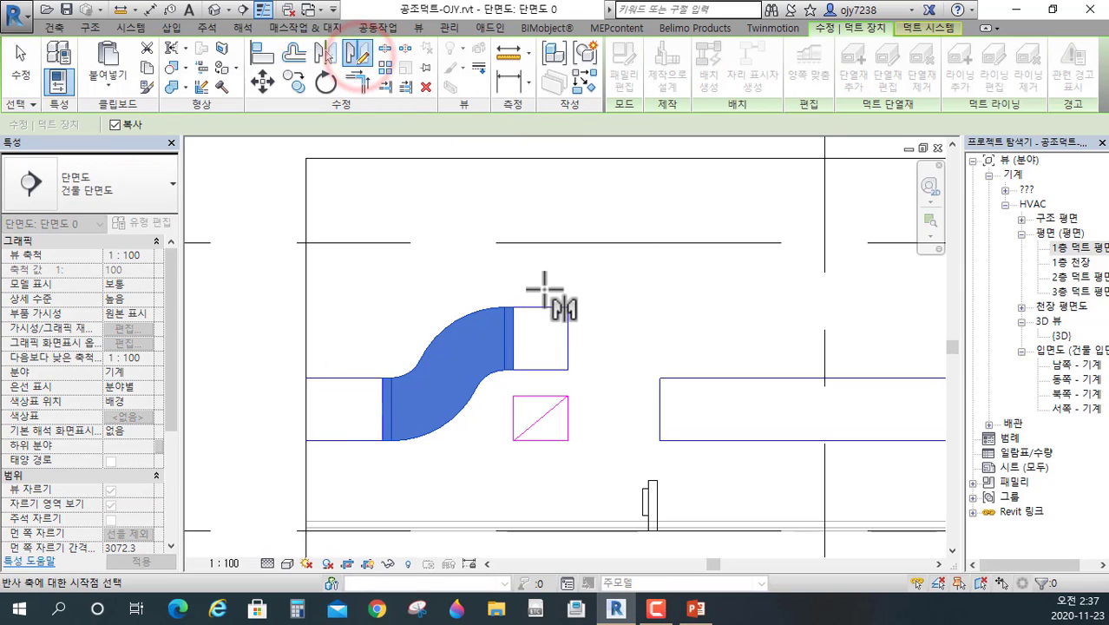
pyautogui.click(541, 390)
pyautogui.click(540, 258)
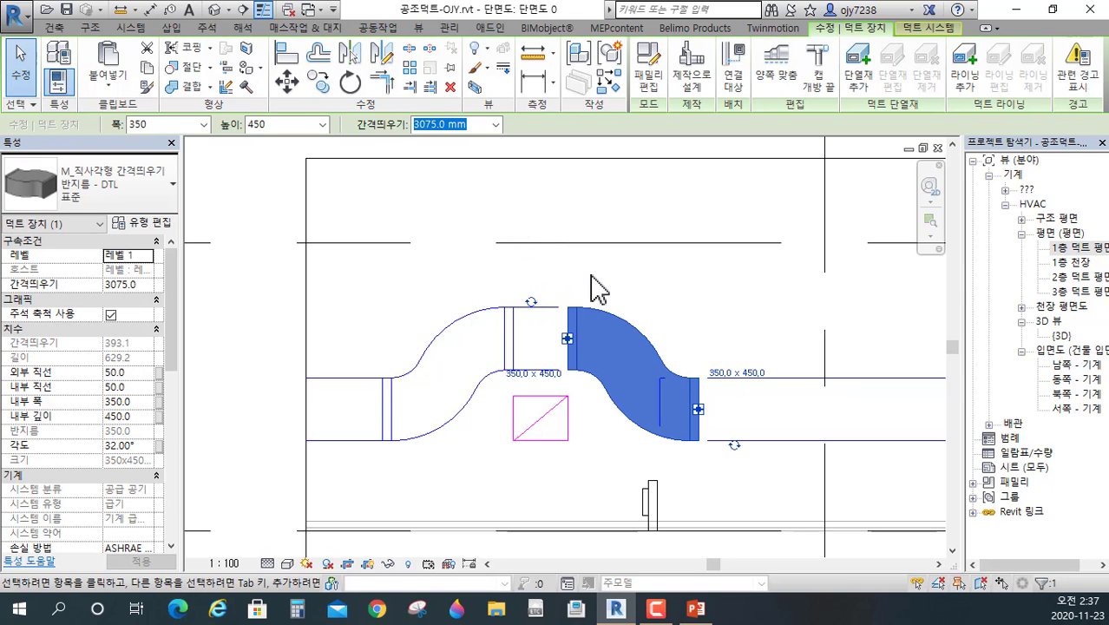
pyautogui.click(618, 276)
pyautogui.scroll(-3, 639, 367)
pyautogui.moveTo(639, 366); pyautogui.dragTo(593, 436, button='middle')
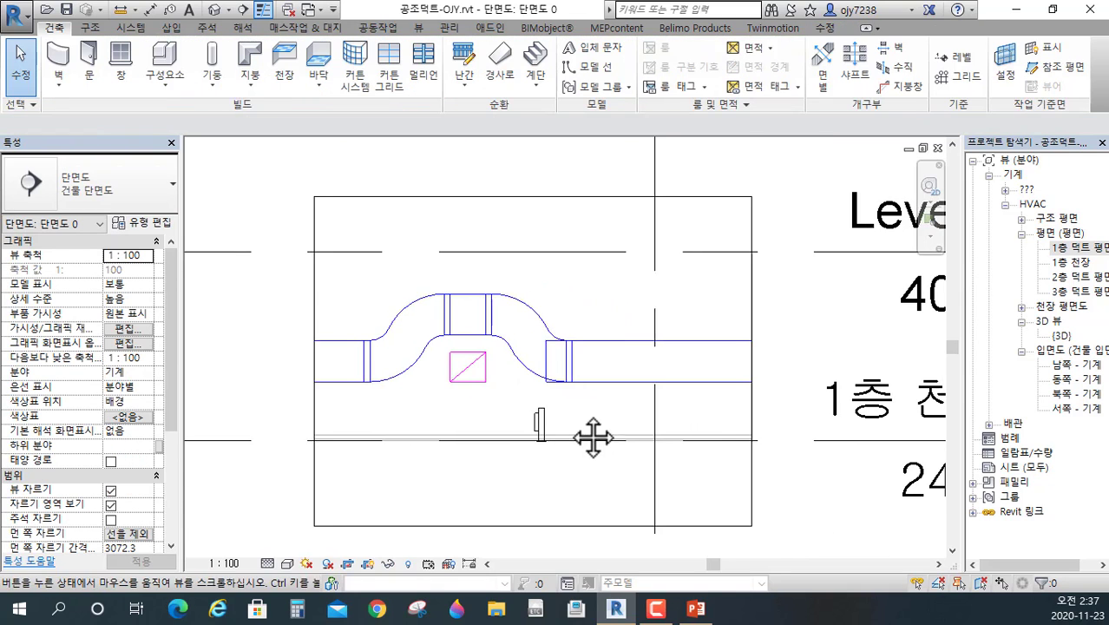
# - Align the open end of the lower main duct to the outer end face of the mirrored offset fitting
pyautogui.scroll(2, 590, 425)
pyautogui.press('a')
pyautogui.press('l')
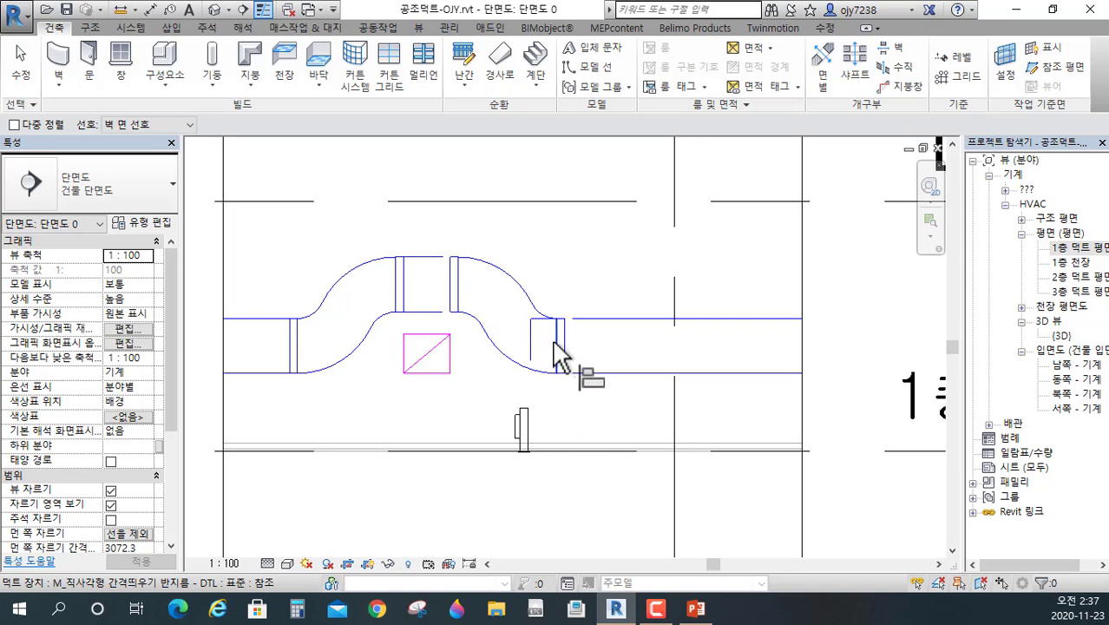
pyautogui.scroll(1, 563, 361)
pyautogui.click(567, 341)
pyautogui.click(529, 340)
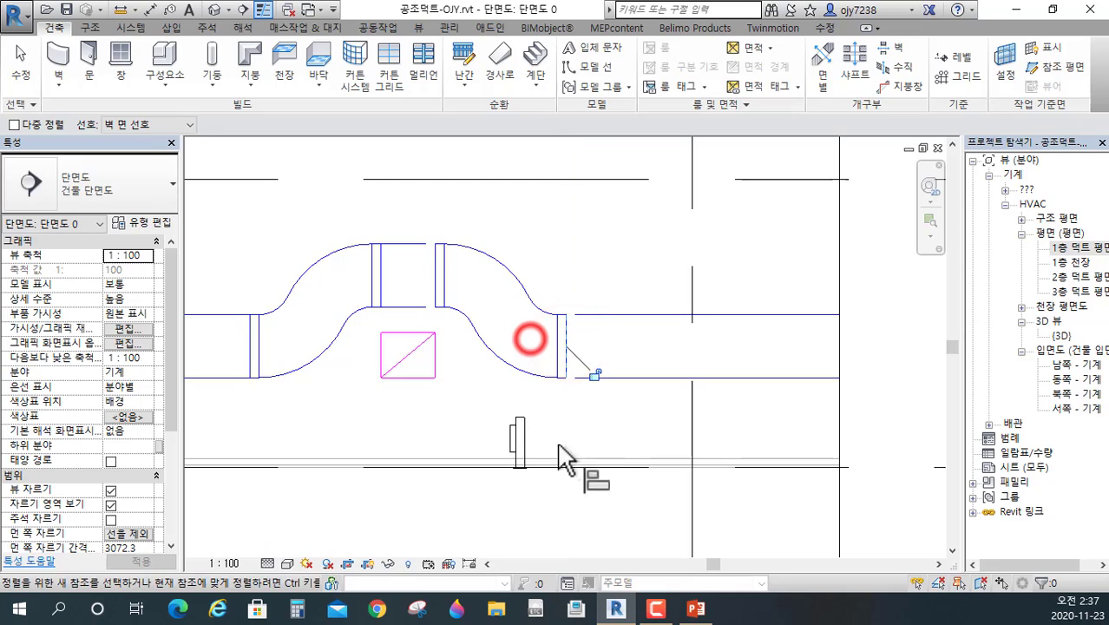
pyautogui.scroll(-1, 569, 408)
pyautogui.press('Escape')
pyautogui.press('Escape')
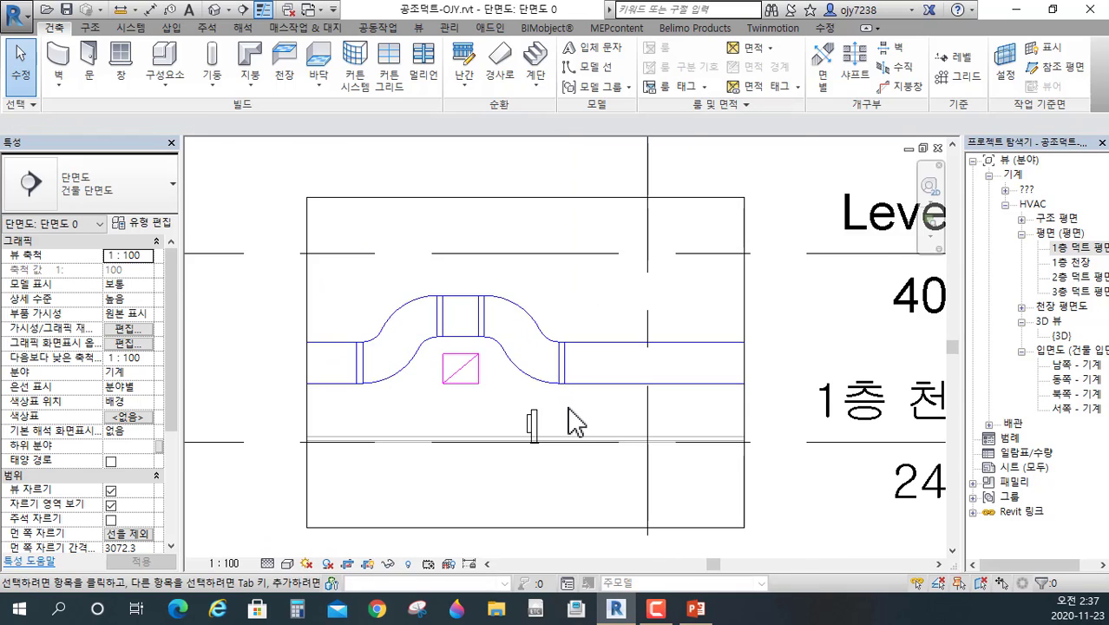
pyautogui.scroll(-1, 575, 417)
pyautogui.scroll(-1, 566, 375)
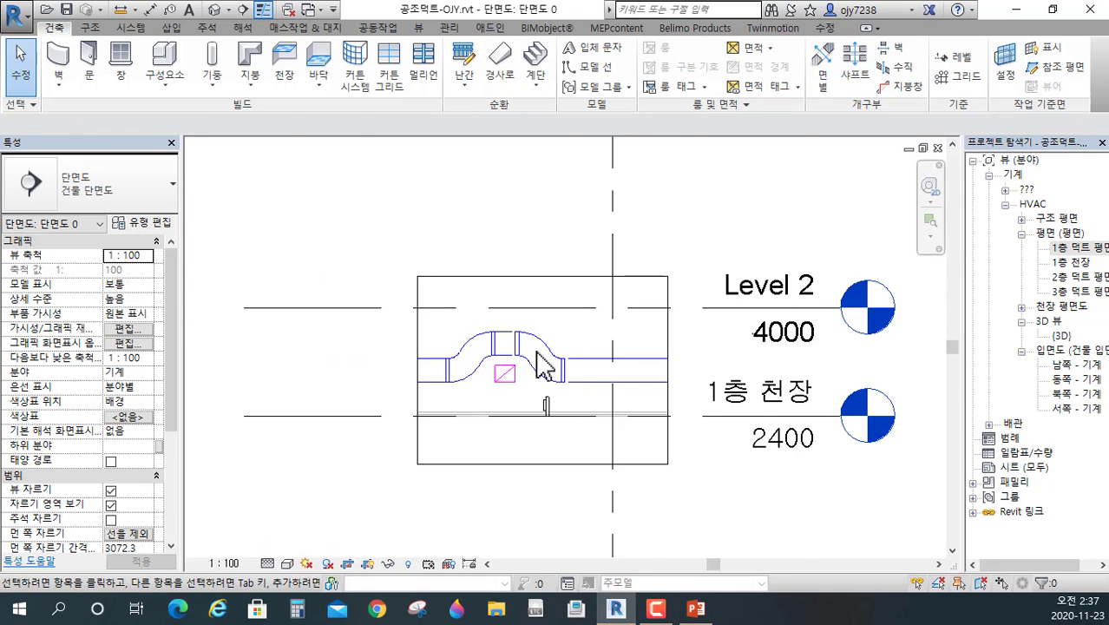
pyautogui.scroll(1, 534, 362)
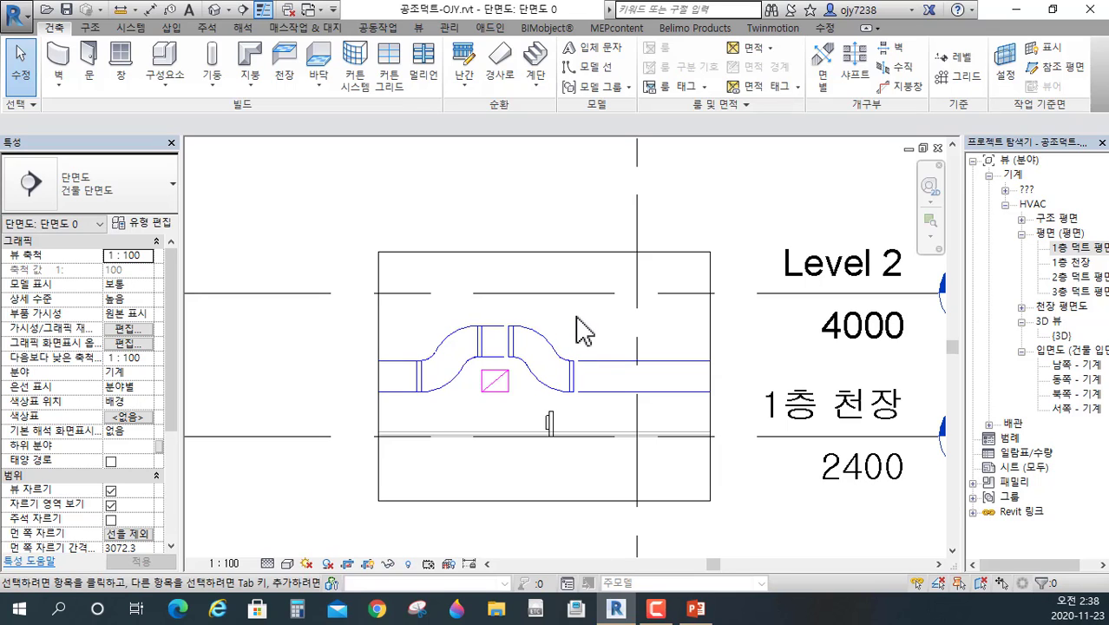
pyautogui.click(443, 356)
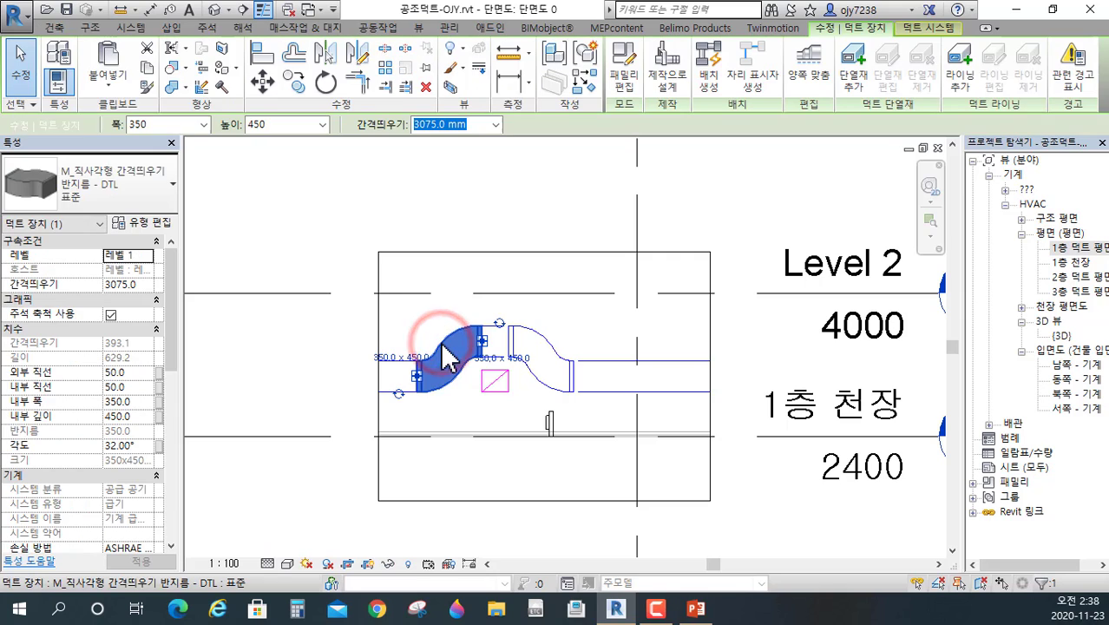
pyautogui.click(525, 418)
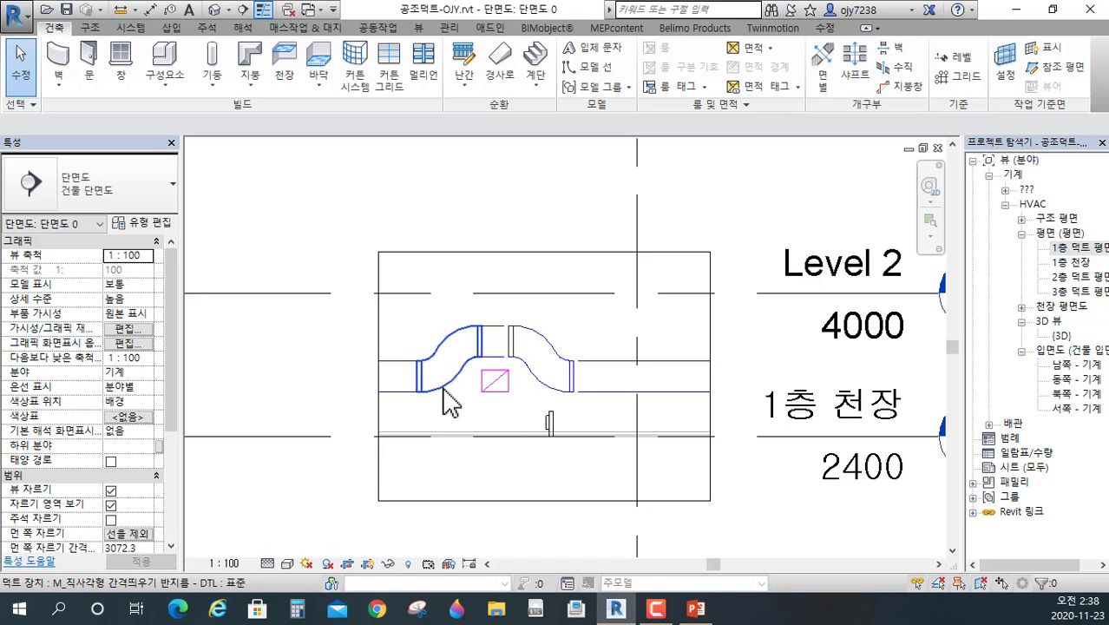
# - Open the 1층 덕트 평면 plan and delete the section line at the completed crossing, together with its section view
pyautogui.click(1073, 248)
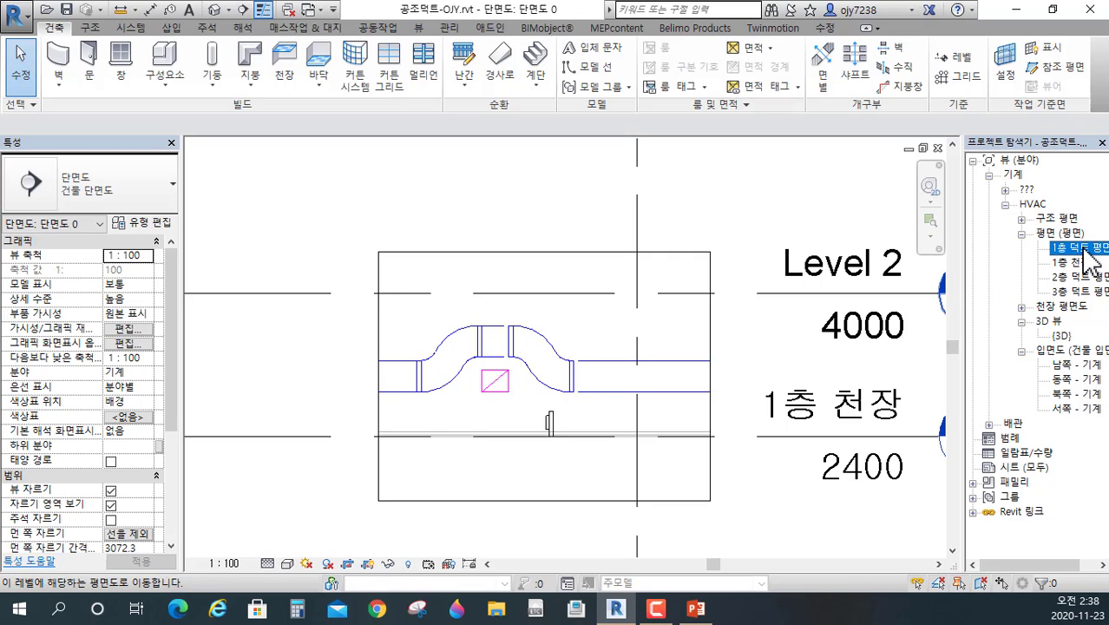
pyautogui.doubleClick(1082, 249)
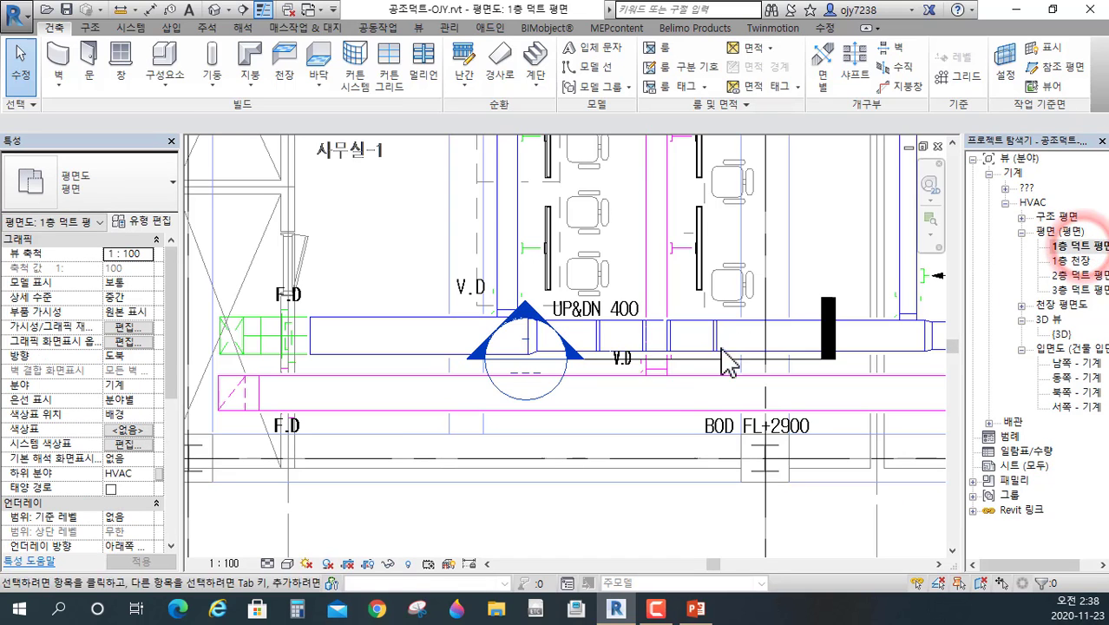
pyautogui.moveTo(586, 388)
pyautogui.mouseDown(button='middle')
pyautogui.moveTo(601, 403)
pyautogui.moveTo(458, 470)
pyautogui.moveTo(402, 458)
pyautogui.mouseUp(button='middle')
pyautogui.scroll(1, 401, 458)
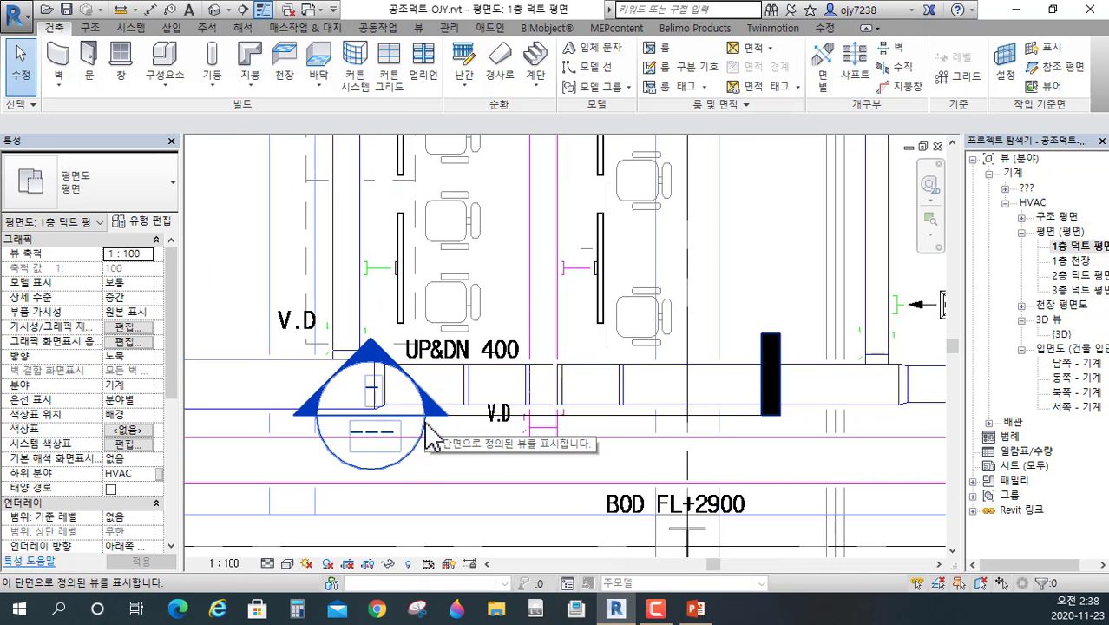
pyautogui.moveTo(432, 438); pyautogui.dragTo(432, 438)
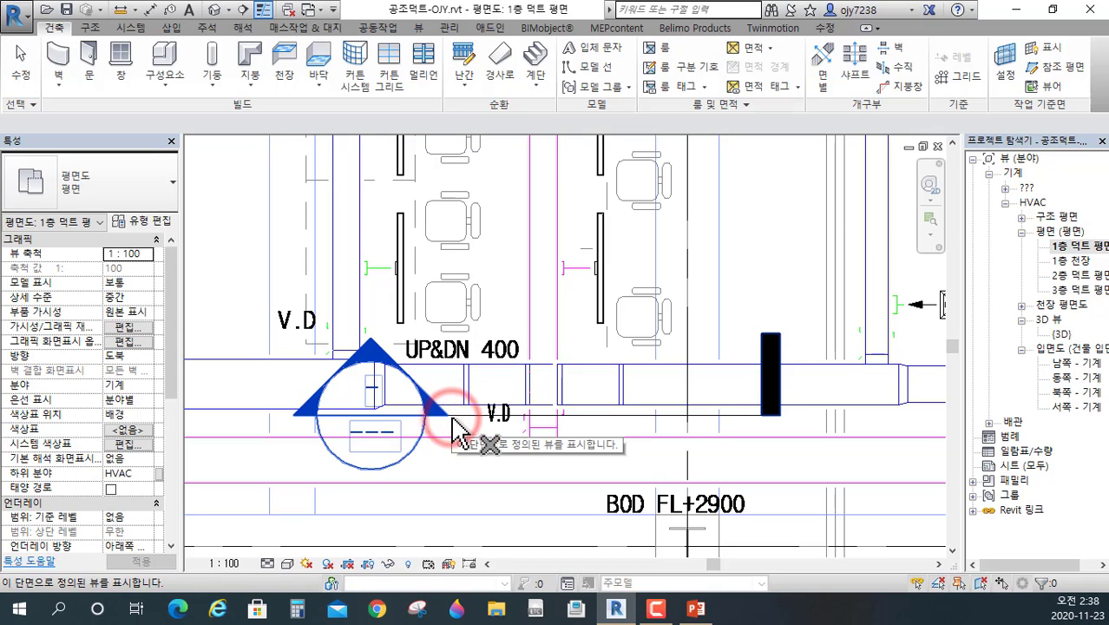
pyautogui.click(463, 423)
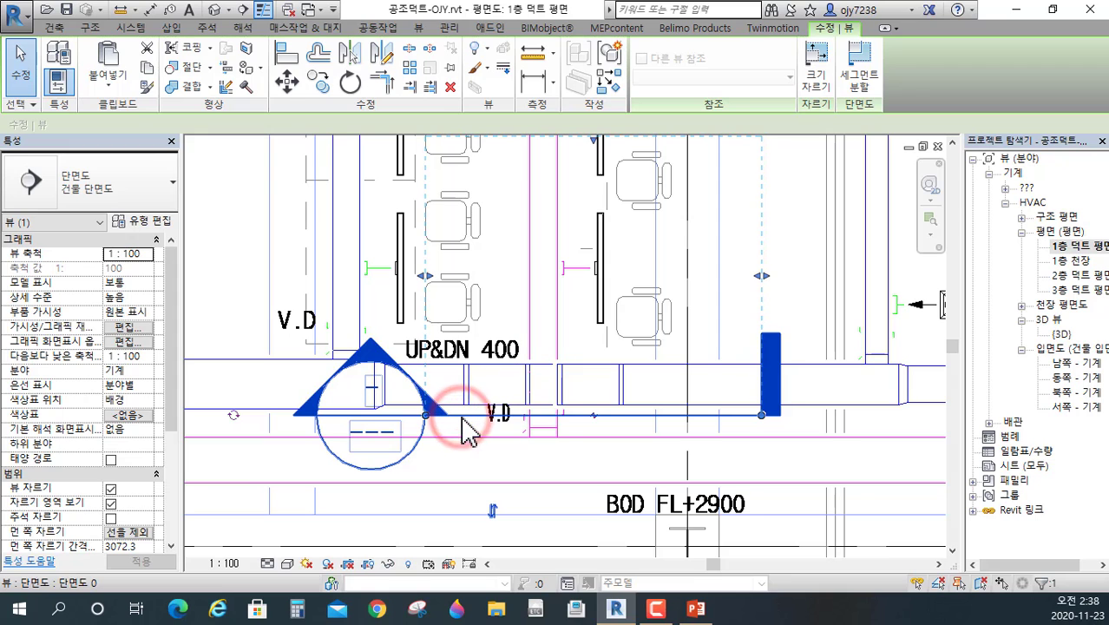
pyautogui.press('Delete')
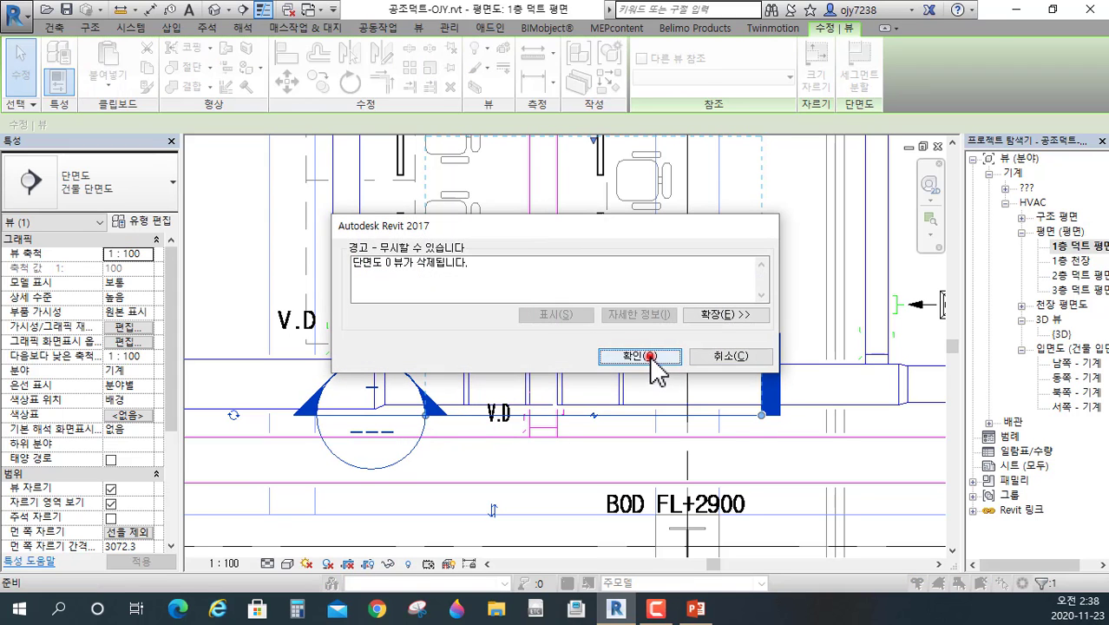
pyautogui.click(650, 356)
# - Split the 400 x 250 supply duct on both sides of the next crossing branch and delete the segment between the cuts
pyautogui.scroll(-3, 486, 450)
pyautogui.moveTo(520, 453)
pyautogui.mouseDown(button='middle')
pyautogui.moveTo(553, 482)
pyautogui.moveTo(639, 465)
pyautogui.moveTo(528, 451)
pyautogui.mouseUp(button='middle')
pyautogui.scroll(3, 525, 456)
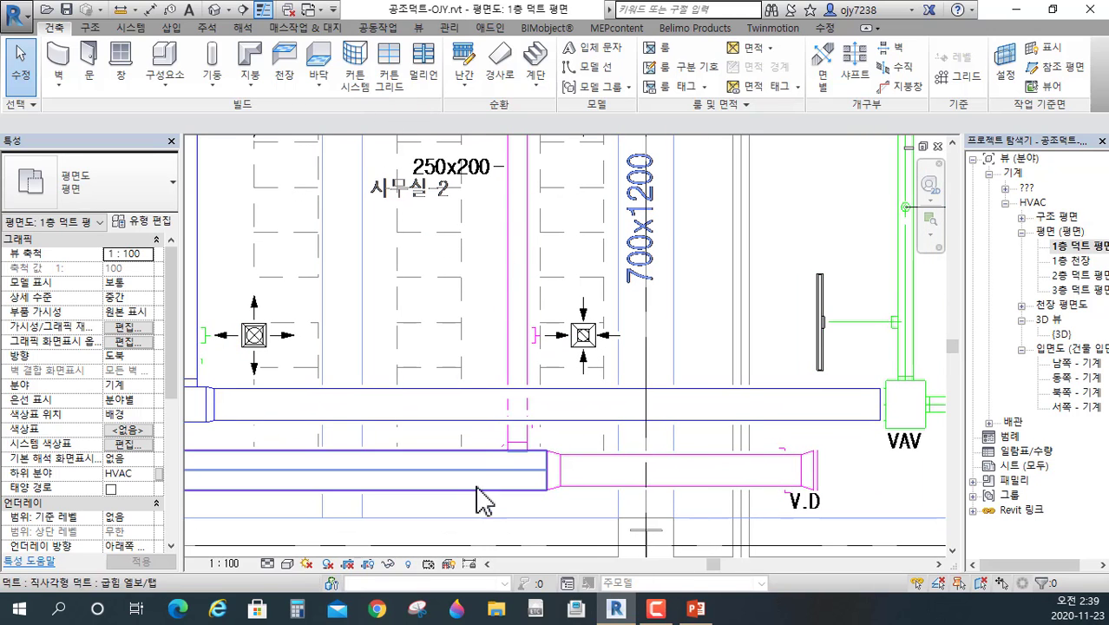
pyautogui.click(486, 401)
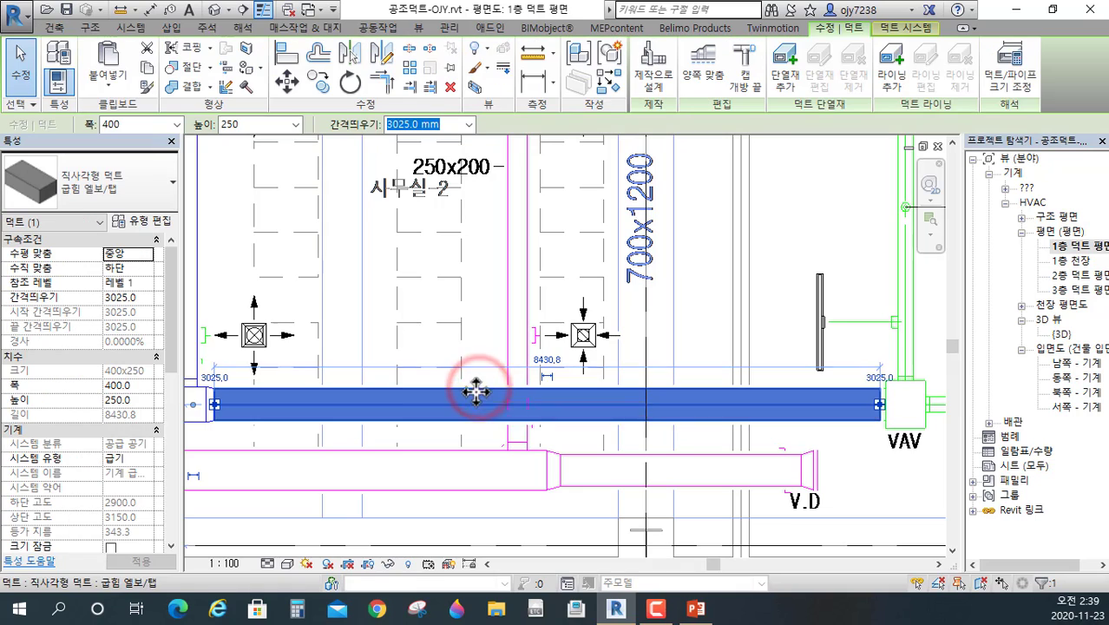
pyautogui.click(409, 48)
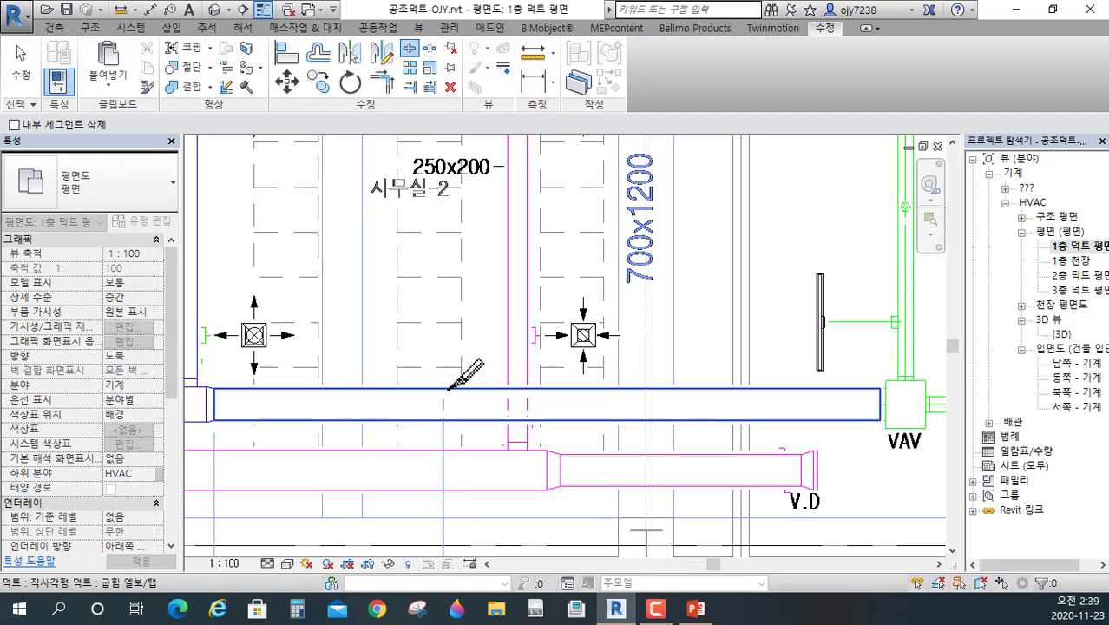
pyautogui.click(443, 402)
pyautogui.click(577, 395)
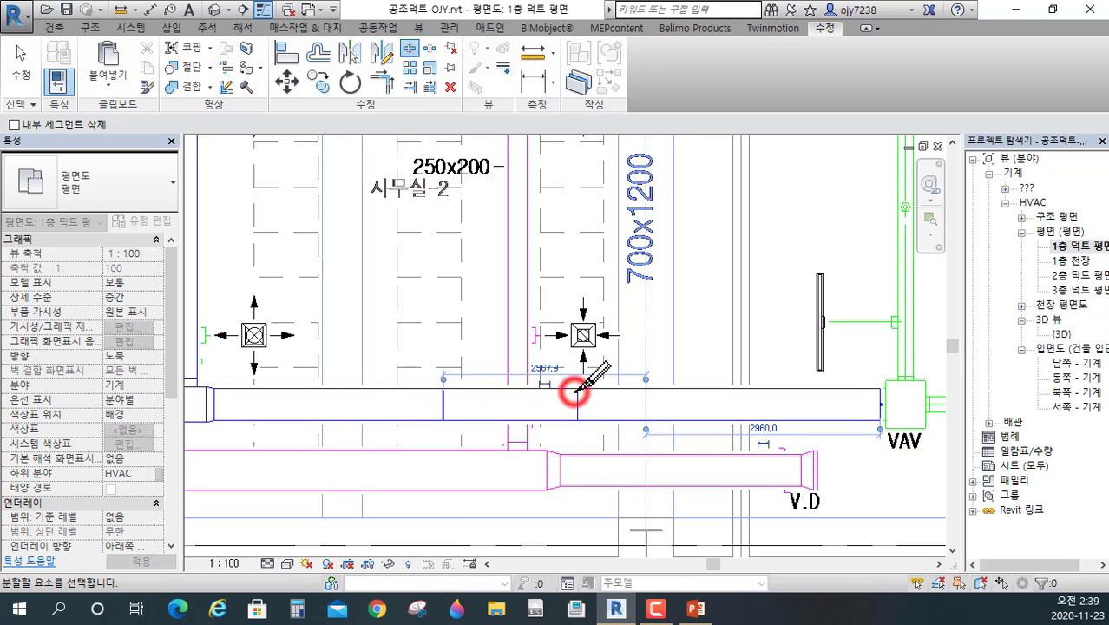
pyautogui.press('Escape')
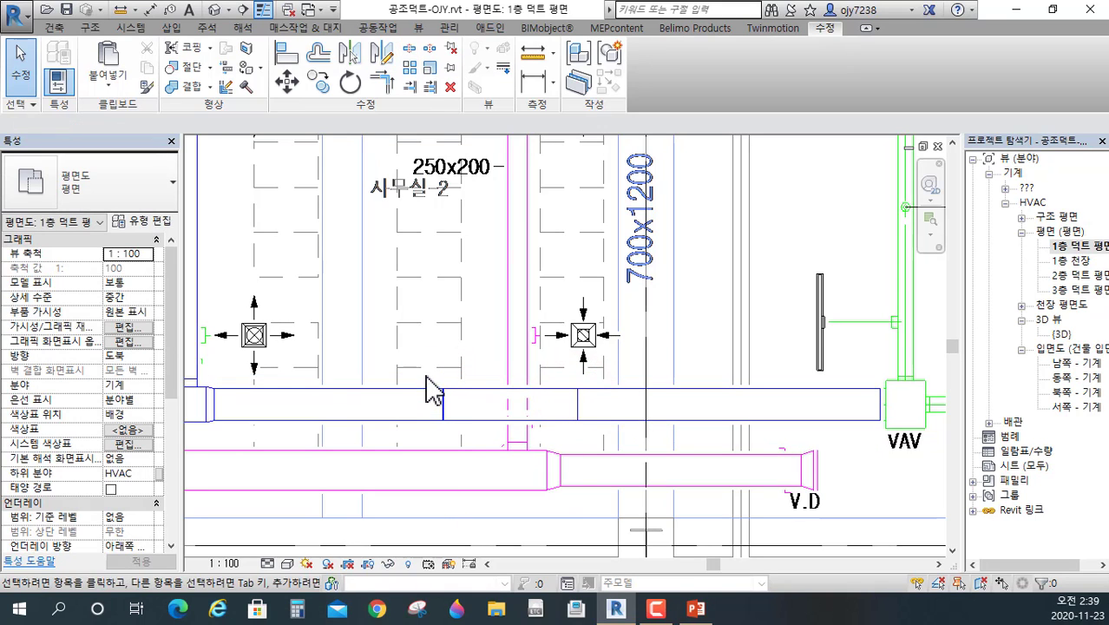
pyautogui.moveTo(425, 375); pyautogui.dragTo(630, 438)
pyautogui.press('Delete')
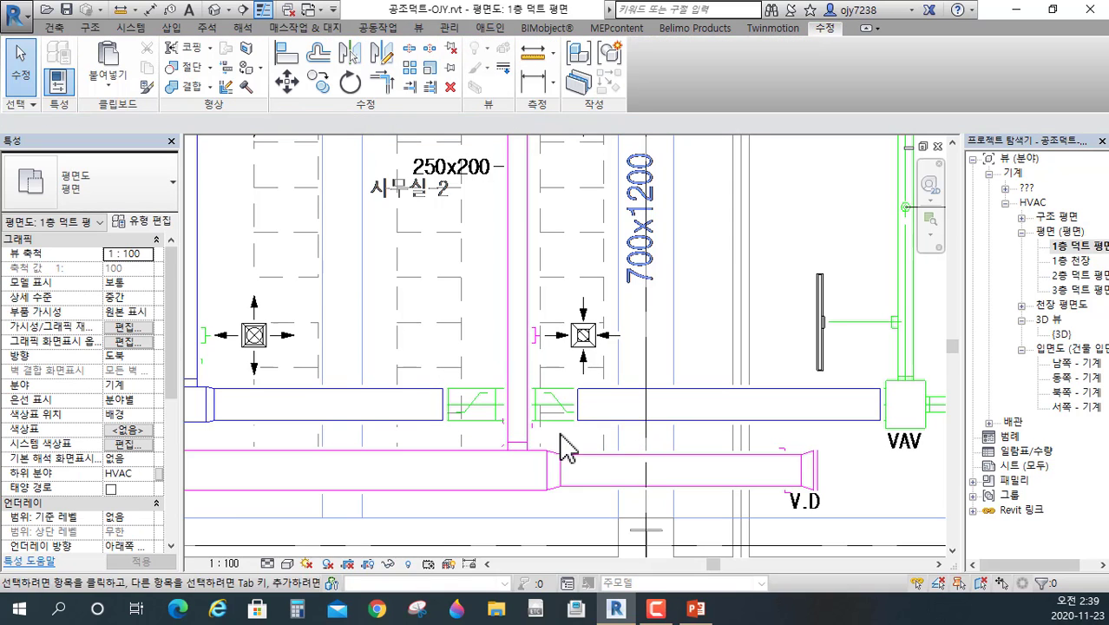
# - Place a radius offset duct fitting on the 400 x 250 duct's open end just before the crossing branch
pyautogui.scroll(3, 503, 453)
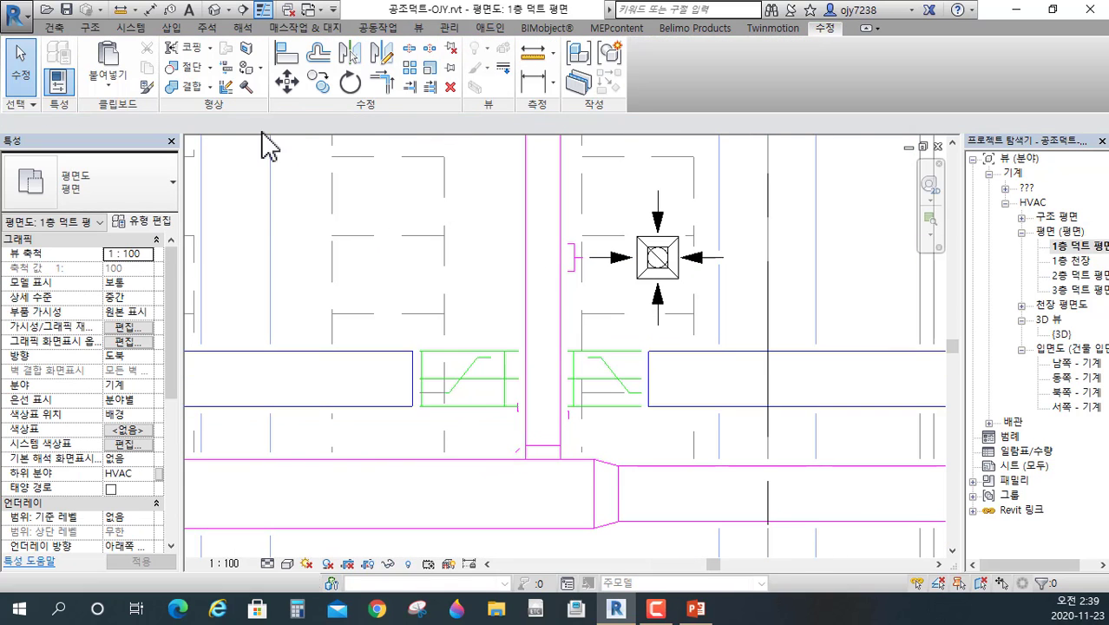
pyautogui.click(131, 28)
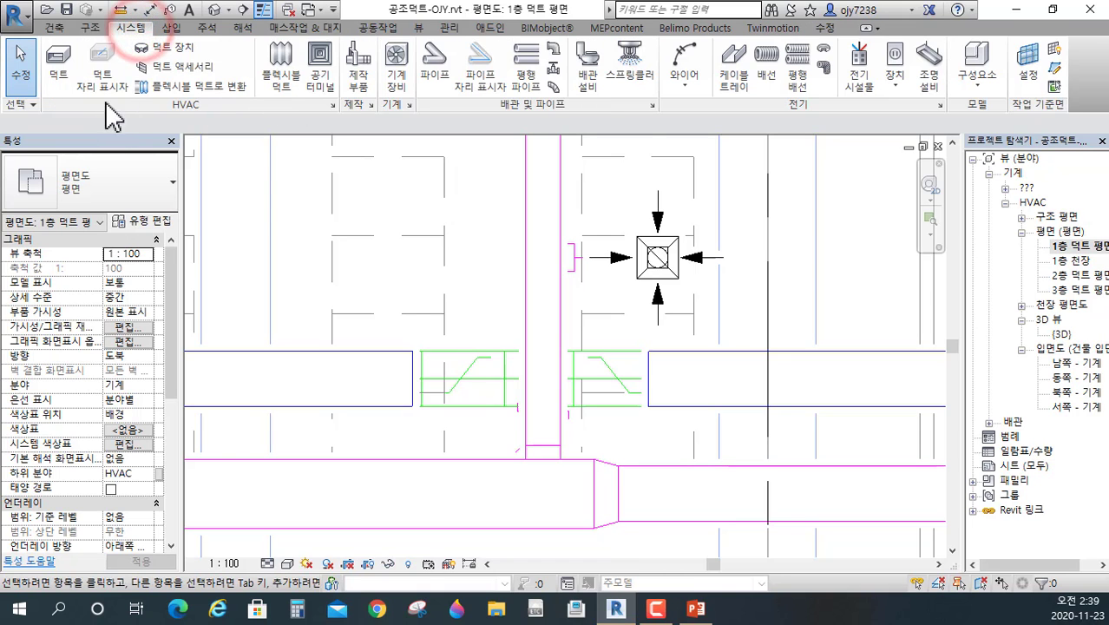
pyautogui.click(163, 50)
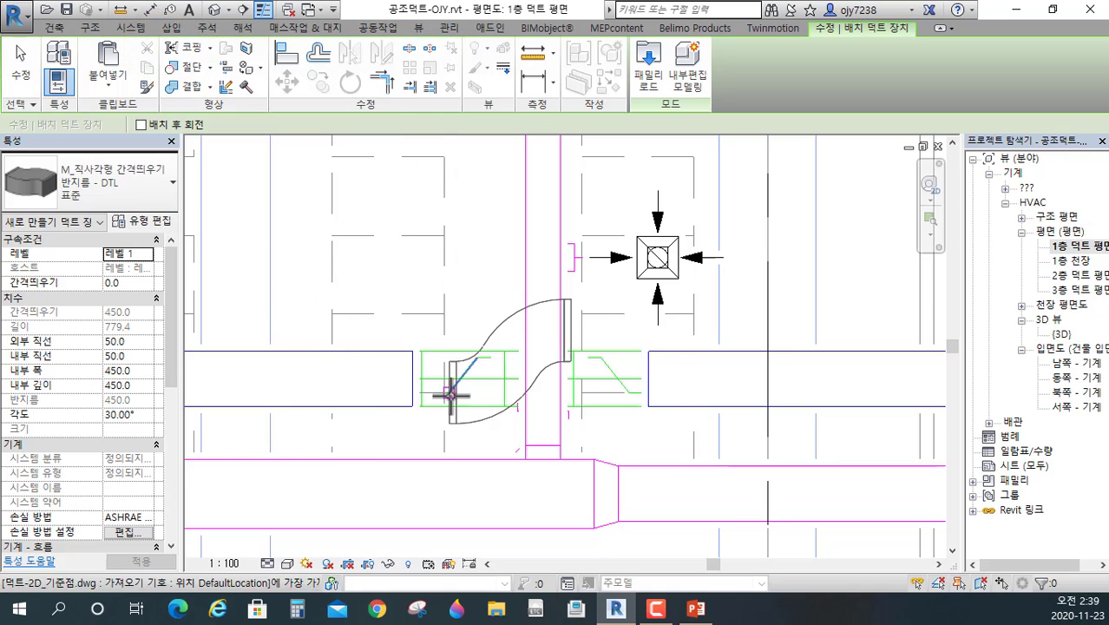
pyautogui.scroll(1, 407, 380)
pyautogui.click(398, 380)
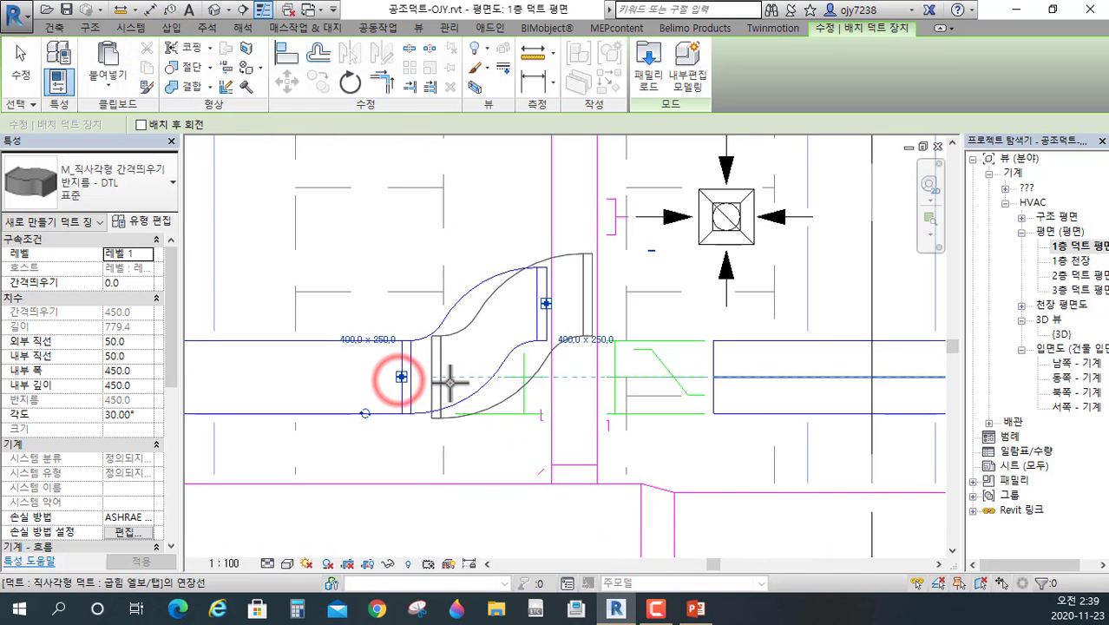
pyautogui.press('Escape')
pyautogui.press('Escape')
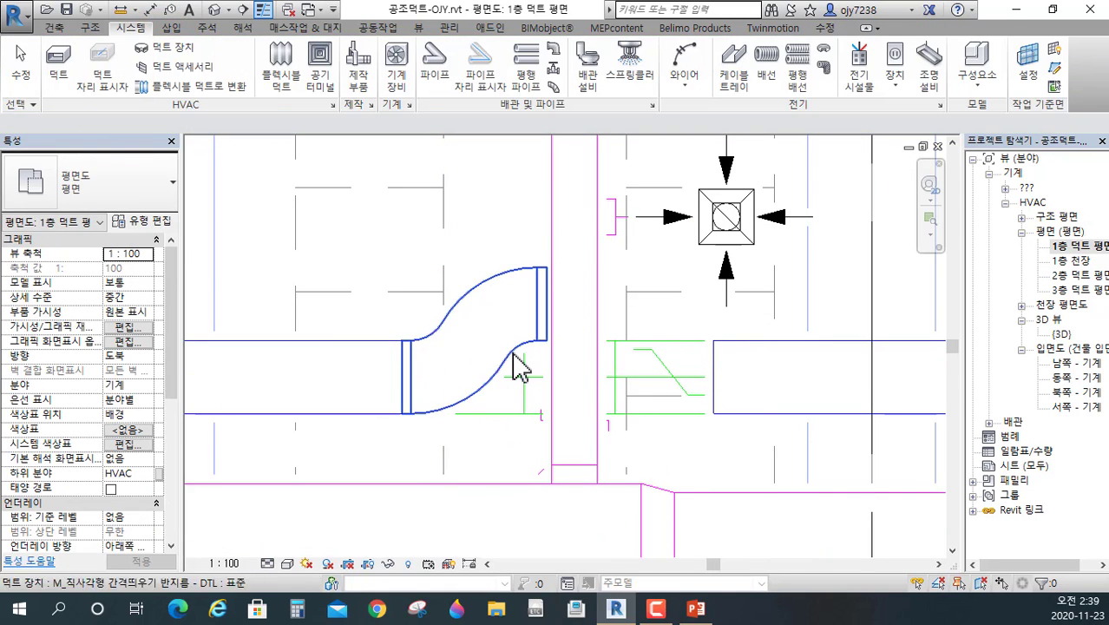
# - Draw a horizontal section line between the supply duct and the return main, spanning the new offset fitting and the duct gap
pyautogui.scroll(-1, 524, 364)
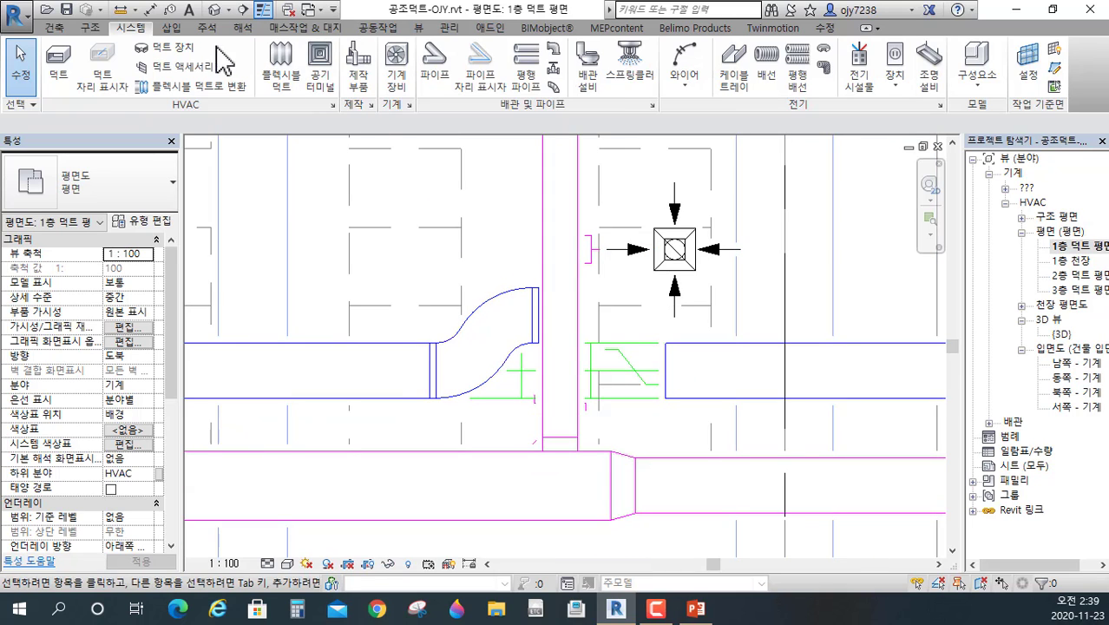
pyautogui.click(243, 10)
pyautogui.click(307, 421)
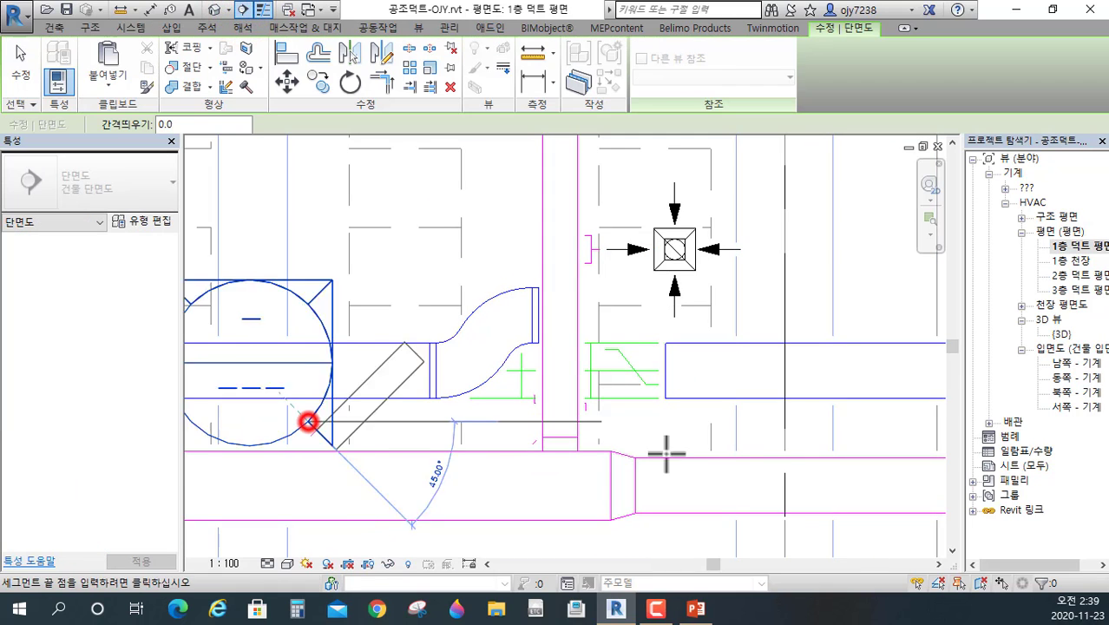
pyautogui.click(867, 424)
pyautogui.click(869, 426)
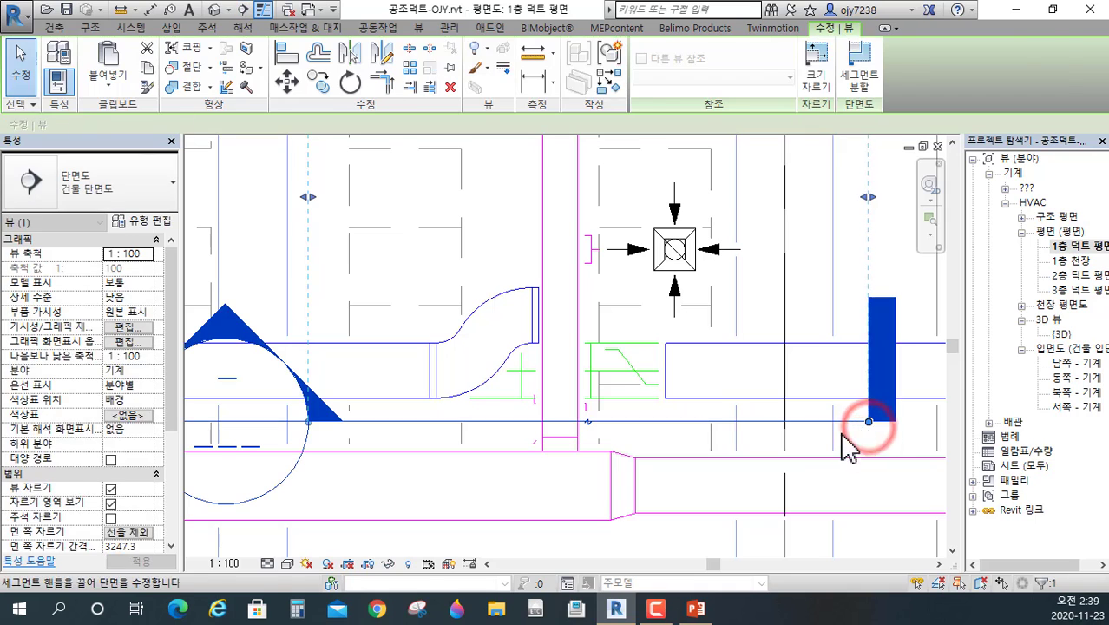
# - Open the new section line's view and set its detail level to 높음 (Fine)
pyautogui.click(694, 441)
pyautogui.click(682, 423)
pyautogui.rightClick(679, 421)
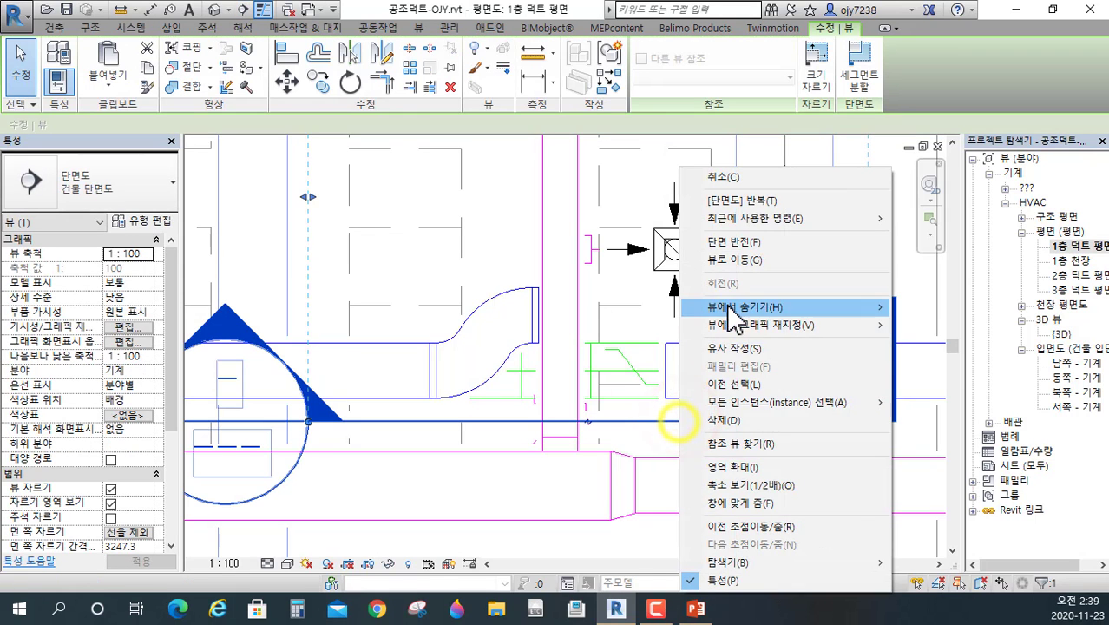
pyautogui.click(743, 261)
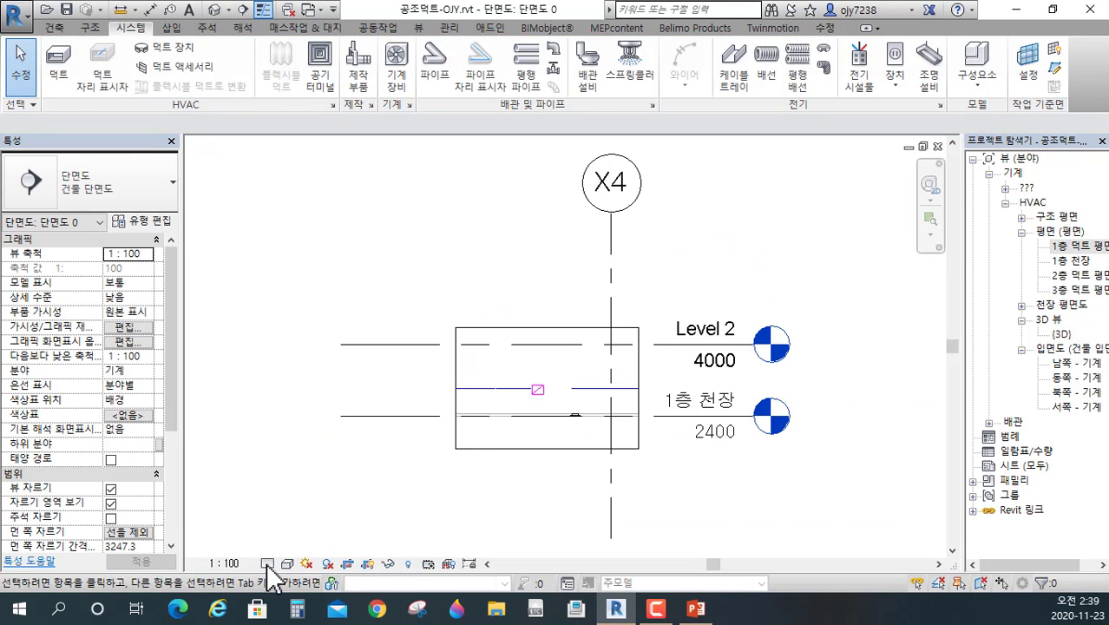
pyautogui.click(269, 565)
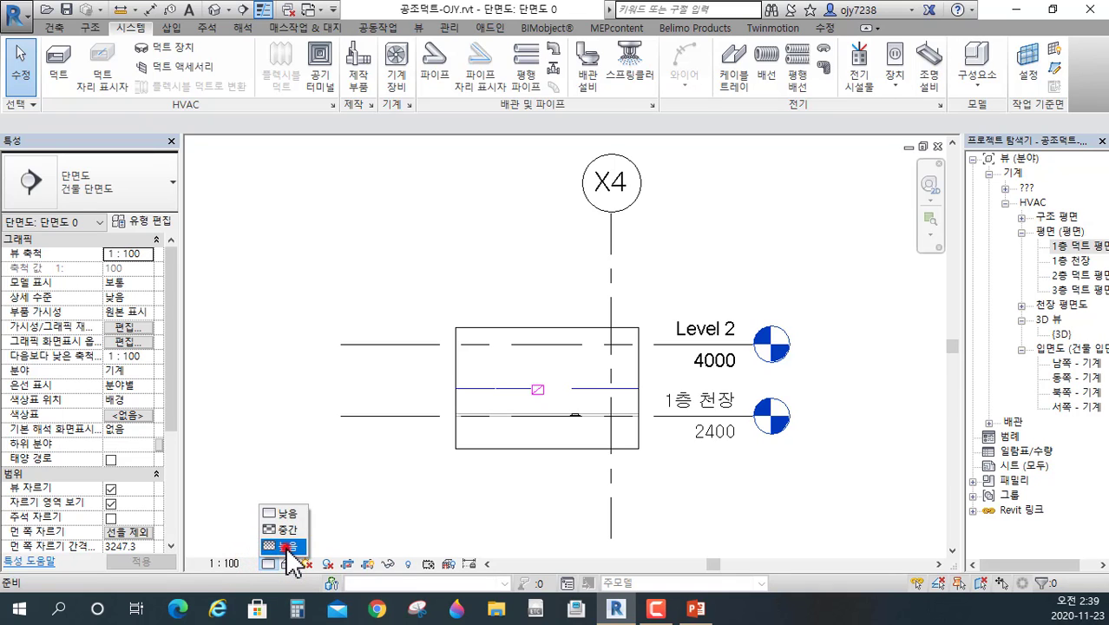
pyautogui.click(288, 546)
pyautogui.scroll(2, 483, 422)
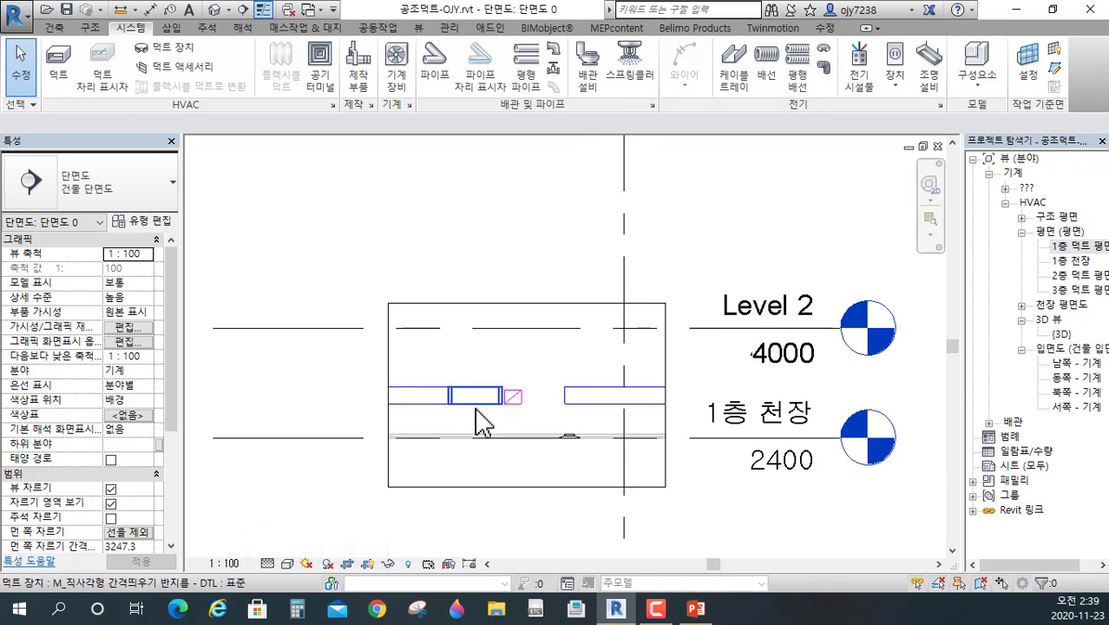
pyautogui.scroll(1, 481, 422)
# - Rotate the radius offset fitting about the duct axis until its open end rises toward the upper side of the crossing branch
pyautogui.click(479, 402)
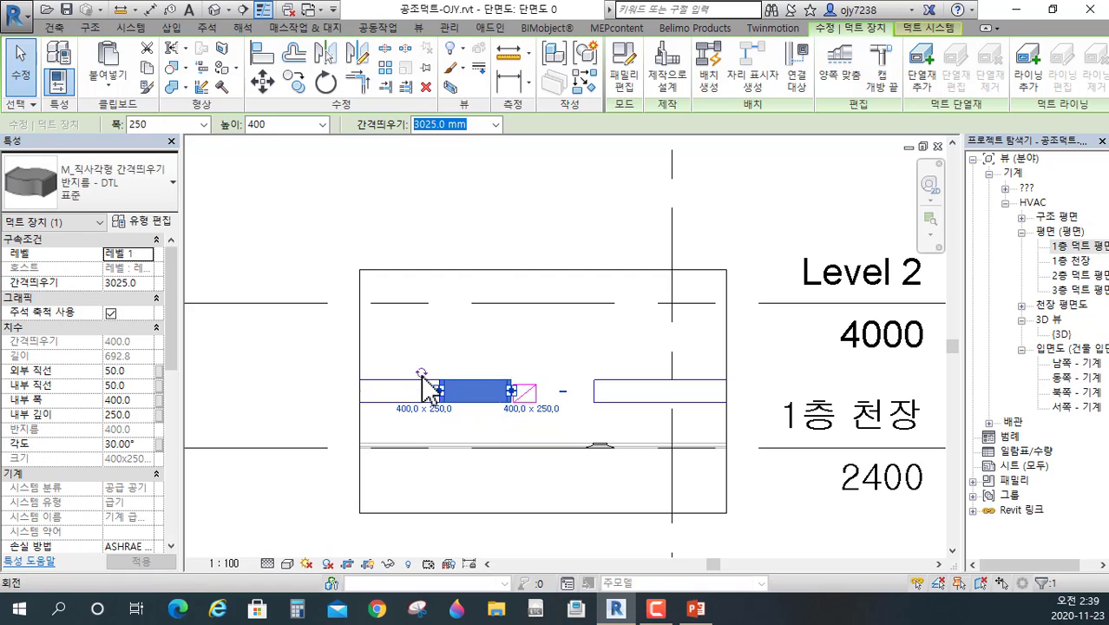
pyautogui.click(422, 373)
pyautogui.click(425, 376)
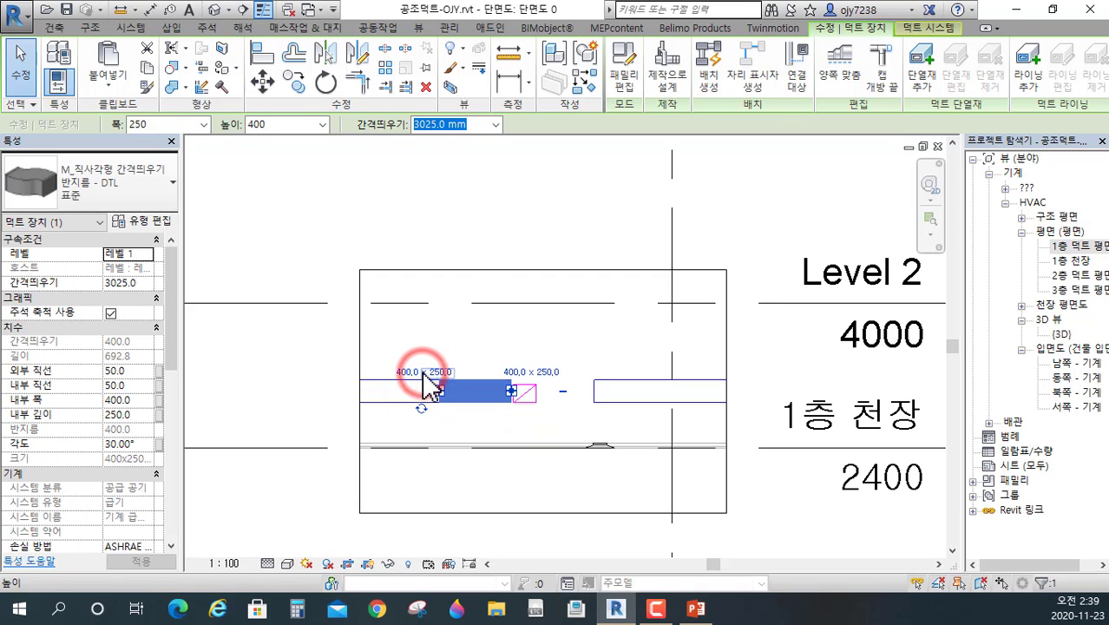
pyautogui.click(424, 410)
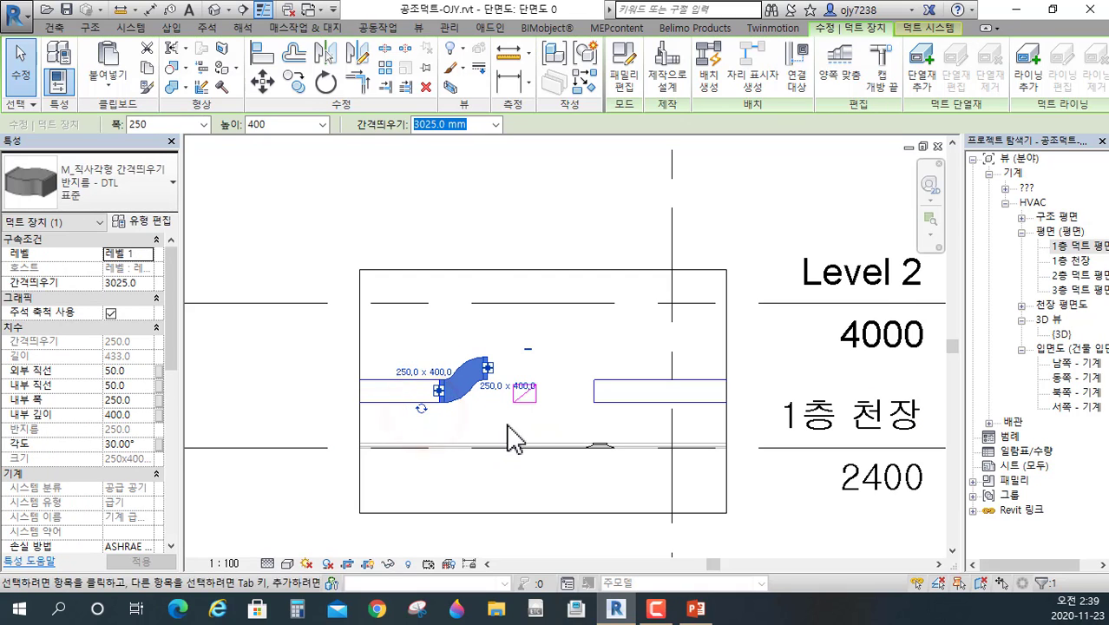
pyautogui.scroll(2, 508, 409)
pyautogui.moveTo(489, 421); pyautogui.dragTo(521, 442, button='middle')
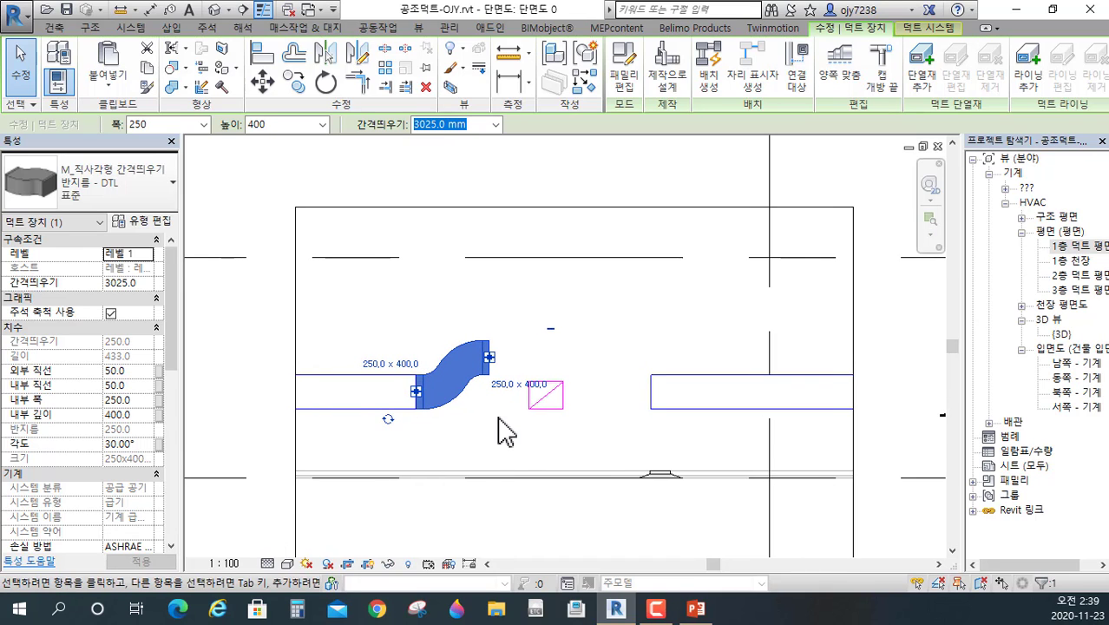
pyautogui.scroll(-2, 506, 430)
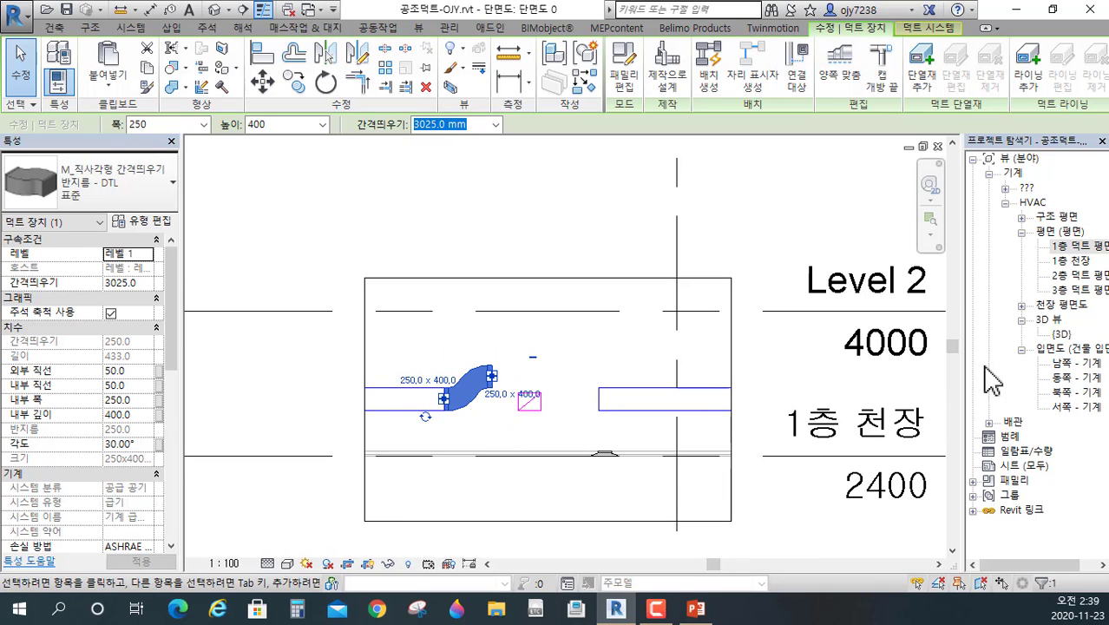
# - Examine the rotated fitting at the crossing in the 1층 덕트 평면 plan and return to the section view
pyautogui.doubleClick(1080, 248)
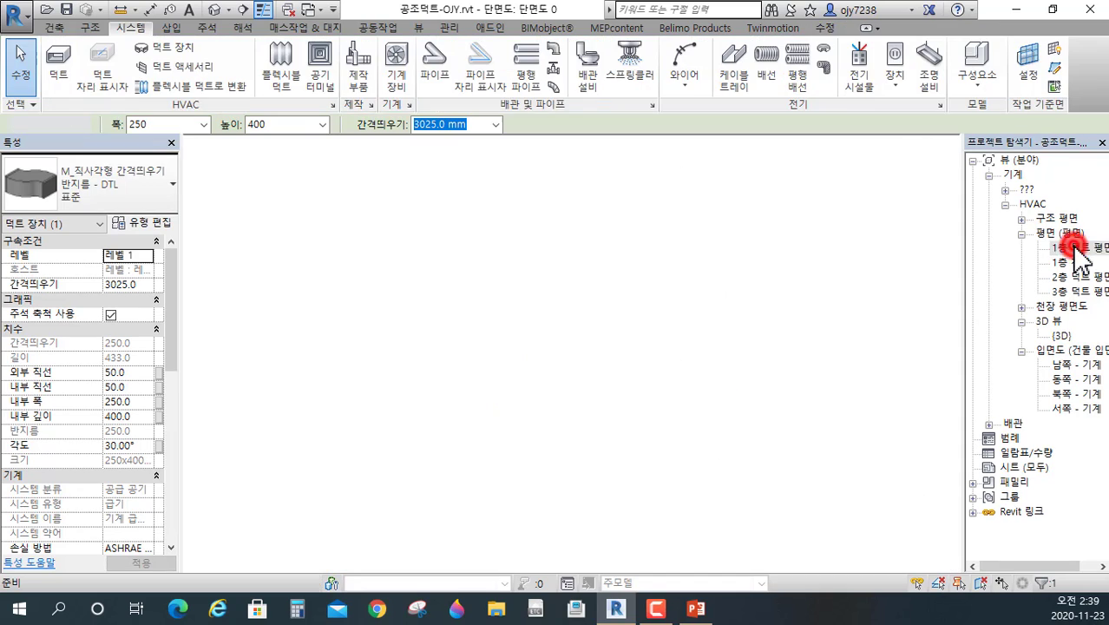
pyautogui.scroll(-1, 527, 428)
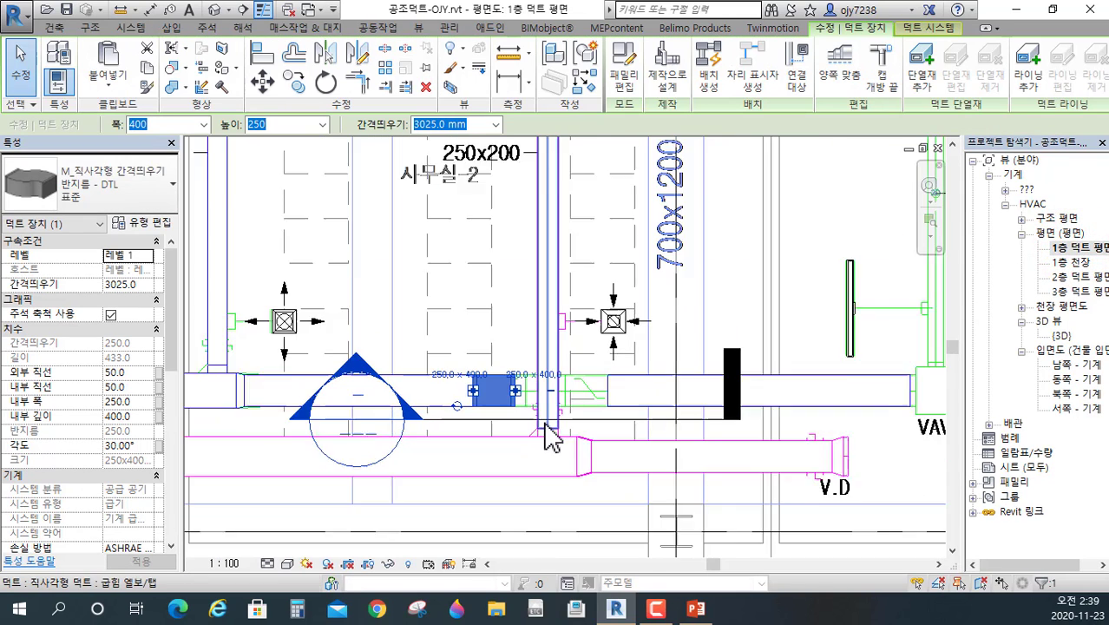
pyautogui.scroll(2, 536, 425)
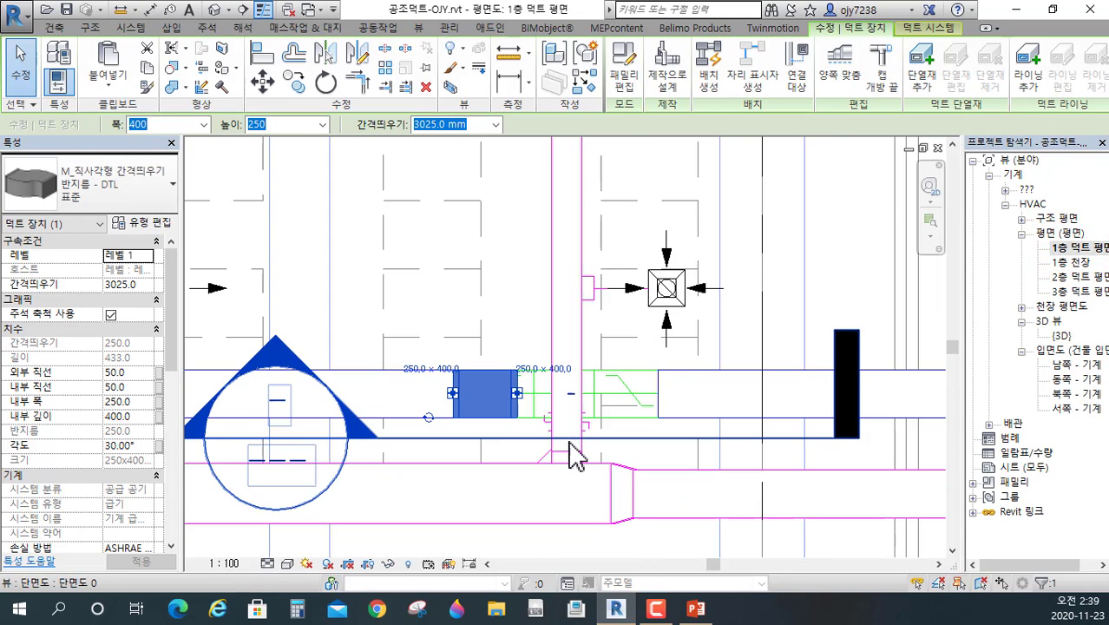
pyautogui.press('Escape')
pyautogui.scroll(-2, 573, 449)
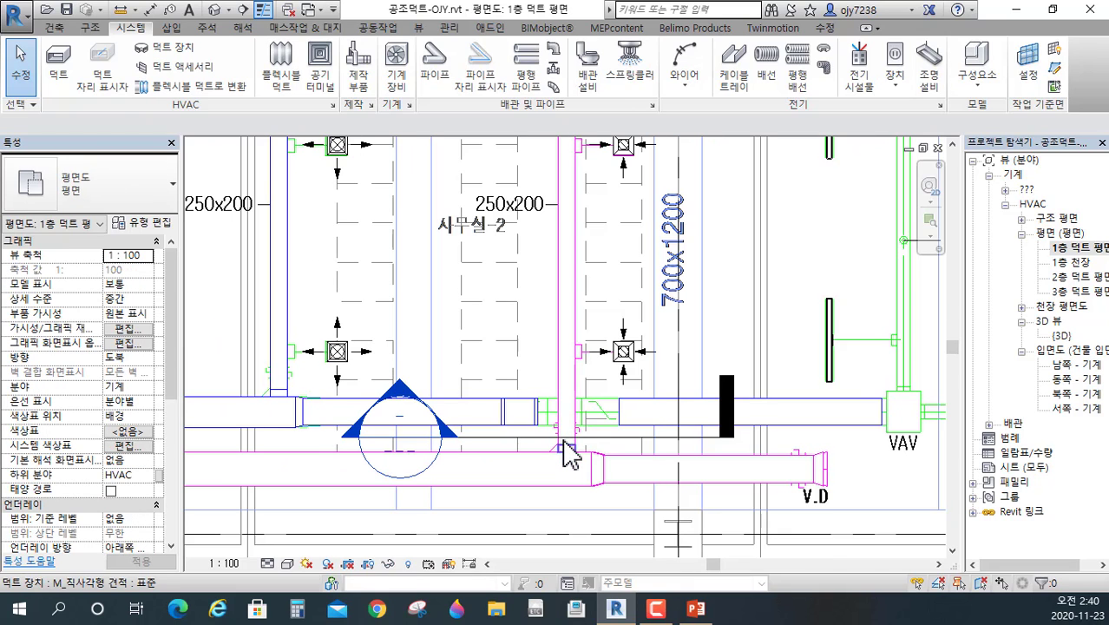
pyautogui.scroll(-1, 570, 451)
pyautogui.scroll(1, 570, 451)
pyautogui.scroll(1, 564, 443)
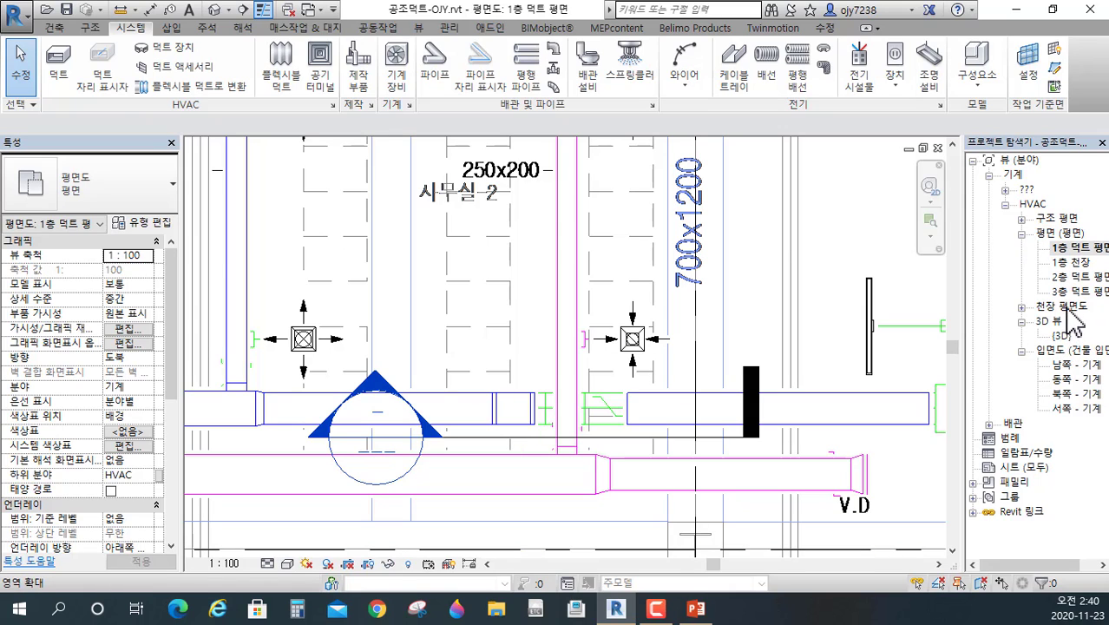
pyautogui.doubleClick(520, 440)
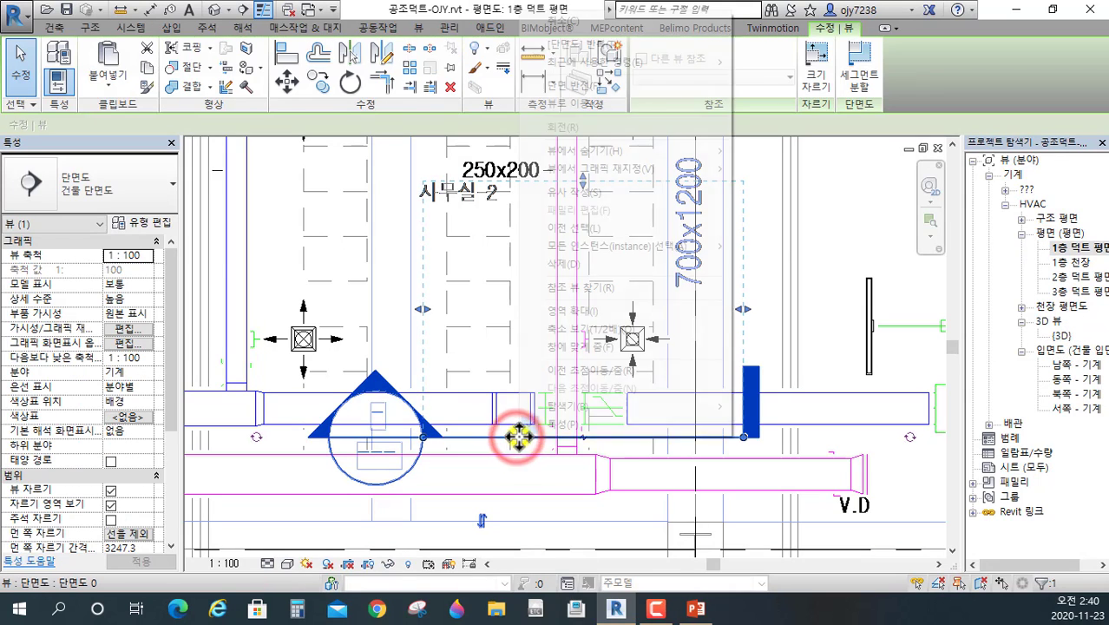
pyautogui.scroll(3, 530, 421)
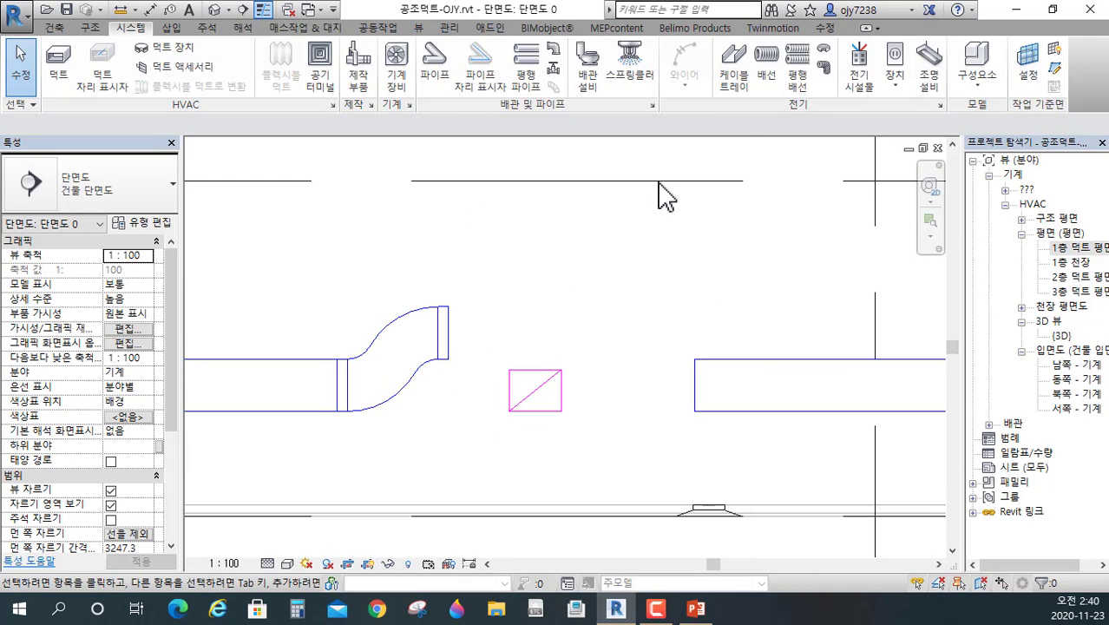
# - Draw a vertical reference plane upward from the upper-left corner of the crossing branch duct in the section
pyautogui.click(54, 29)
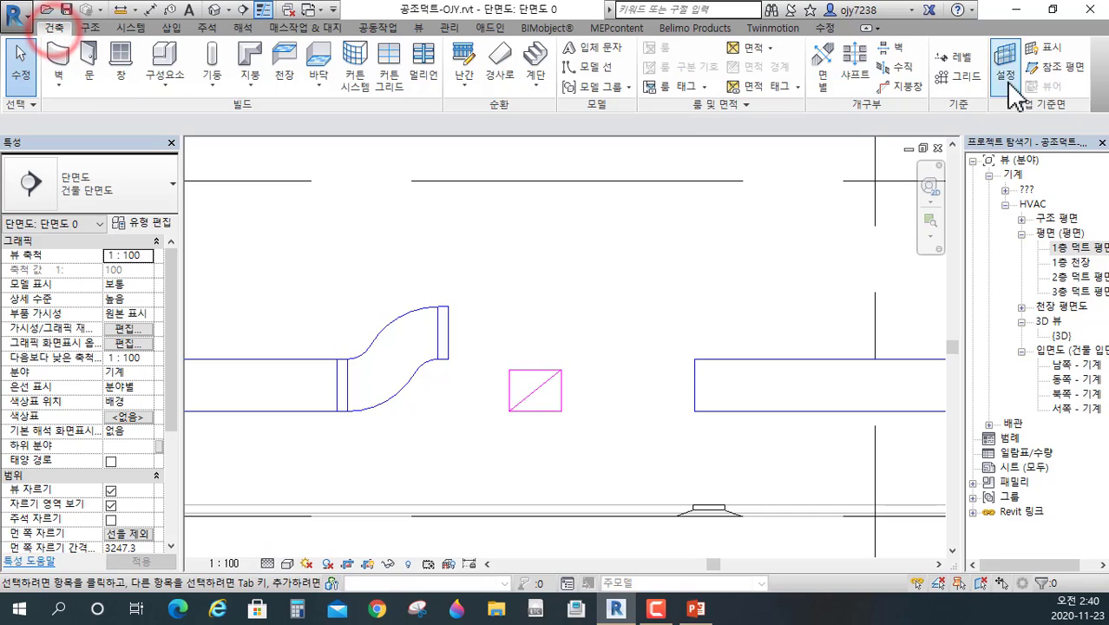
pyautogui.click(1052, 66)
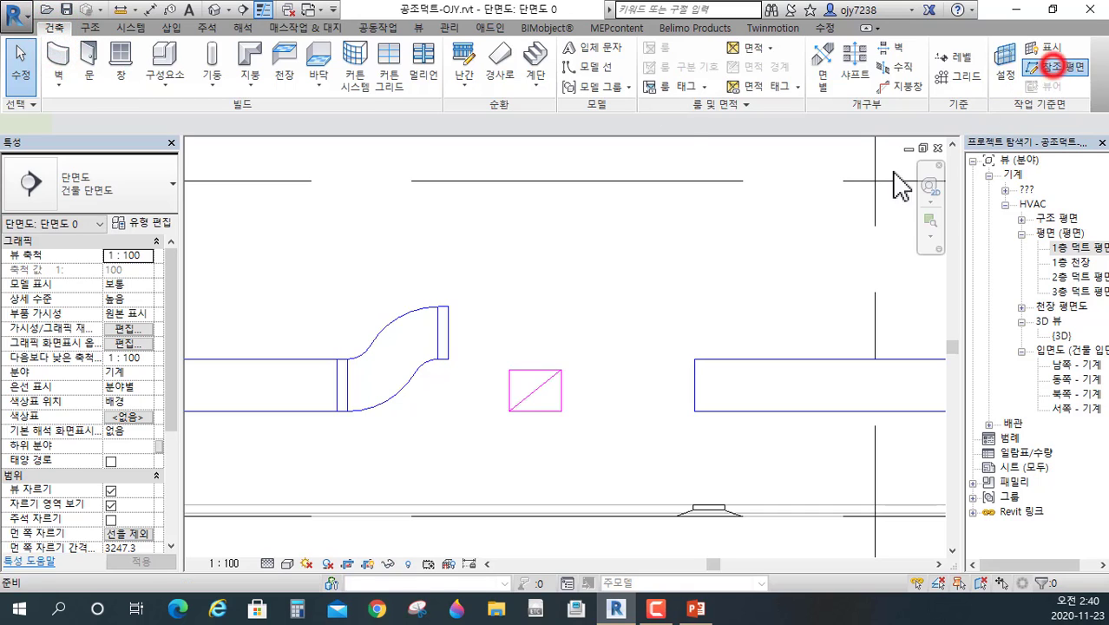
pyautogui.click(509, 371)
pyautogui.click(508, 241)
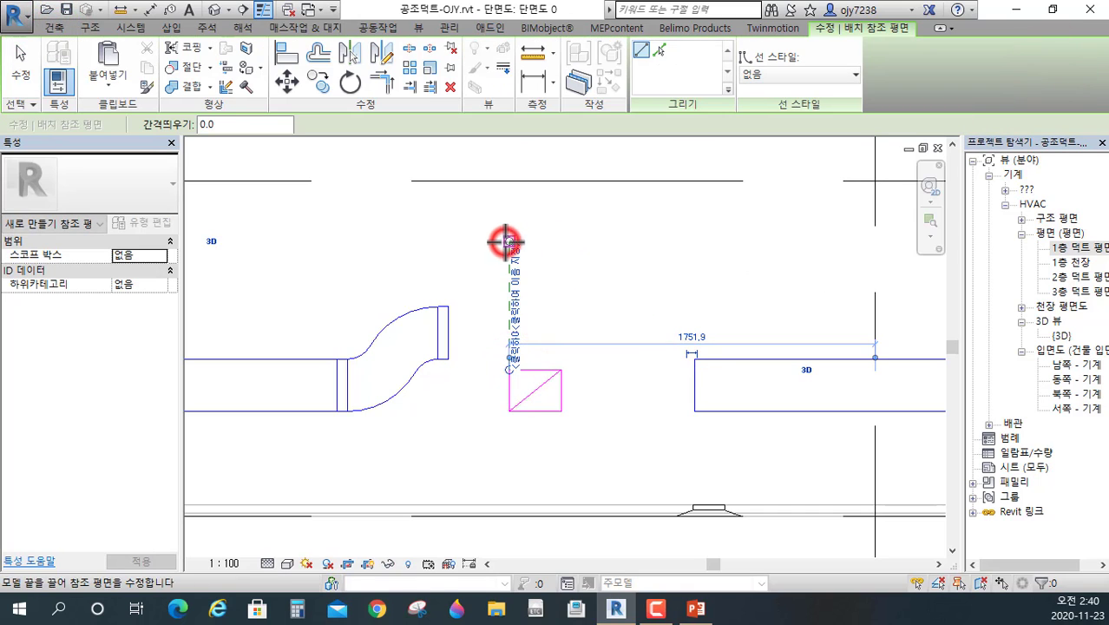
pyautogui.press('Escape')
pyautogui.press('Escape')
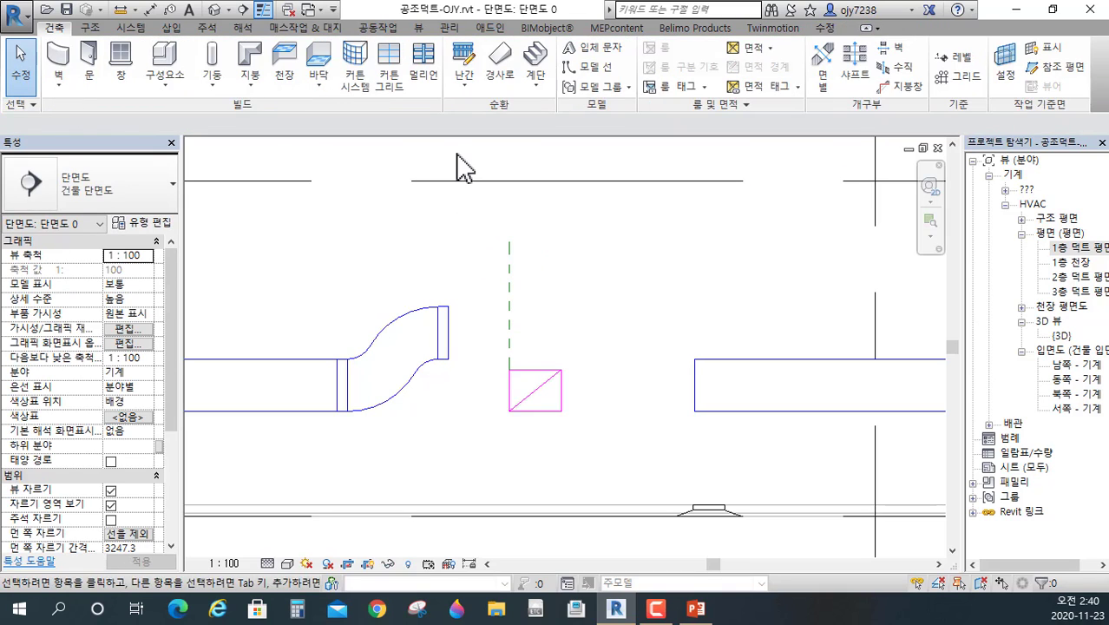
# - Align the raised end face of the radius offset fitting to the vertical reference plane
pyautogui.press('a')
pyautogui.press('l')
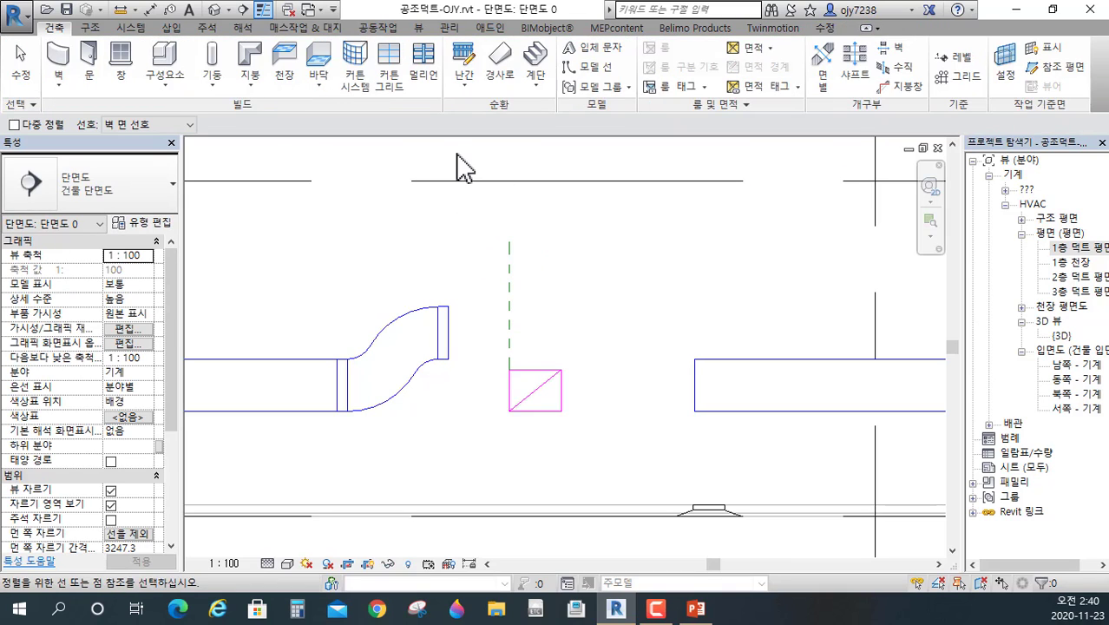
pyautogui.click(507, 304)
pyautogui.click(450, 330)
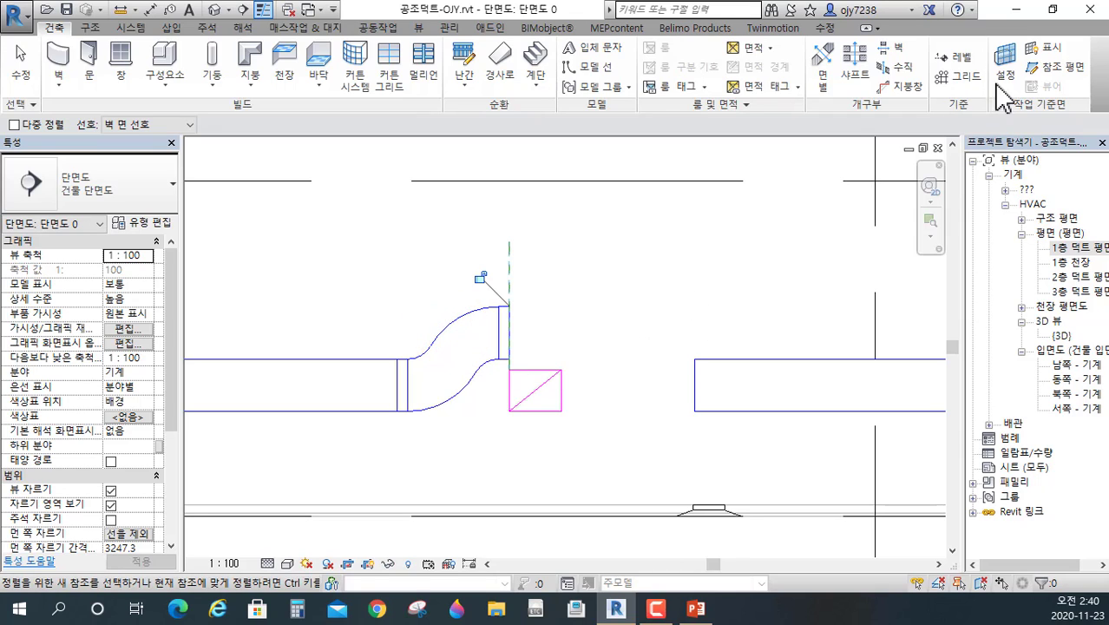
# - Draw a second vertical reference plane upward from the branch duct's upper-right corner
pyautogui.click(1054, 67)
pyautogui.click(561, 369)
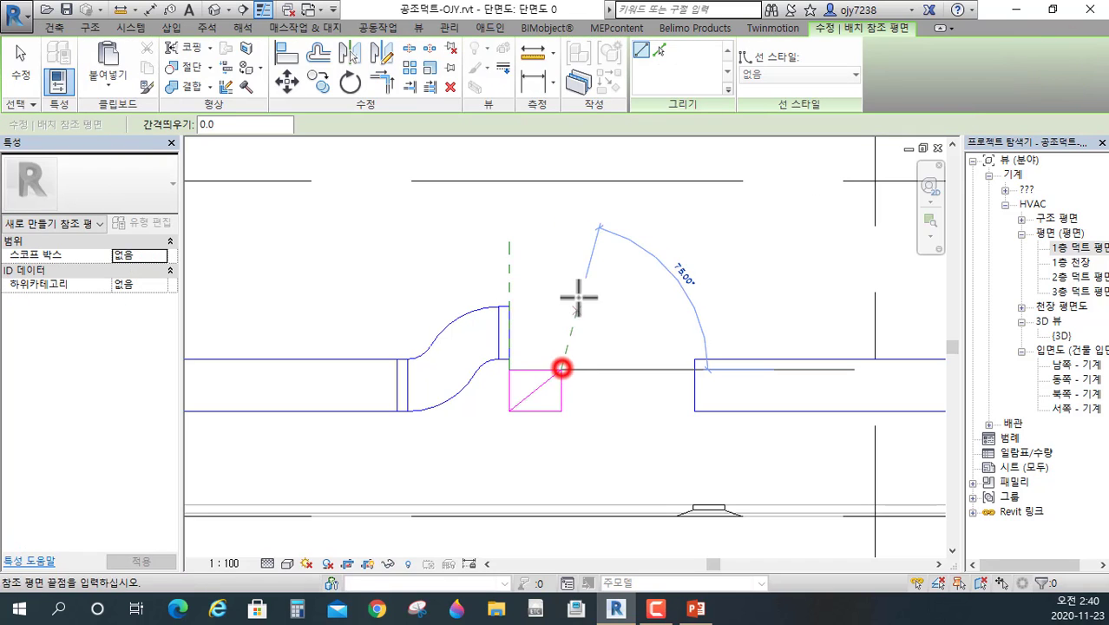
pyautogui.click(562, 256)
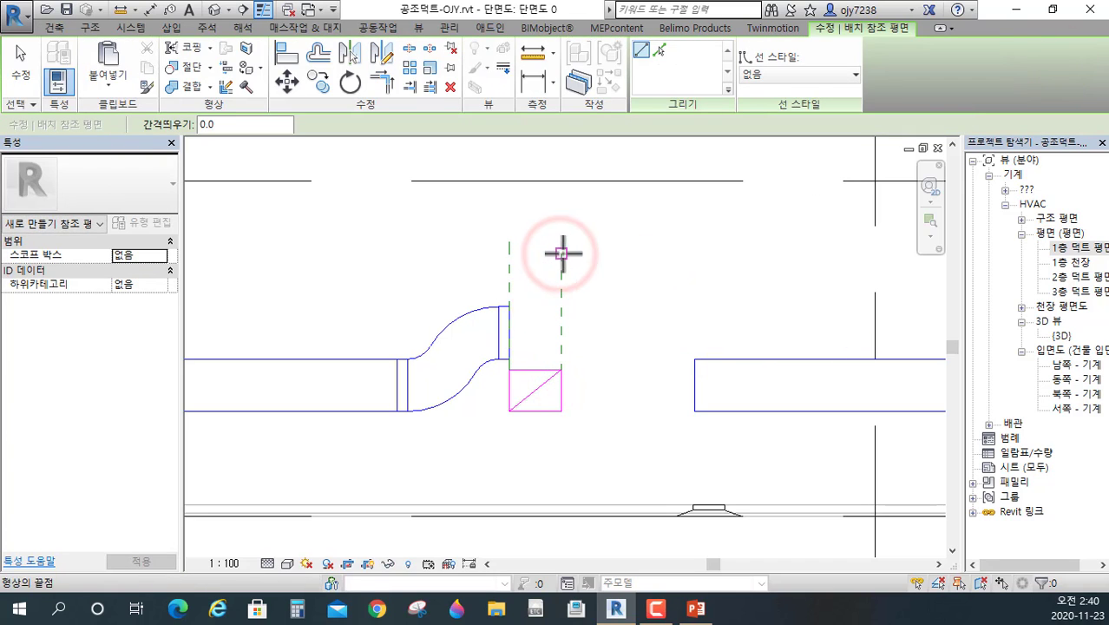
pyautogui.press('Escape')
pyautogui.press('Escape')
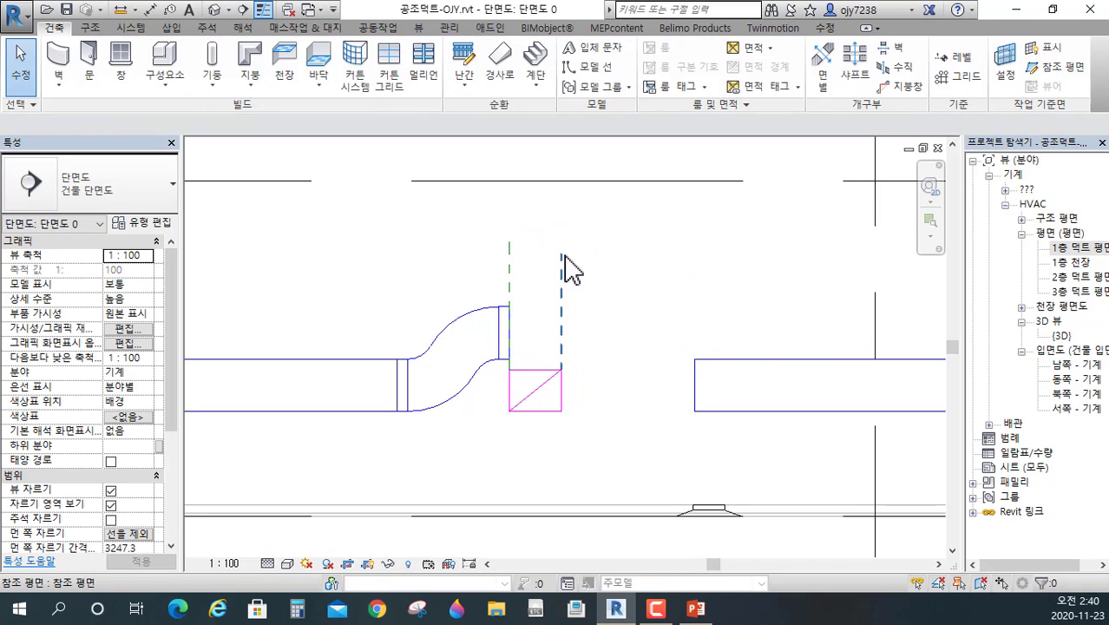
# - Draw a horizontal 250 x 400 duct from the fitting's raised end to the second reference plane, above the crossing branch
pyautogui.click(484, 310)
pyautogui.rightClick(512, 335)
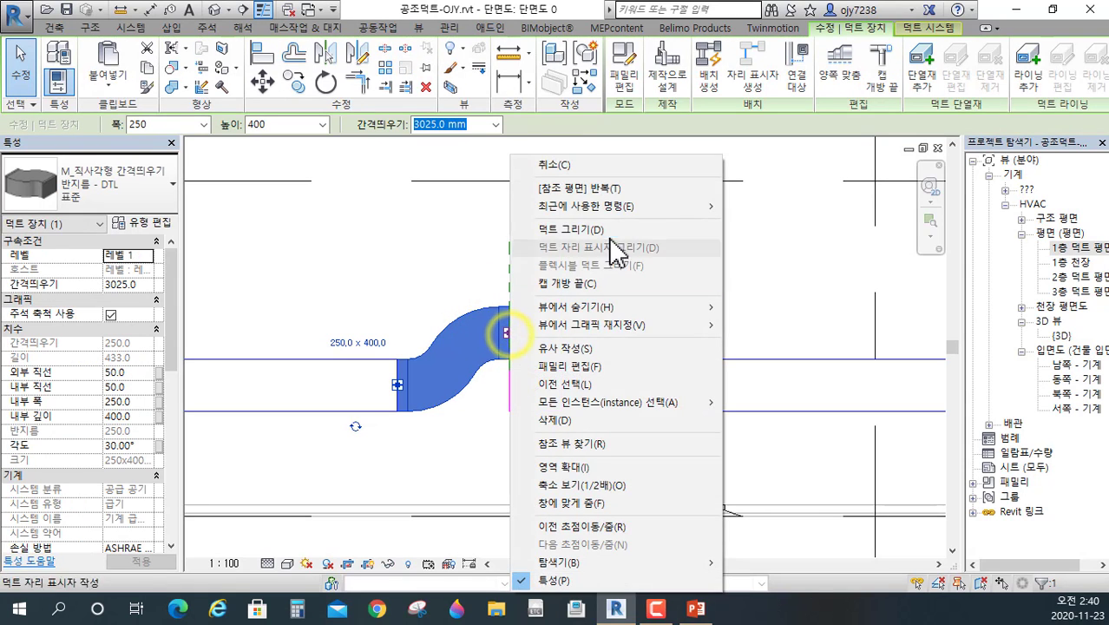
pyautogui.click(593, 231)
pyautogui.scroll(2, 542, 330)
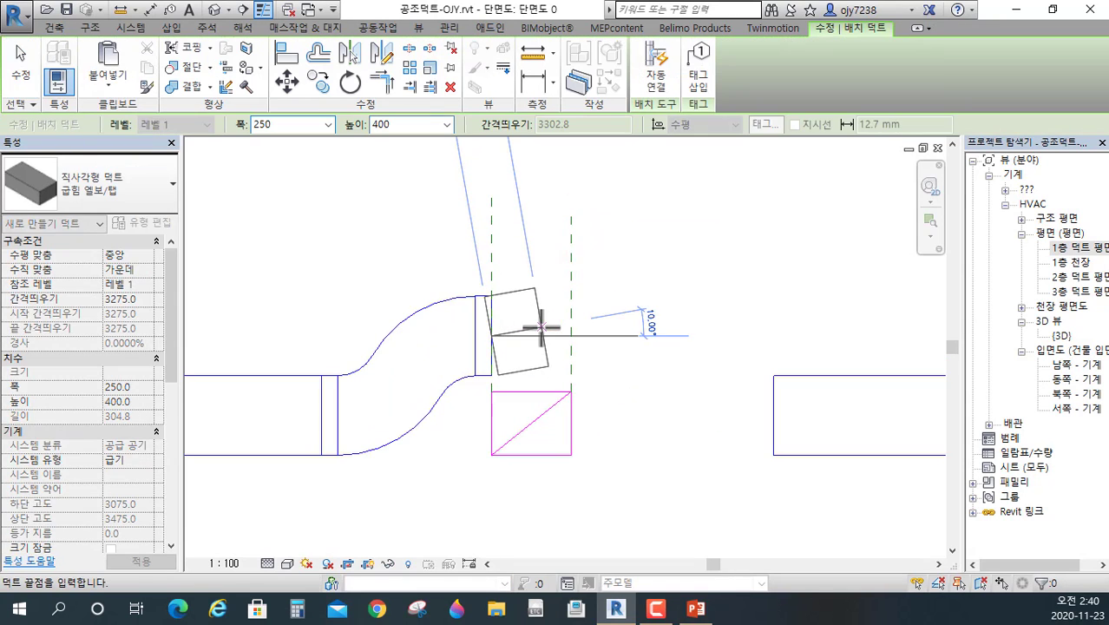
pyautogui.click(577, 335)
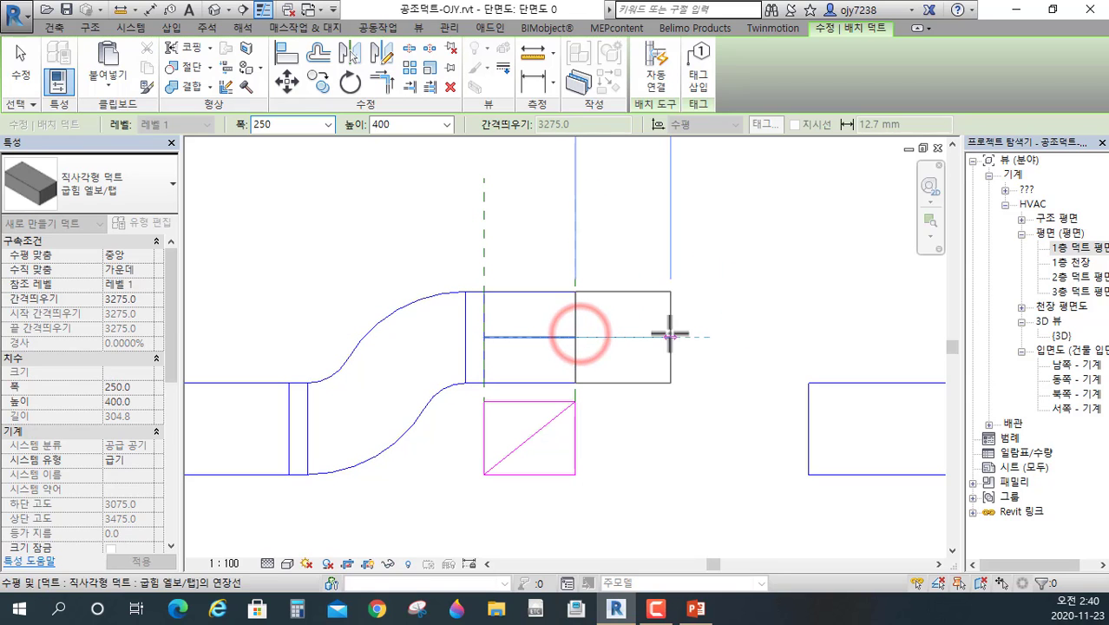
pyautogui.press('Escape')
pyautogui.press('Escape')
pyautogui.press('Escape')
pyautogui.scroll(-1, 478, 330)
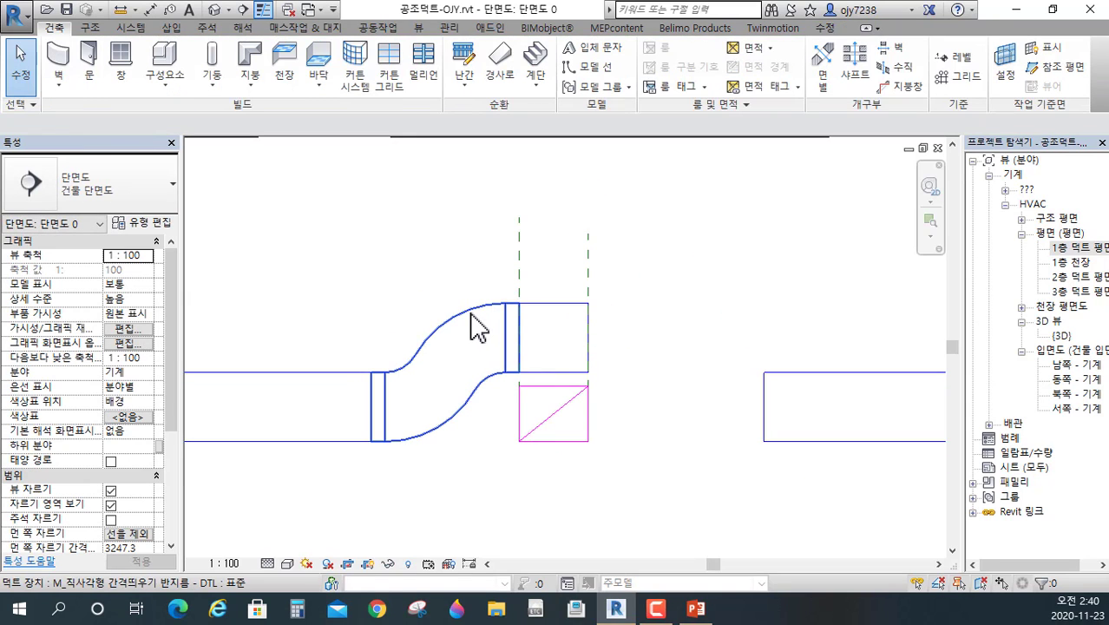
# - Mirror a copy of the radius offset fitting about a vertical axis drawn through the midpoint of the branch duct's top edge
pyautogui.click(470, 310)
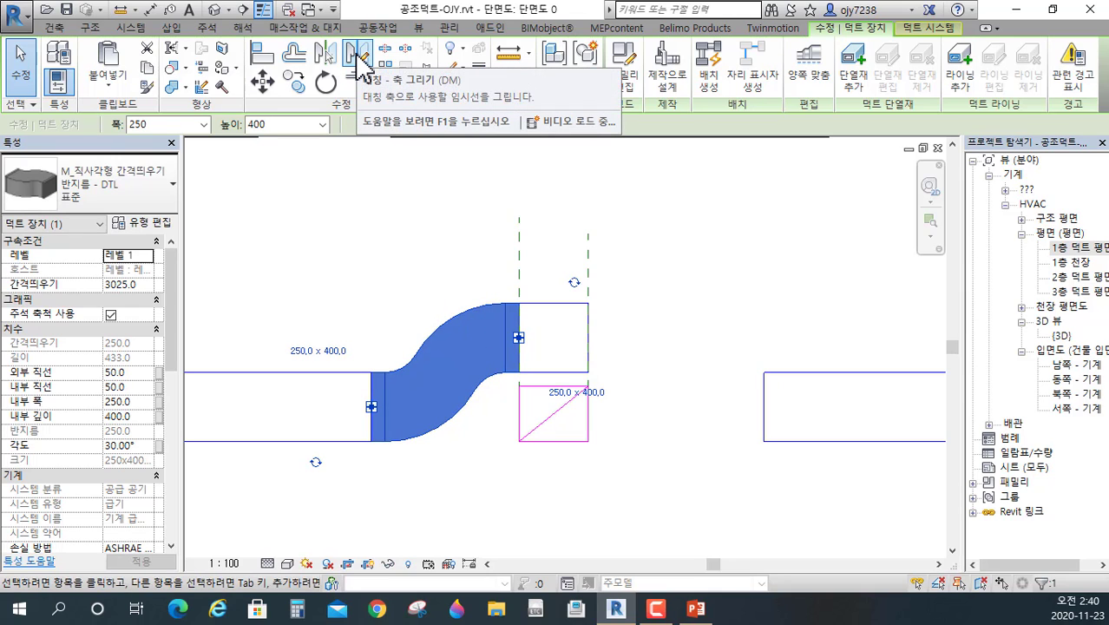
pyautogui.click(357, 54)
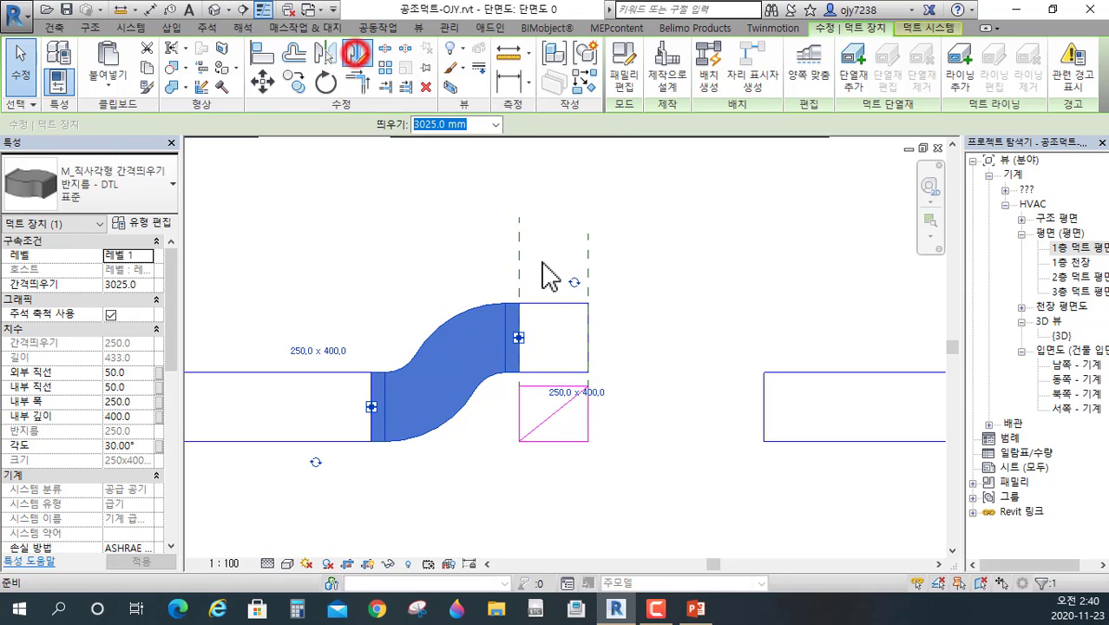
pyautogui.click(548, 385)
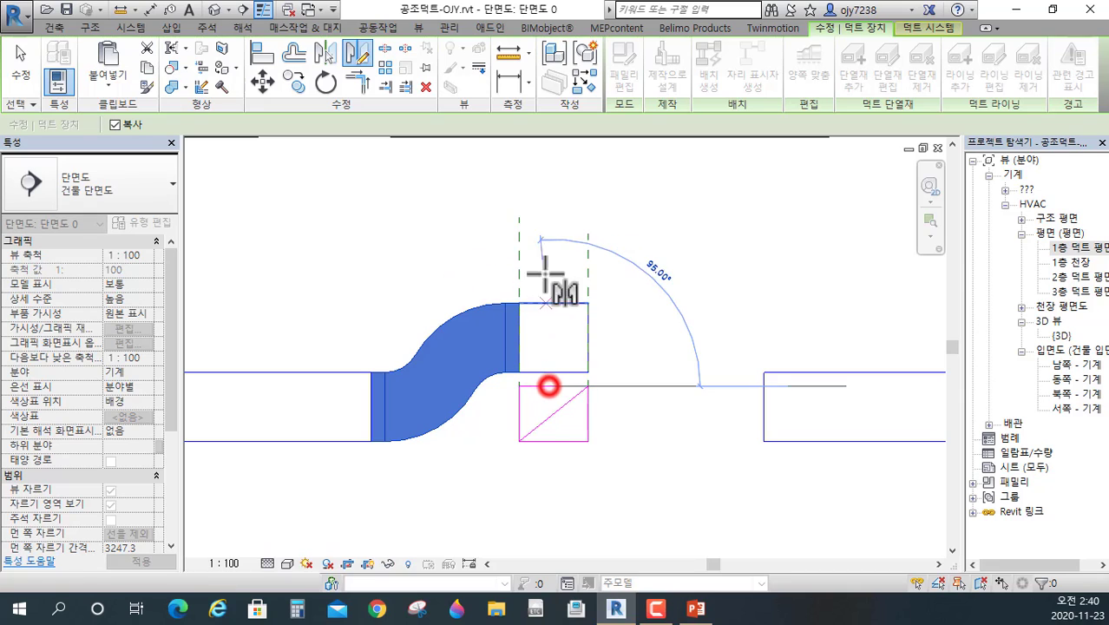
pyautogui.click(553, 209)
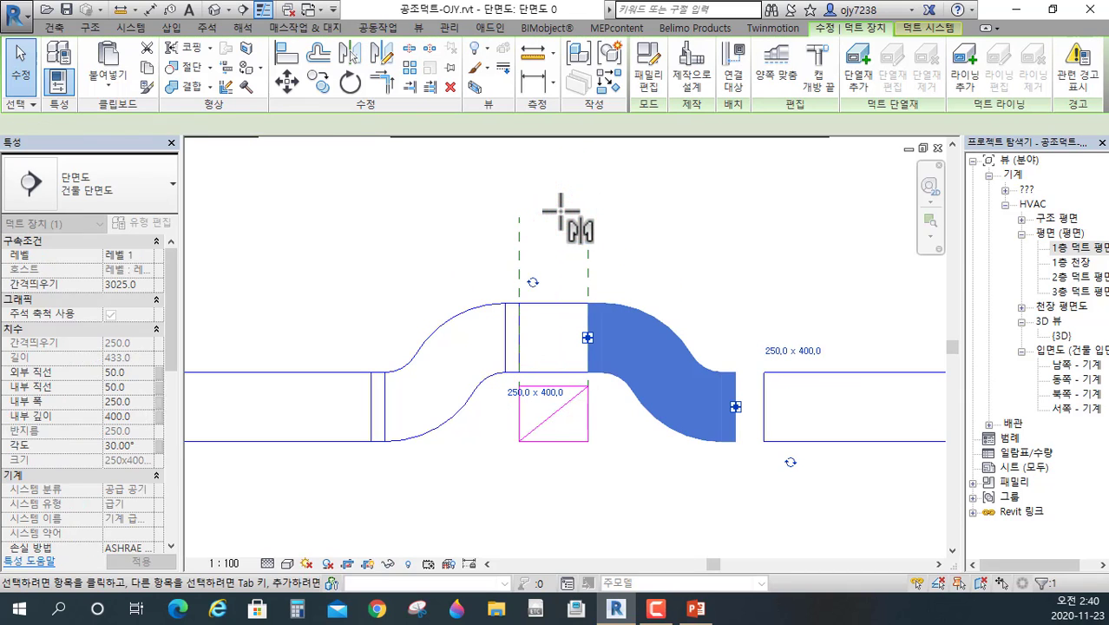
pyautogui.press('Escape')
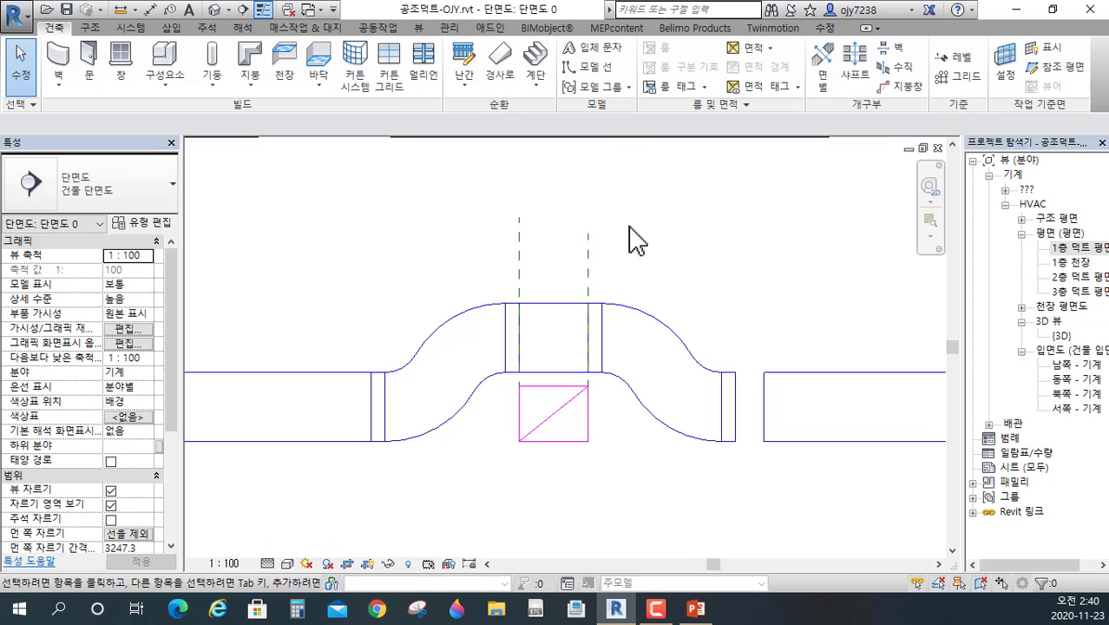
# - Delete the two vertical reference planes above the crossing branch duct
pyautogui.moveTo(626, 225); pyautogui.dragTo(452, 290)
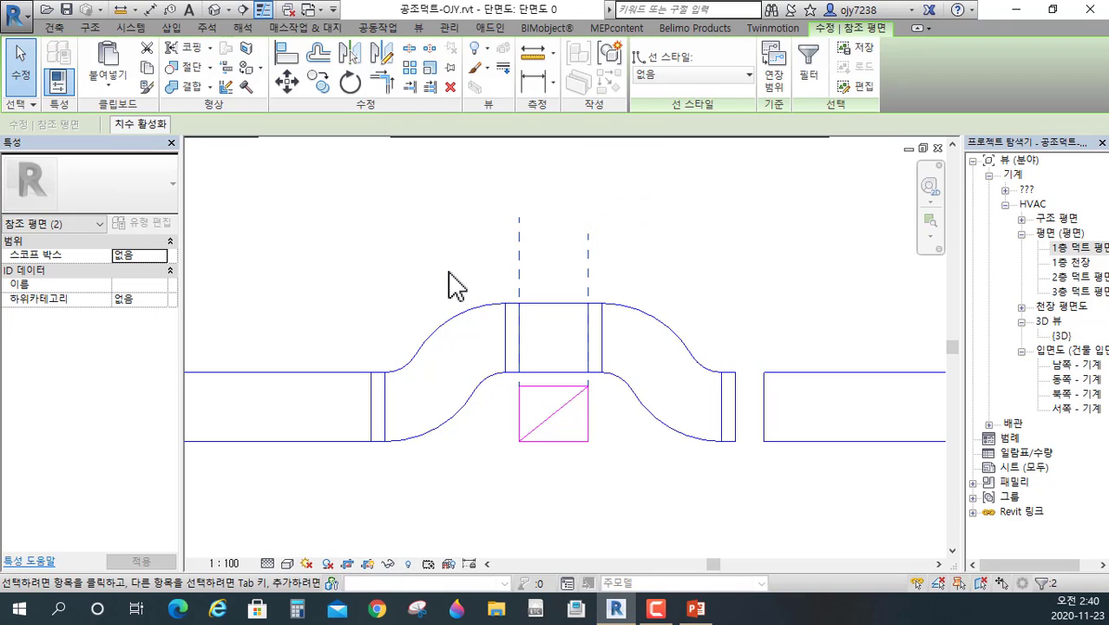
pyautogui.press('Delete')
pyautogui.scroll(-2, 458, 287)
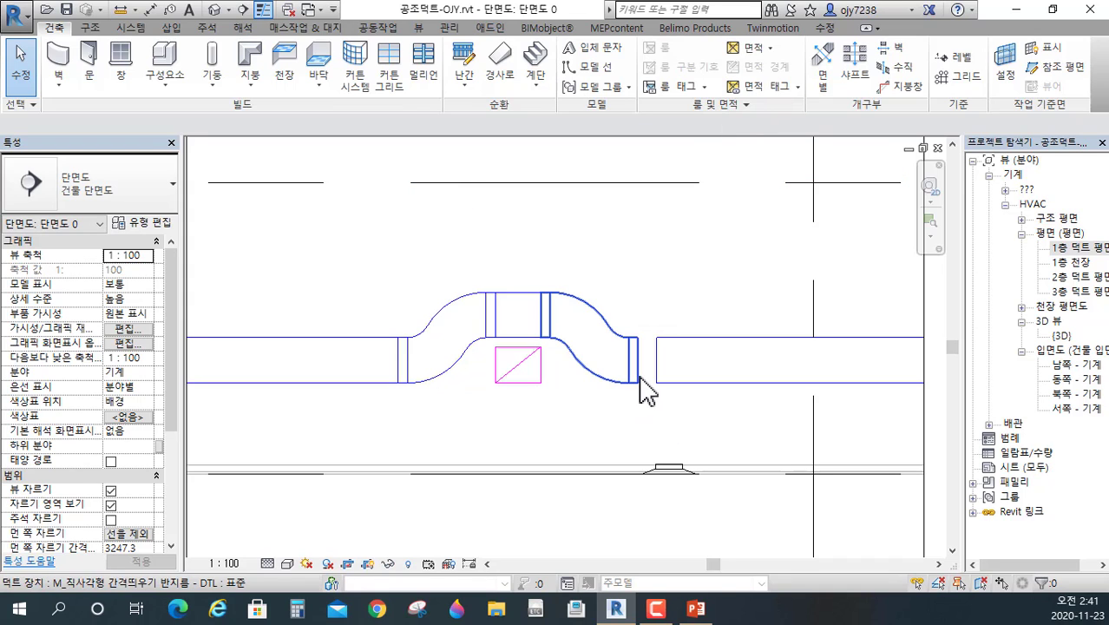
# - Align the open end of the continuing supply duct to the lower end face of the mirrored radius offset fitting
pyautogui.click(825, 30)
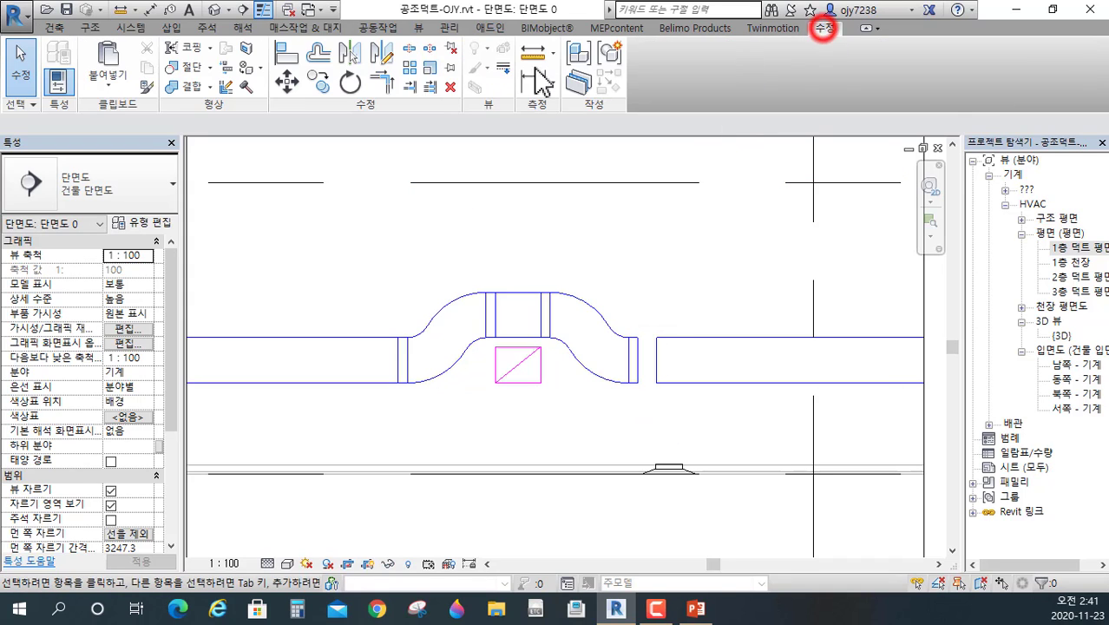
pyautogui.click(287, 54)
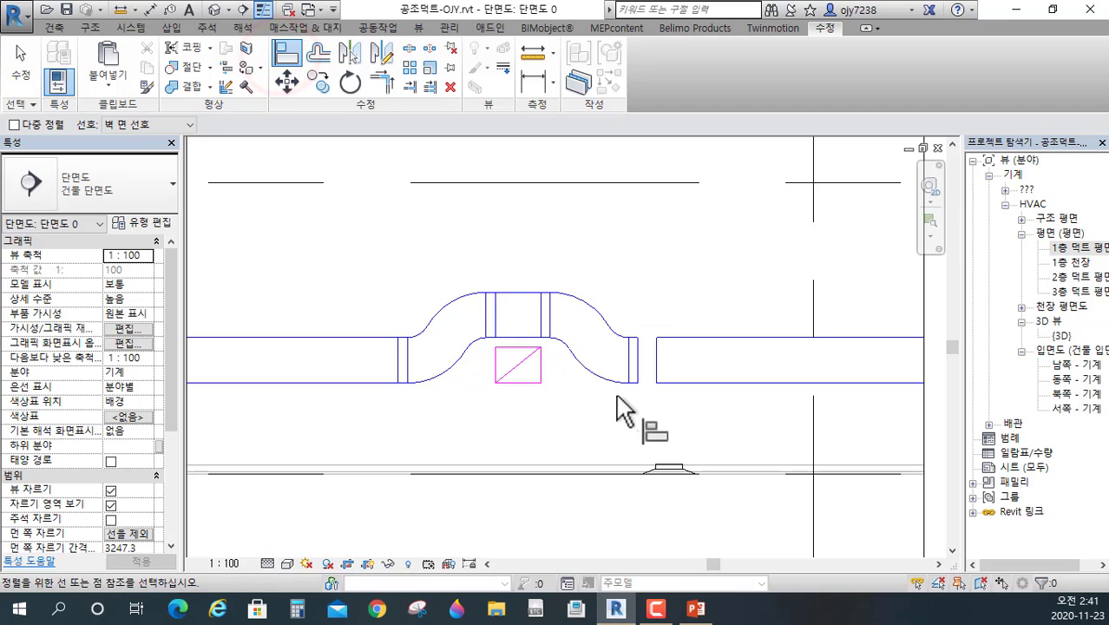
pyautogui.click(639, 360)
pyautogui.click(657, 360)
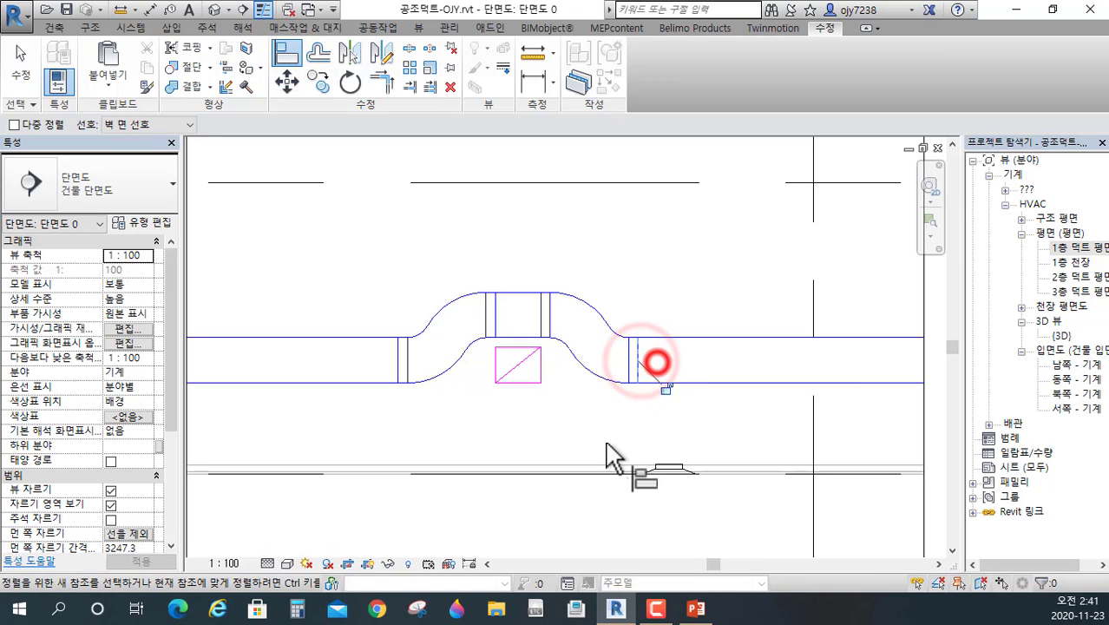
pyautogui.press('Escape')
pyautogui.press('Escape')
# - Return to the 1층 덕트 평면 floor plan and delete the section 단면도 0, including its view
pyautogui.scroll(-3, 527, 423)
pyautogui.scroll(-1, 546, 429)
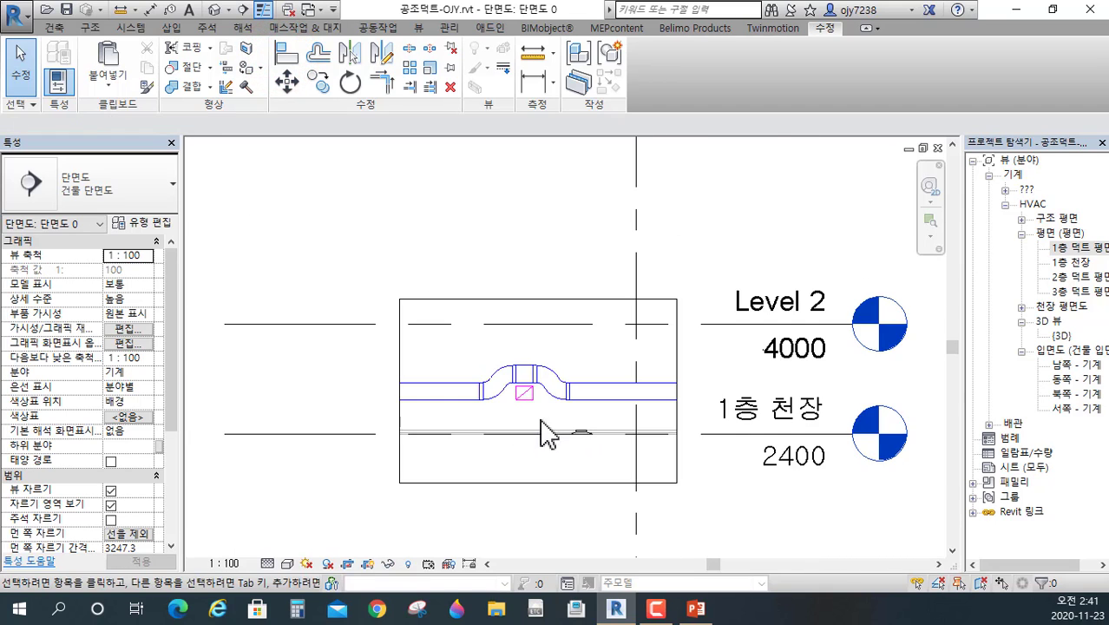
pyautogui.scroll(1, 520, 421)
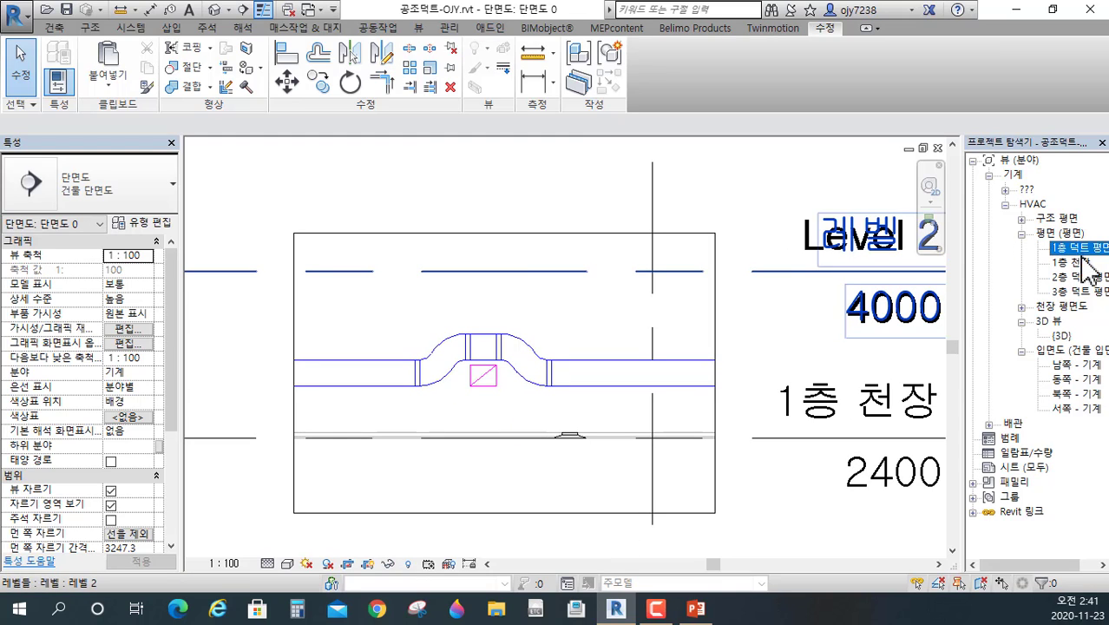
pyautogui.doubleClick(1078, 249)
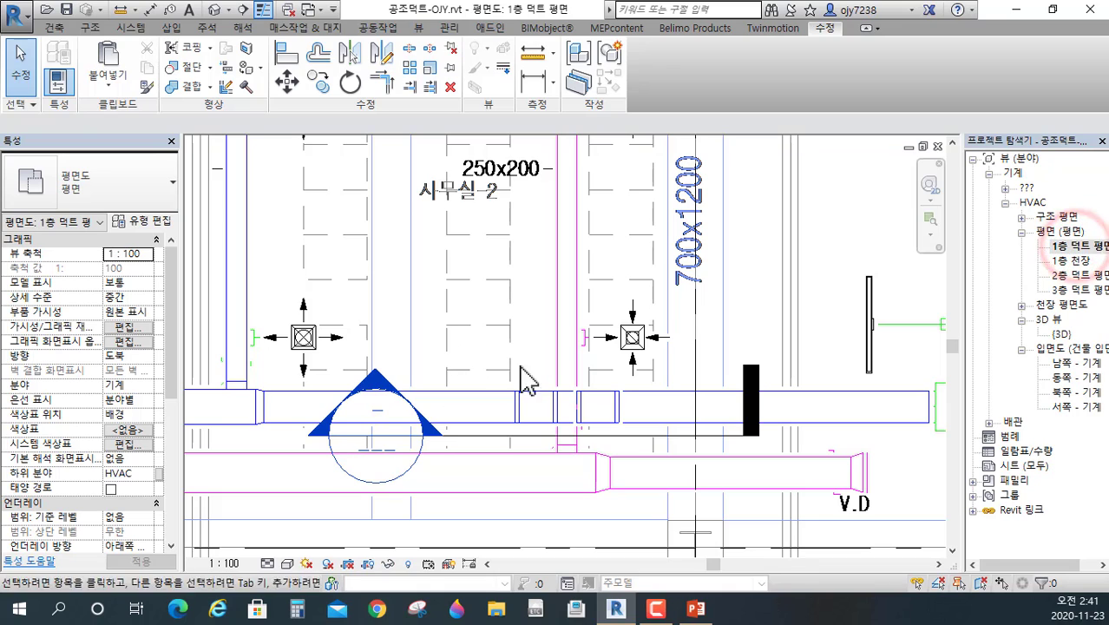
pyautogui.click(480, 434)
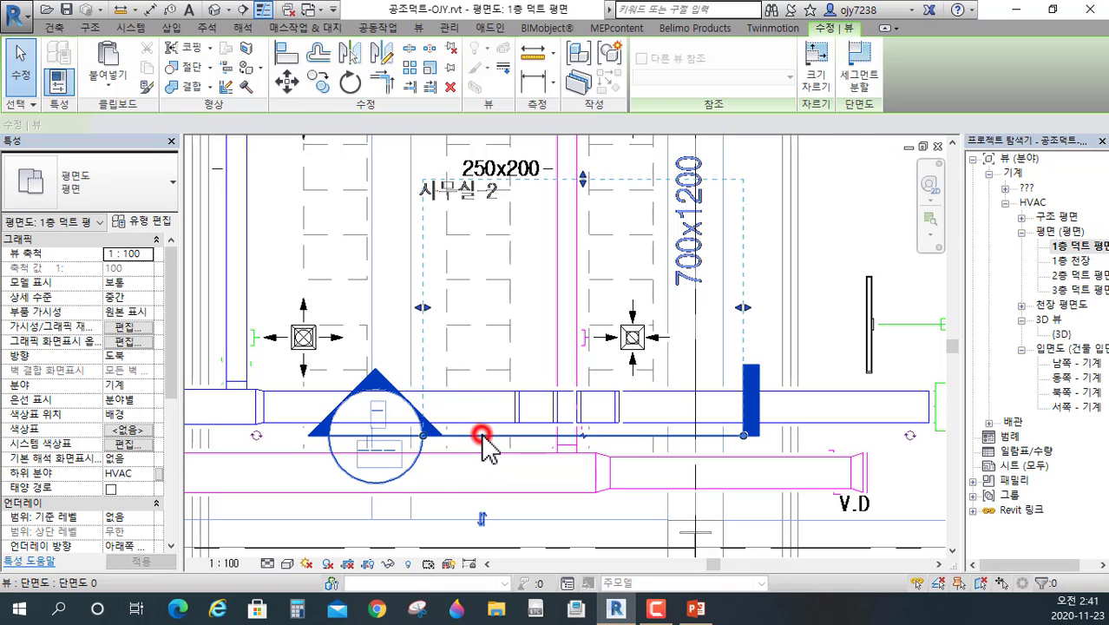
pyautogui.press('Delete')
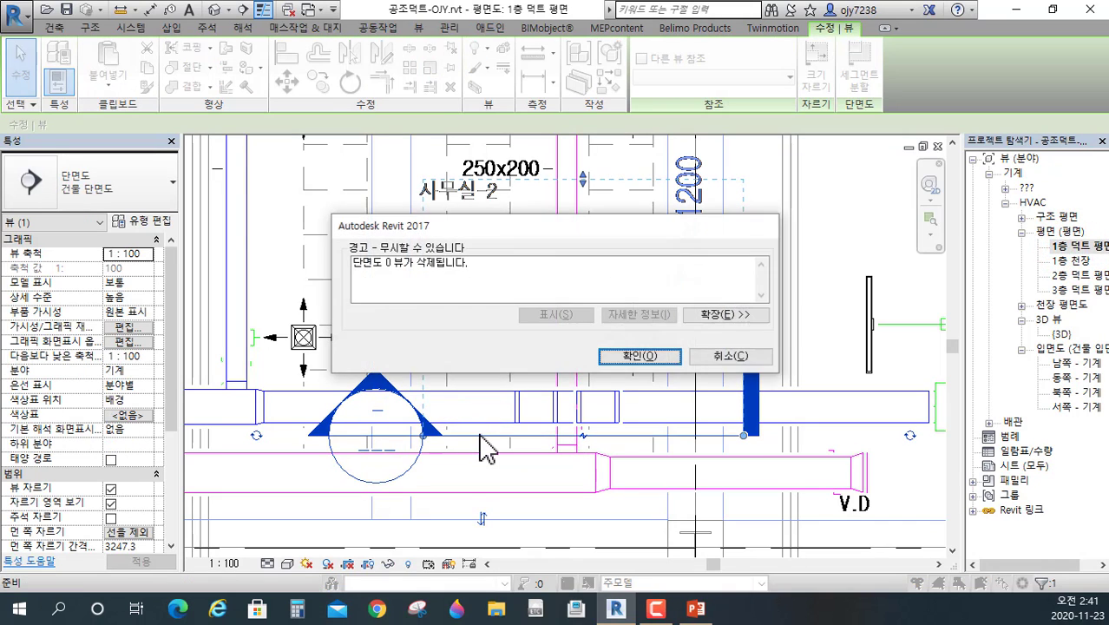
pyautogui.click(652, 356)
# - Examine the supply duct's raised offsets over the crossing branches in the 3D view
pyautogui.scroll(-4, 456, 392)
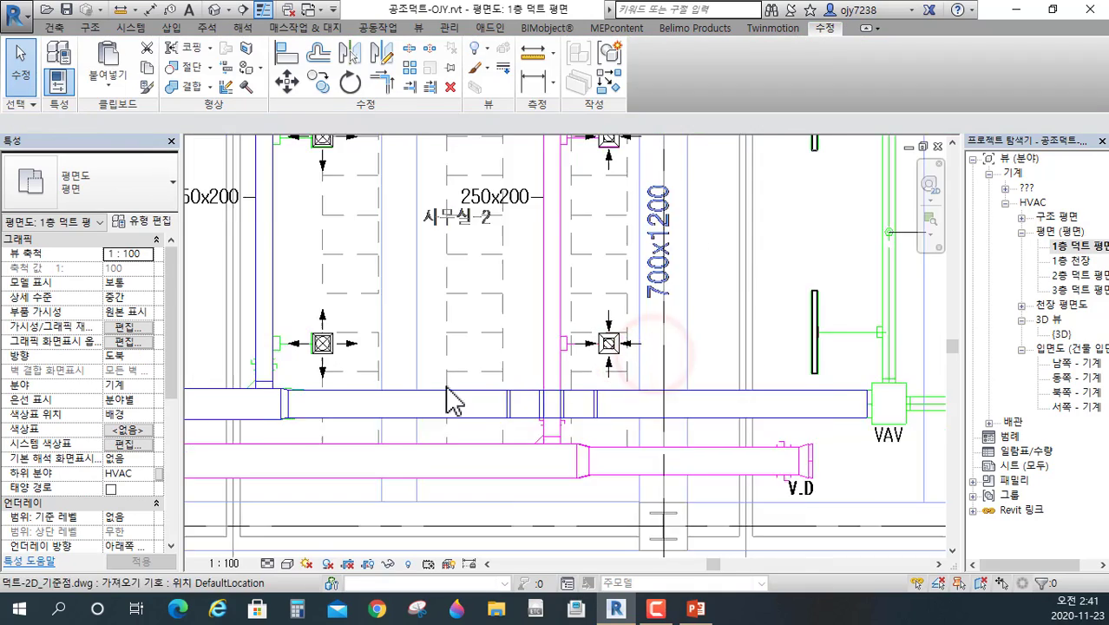
pyautogui.scroll(-1, 486, 473)
pyautogui.moveTo(539, 475)
pyautogui.mouseDown(button='middle')
pyautogui.moveTo(604, 471)
pyautogui.moveTo(532, 470)
pyautogui.mouseUp(button='middle')
pyautogui.scroll(-1, 532, 470)
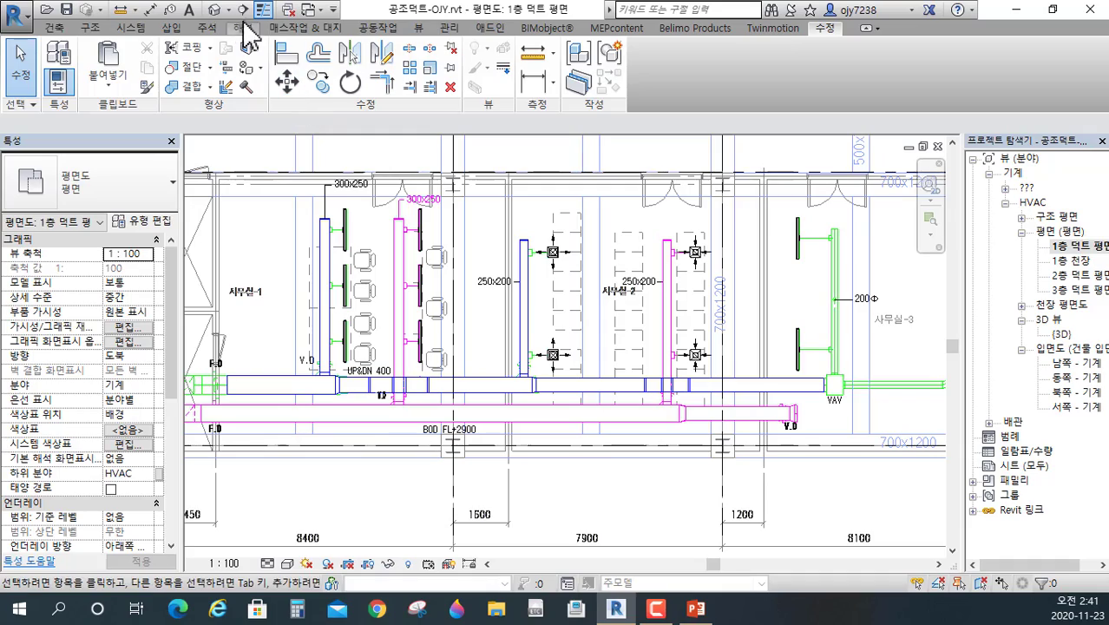
pyautogui.click(216, 11)
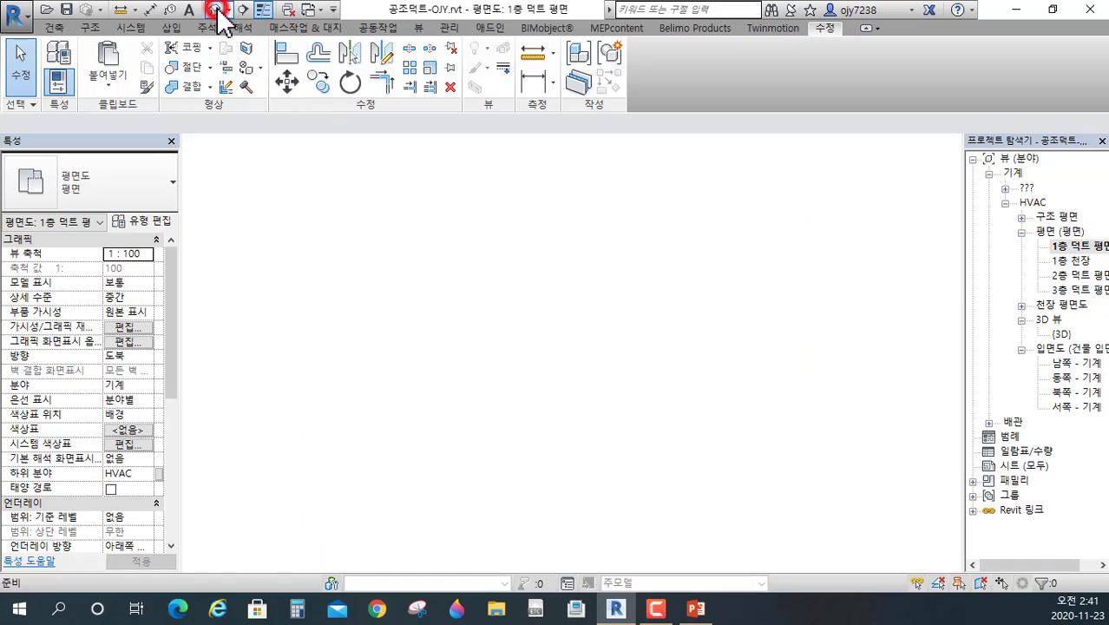
pyautogui.moveTo(507, 417)
pyautogui.mouseDown(button='middle')
pyautogui.moveTo(668, 330)
pyautogui.moveTo(456, 414)
pyautogui.mouseUp(button='middle')
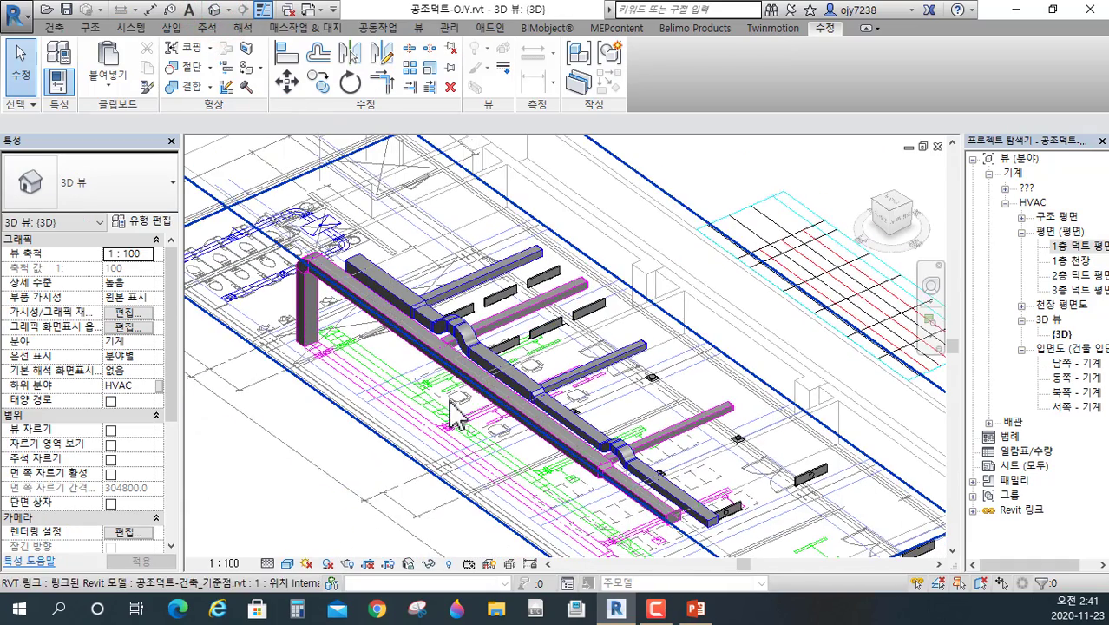
pyautogui.scroll(2, 452, 417)
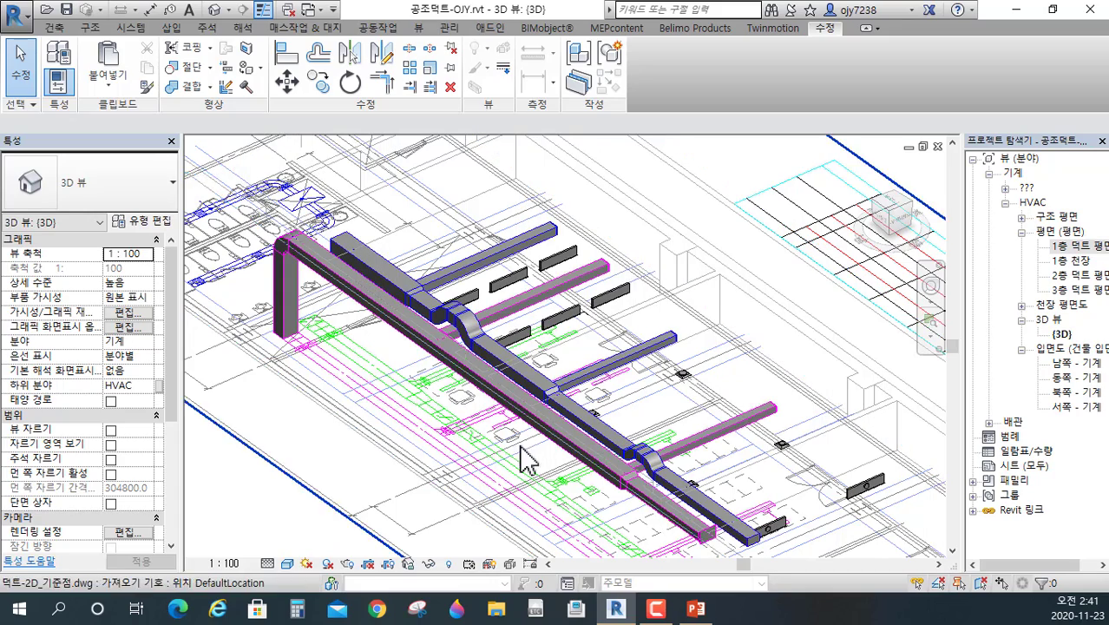
pyautogui.moveTo(545, 467); pyautogui.dragTo(470, 429, button='middle')
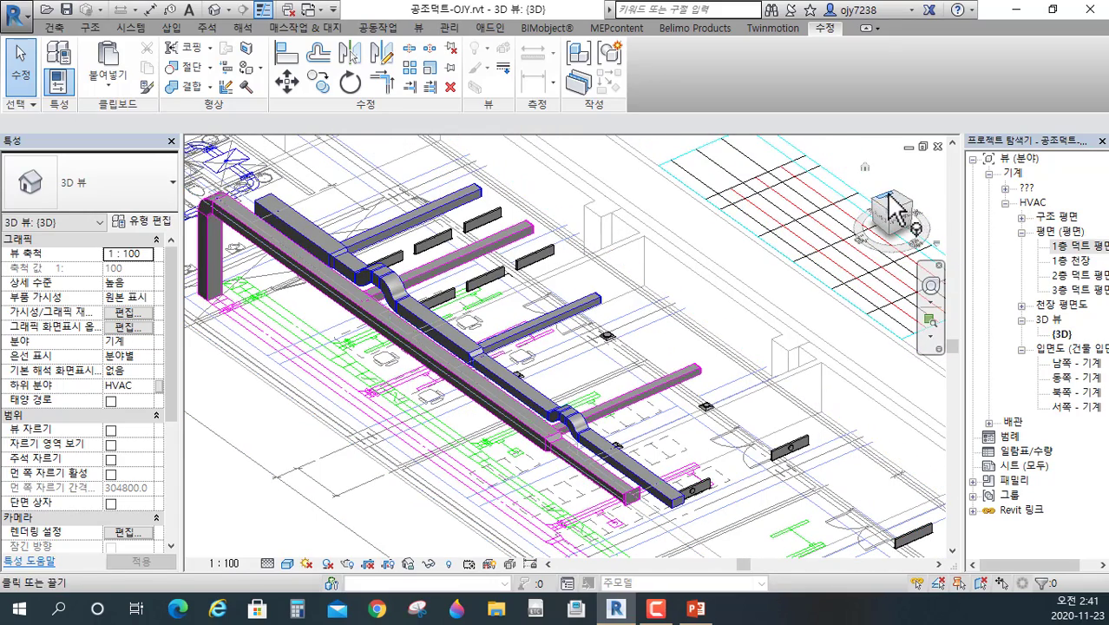
# - In the 1층 덕트 평면 plan, extend the 550 x 400 supply duct's shaft-side end by aligning it to the drawing's elbow line past the F.D
pyautogui.doubleClick(1077, 246)
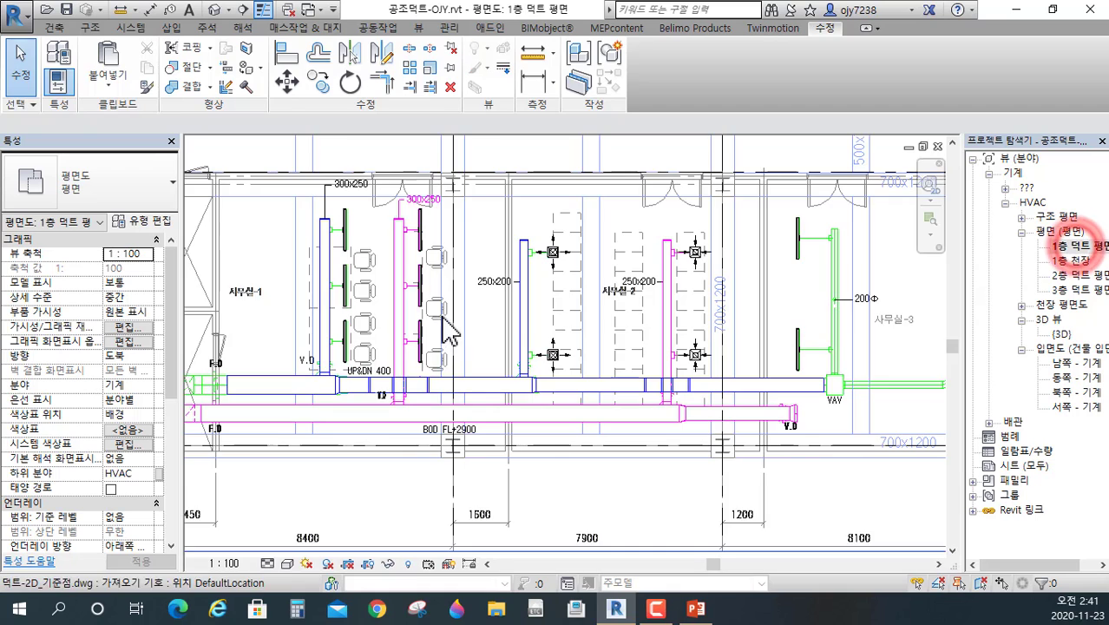
pyautogui.moveTo(291, 315); pyautogui.dragTo(525, 341, button='middle')
pyautogui.scroll(5, 421, 421)
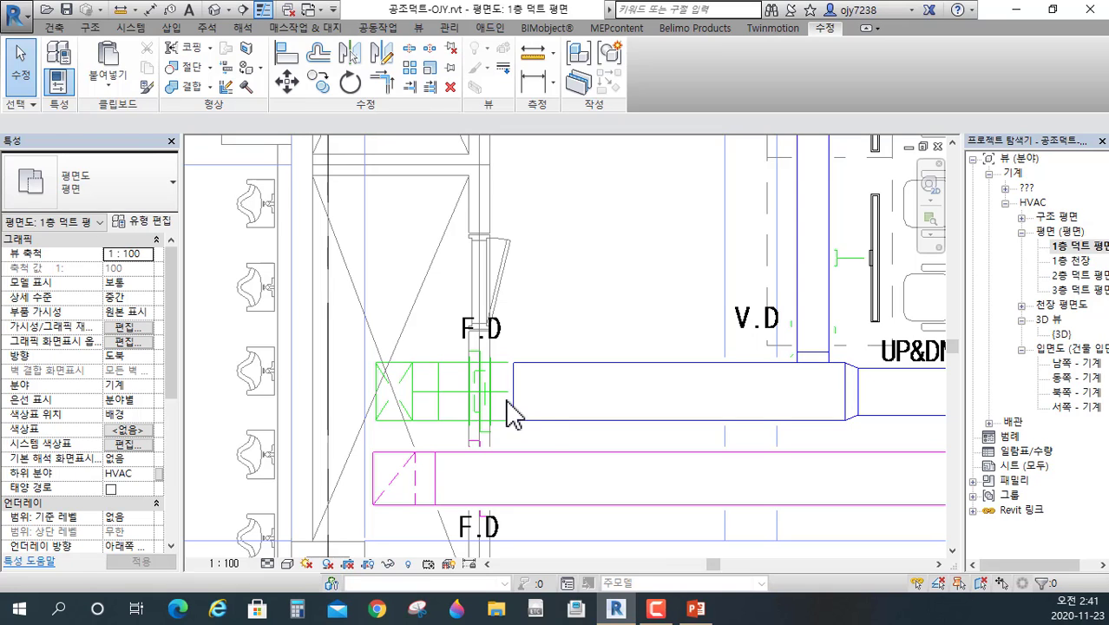
pyautogui.press('a')
pyautogui.press('l')
pyautogui.click(439, 400)
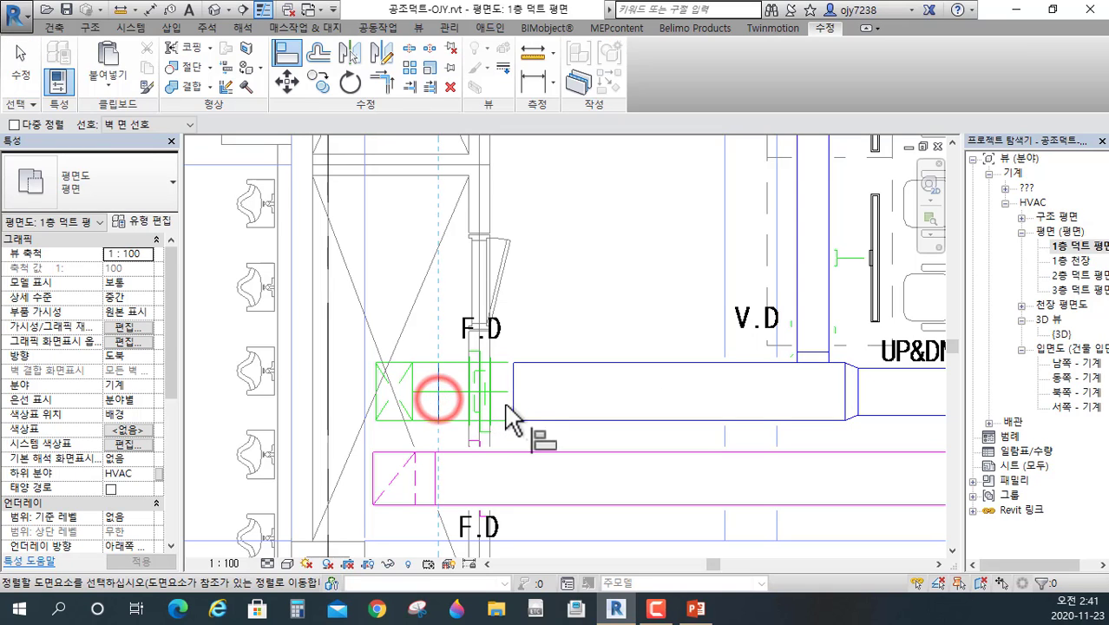
pyautogui.click(513, 396)
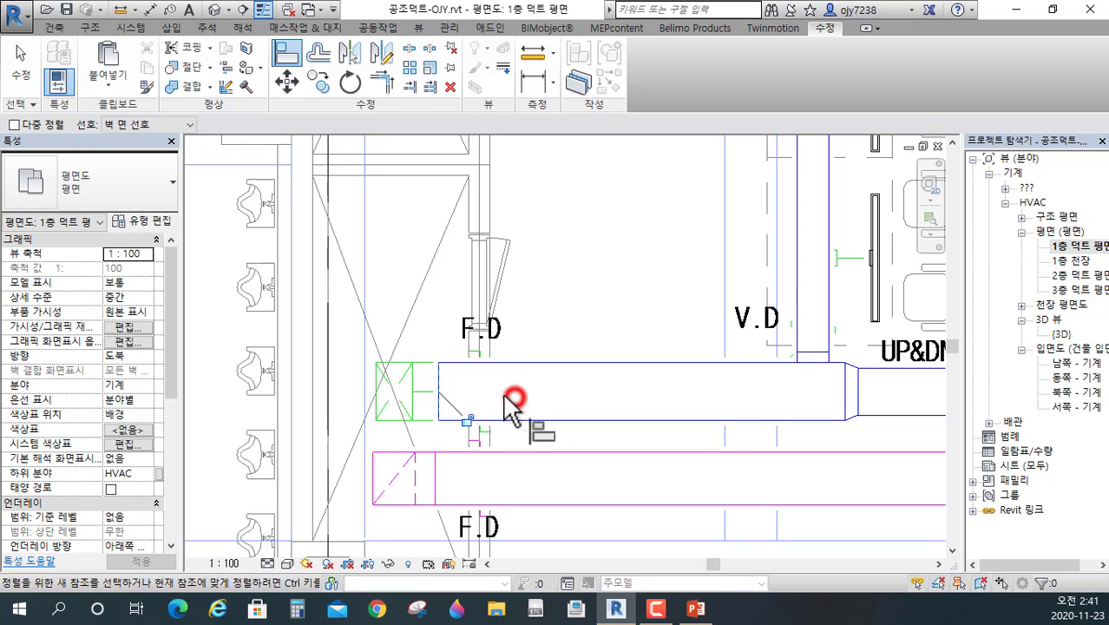
pyautogui.press('Escape')
# - Draw a 550 x 400 vertical duct from the supply duct's shaft-side end down to an offset of 0.0 mm
pyautogui.click(437, 406)
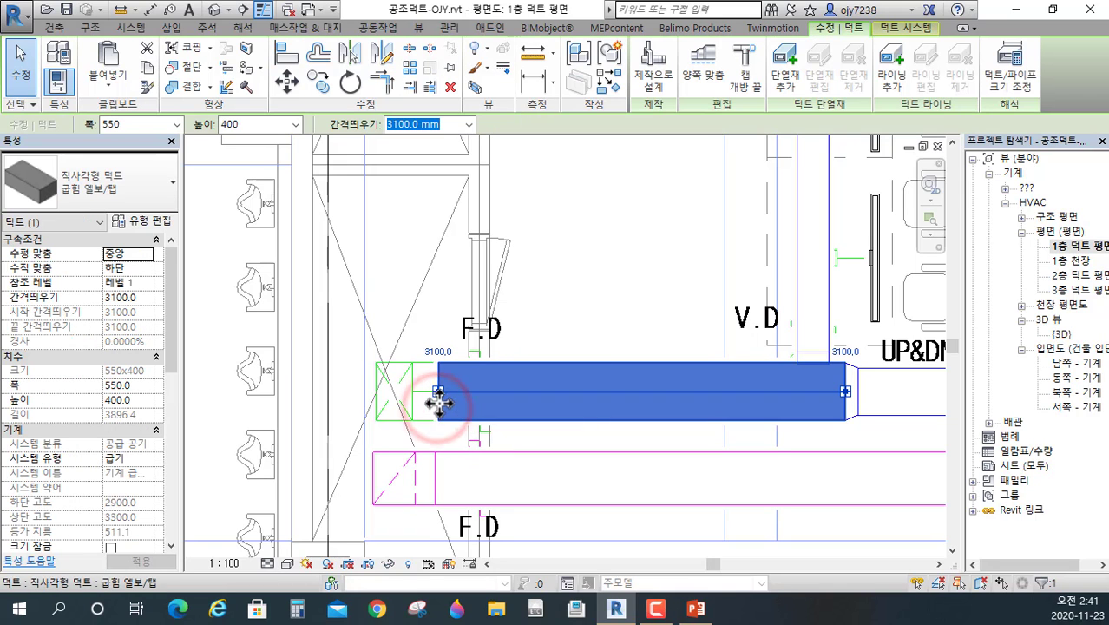
pyautogui.rightClick(436, 395)
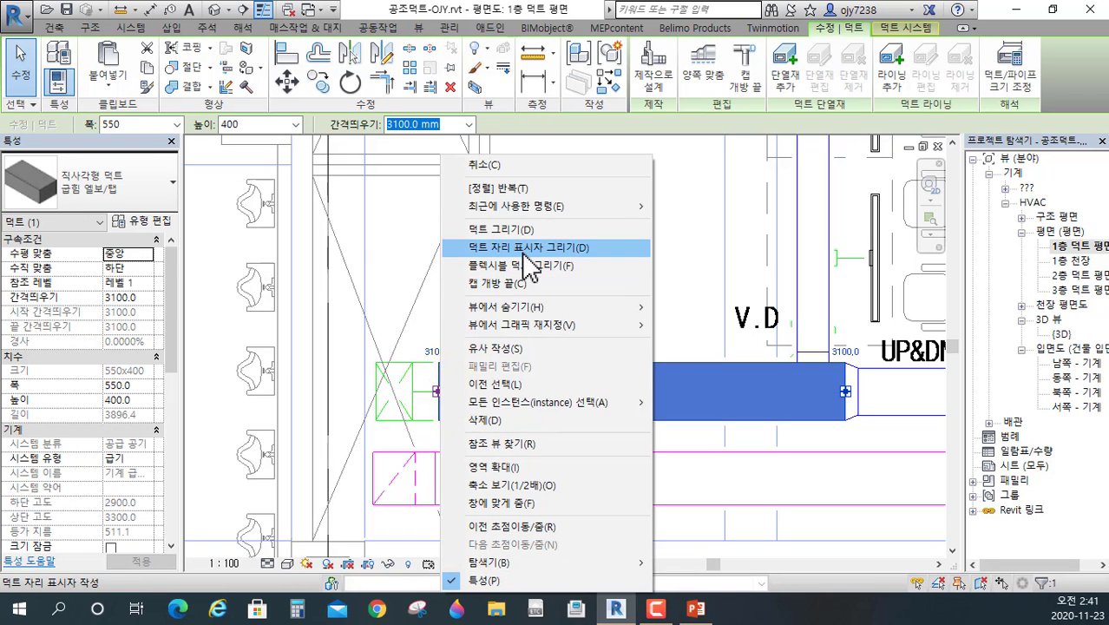
pyautogui.click(508, 230)
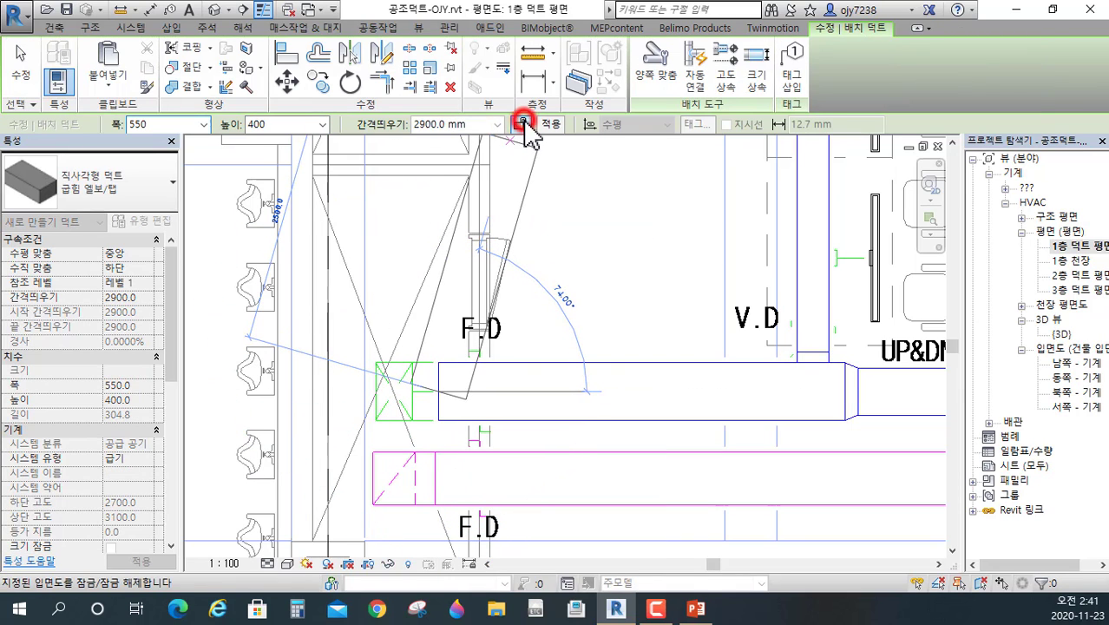
pyautogui.click(498, 125)
pyautogui.click(439, 138)
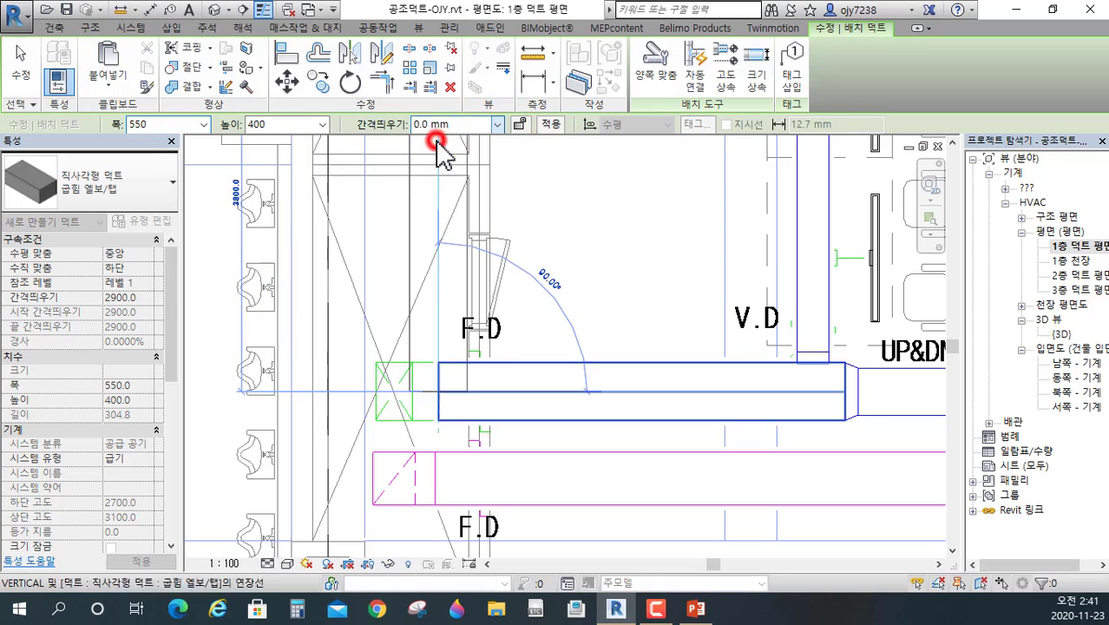
pyautogui.click(552, 126)
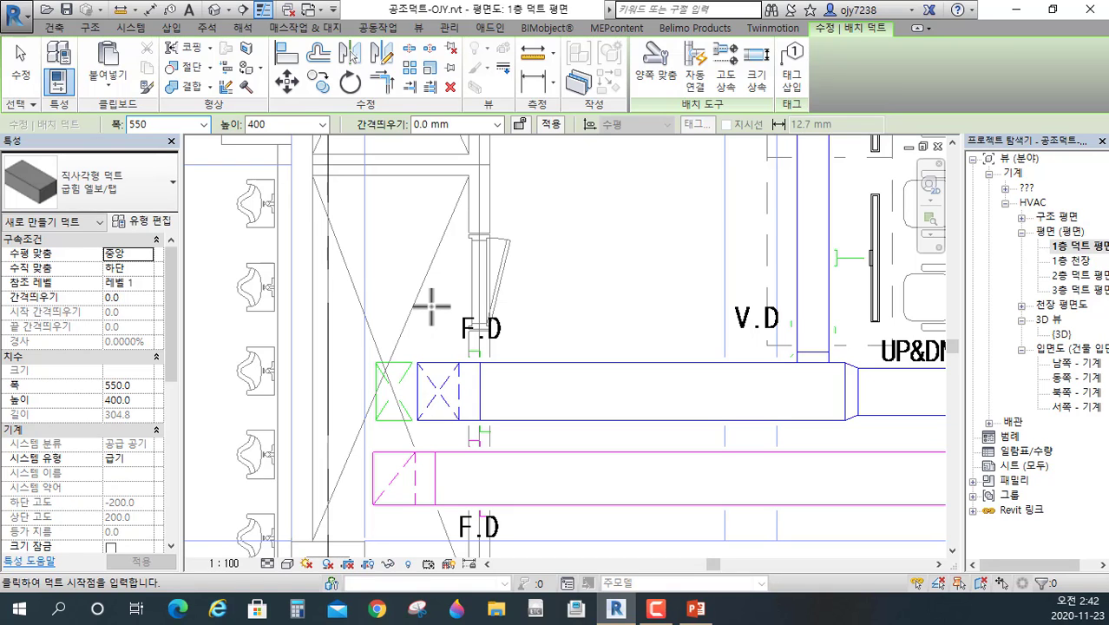
pyautogui.press('Escape')
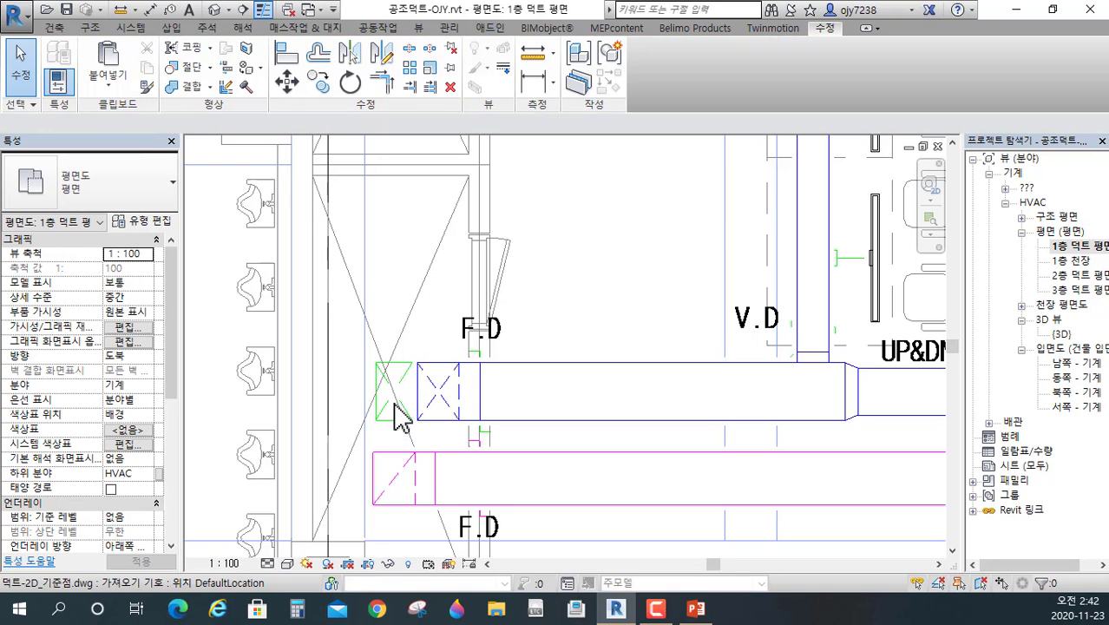
# - Align the outer face of the supply riser to the outer edge of the riser symbol in the 2D drawing
pyautogui.click(285, 56)
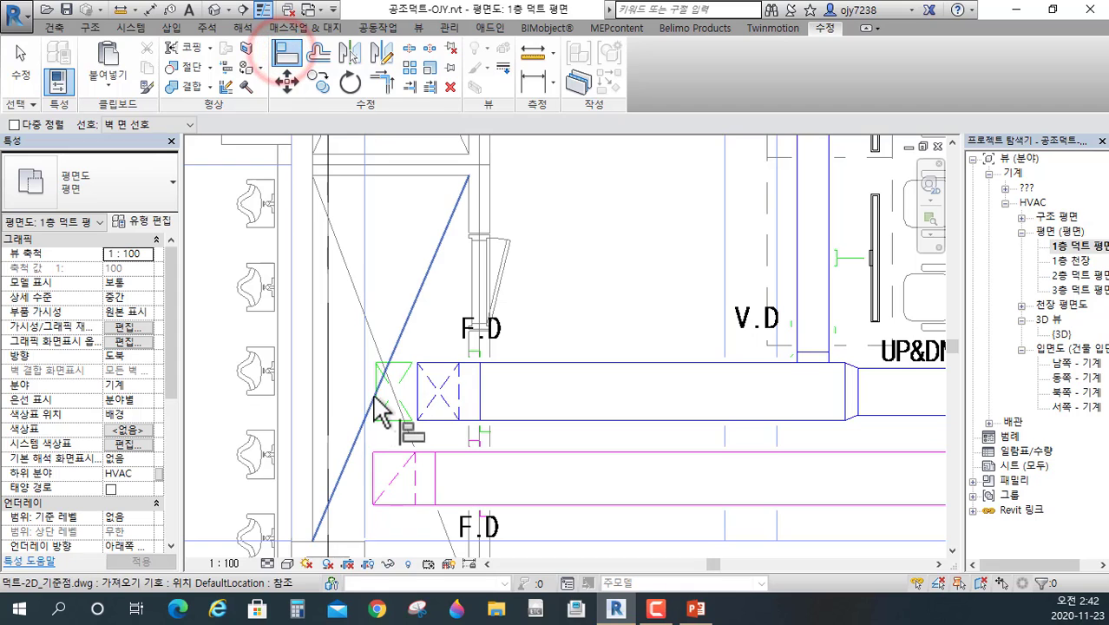
pyautogui.scroll(3, 382, 417)
pyautogui.click(377, 405)
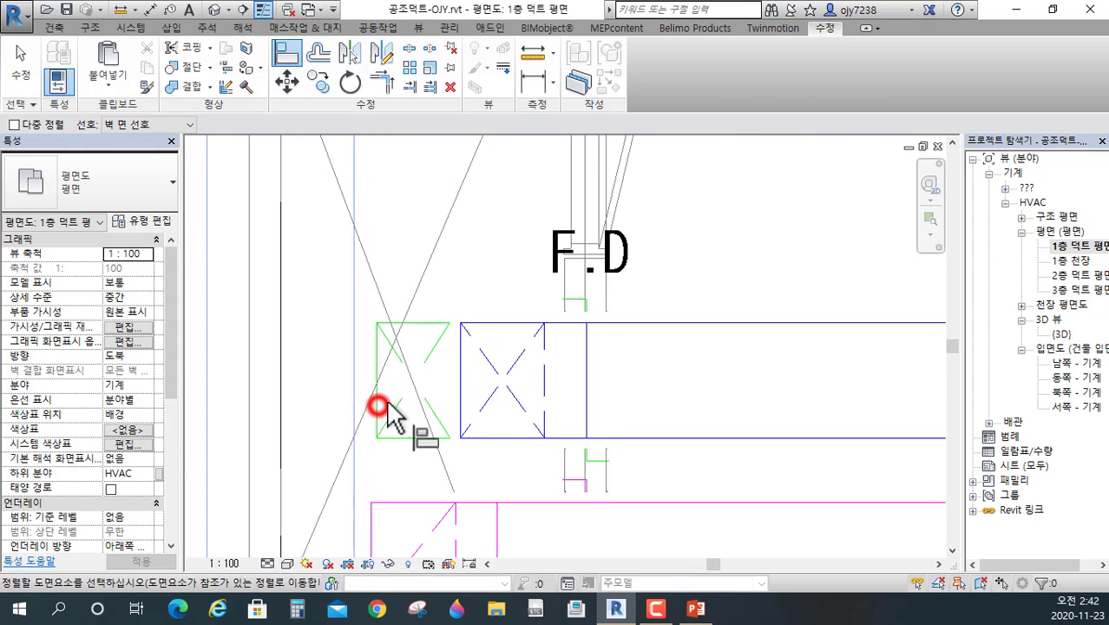
pyautogui.click(460, 395)
pyautogui.scroll(-2, 415, 421)
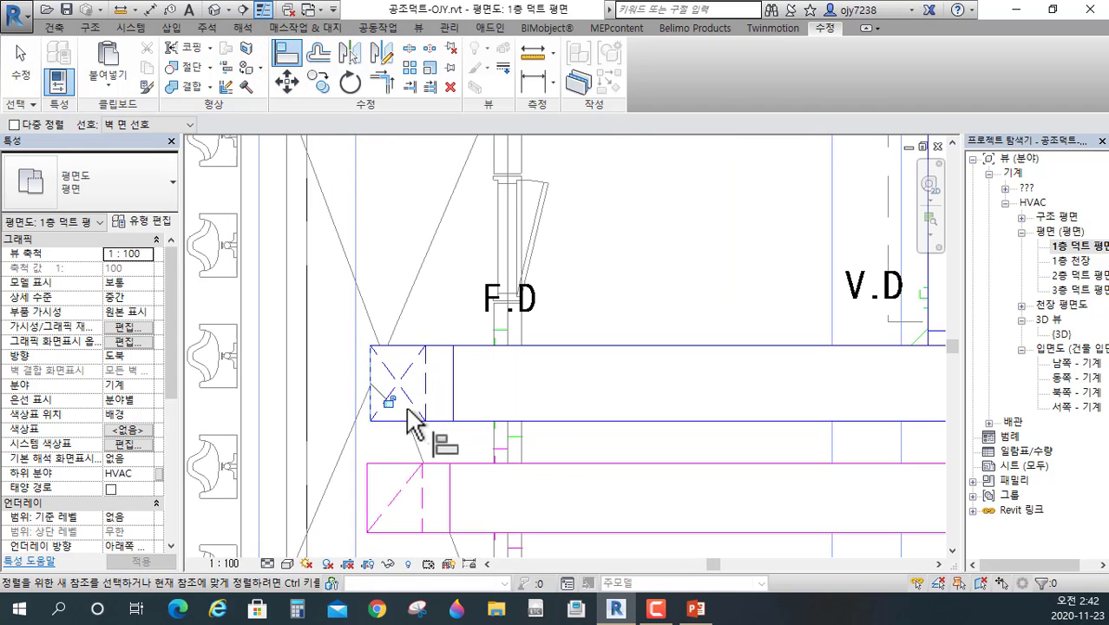
pyautogui.scroll(-3, 408, 420)
pyautogui.press('Escape')
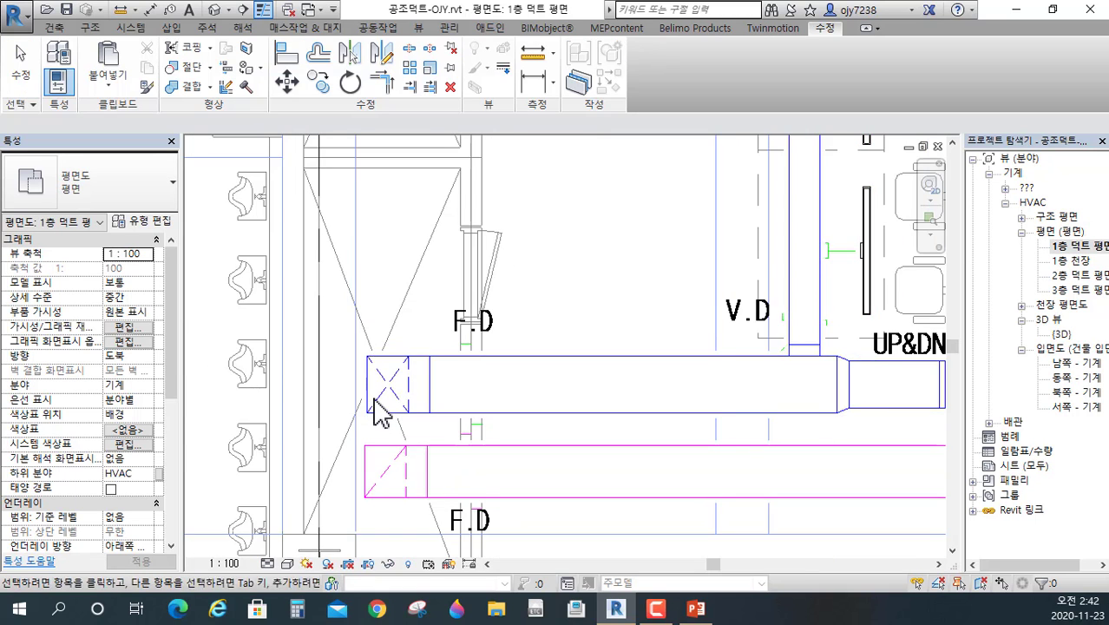
# - Review the finished supply and return main ducts with their risers in plan and in the 3D view
pyautogui.scroll(-2, 379, 415)
pyautogui.scroll(2, 434, 486)
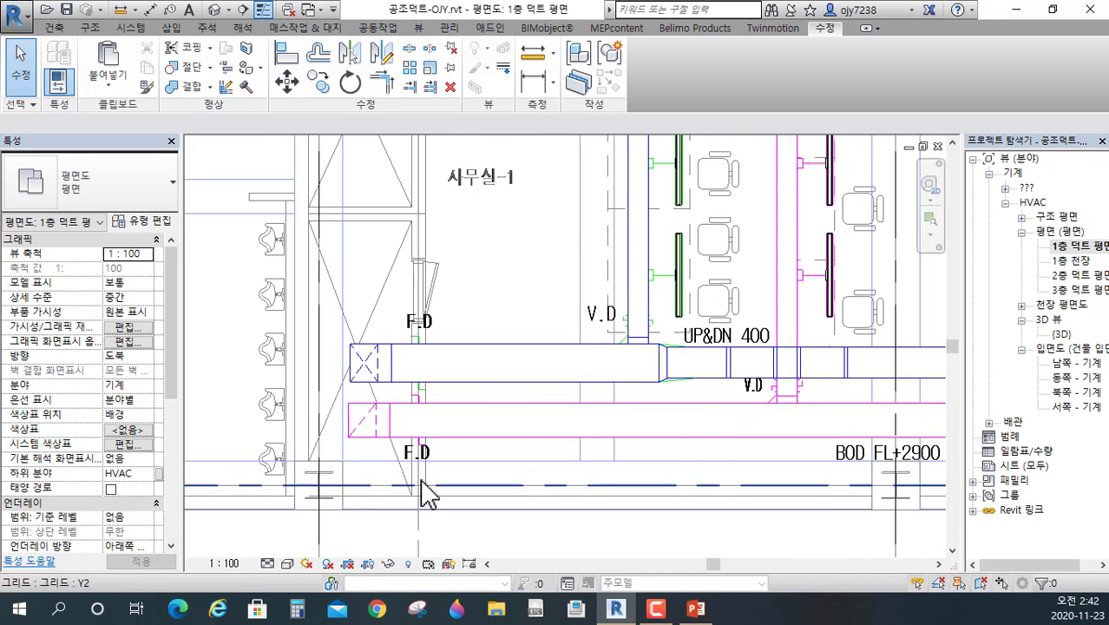
pyautogui.moveTo(429, 491); pyautogui.dragTo(342, 488, button='middle')
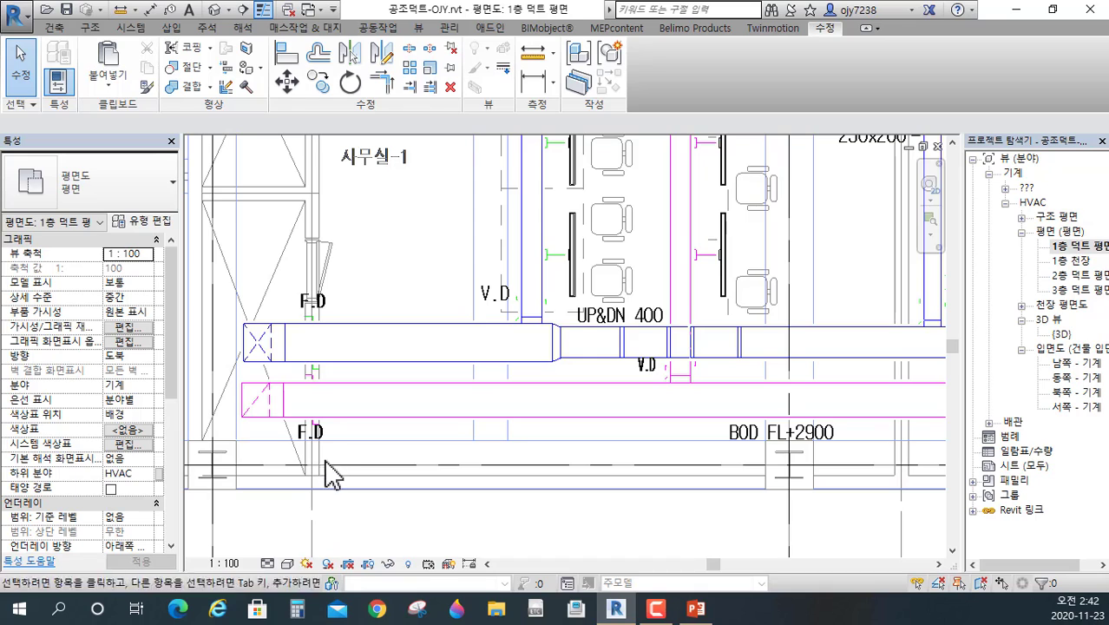
pyautogui.scroll(-3, 323, 447)
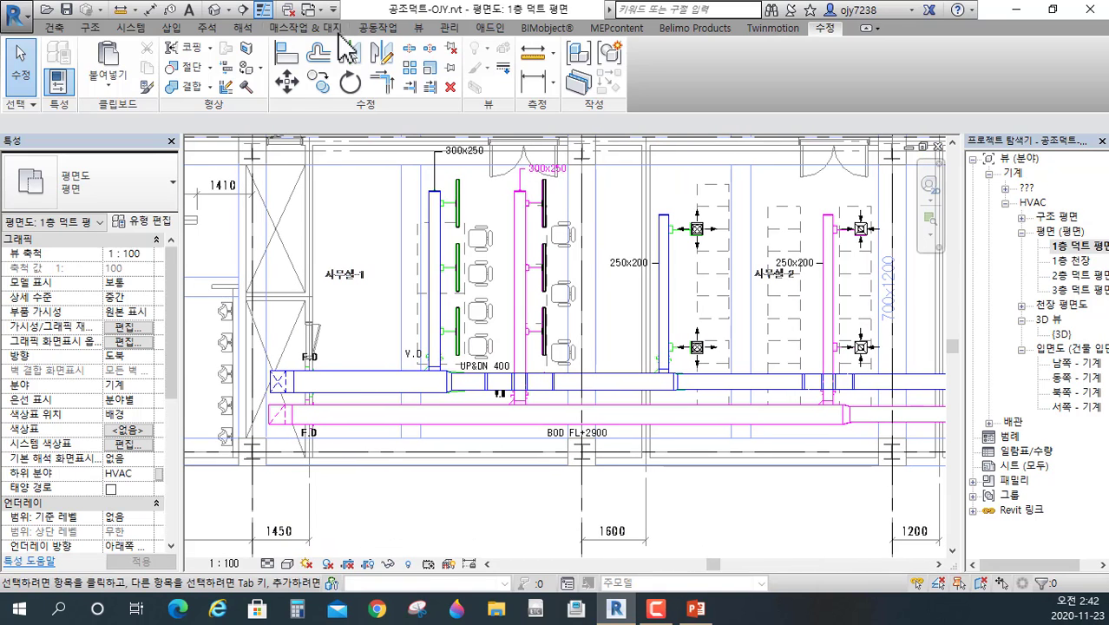
pyautogui.click(215, 11)
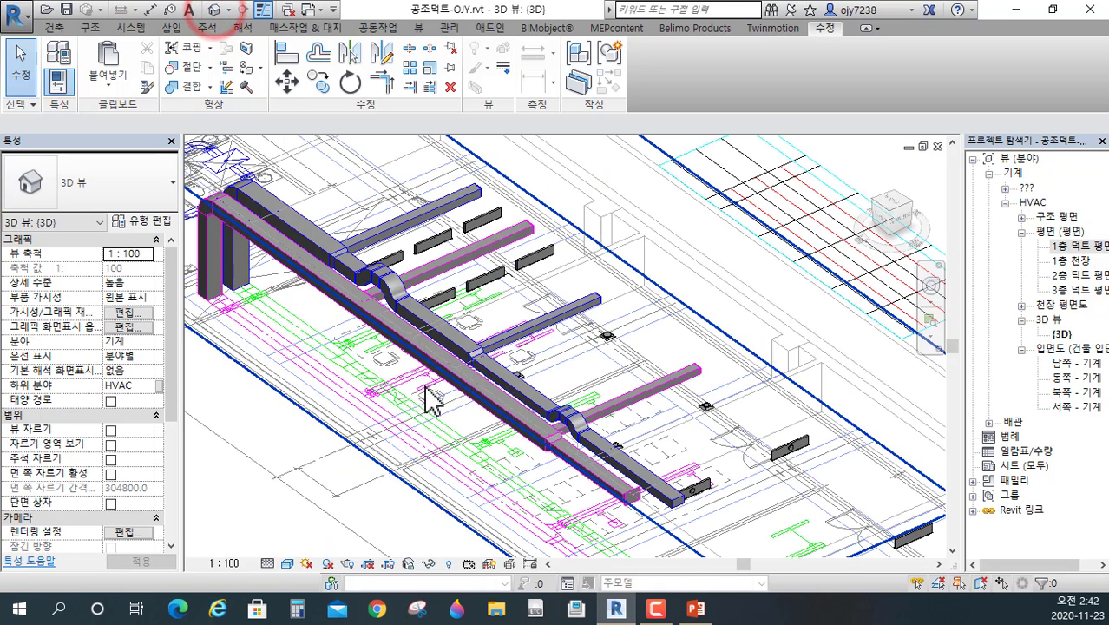
pyautogui.moveTo(426, 475); pyautogui.dragTo(504, 454, button='middle')
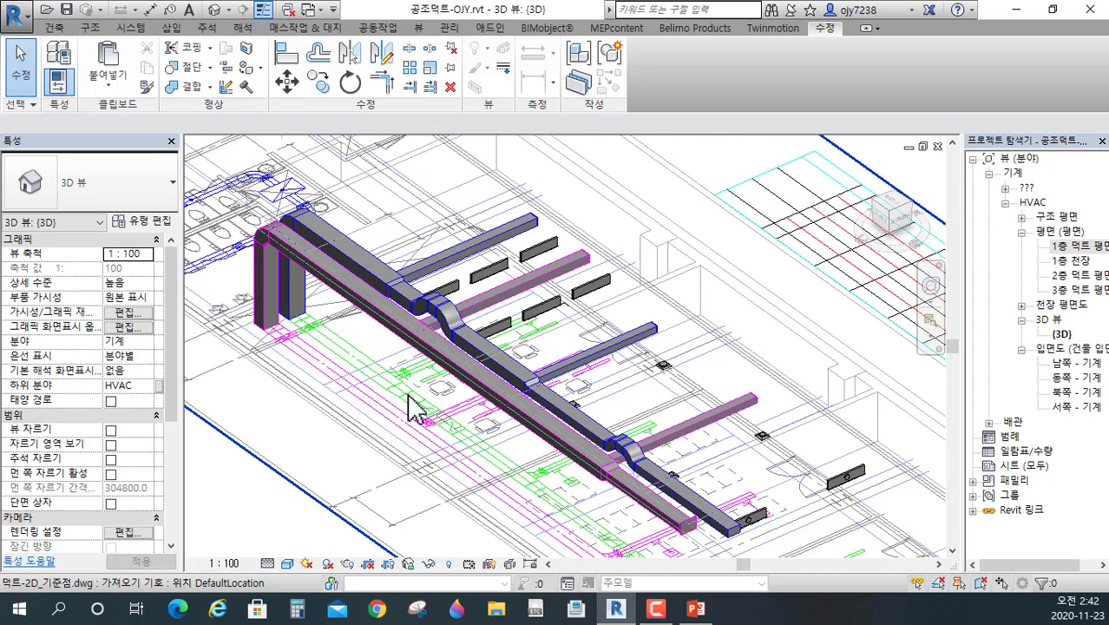